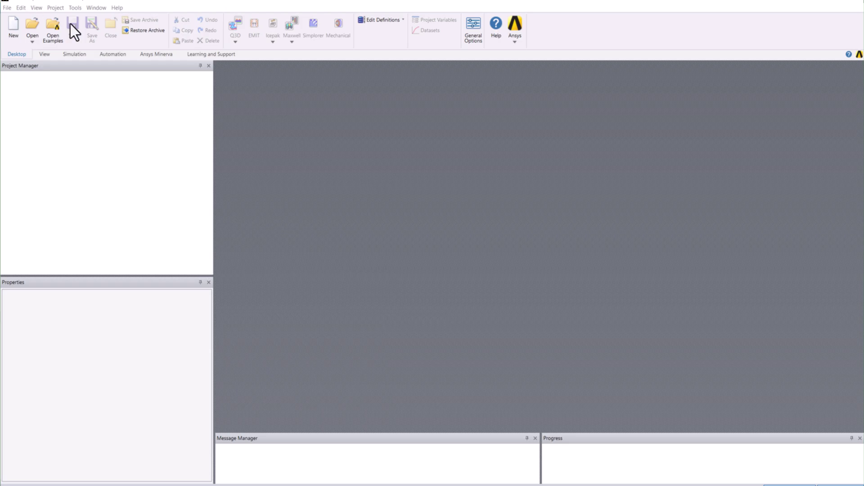
Create a new project and name it Geometry
click(14, 27)
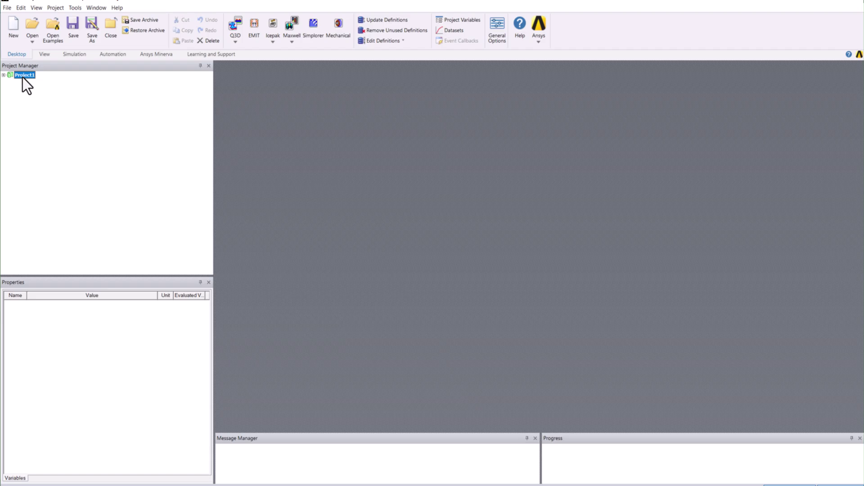
text(Geometry)
key(Return)
Insert a Maxwell 2D design into the Geometry project and rename the design Geometry
click(287, 43)
click(317, 59)
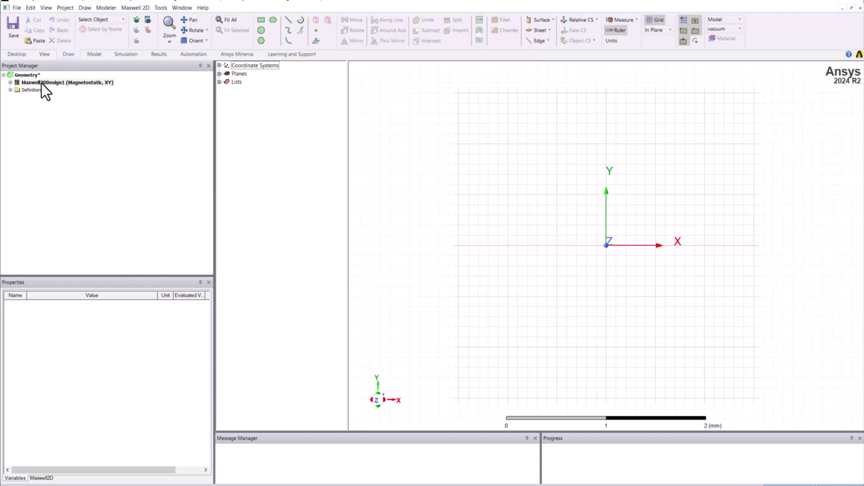
click(27, 83)
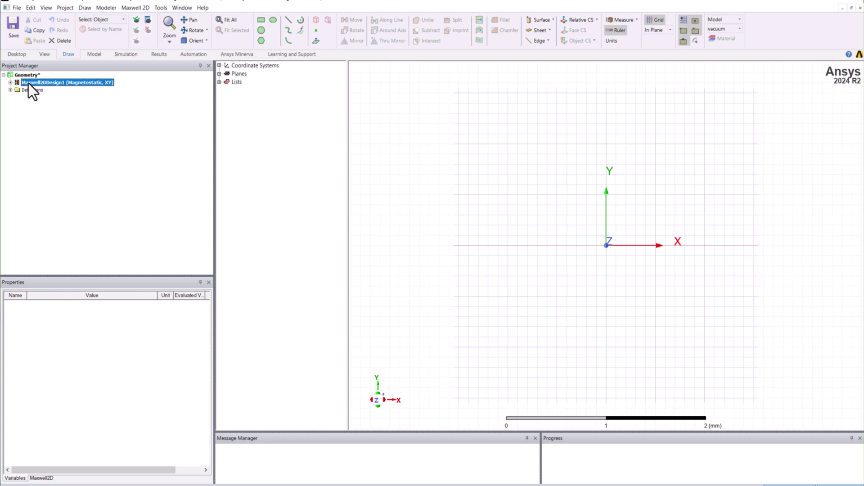
text(Geometry)
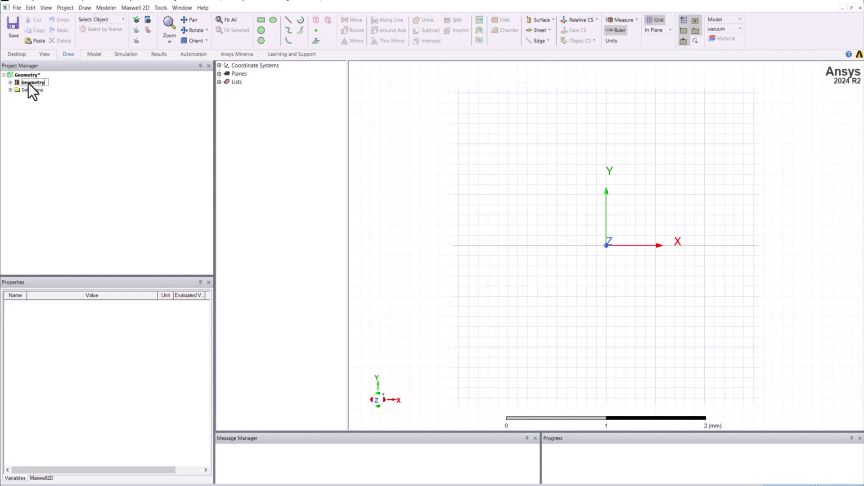
key(Return)
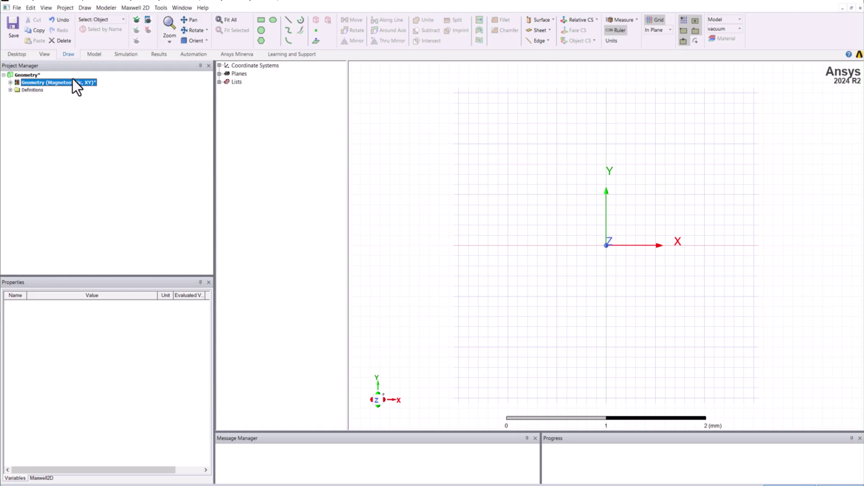
click(17, 75)
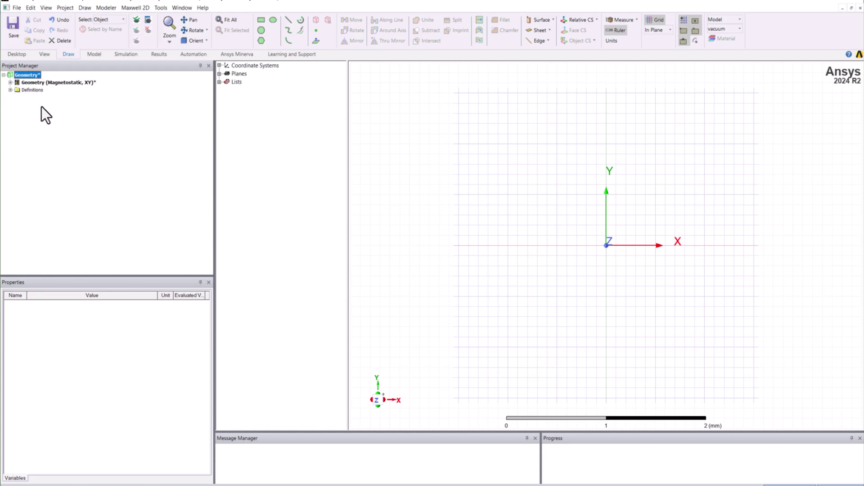
click(18, 82)
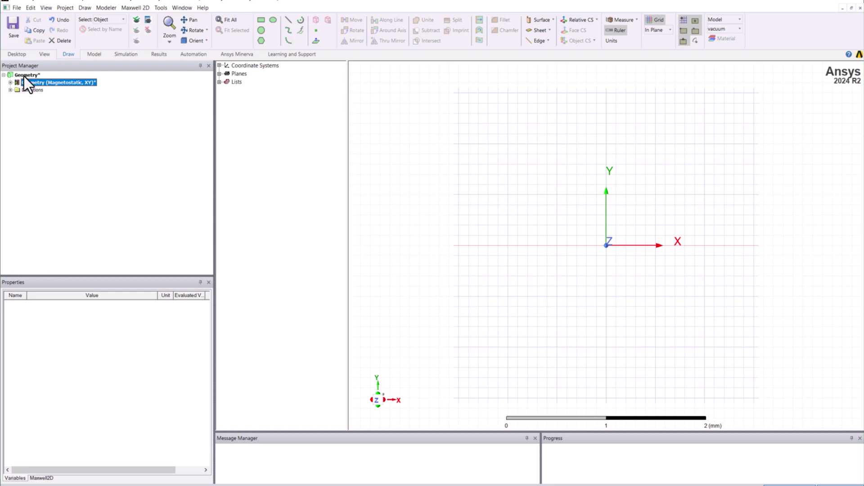
click(24, 76)
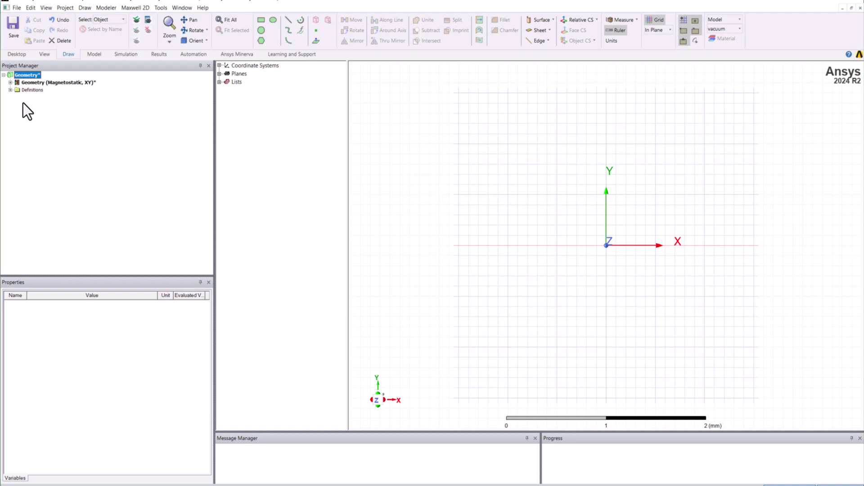
click(34, 83)
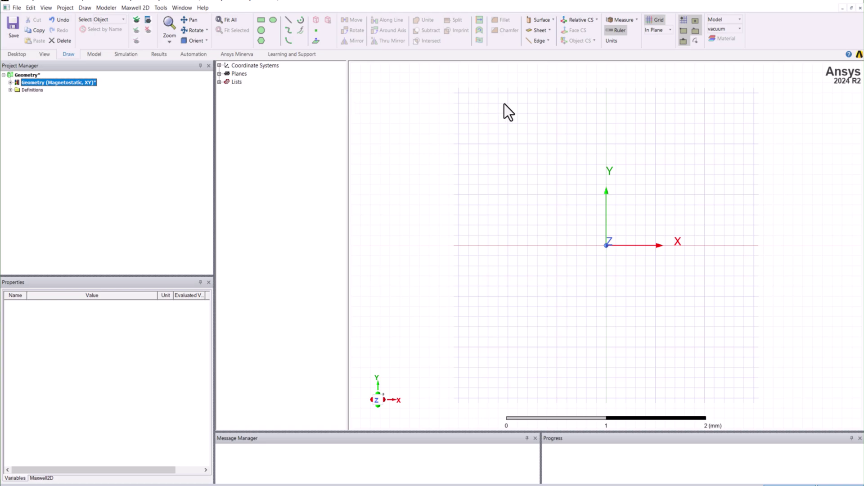
click(353, 107)
click(20, 86)
Add a local variable named Slots to the Geometry design's properties, with unit type None and value 12
right_click(37, 82)
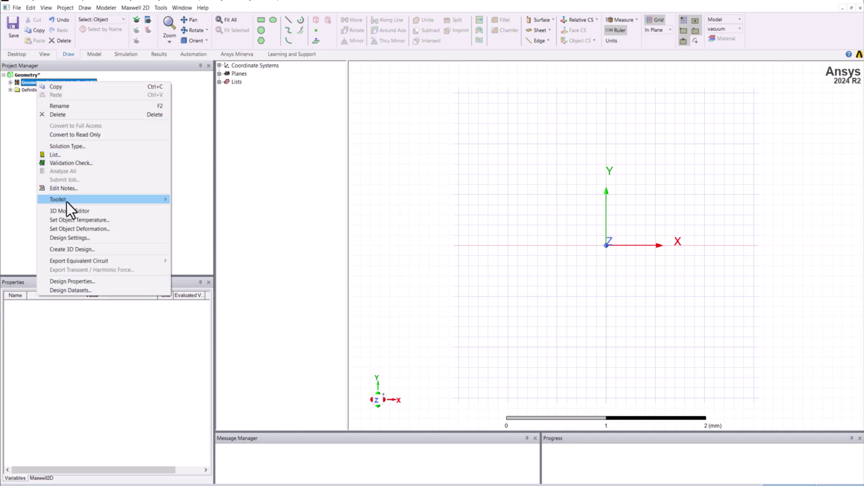
click(82, 281)
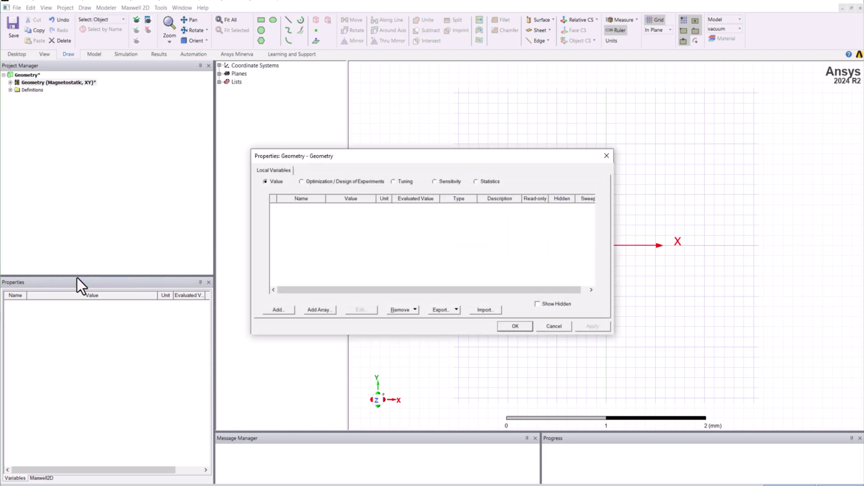
drag(458, 160, 320, 158)
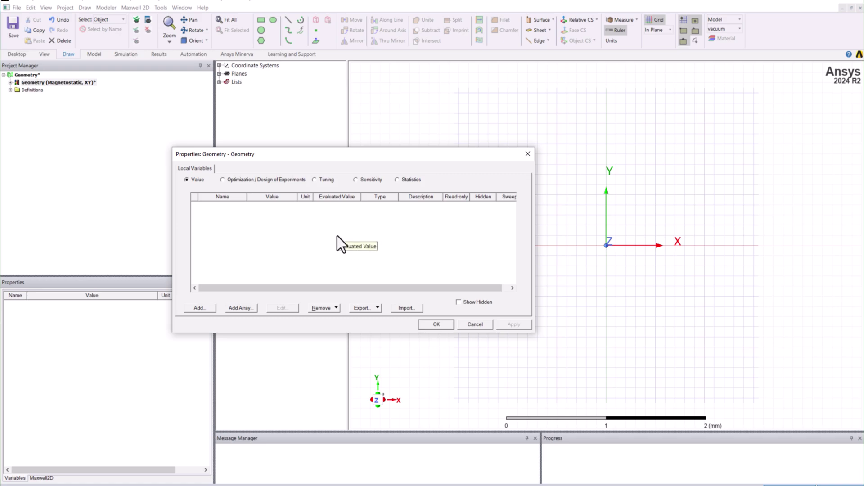
click(206, 308)
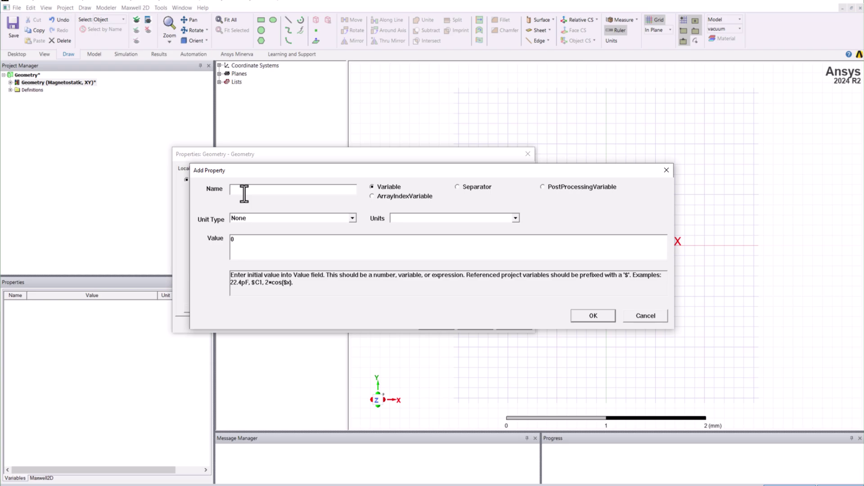
text(Slots)
click(353, 218)
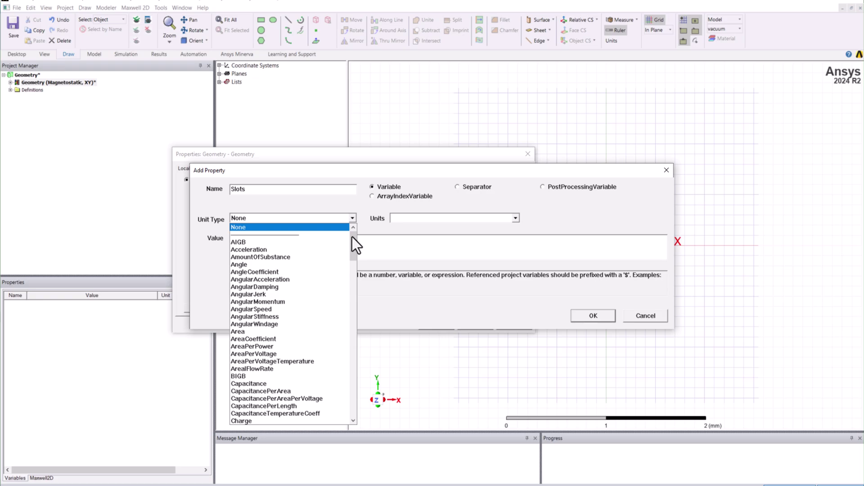
drag(353, 237, 358, 399)
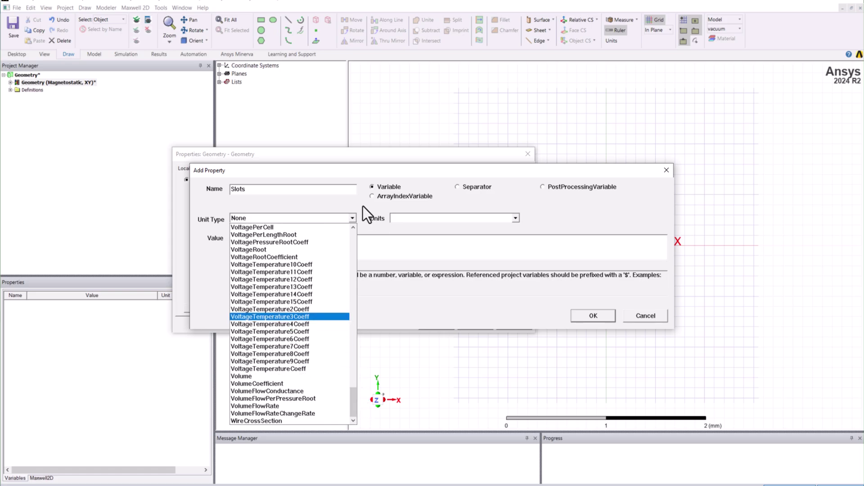
click(363, 206)
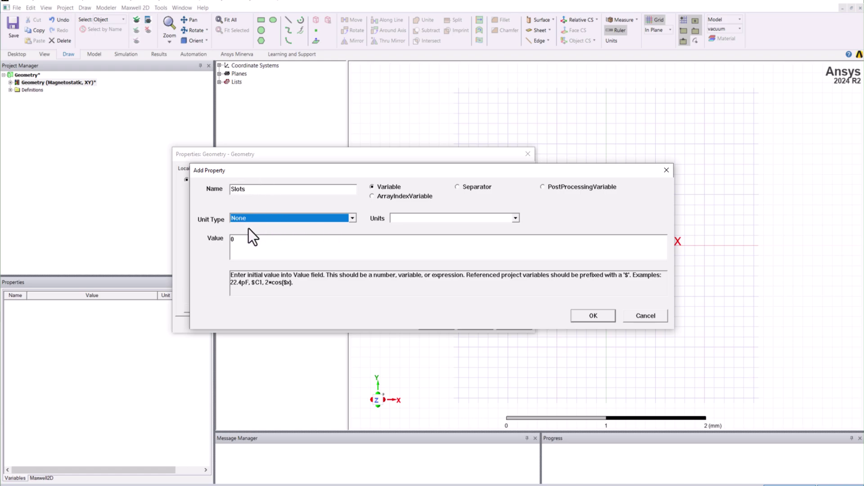
key(Tab)
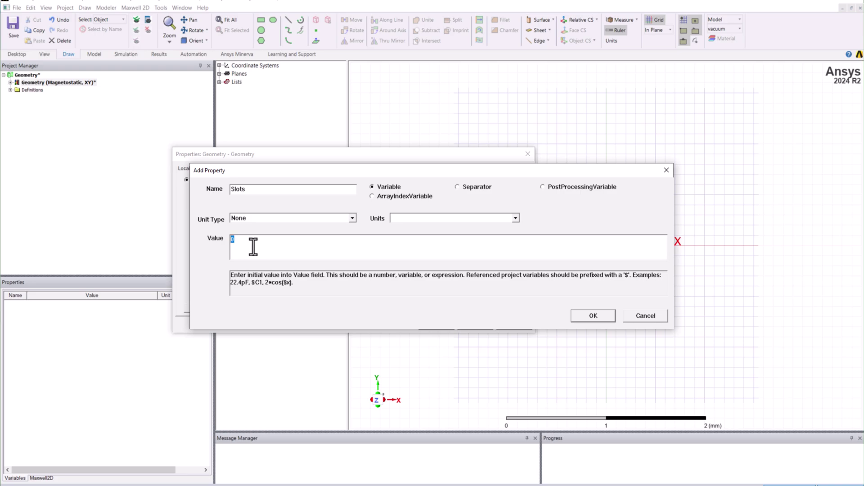
text(12)
click(578, 317)
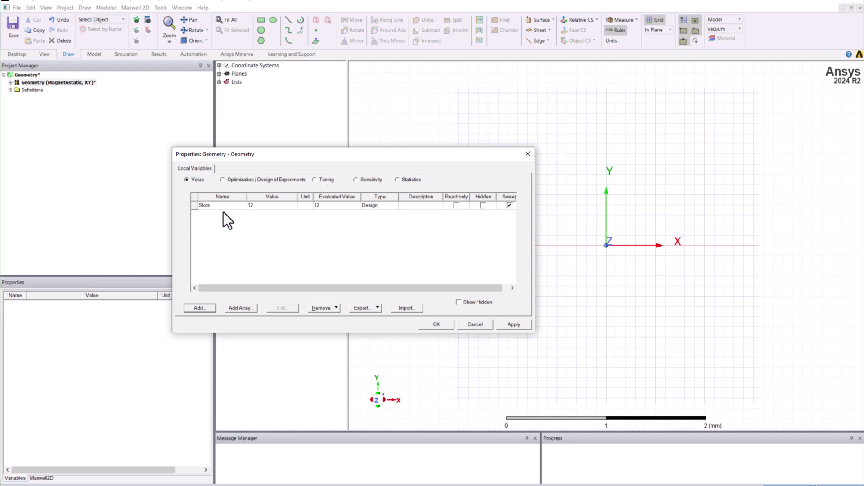
click(285, 214)
click(266, 206)
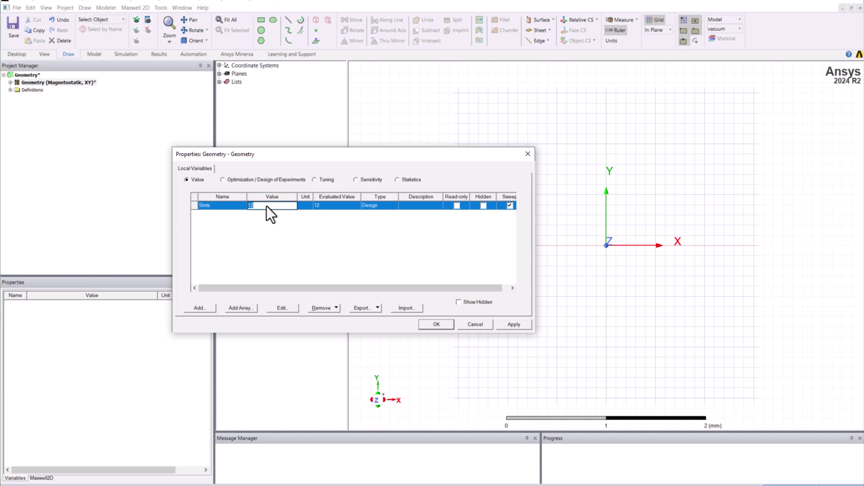
click(269, 220)
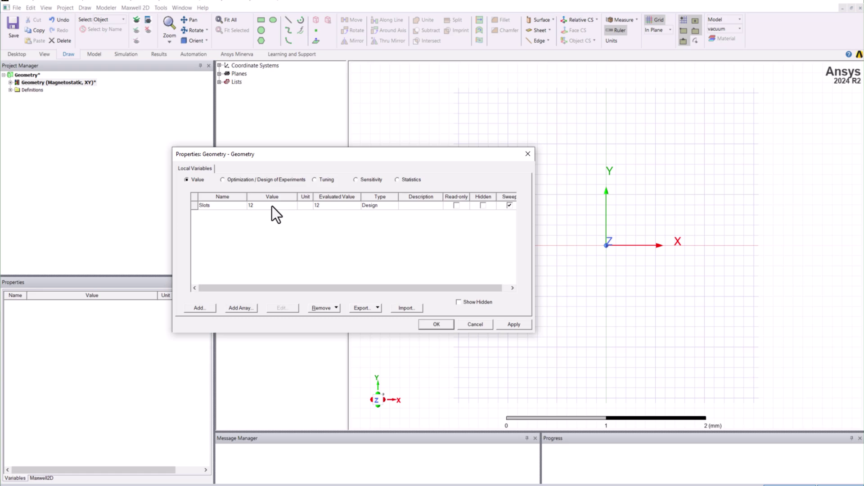
click(323, 207)
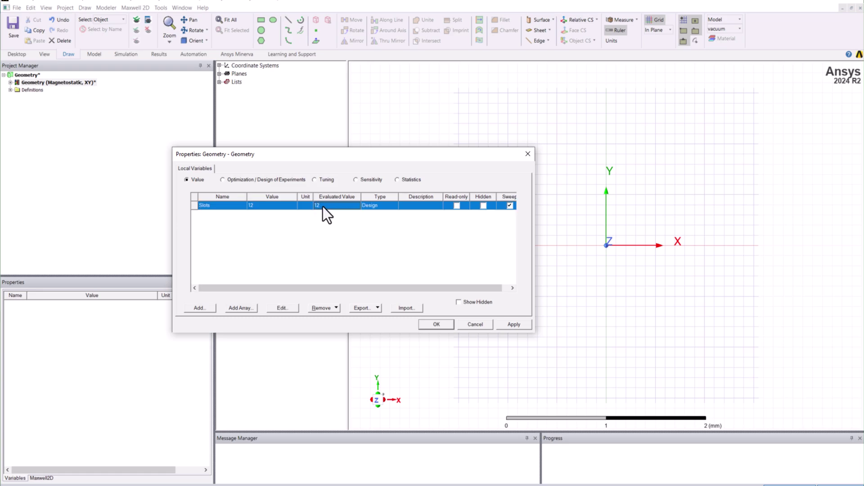
click(263, 207)
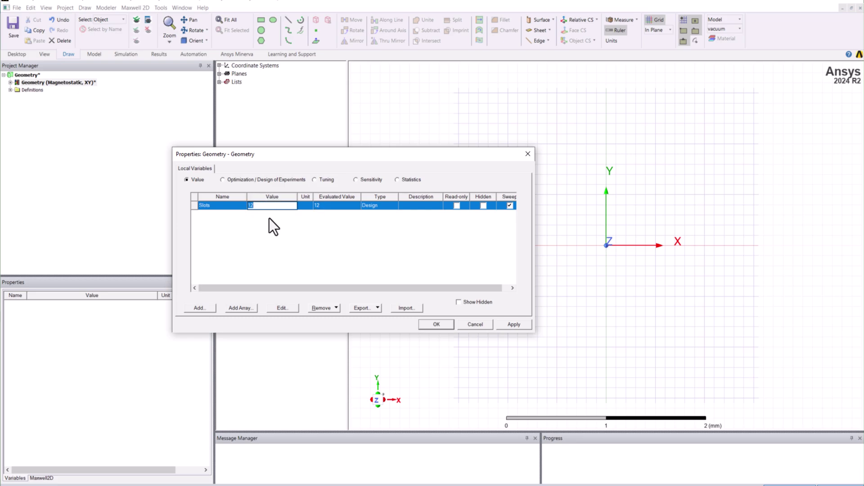
click(272, 214)
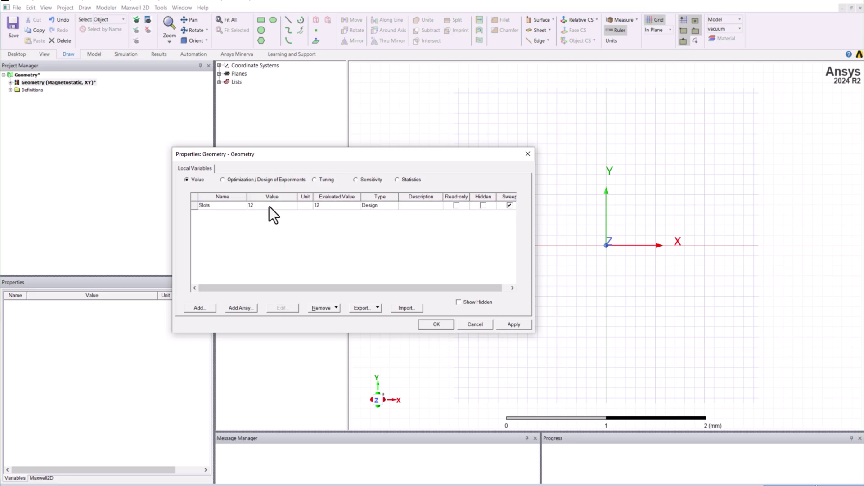
click(269, 207)
click(339, 206)
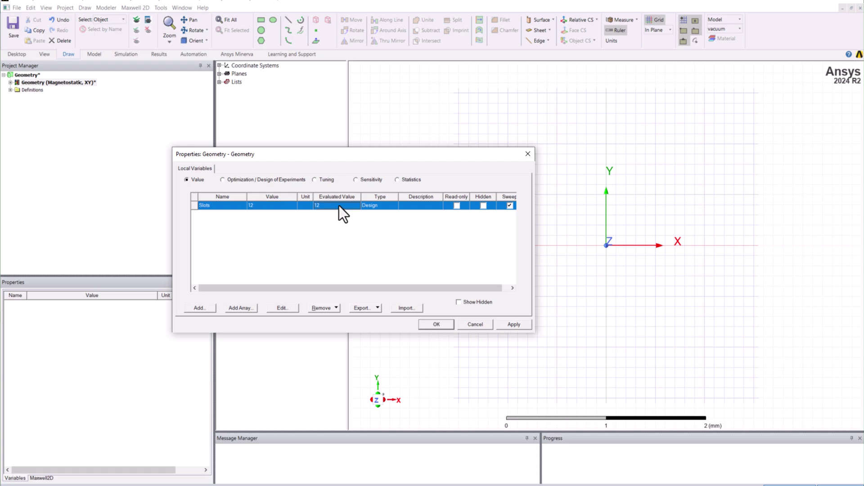
Give the Slots variable the description "Number of Stator Slots", widening the properties window and description column to fit the text
drag(535, 245, 710, 241)
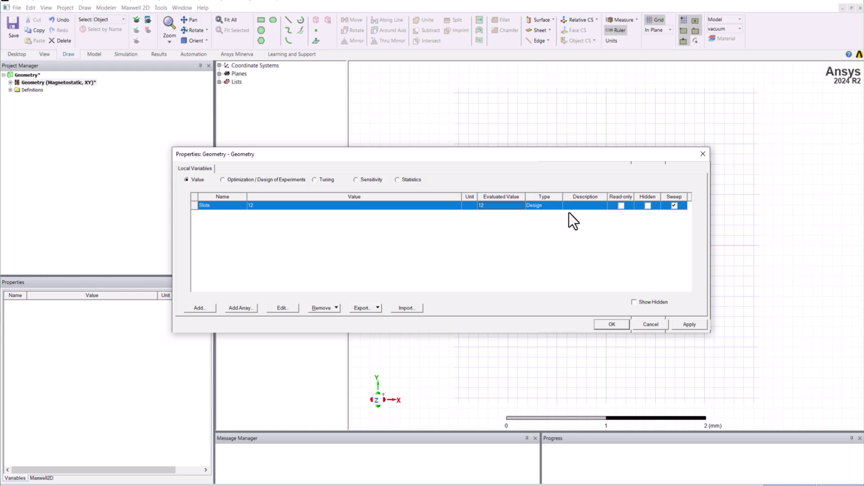
click(579, 207)
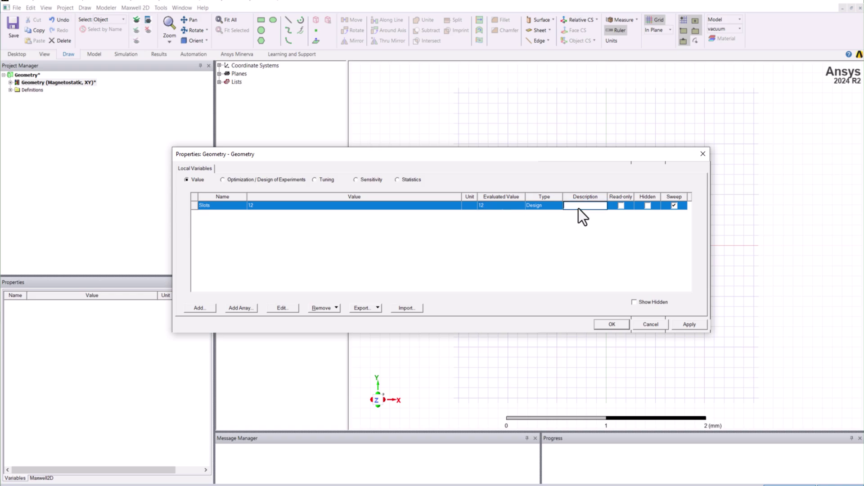
text(Number of S)
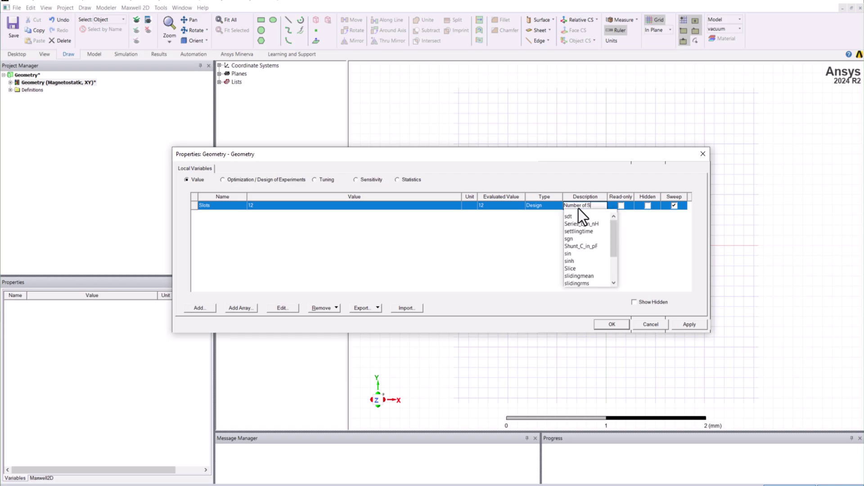
text(tator Slots)
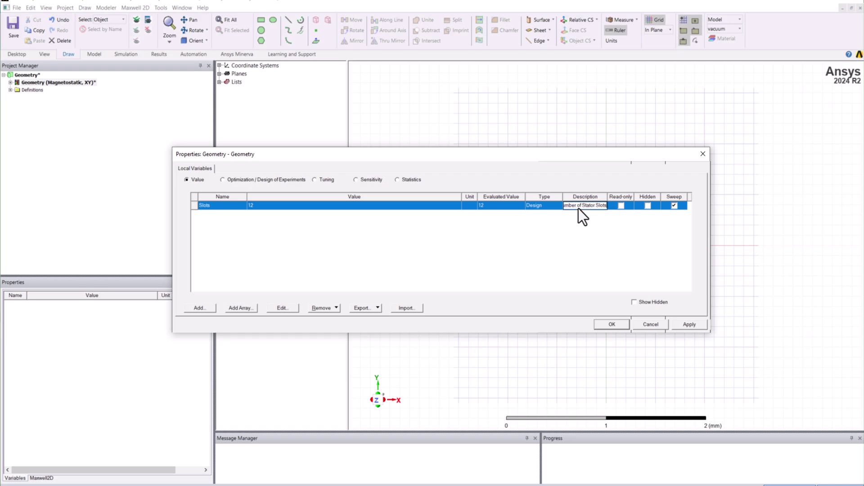
key(Return)
drag(462, 197, 349, 196)
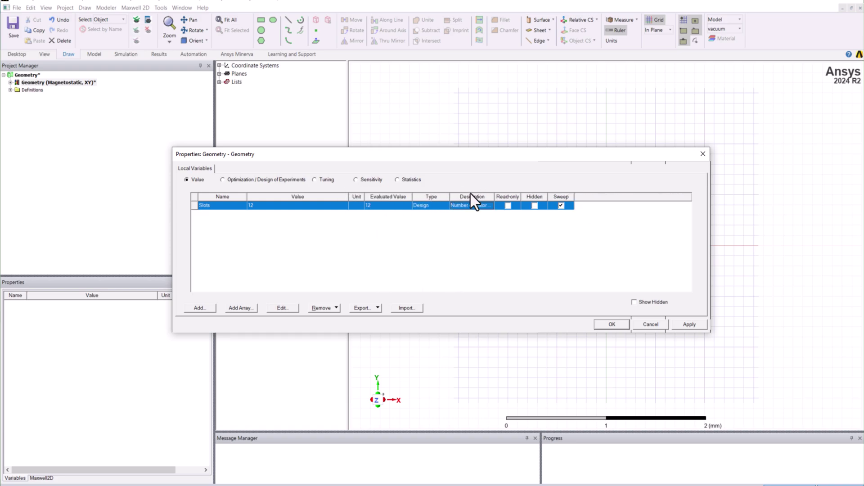
drag(493, 198, 554, 198)
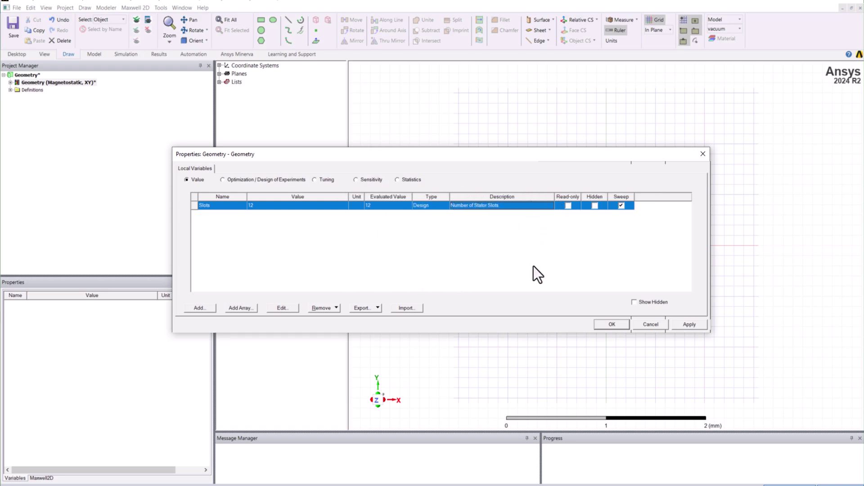
click(608, 237)
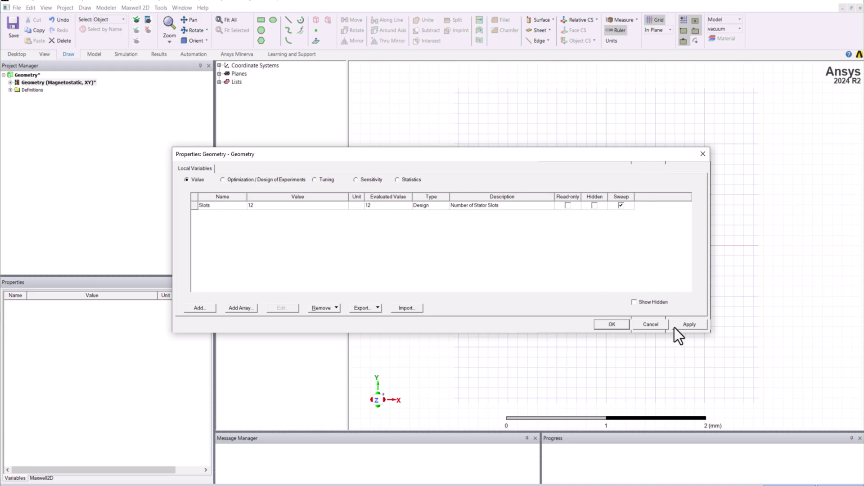
Add a local variable named Stat_OD with unit type Length, units mm and value 160
click(199, 308)
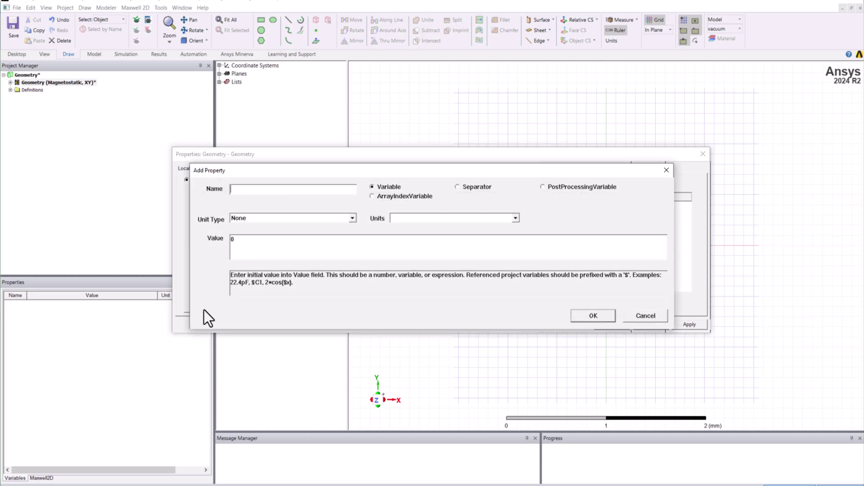
text(Stat_0)
text(D)
key(BackSpace)
text(160)
click(353, 218)
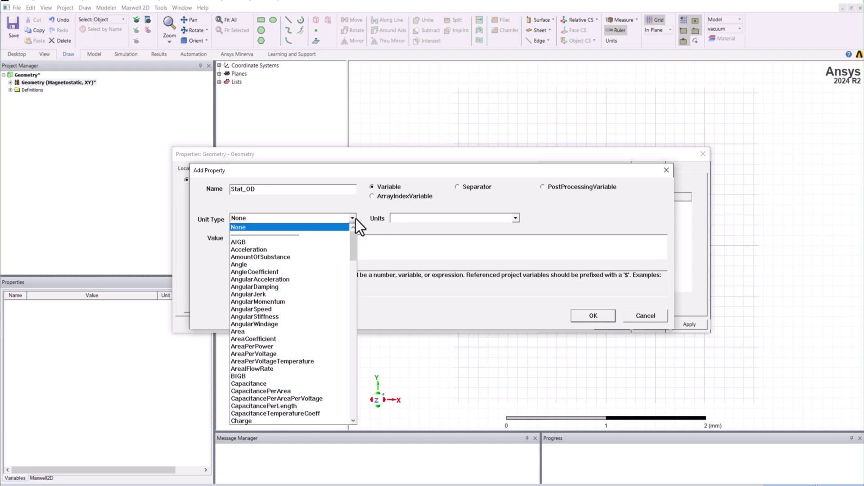
key(l)
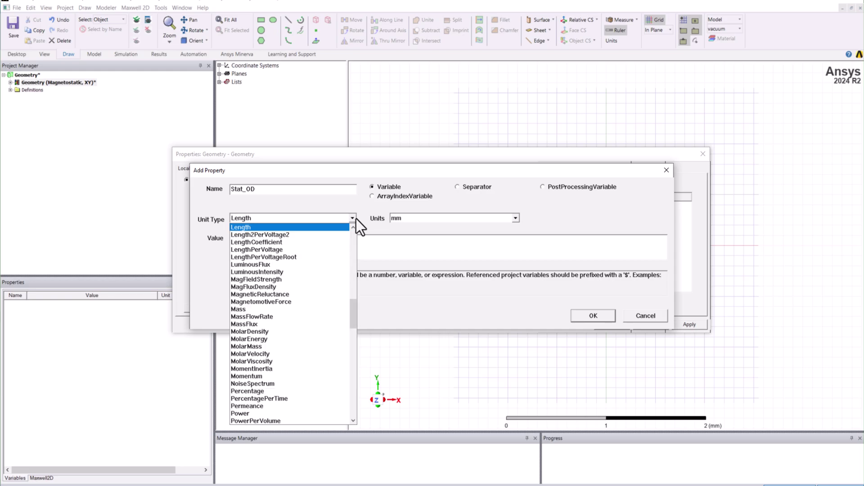
click(319, 228)
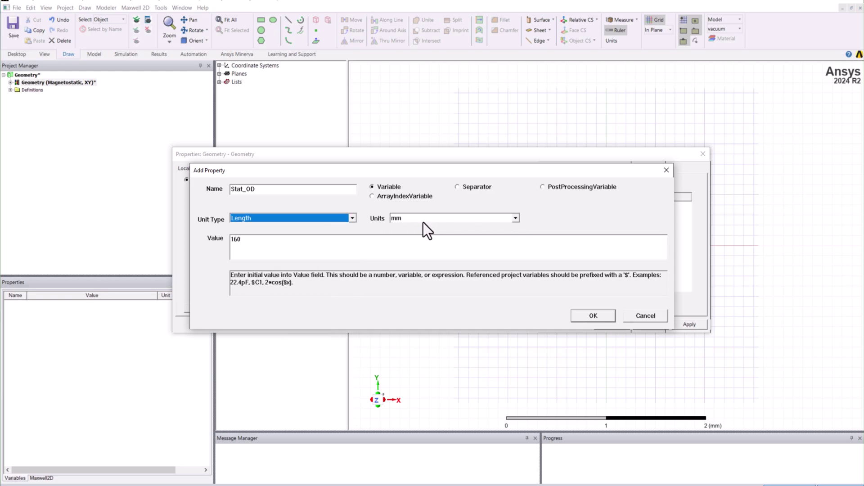
click(252, 246)
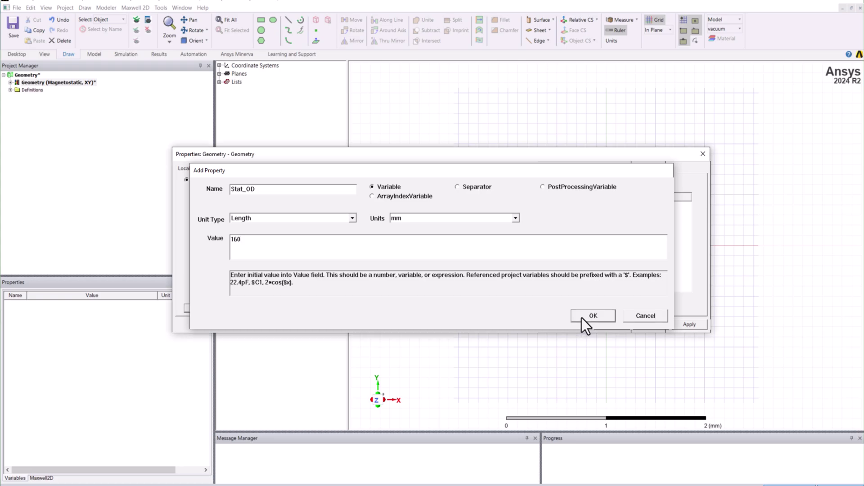
click(581, 317)
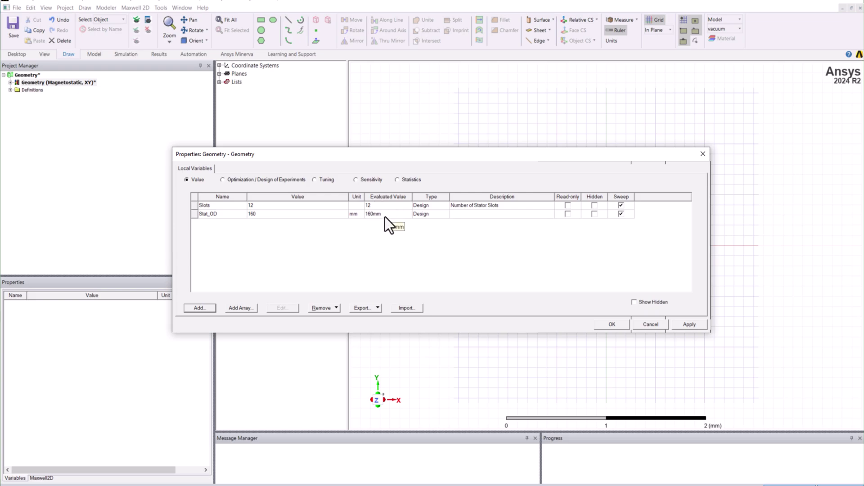
Give the Stat_OD variable the description "Stator Outer Diameter" and apply the variable changes
click(471, 215)
text(Sta)
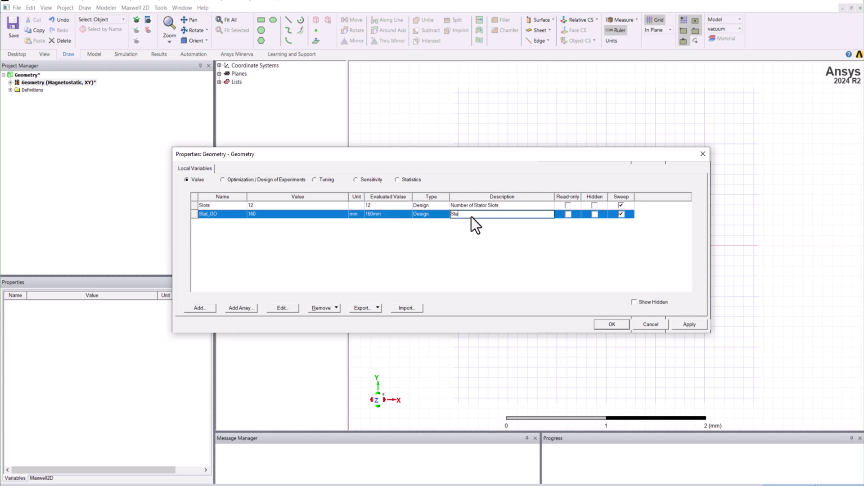
text(tor Outer Diameter)
click(538, 241)
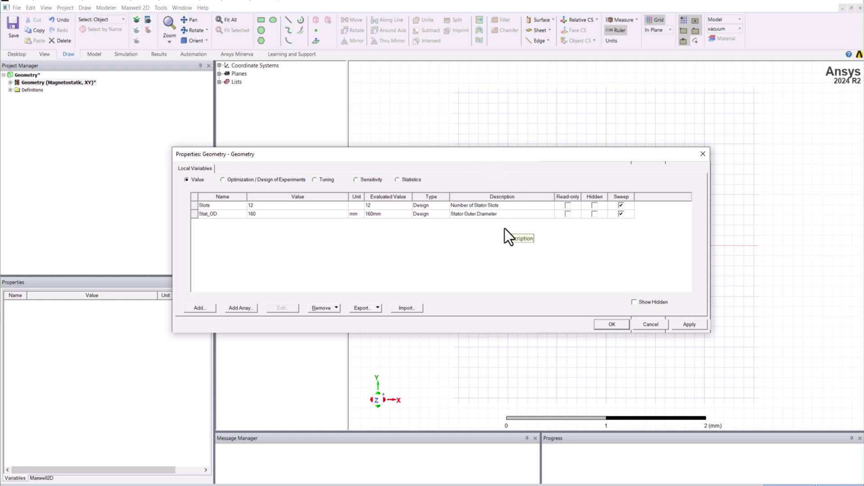
click(695, 326)
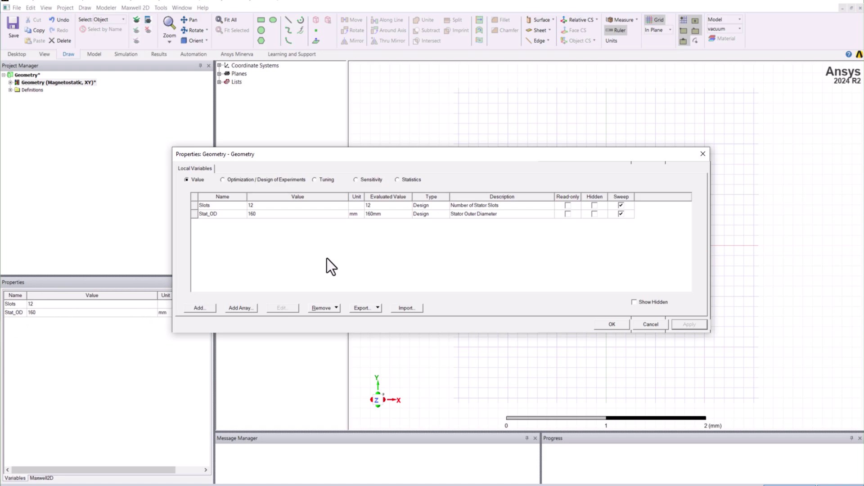
Add a local variable named Air_gap with a value of 0.5 mm
click(201, 308)
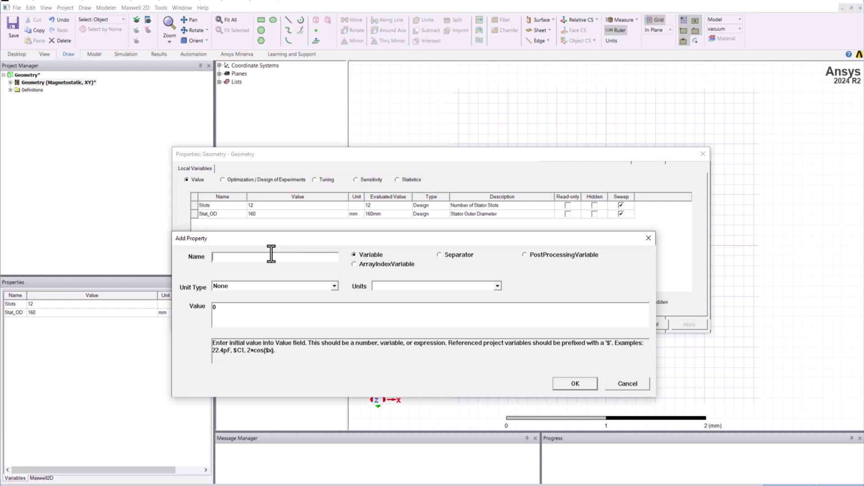
text(Air_gap)
click(269, 310)
text(.5)
text(mm)
click(563, 386)
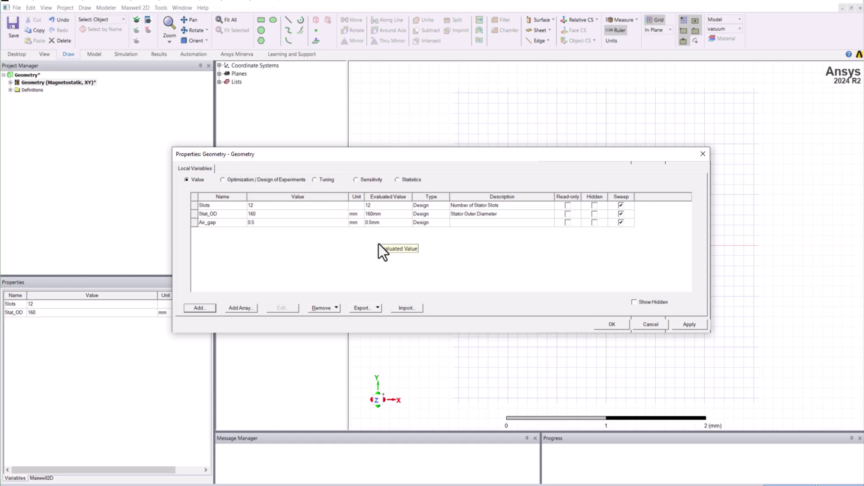
Add a local variable named Yoke_Thickness with a value of 8 mm
click(200, 309)
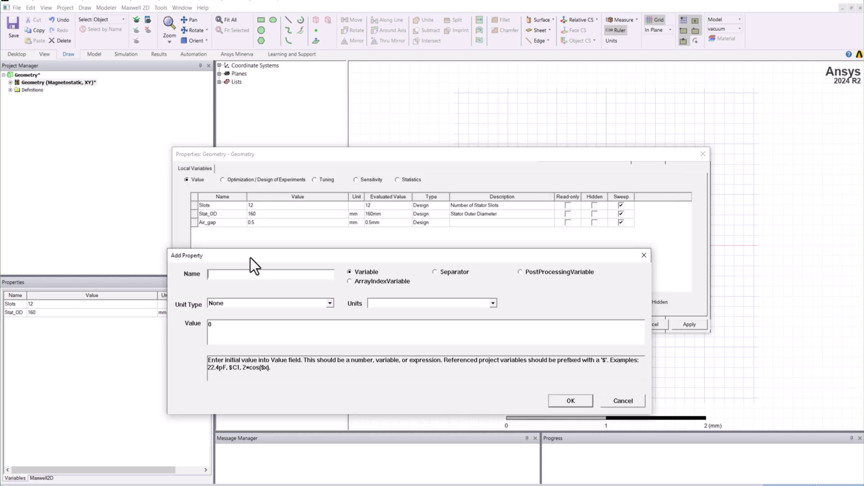
text(Yoke_Thickness)
click(282, 337)
text(8mm)
click(557, 400)
Add a local variable named Tooth_Width with a value of 10 mm
click(208, 309)
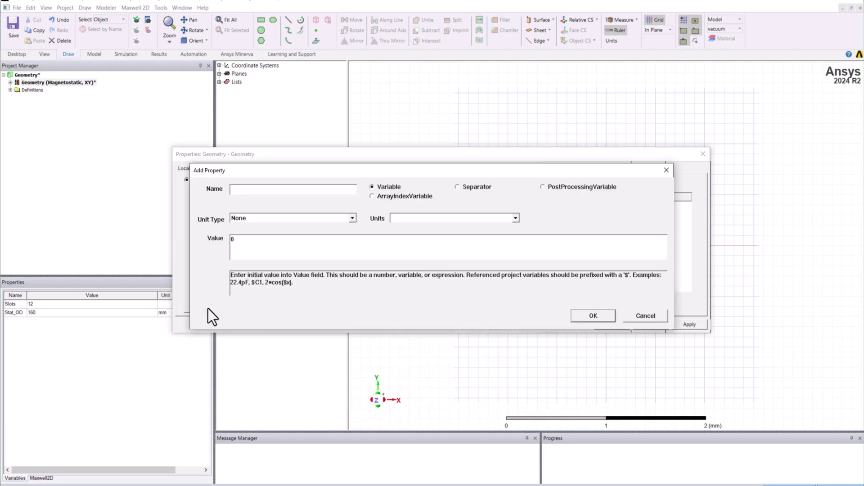
text(Tooth_Width)
click(261, 241)
key(BackSpace)
text(10mm)
click(590, 316)
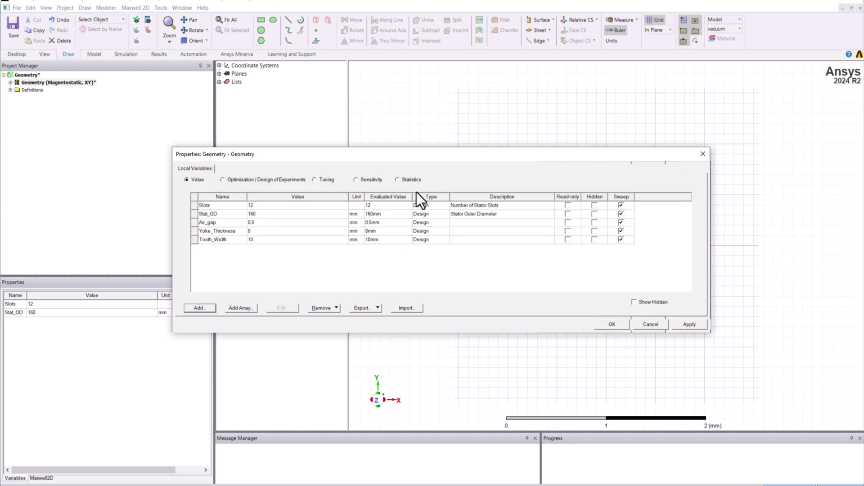
Add a local variable named Tooth_tip_Depth with a value of 0.5 mm
click(199, 308)
text(Tooth)
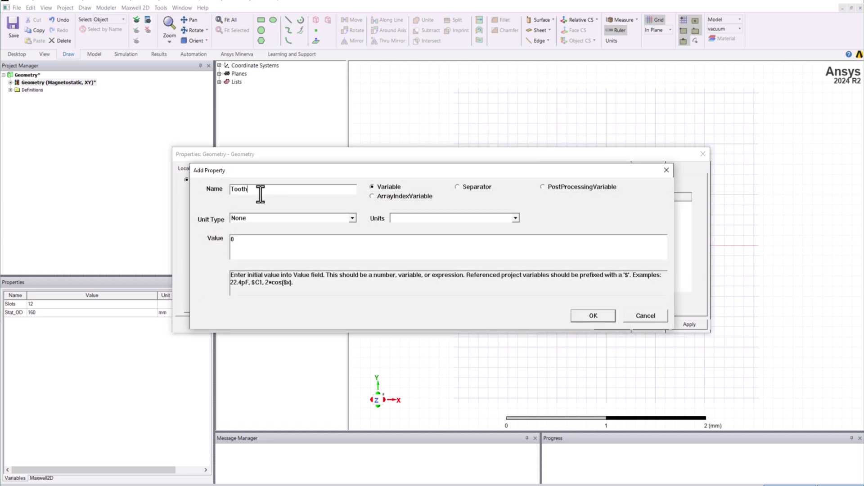
text(_tip_Depth)
click(301, 240)
key(BackSpace)
text(0.5mm)
key(Return)
Add a local variable named Too_tip_Angle with a value of 15 deg
click(200, 308)
text(Too_tip_Angle)
click(262, 243)
key(BackSpace)
text(15deg)
click(600, 315)
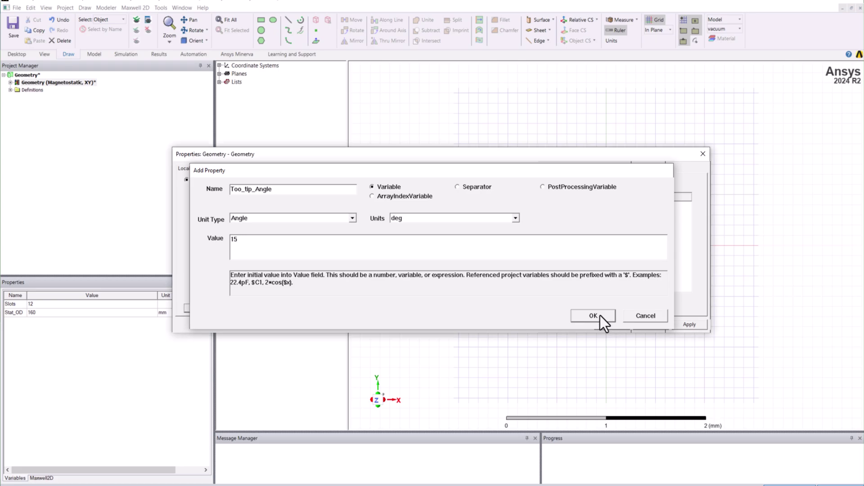
Add a local variable named Slot_Opening with a value of 2 mm
click(197, 310)
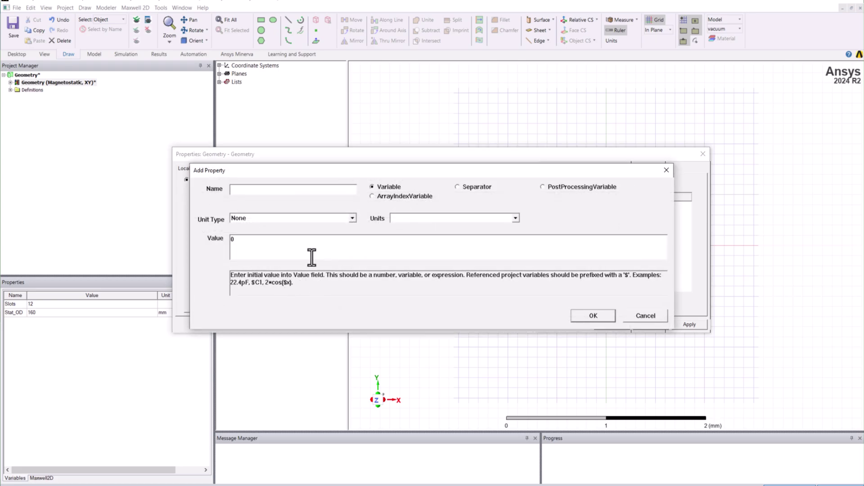
text(Slot_Open2mm)
key(Return)
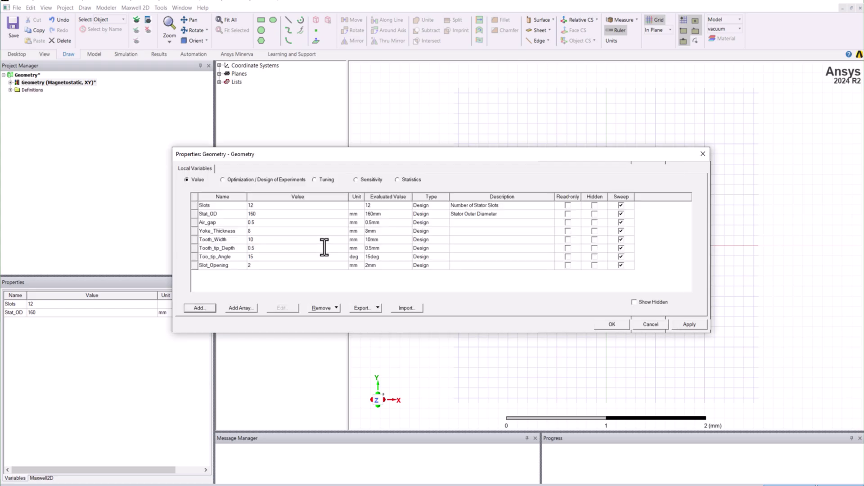
Add a local variable named Rot_OD with a value of 100 mm
click(194, 309)
text(Rot_OD)
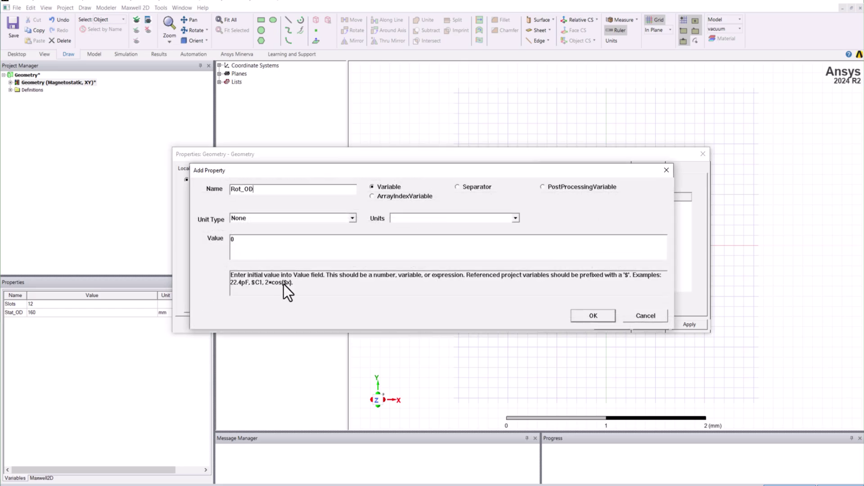
click(286, 253)
key(BackSpace)
text(100mm)
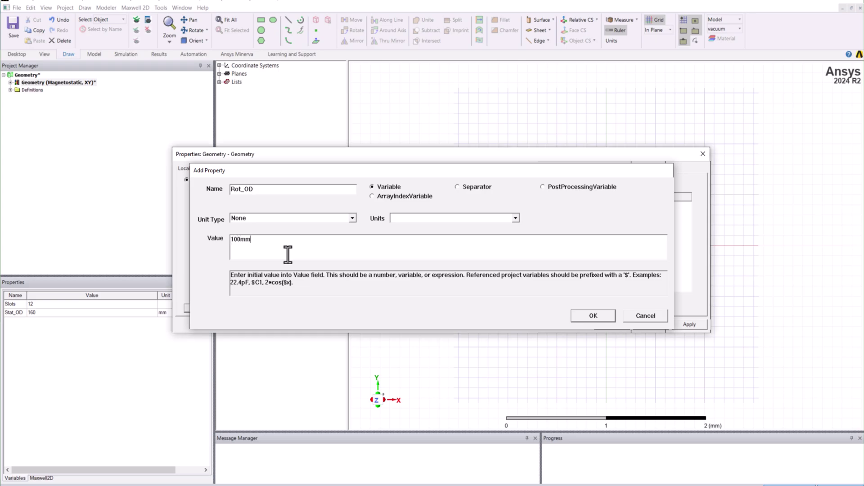
key(Return)
Add a local variable named PM_Thickness with a value of 5 mm
click(199, 308)
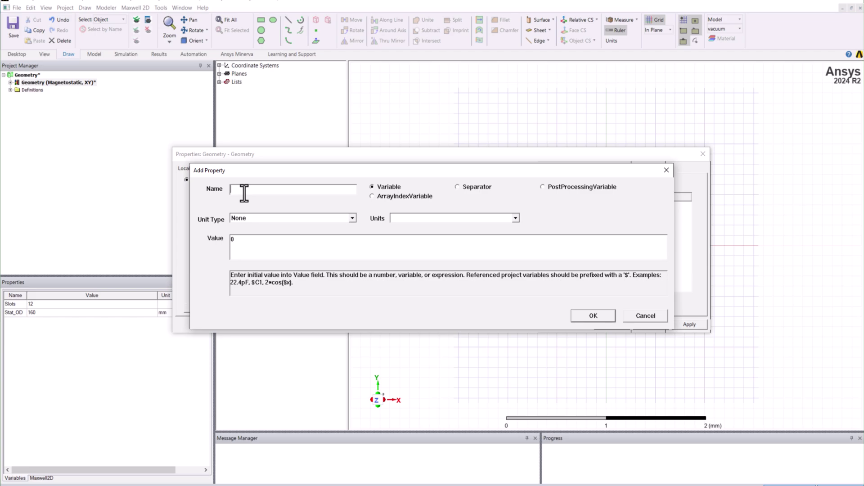
text(PM_Thickness)
click(287, 239)
key(BackSpace)
text(5mm)
key(Return)
Add a local variable named PM_Angle_Edeg with a value of 175 deg
click(203, 304)
text(PM_Angle_Edeg)
click(267, 253)
key(BackSpace)
text(175deg)
click(593, 316)
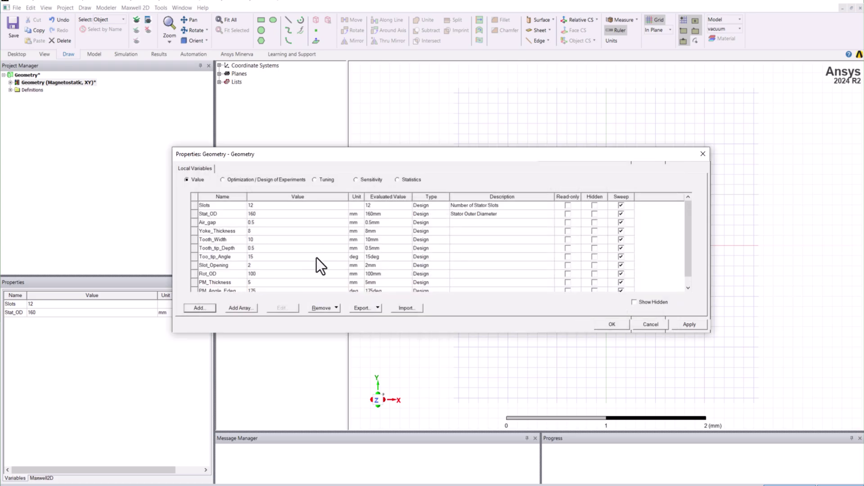
Add a local variable named Rot_ID with a value of 50 mm and enlarge the properties window to fit the whole variable list
click(199, 308)
text(Rot_ID)
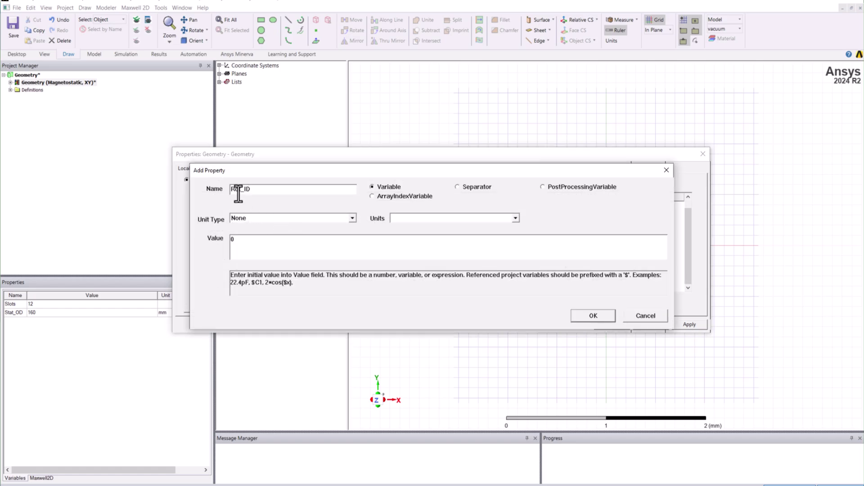
click(250, 255)
text(50mm)
click(590, 315)
drag(438, 148, 448, 93)
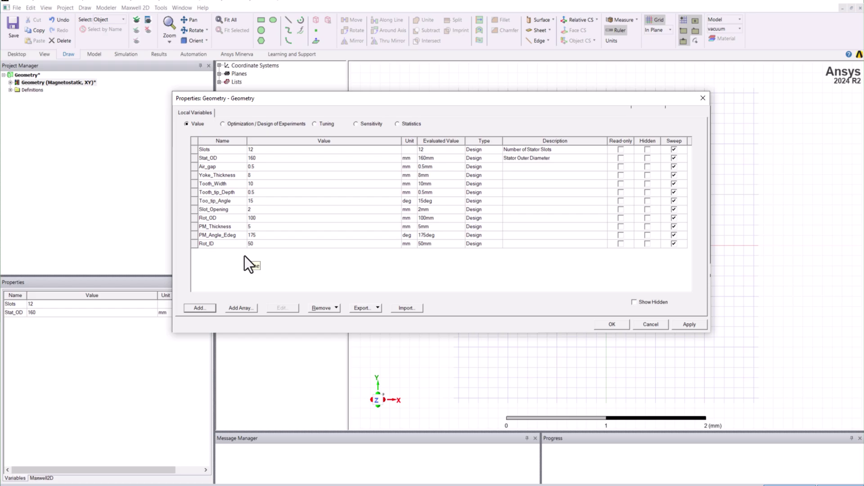
Apply all the new local variables to the Geometry design and close its properties window
click(194, 235)
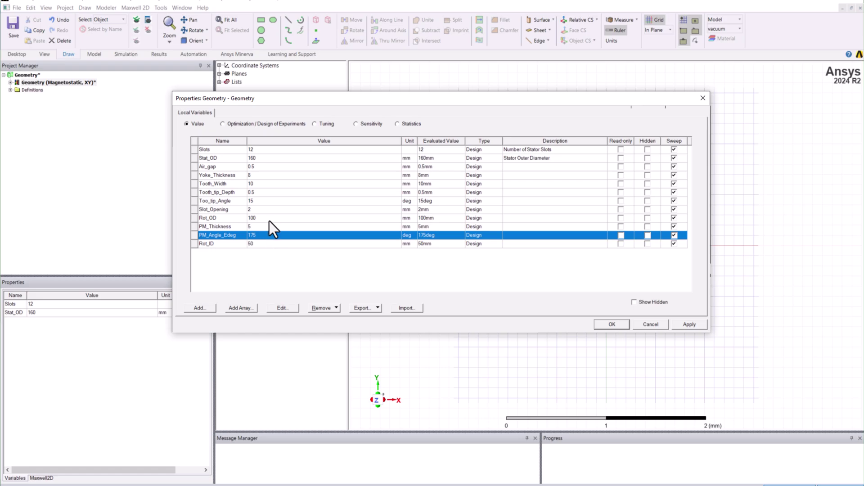
click(679, 328)
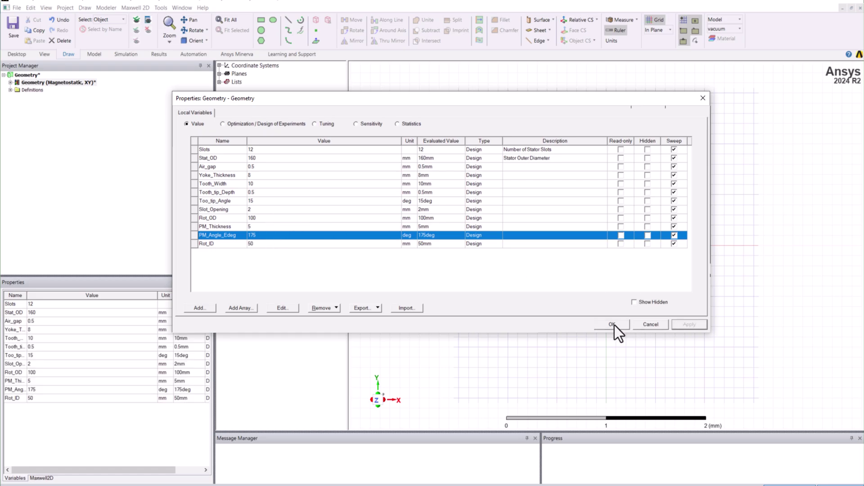
click(613, 325)
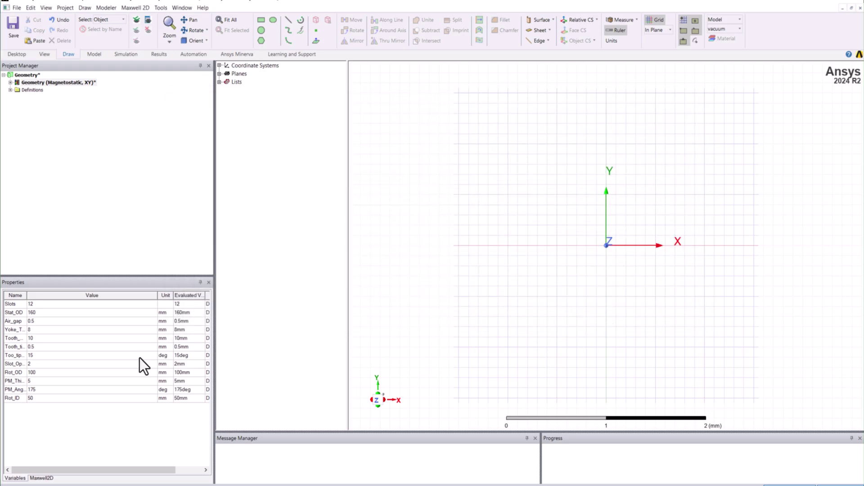
Narrow the columns of the docked variable table so they all fit, and save the project
mouse_move(157, 298)
mouse_down()
mouse_move(78, 297)
mouse_move(144, 295)
mouse_up()
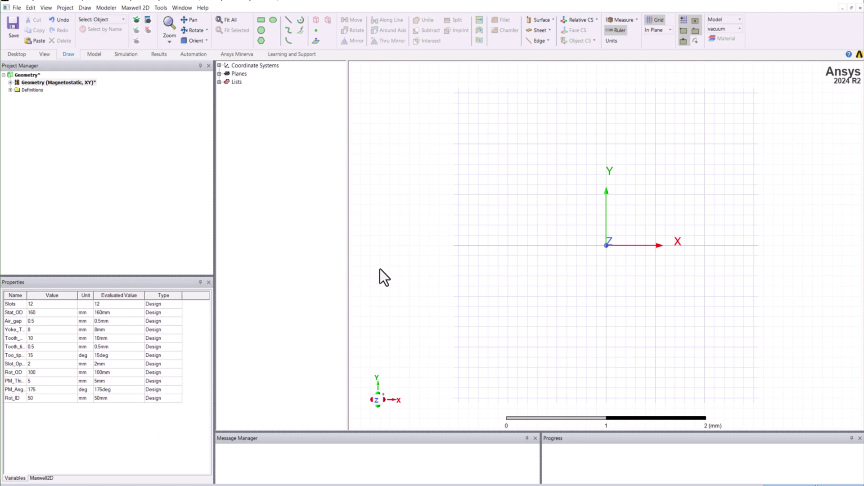
click(13, 36)
Draw a circle centred on the origin with a radius of about 1.52 mm
click(261, 31)
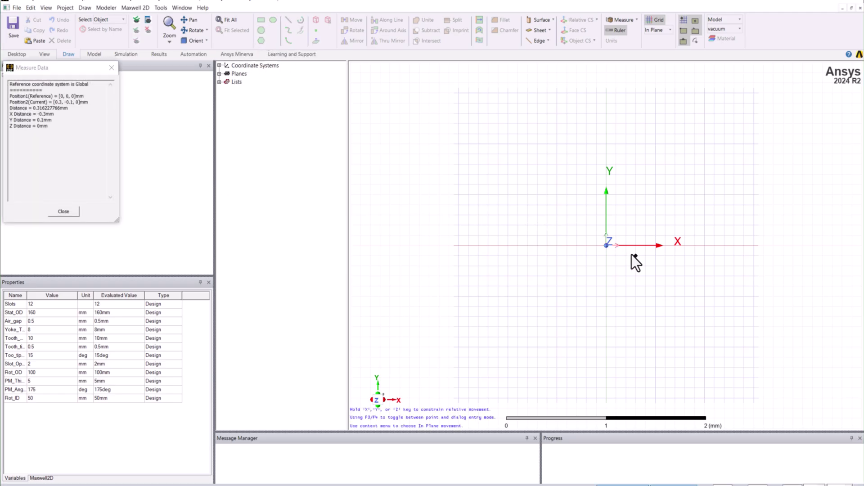
click(606, 245)
click(745, 308)
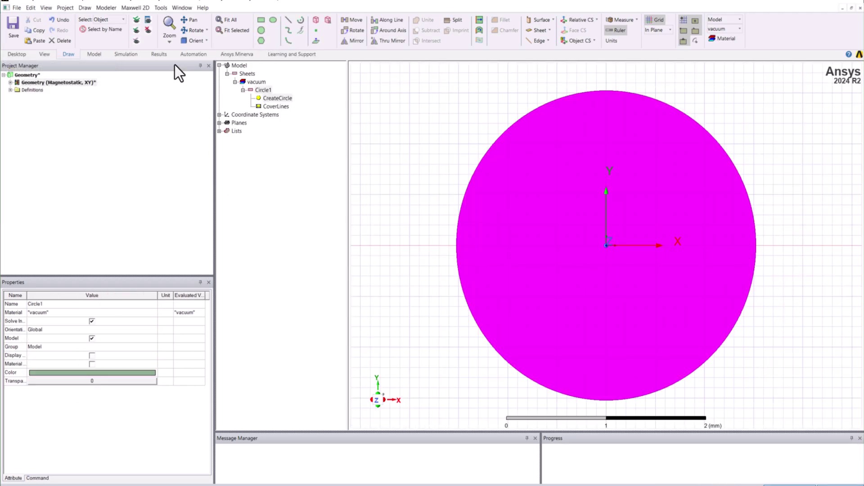
Rename the circle sheet in the model tree as Stator
click(262, 91)
click(61, 305)
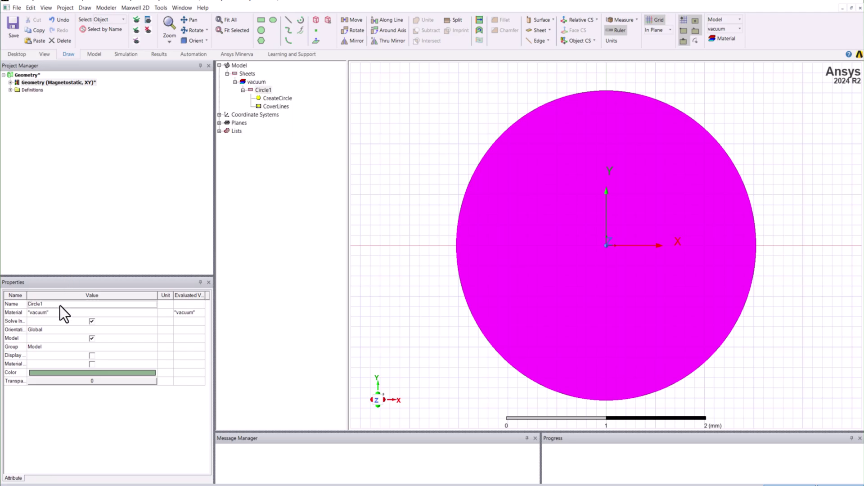
text(Stator)
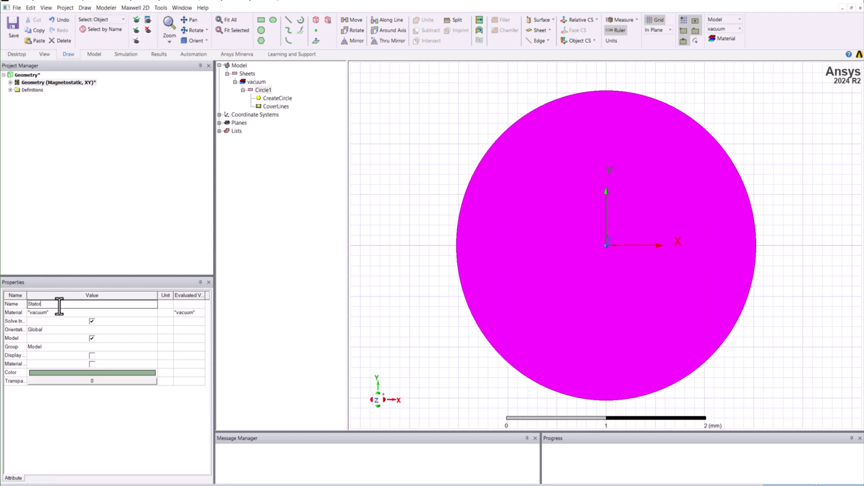
key(Return)
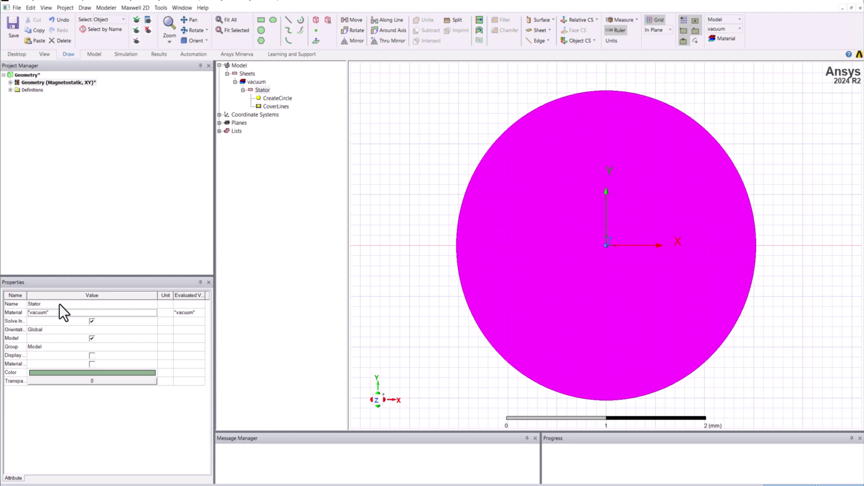
Set the radius of the Stator's circle to the expression Stat_OD/2
click(275, 98)
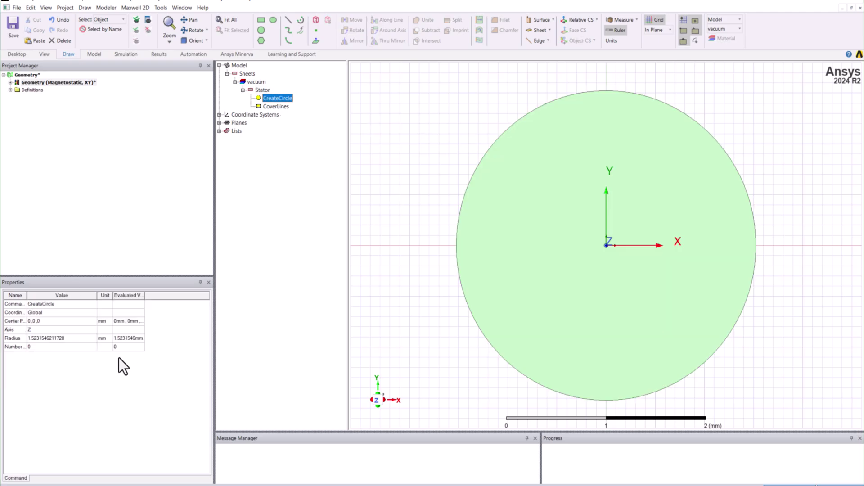
click(74, 341)
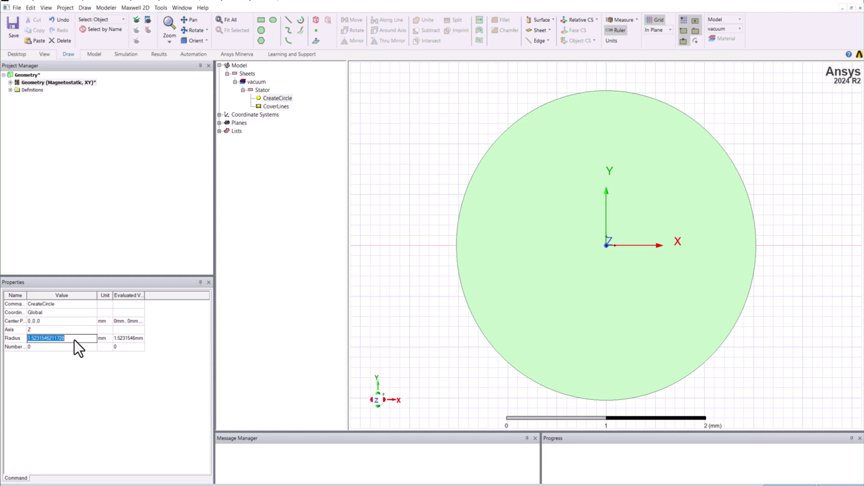
text(Sta)
key(Down)
key(Return)
text(/2)
key(Tab)
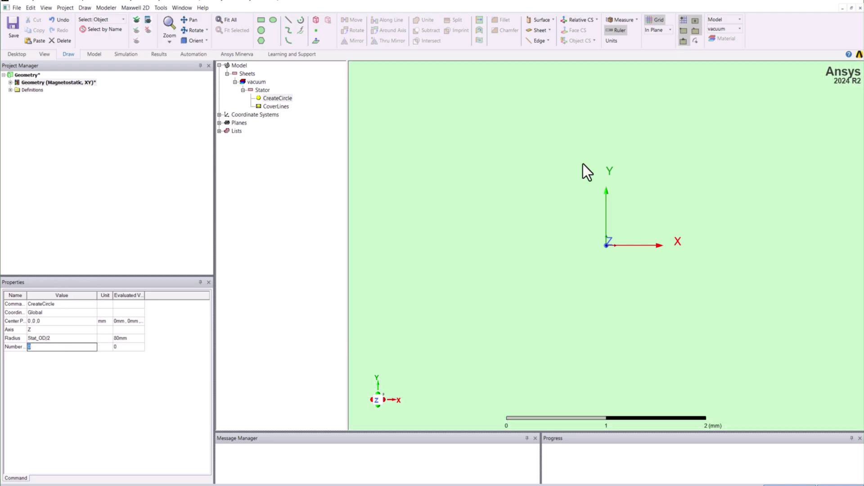
Hide the drawing grid and the ruler, and collapse the Stator entry in the model tree
click(228, 19)
click(409, 151)
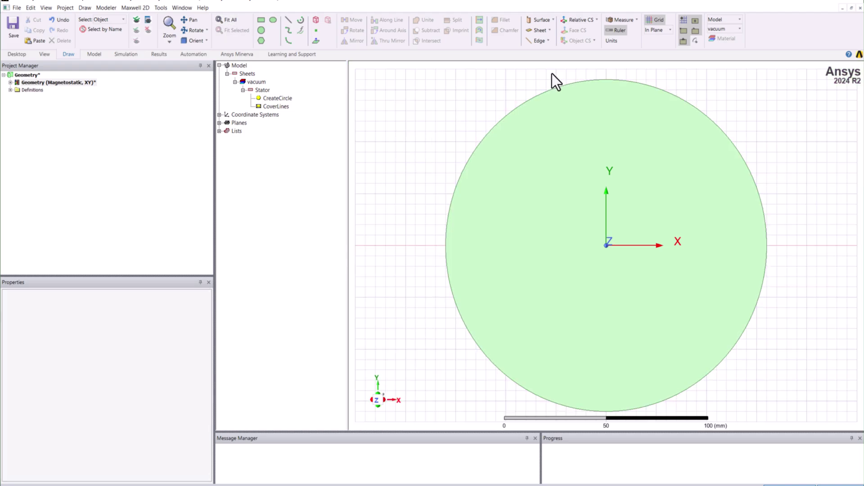
click(654, 22)
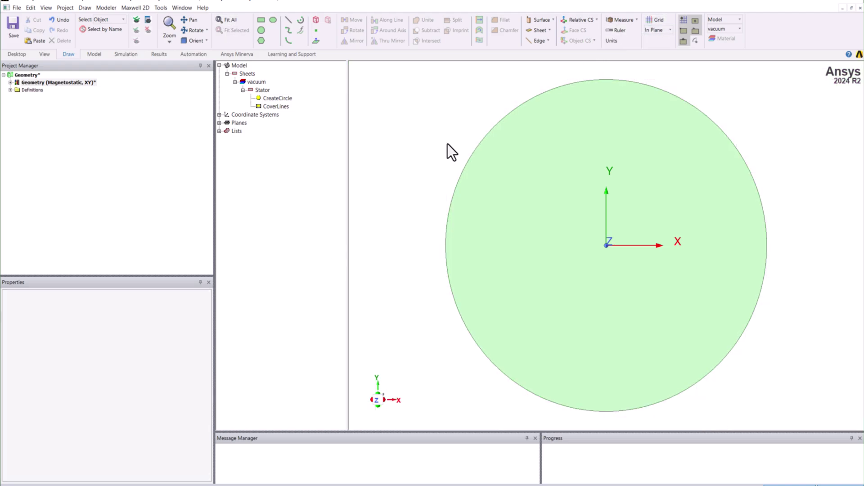
click(243, 90)
click(259, 91)
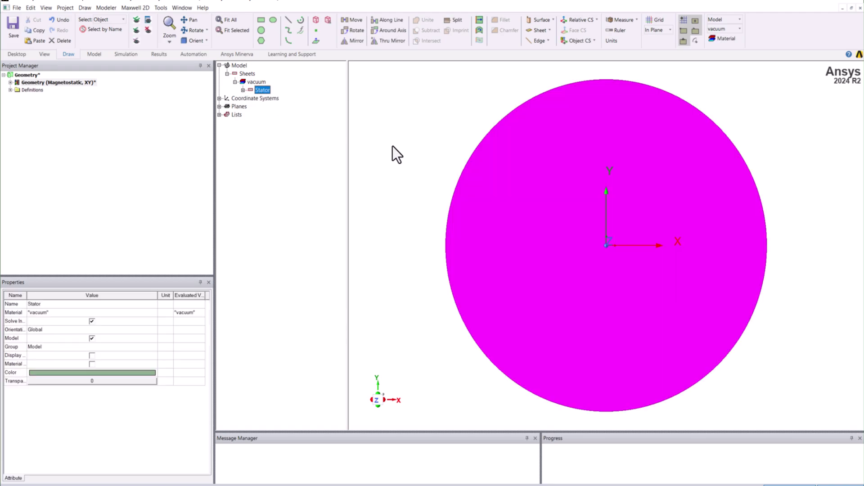
click(392, 189)
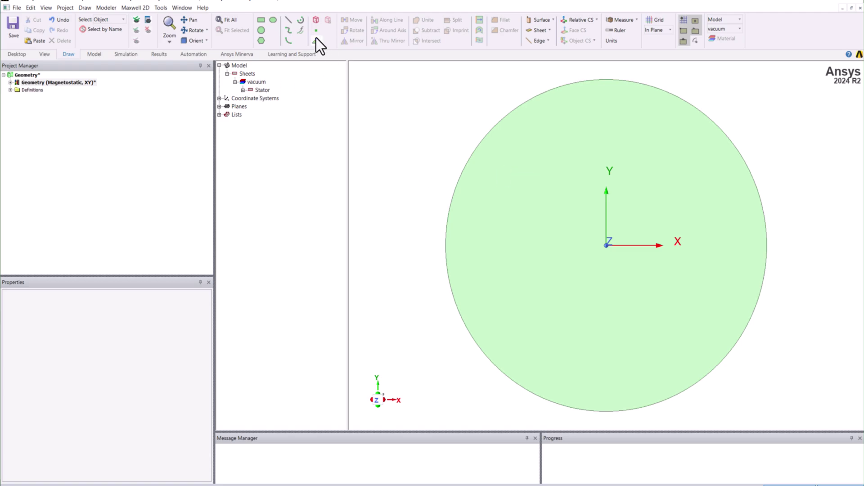
Draw a second circle centred on the origin inside the Stator, with a radius of about 46.1 mm
click(261, 30)
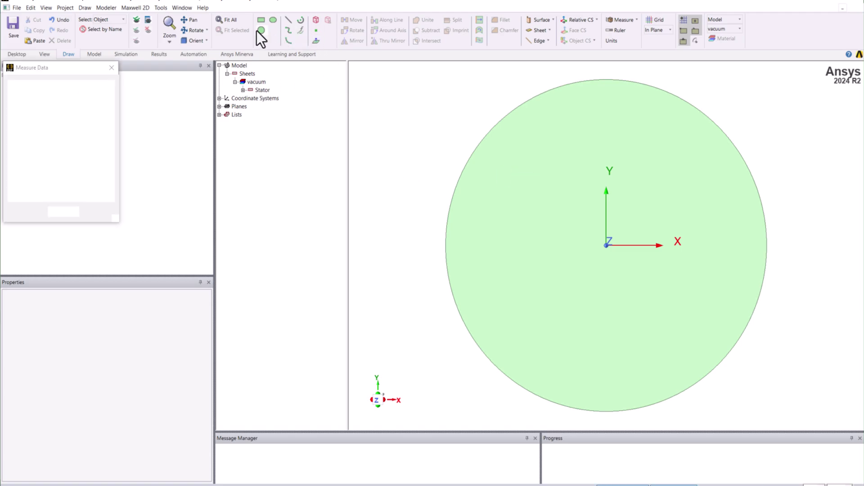
click(608, 245)
click(697, 266)
Set the radius of the new inner circle to the expression Stat_OD/2-Yoke_Thickness
click(270, 99)
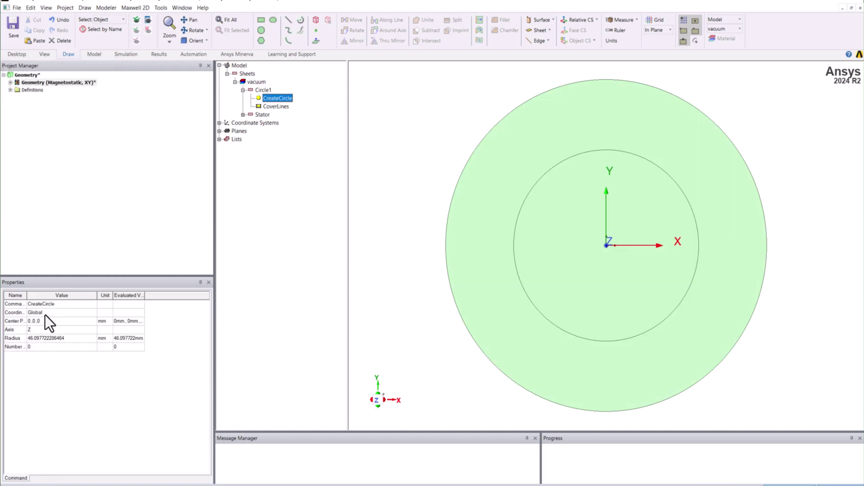
click(69, 338)
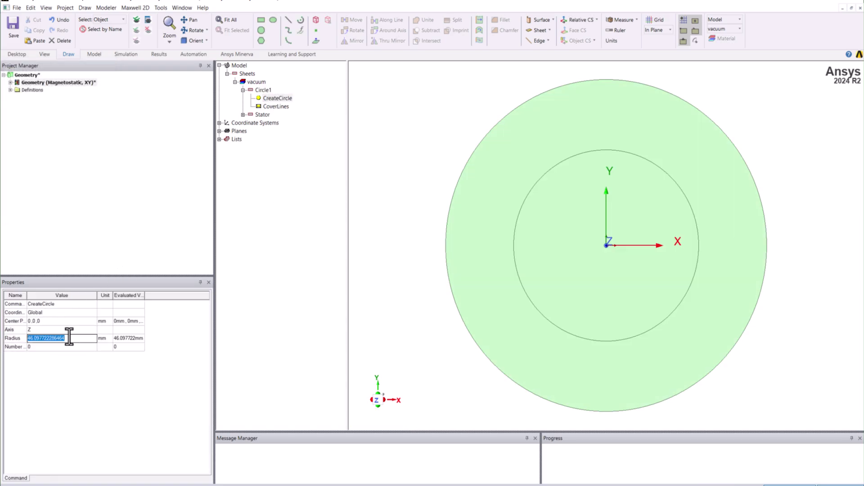
text(ROt)
key(BackSpace)
key(BackSpace)
key(BackSpace)
text(Sta)
key(Down)
key(Return)
text(/2-Yo)
key(Down)
key(Return)
key(Tab)
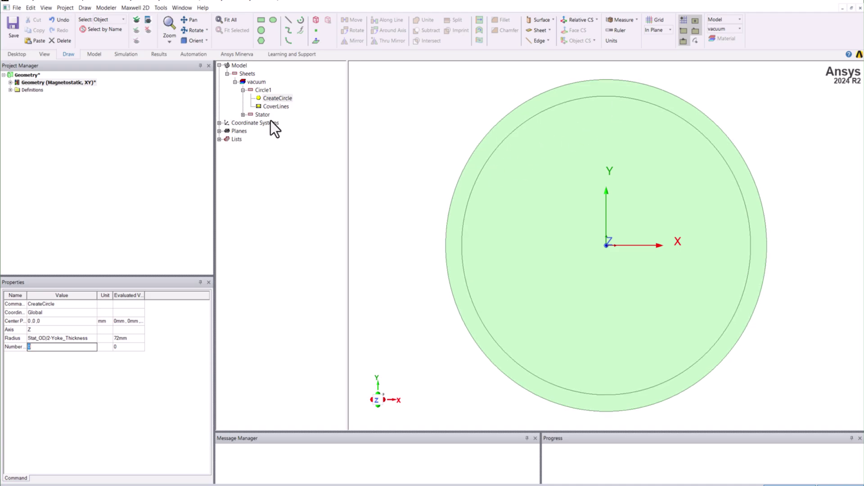
Subtract the inner circle from the Stator without cloning it, and collapse the Stator entry in the model tree
click(262, 116)
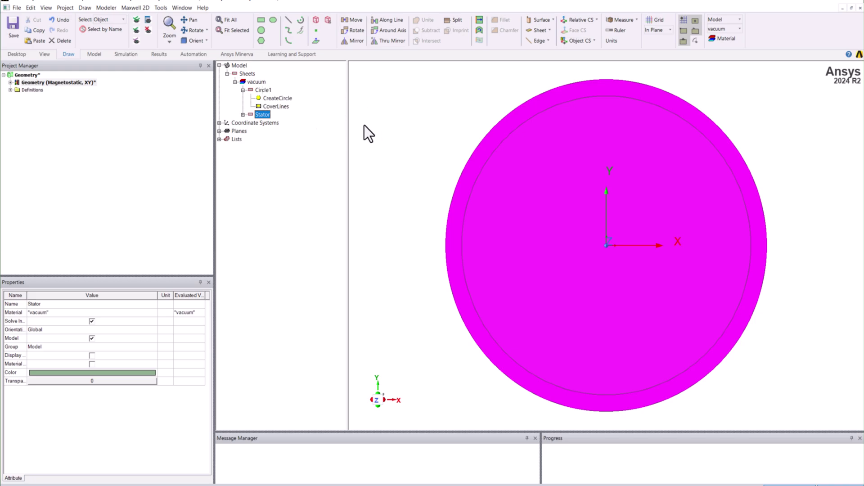
ctrl+click(265, 90)
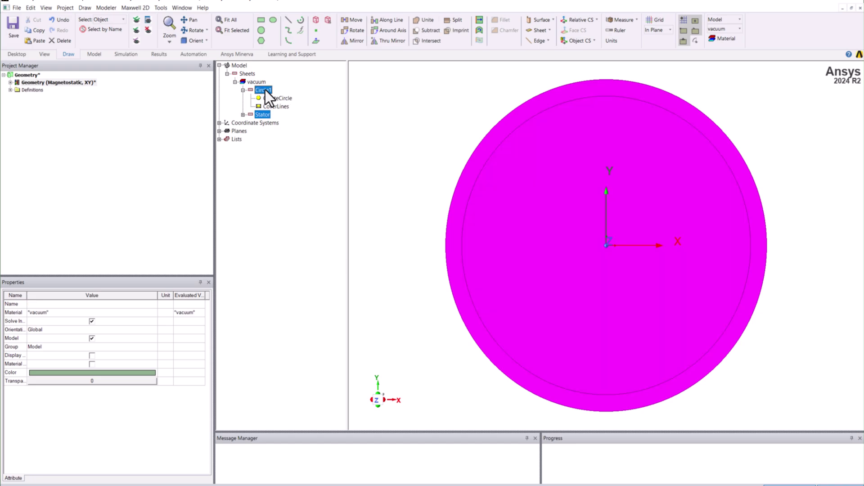
click(429, 30)
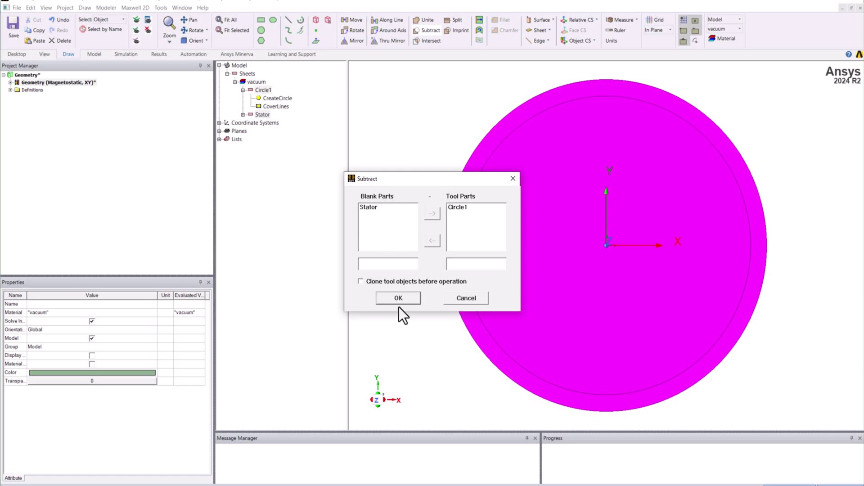
click(390, 299)
click(401, 152)
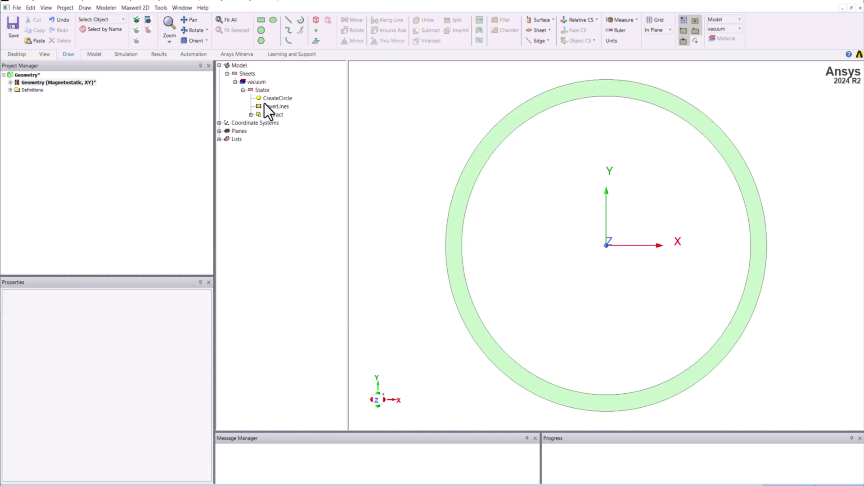
click(242, 90)
click(259, 90)
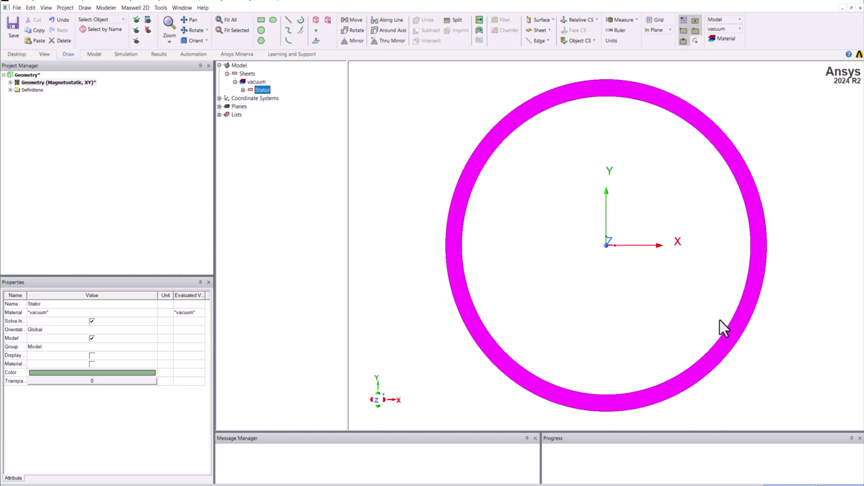
click(414, 173)
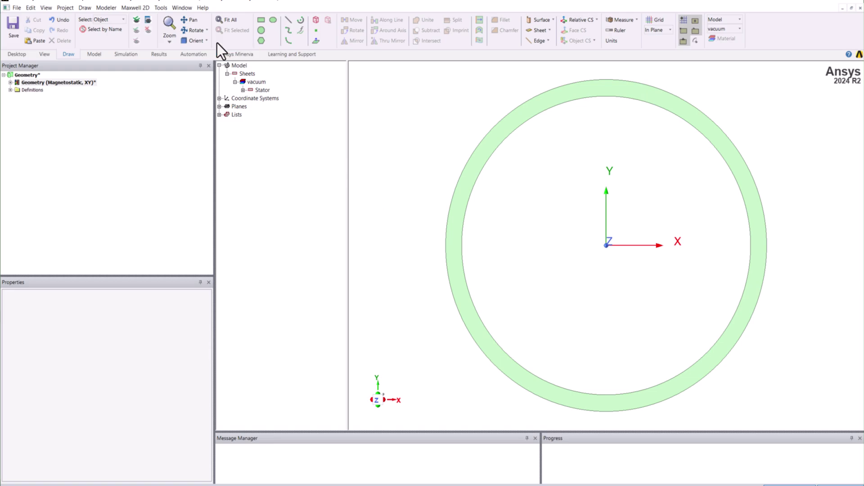
Draw a rectangle about 55 mm by 15 mm from the origin along the positive X and Y directions
click(621, 19)
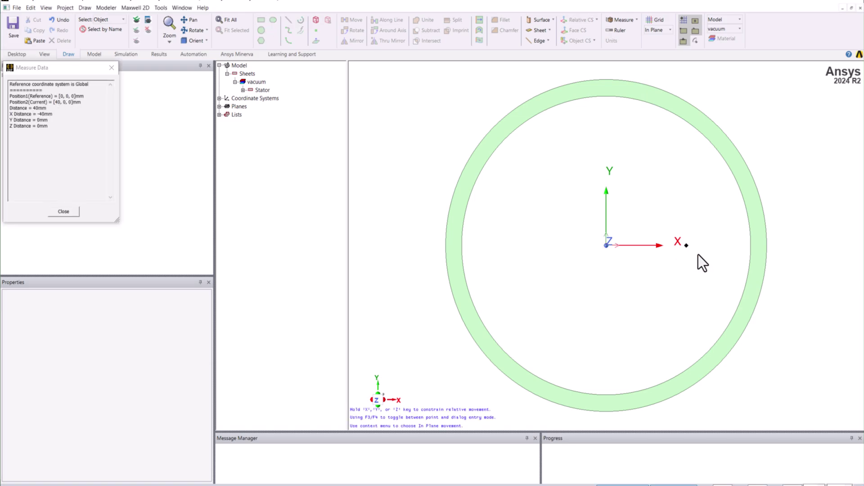
click(609, 247)
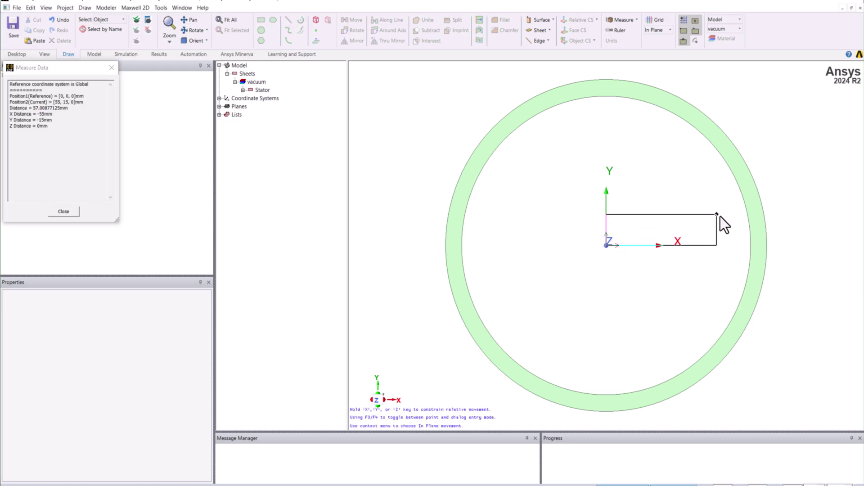
click(717, 215)
Rename the rectangle sheet as Tooth
click(267, 92)
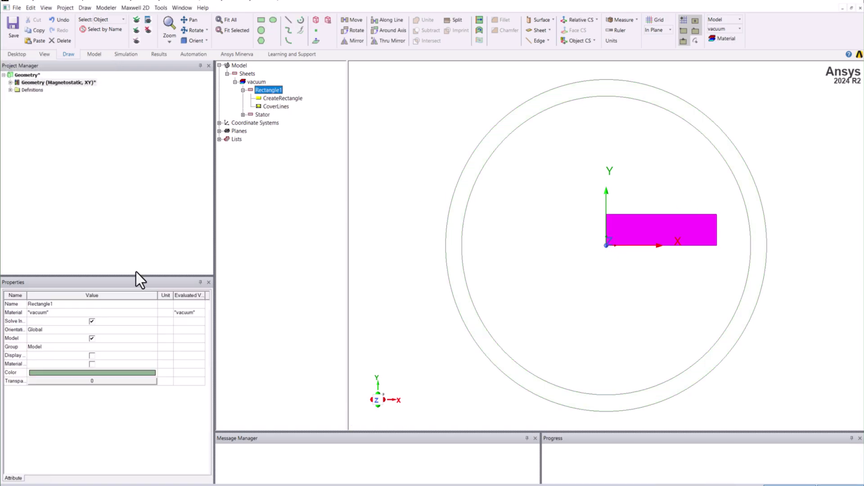
click(81, 304)
text(Tooth)
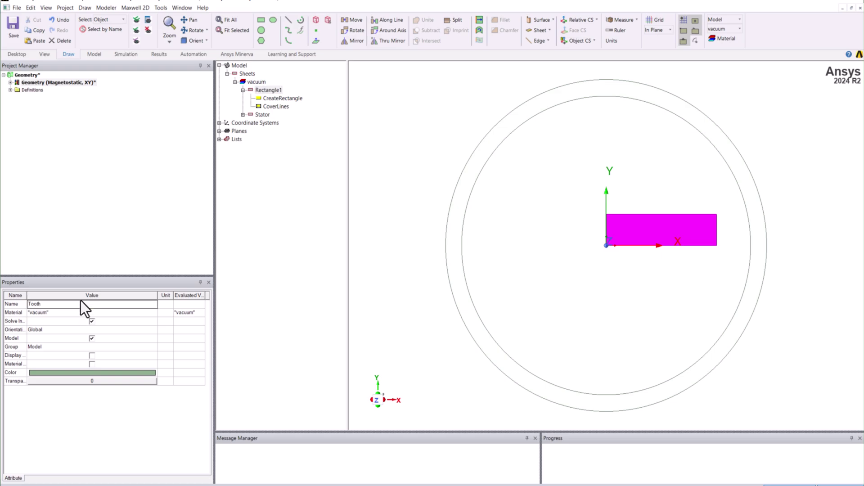
key(Return)
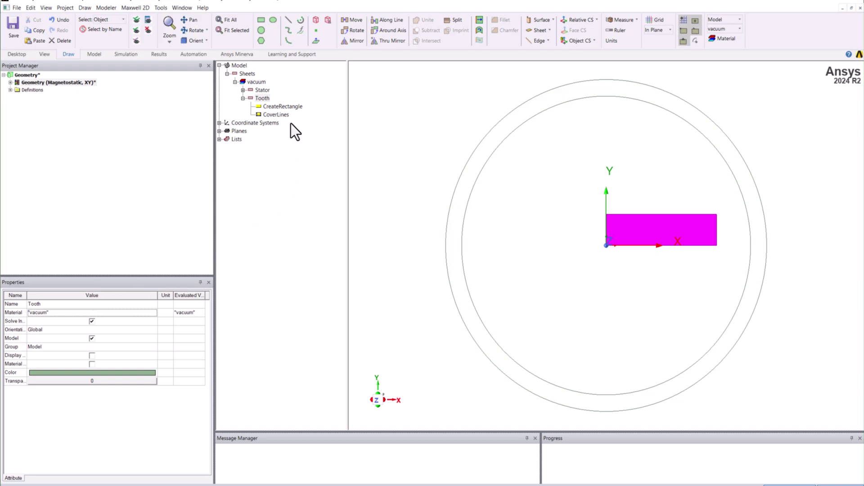
Set the Tooth rectangle's position to 0, -Tooth_Width/2, 0
click(293, 107)
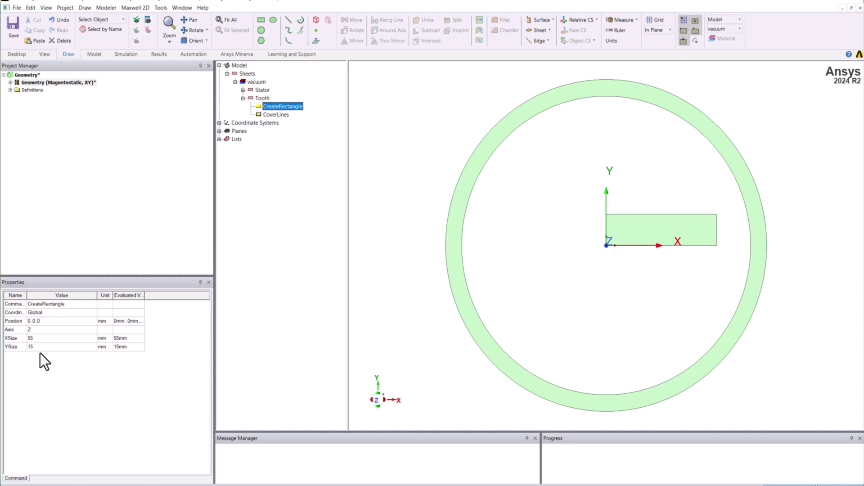
click(35, 321)
key(BackSpace)
text(-)
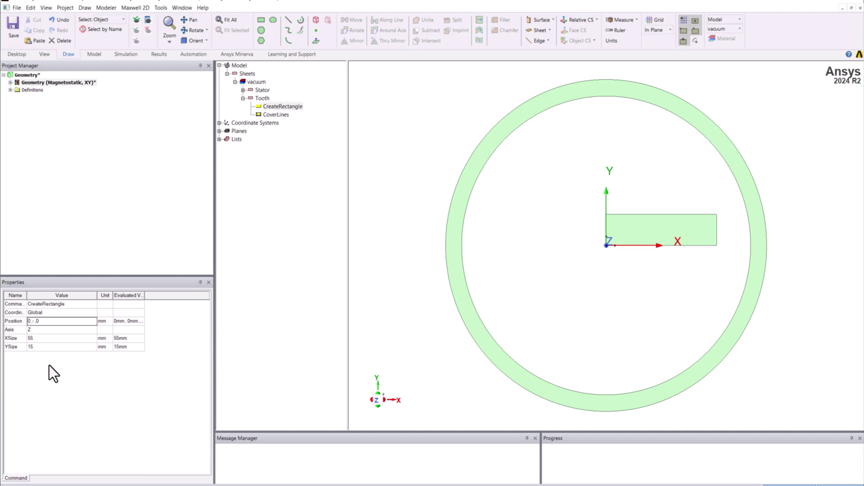
text(Too_tip_Angle)
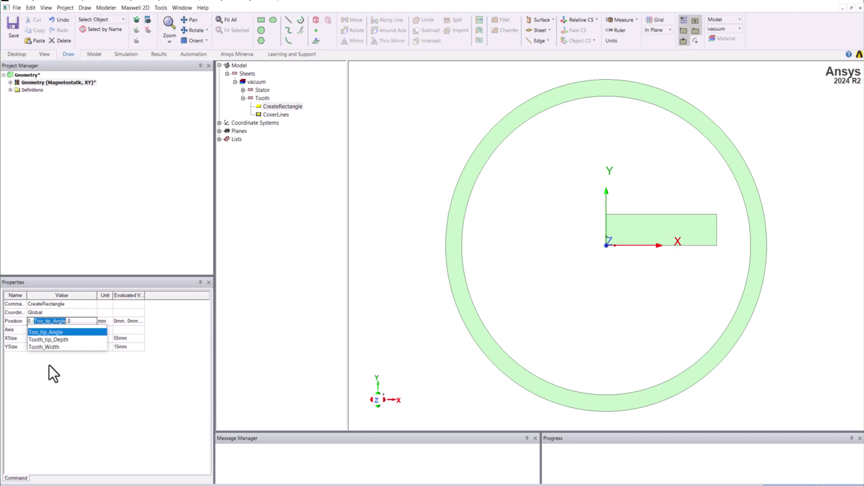
key(Down)
key(Down)
key(Return)
text(/2)
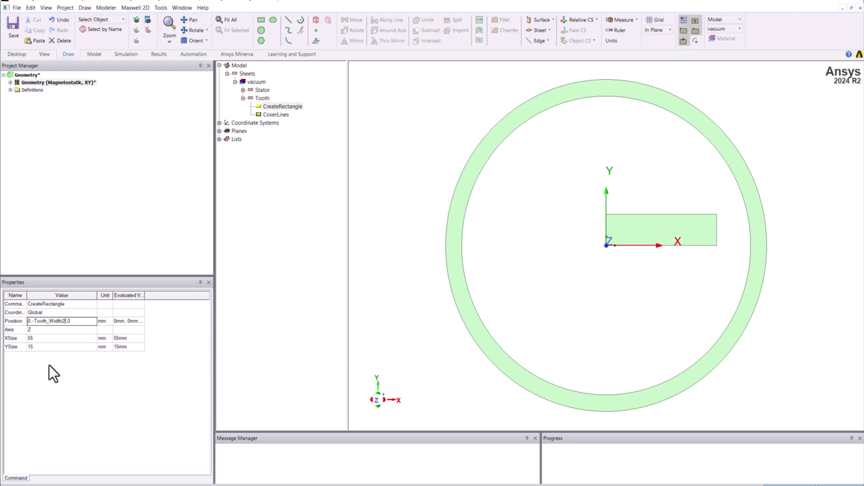
key(Return)
key(Tab)
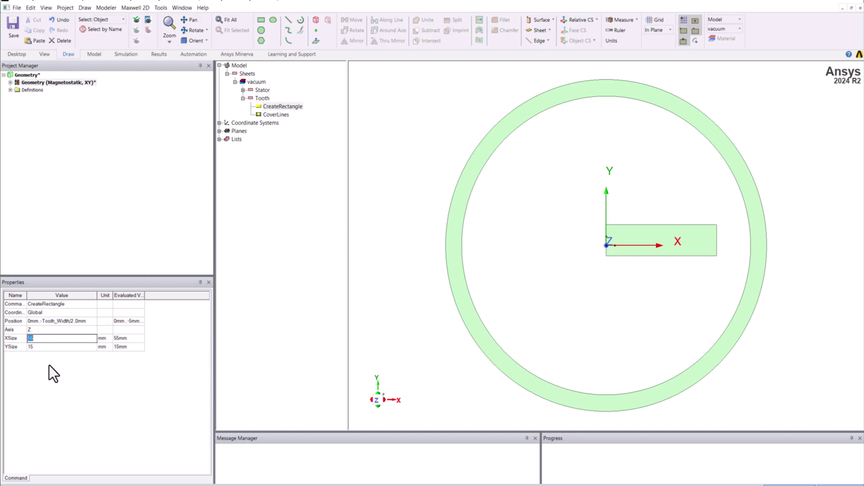
Set the Tooth rectangle's X size to Stat_OD/2 and its Y size to Tooth_Width
text(Stat_OD/2)
key(Tab)
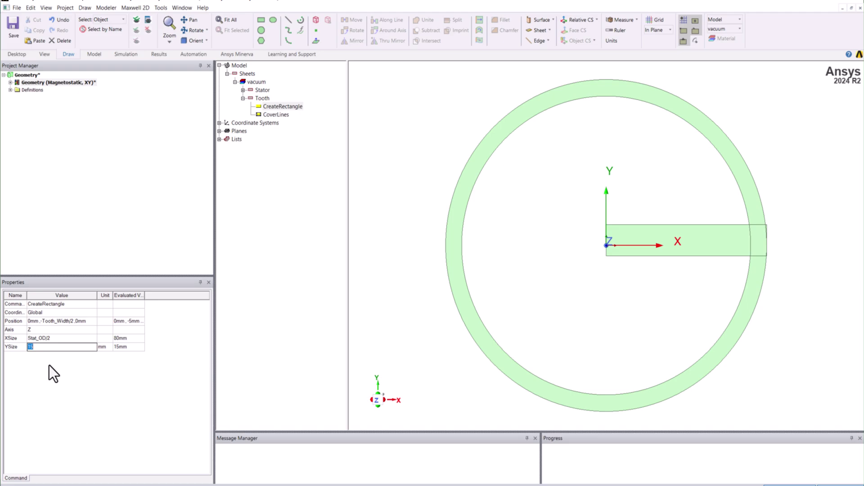
text(Too)
key(Up)
key(Return)
key(Return)
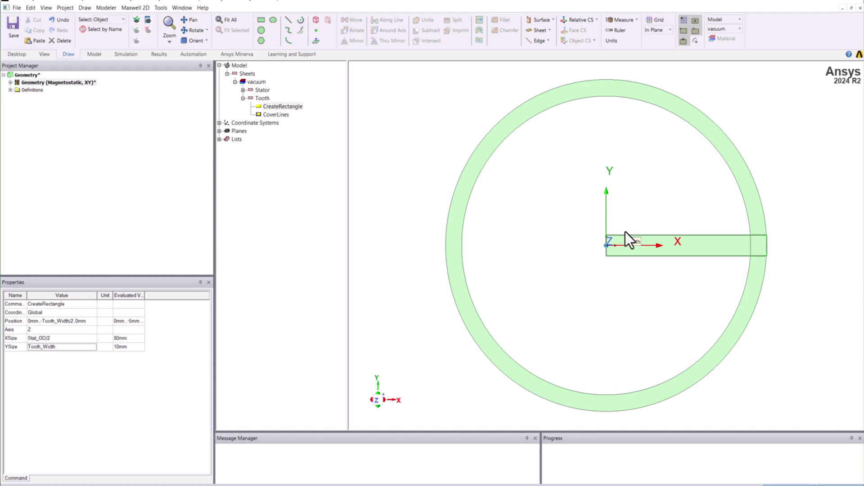
Draw a circle centred on the origin over the Tooth's inner end, with a radius of about 22.4 mm
click(242, 98)
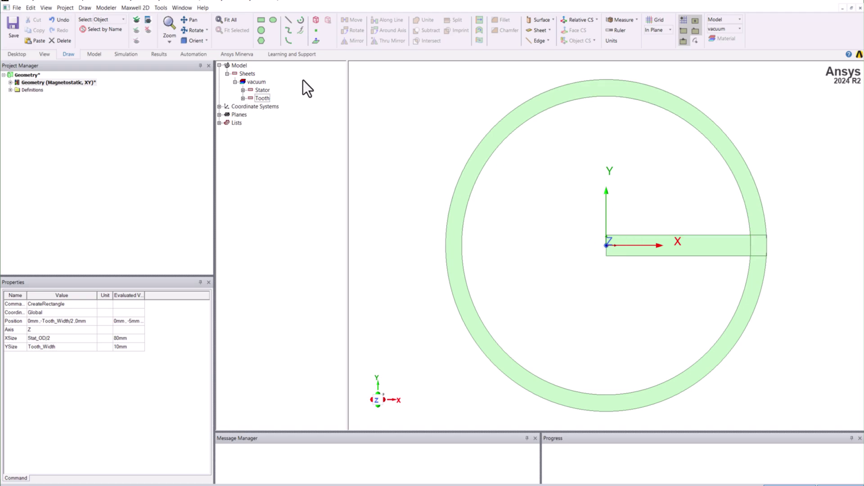
click(264, 33)
click(607, 247)
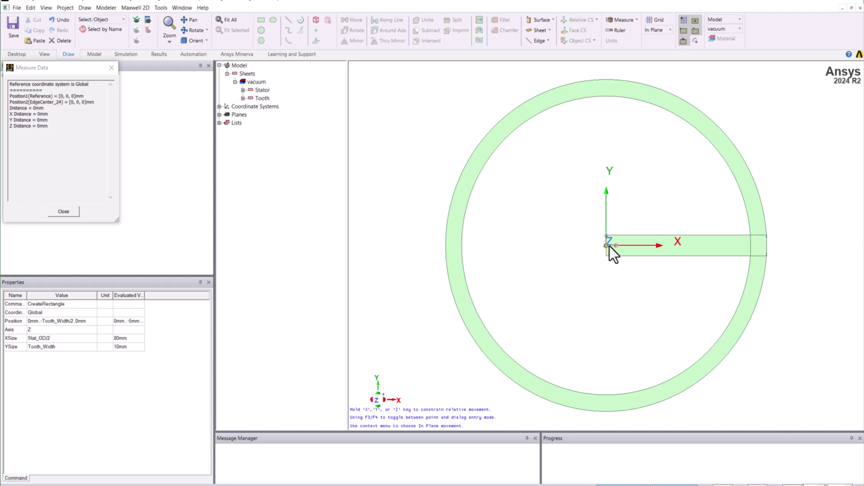
click(643, 266)
Set the radius of the new central circle to the expression Rot_OD/2+Air_gap
click(276, 99)
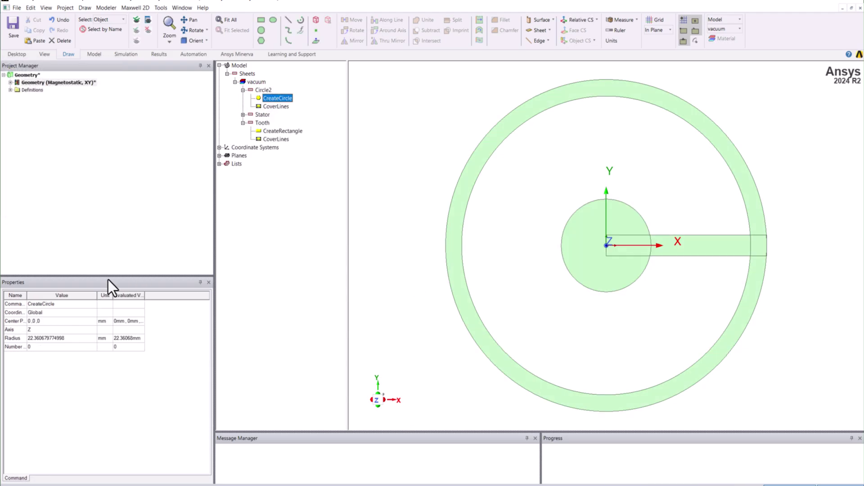
click(69, 338)
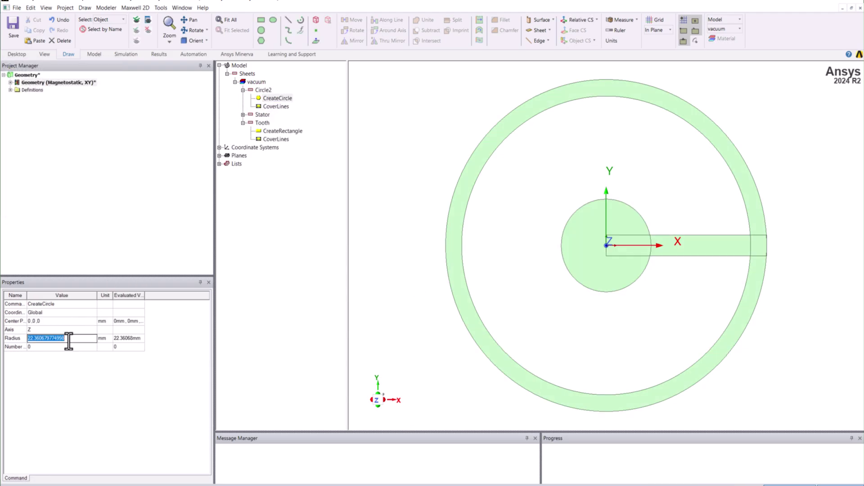
text(S)
key(BackSpace)
text(Rot)
key(Down)
key(Down)
key(Return)
text(/2+Air_gap)
key(Tab)
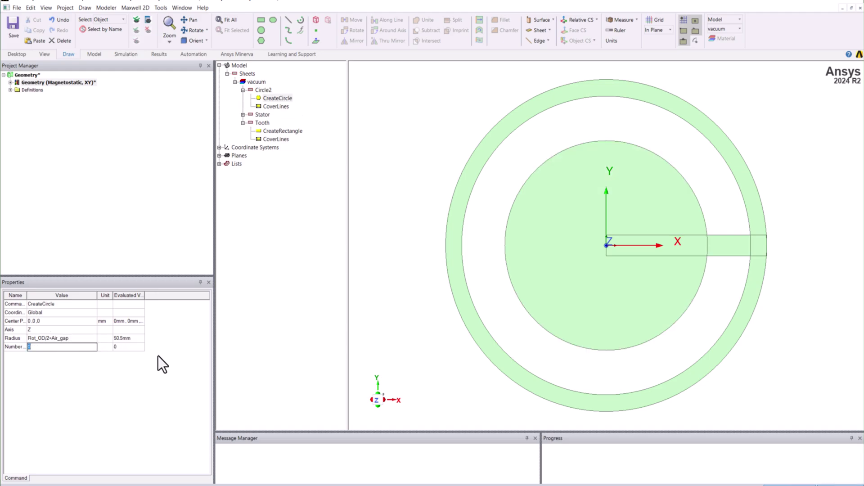
Subtract the central circle from the Tooth without cloning the tool object
click(725, 251)
ctrl+click(582, 190)
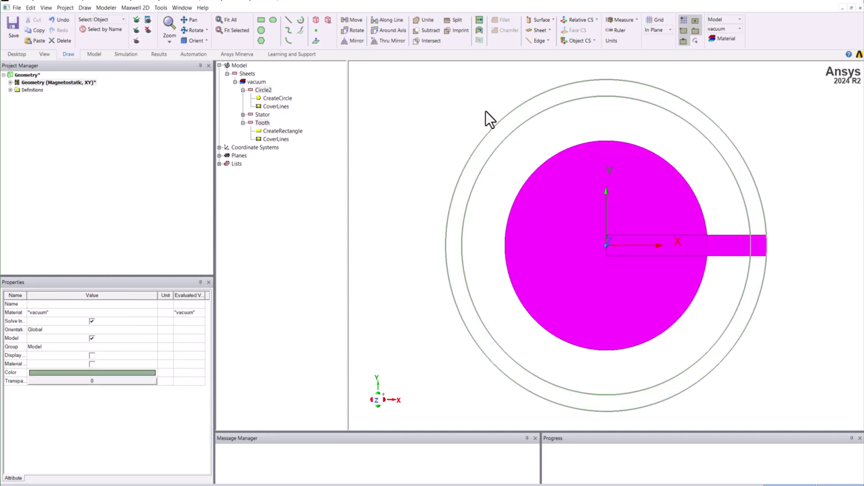
click(432, 31)
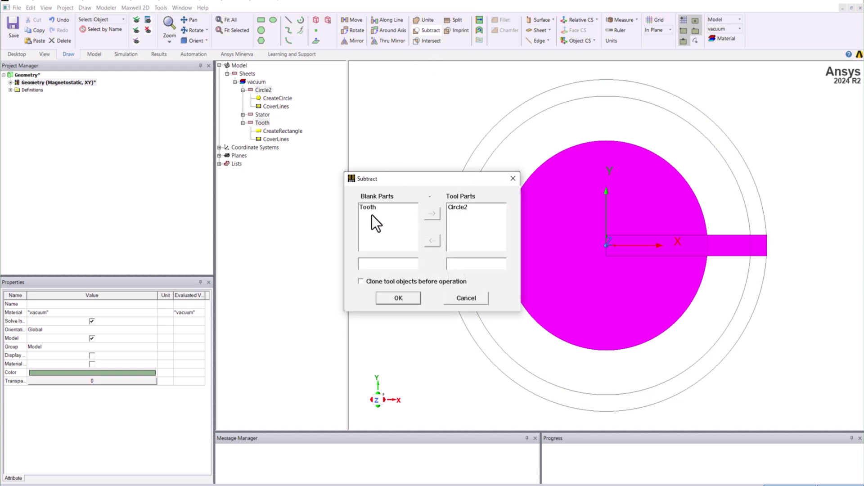
click(394, 298)
click(398, 247)
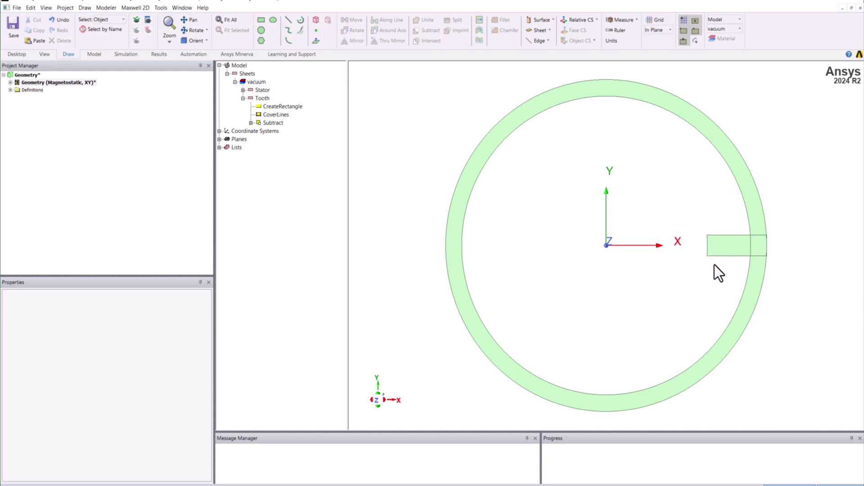
Draw a new circle centred on the origin with a radius of about 20.6 mm
scroll(789, 263, up, 2)
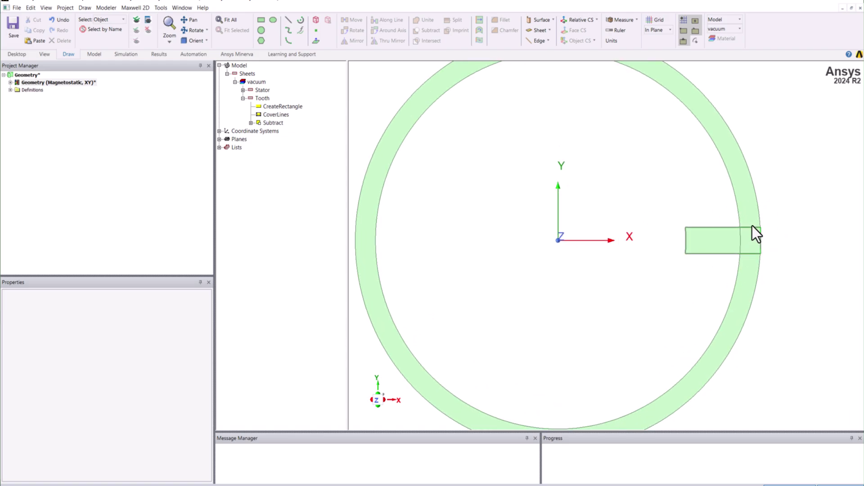
scroll(774, 236, up, 2)
scroll(774, 236, up, 5)
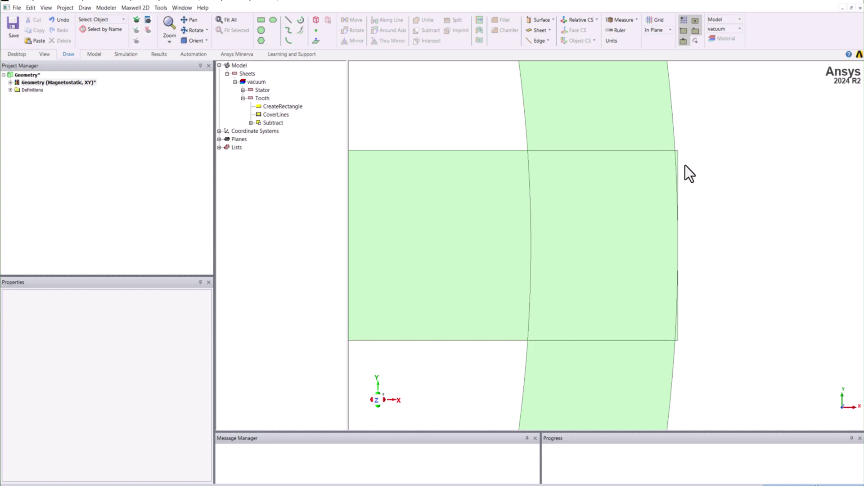
scroll(685, 165, up, 3)
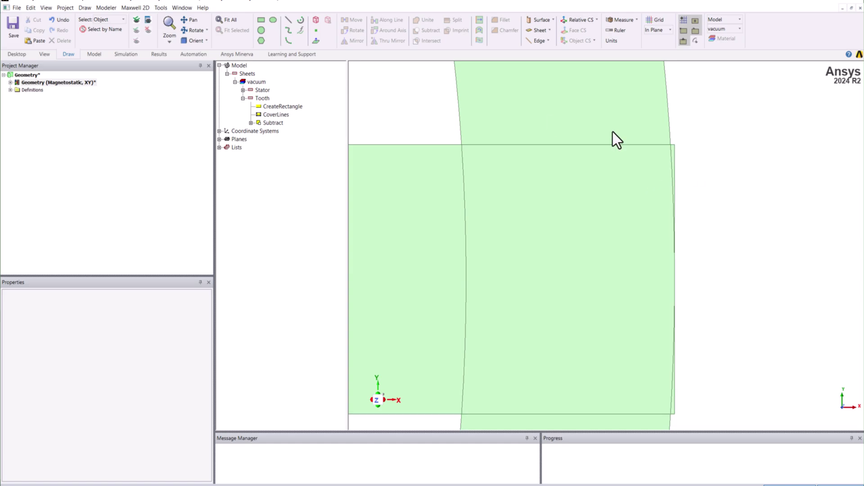
scroll(771, 157, down, 8)
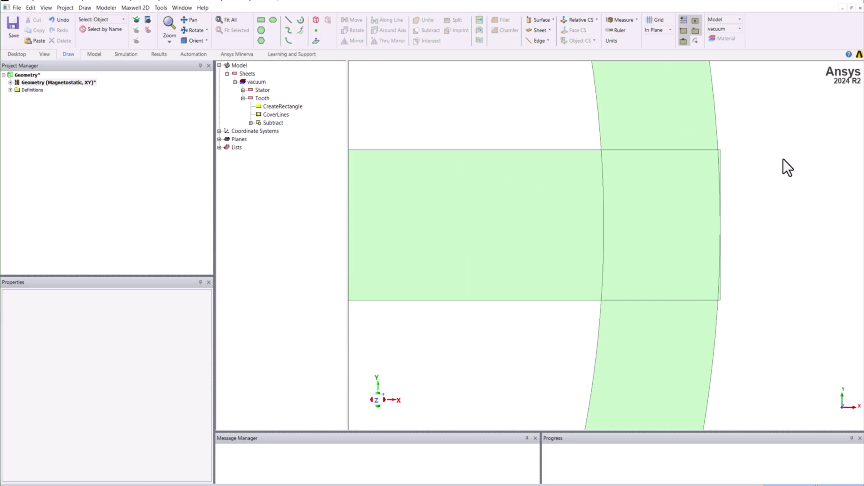
scroll(756, 271, down, 2)
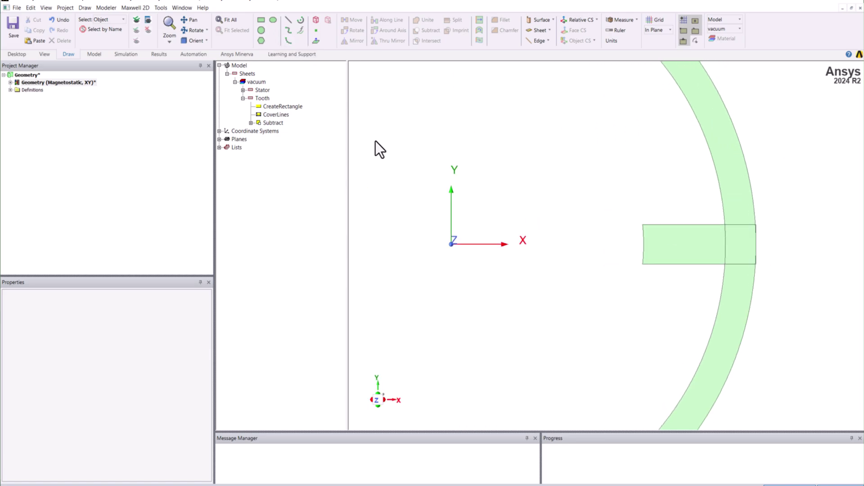
click(258, 31)
click(457, 246)
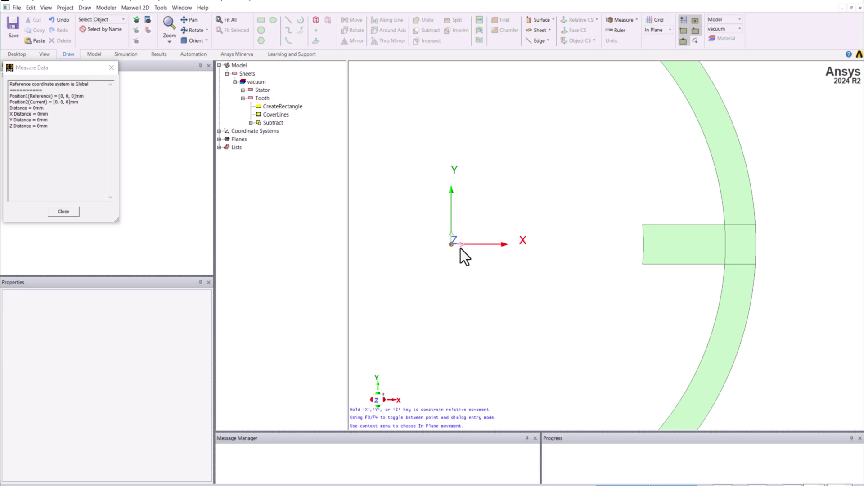
click(528, 263)
Set the radius of the new circle to the expression Stat_OD/2
click(272, 100)
double_click(48, 338)
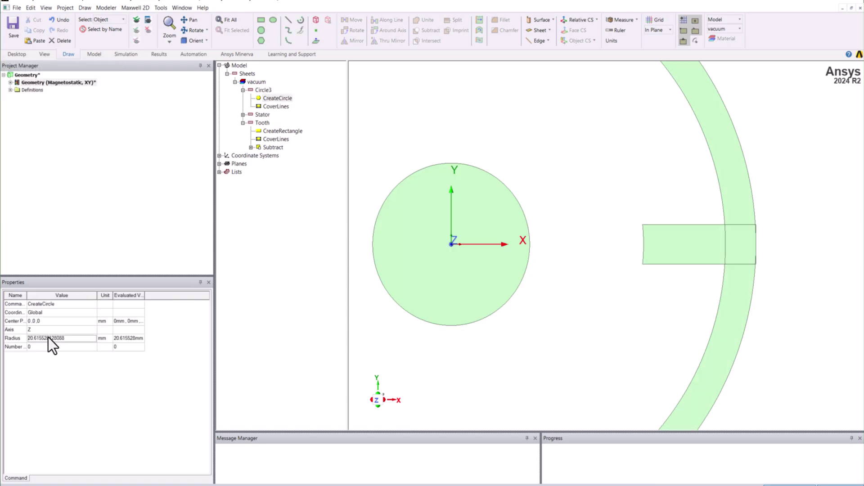
text(St)
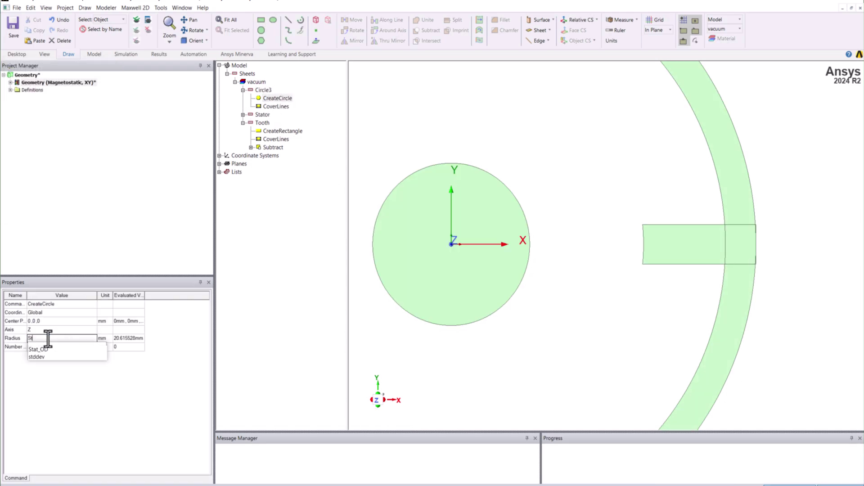
key(Down)
key(Return)
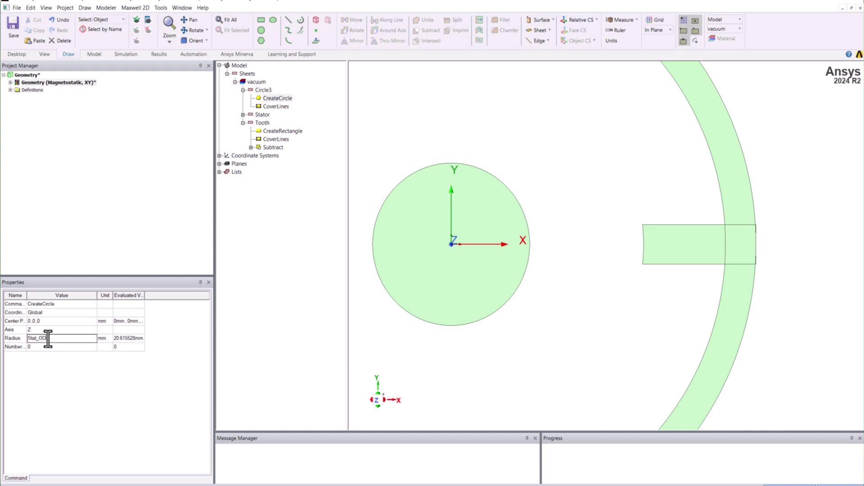
key(Tab)
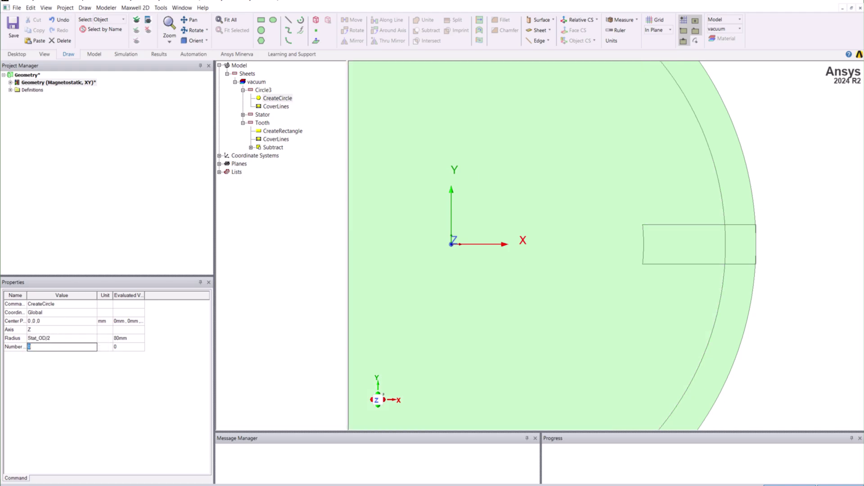
Intersect the Tooth with the Stat_OD/2 circle to round its outer end and inspect the trimmed edge
click(259, 123)
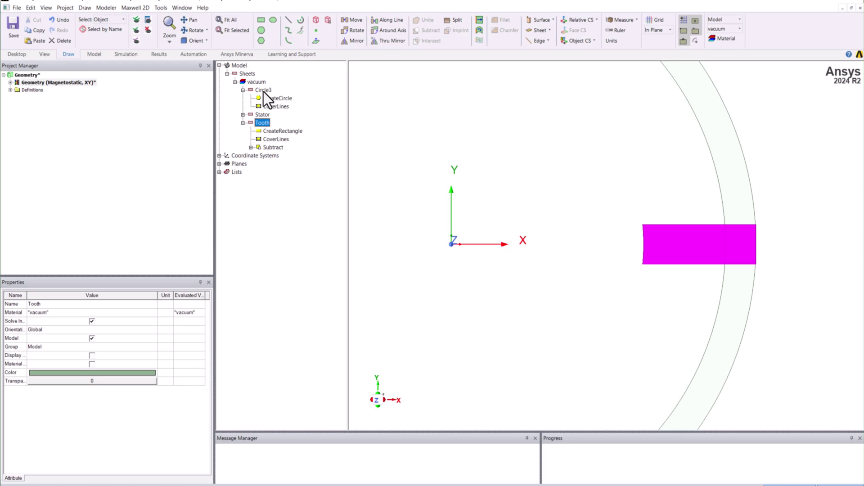
ctrl+click(264, 91)
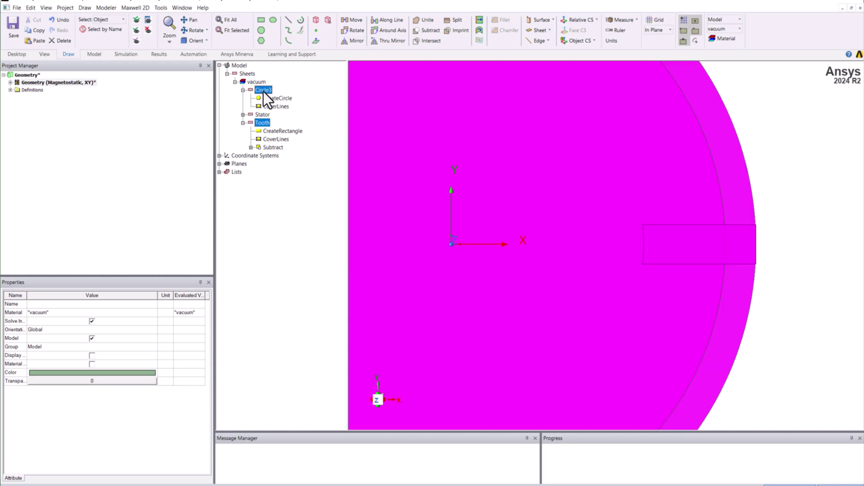
click(427, 41)
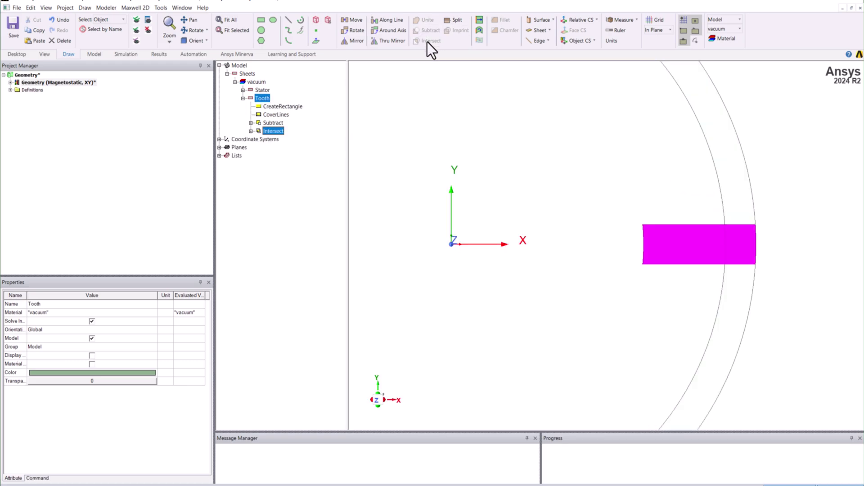
click(760, 242)
scroll(769, 239, up, 5)
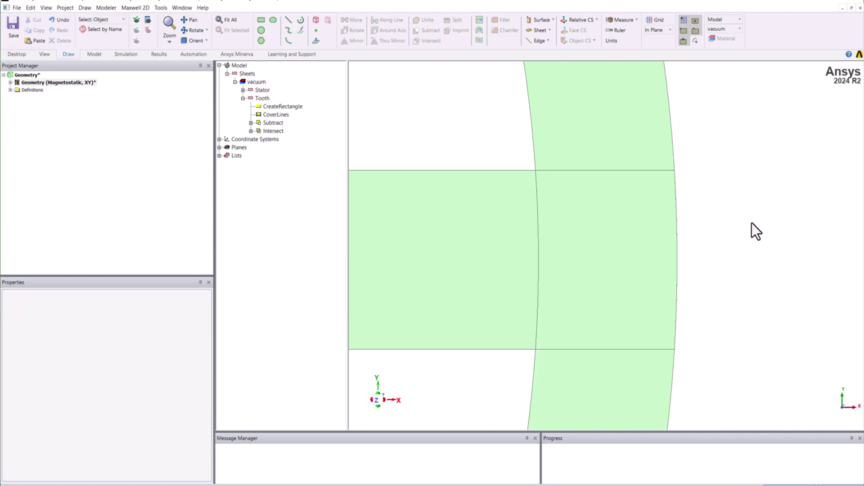
scroll(752, 223, up, 2)
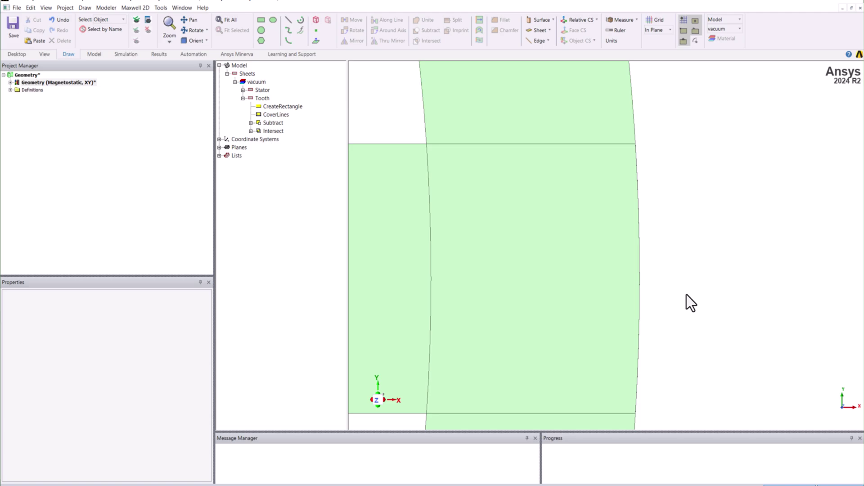
Set up a duplication of the Tooth around the Z axis with an angle of 360deg/Slots
click(243, 98)
click(255, 99)
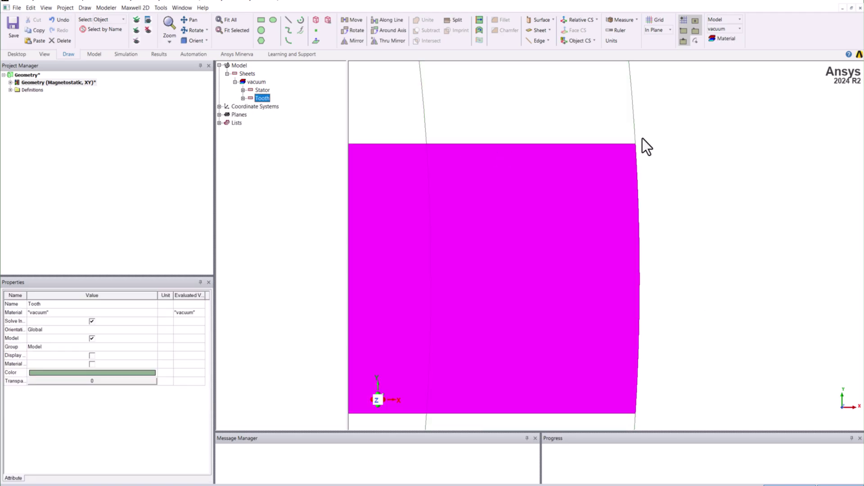
click(226, 19)
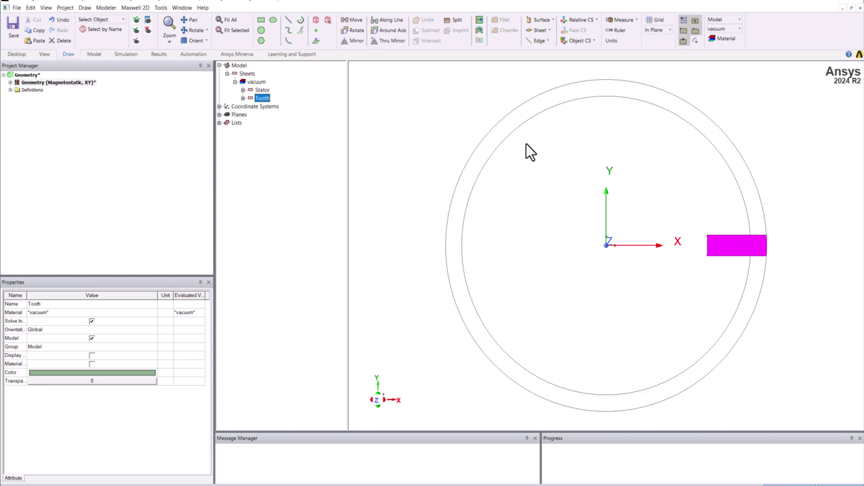
click(394, 29)
double_click(80, 54)
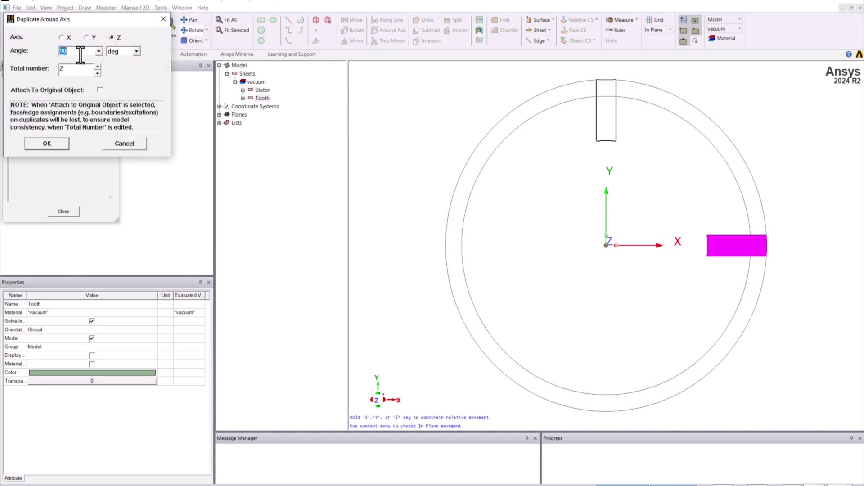
text(360deg/Slots)
drag(103, 25, 265, 117)
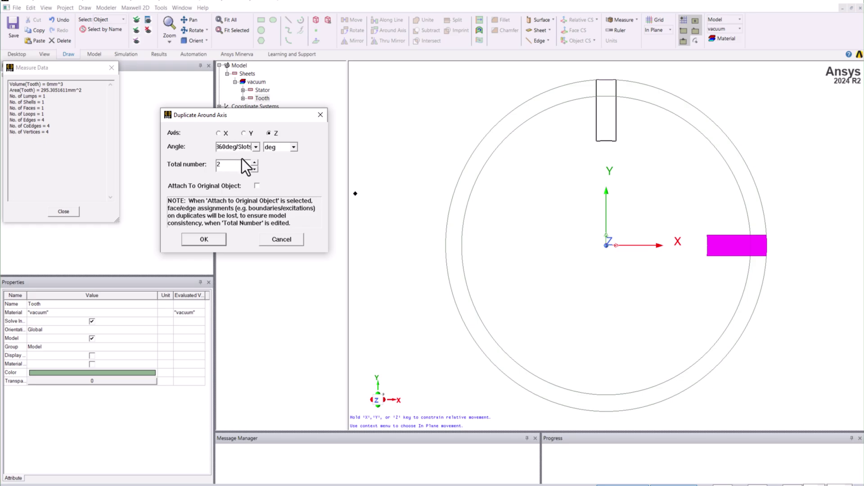
Duplicate the Tooth with a total number of 12, leaving the copies unattached to the original object
click(227, 166)
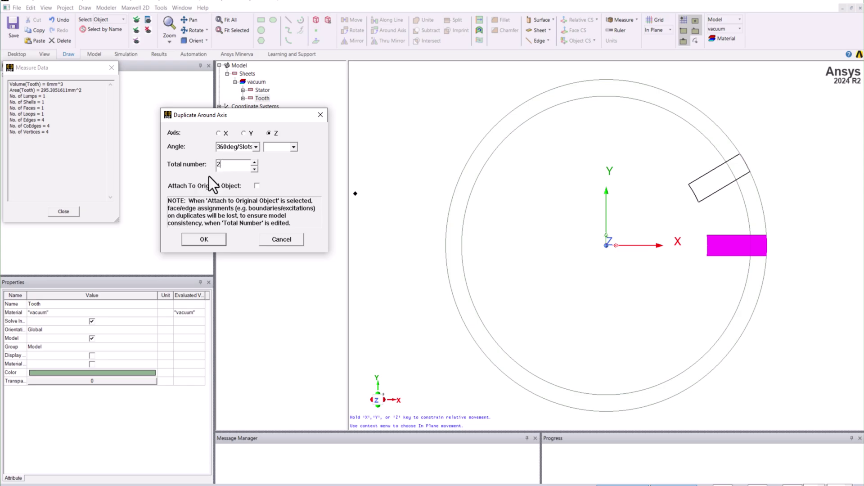
double_click(224, 166)
text(12)
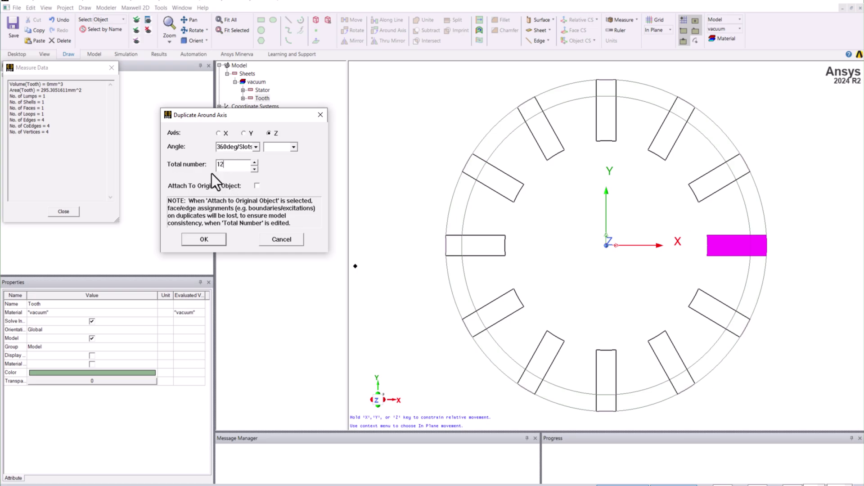
key(BackSpace)
key(BackSpace)
click(222, 238)
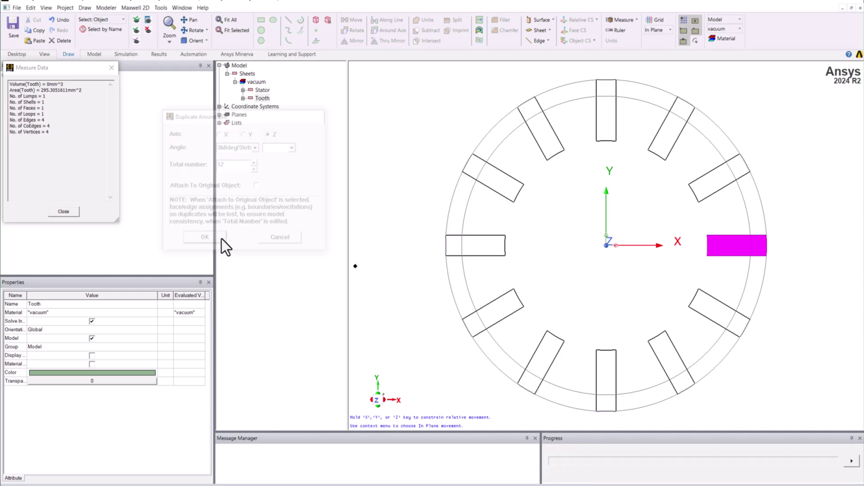
Examine the duplicated teeth in the model by selecting individual copies and the whole set from Tooth to Tooth_11
click(243, 98)
click(266, 120)
click(267, 115)
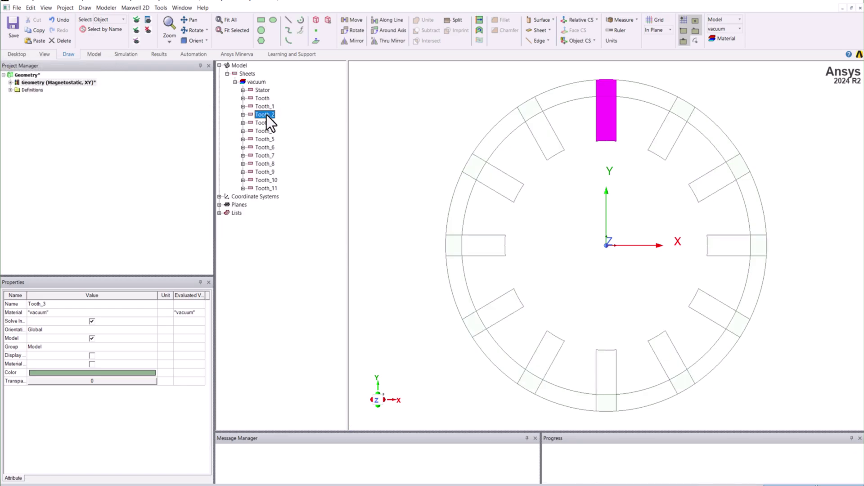
click(267, 110)
drag(264, 101, 266, 189)
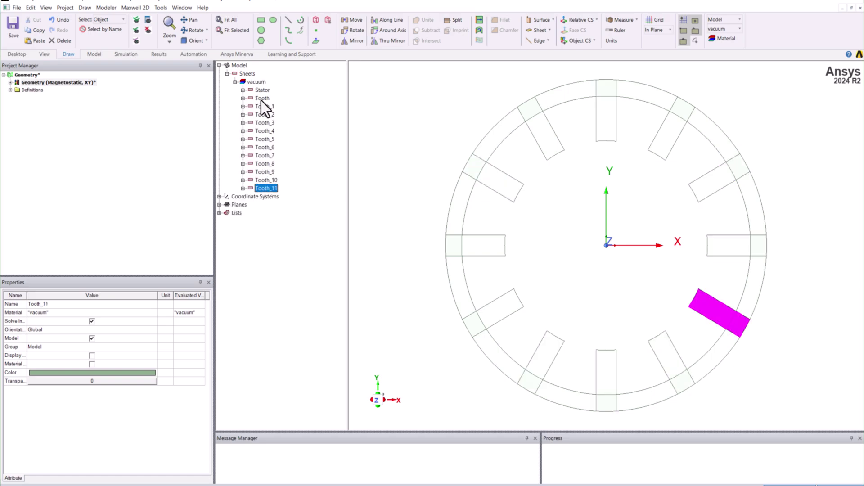
click(261, 100)
shift+click(269, 189)
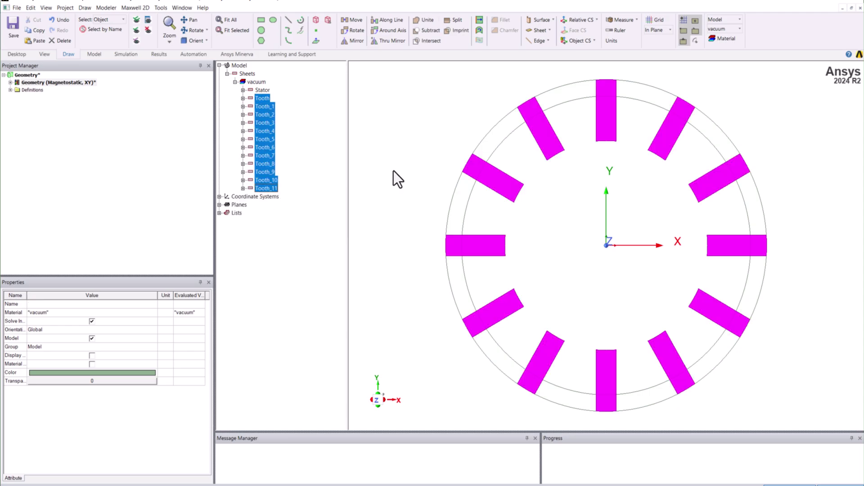
Review the design variables and the total number property of the Tooth's DuplicateAroundAxis operation
click(70, 84)
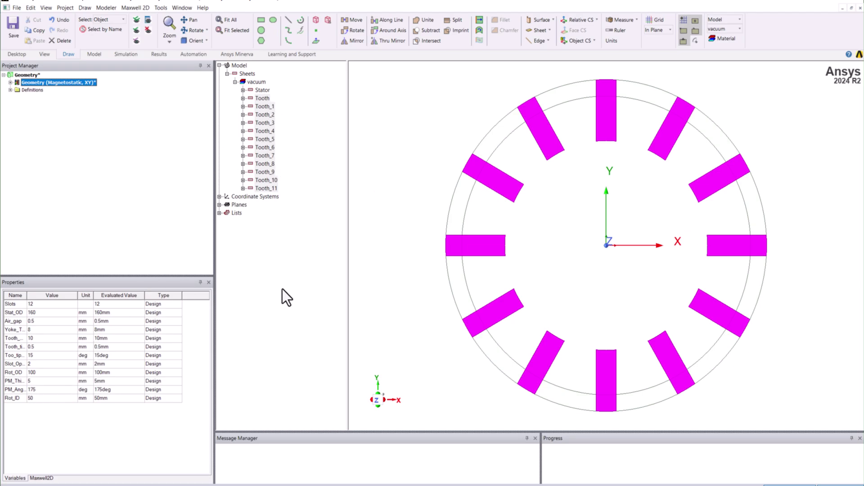
click(243, 98)
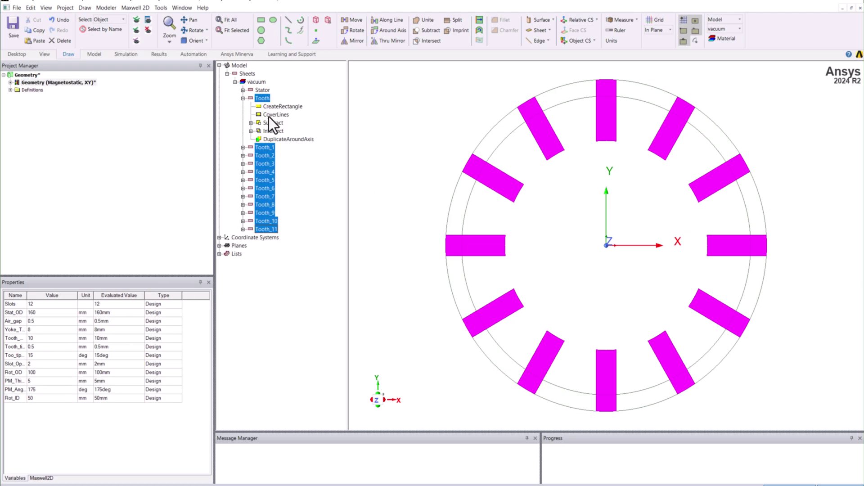
click(274, 140)
click(43, 340)
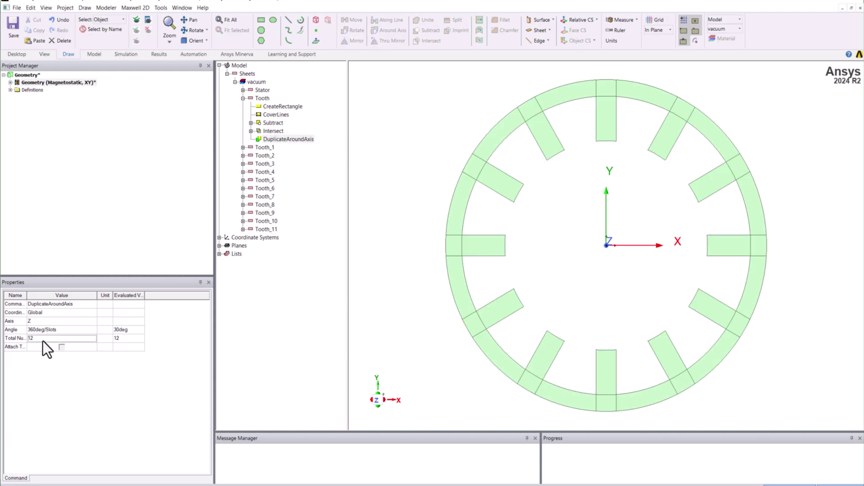
click(376, 133)
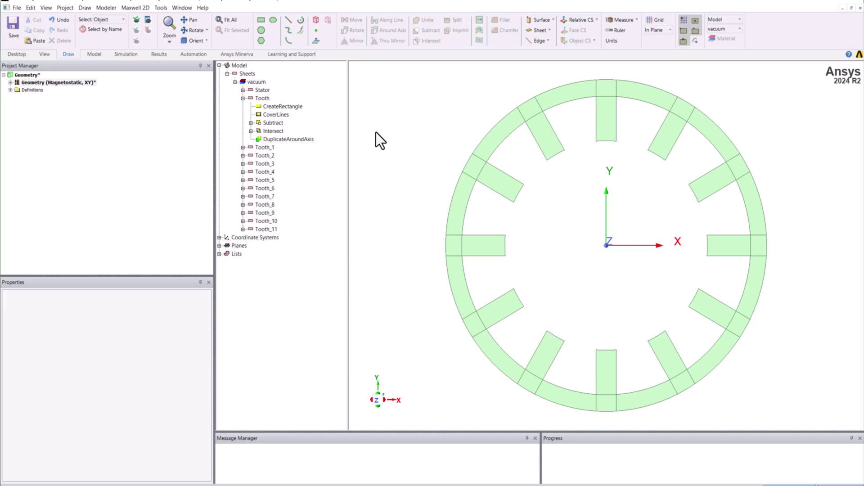
Undo the Tooth duplication and duplicate it again around Z at 360deg/Slots, with total number 2 and attached to the original object
key(ctrl+z)
click(243, 98)
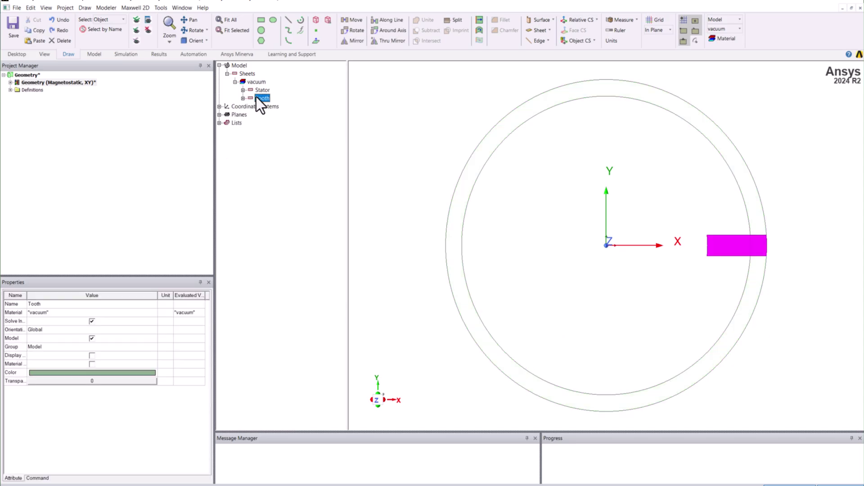
click(384, 32)
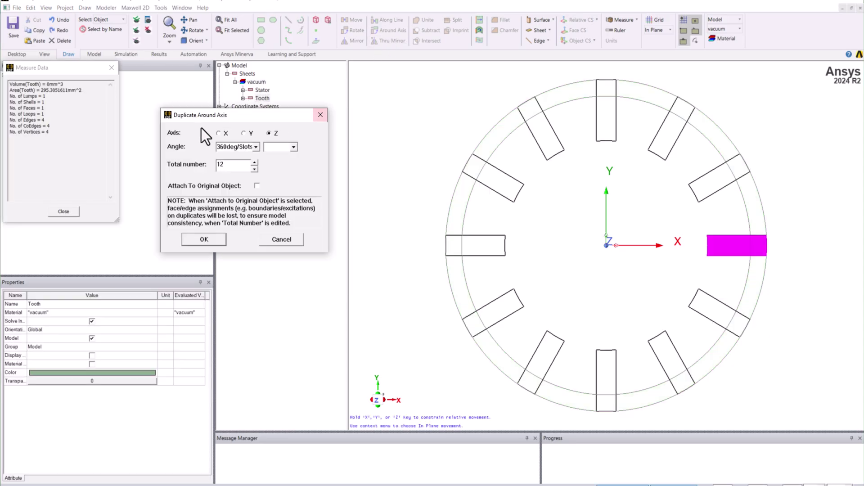
double_click(233, 165)
text(2)
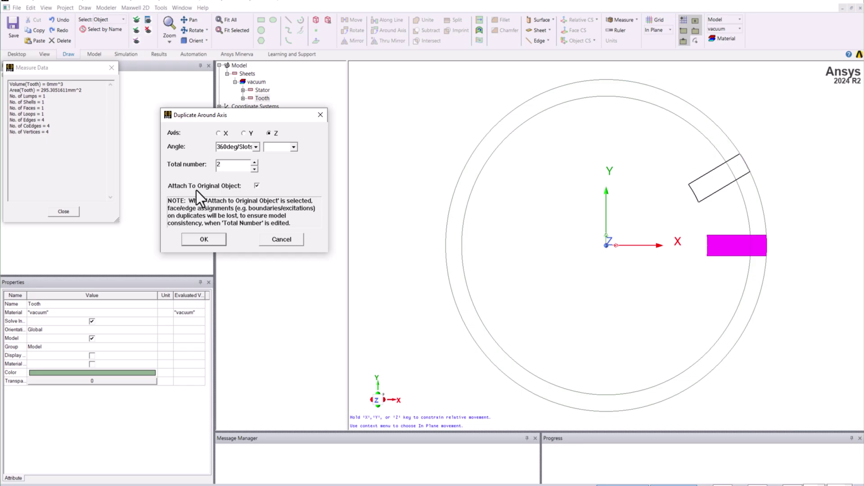
click(215, 239)
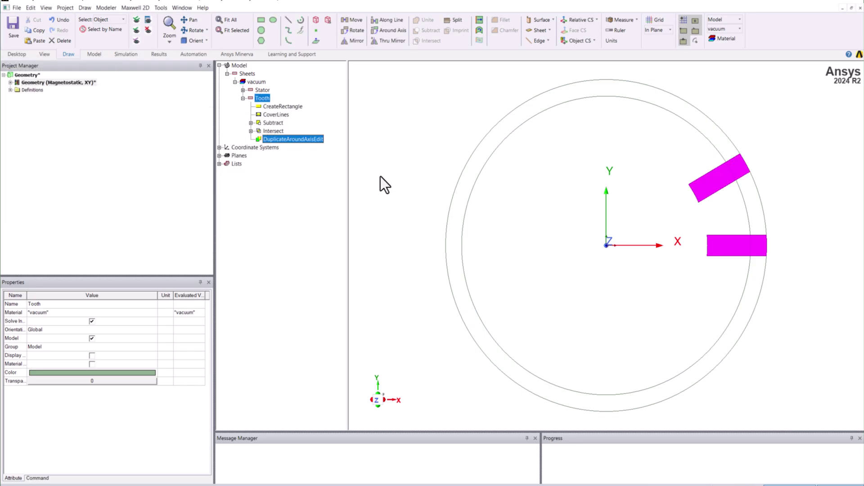
Set the total number of the Tooth's DuplicateAroundAxisEdit operation to the variable Slots
click(244, 99)
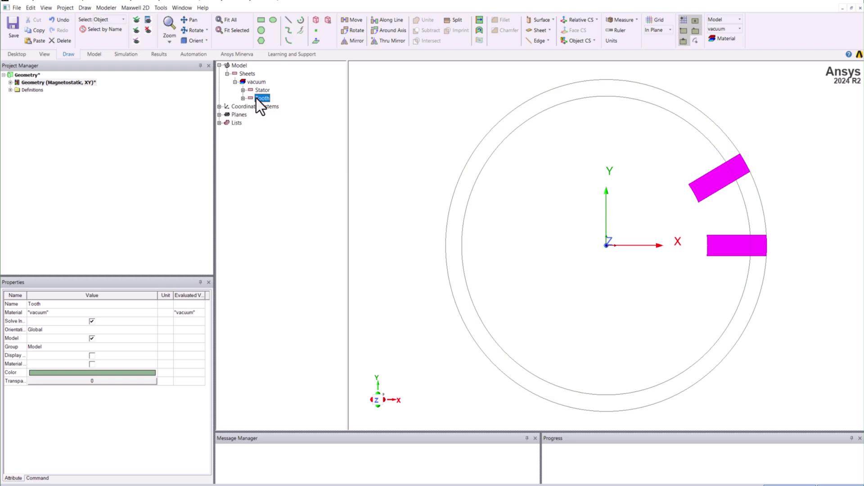
click(243, 98)
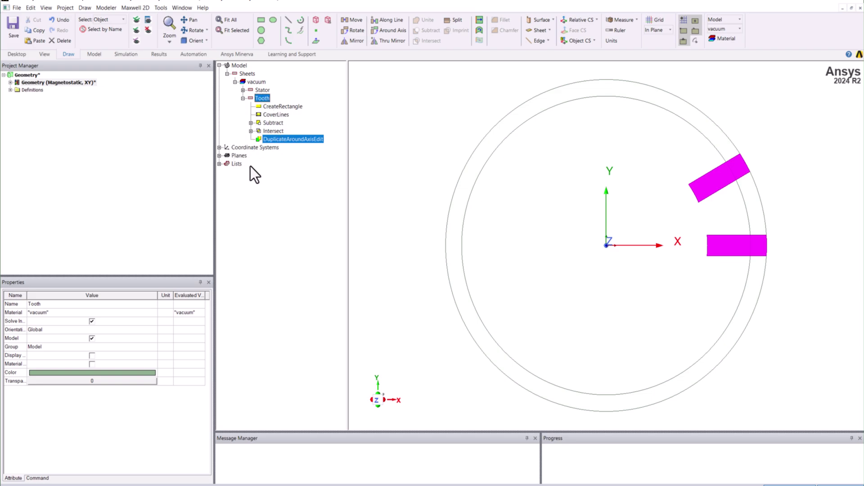
click(284, 142)
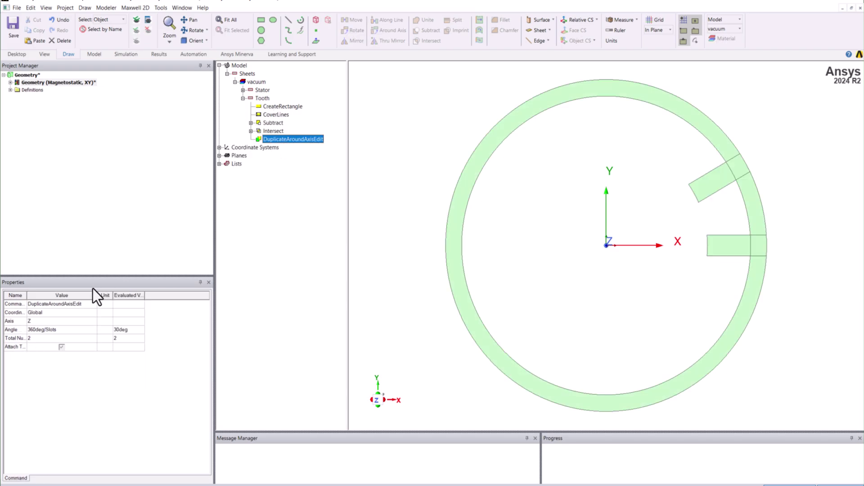
click(41, 339)
text(Slots)
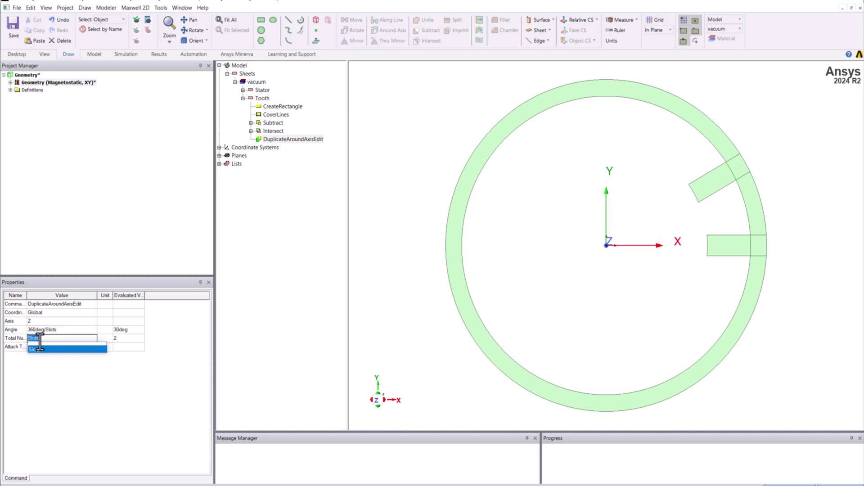
key(Return)
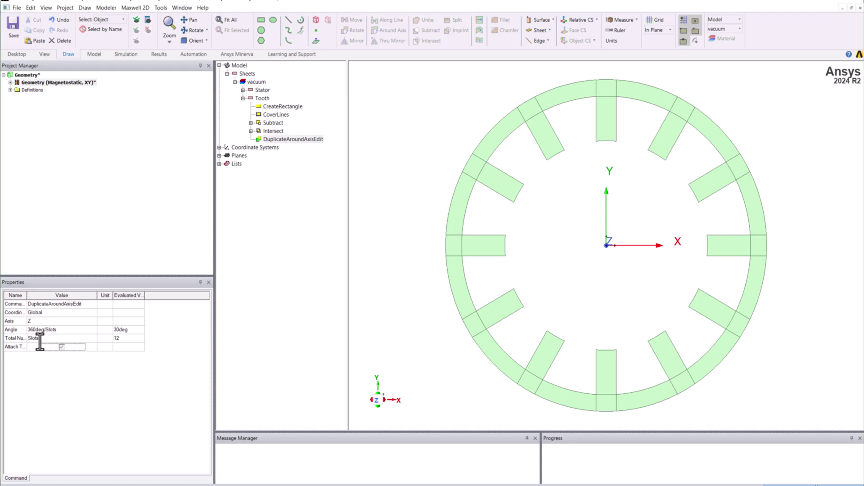
Examine the attached teeth as one Tooth object and review the properties of its DuplicateAroundAxisEdit operation
click(416, 136)
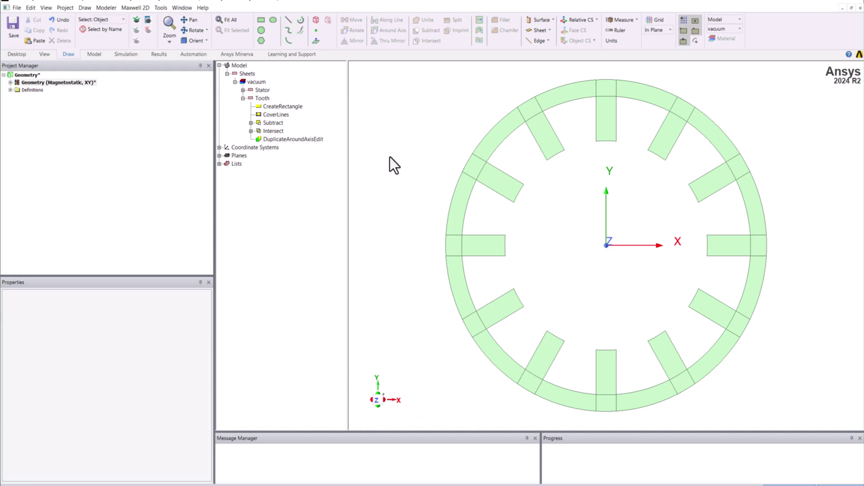
click(243, 98)
click(262, 98)
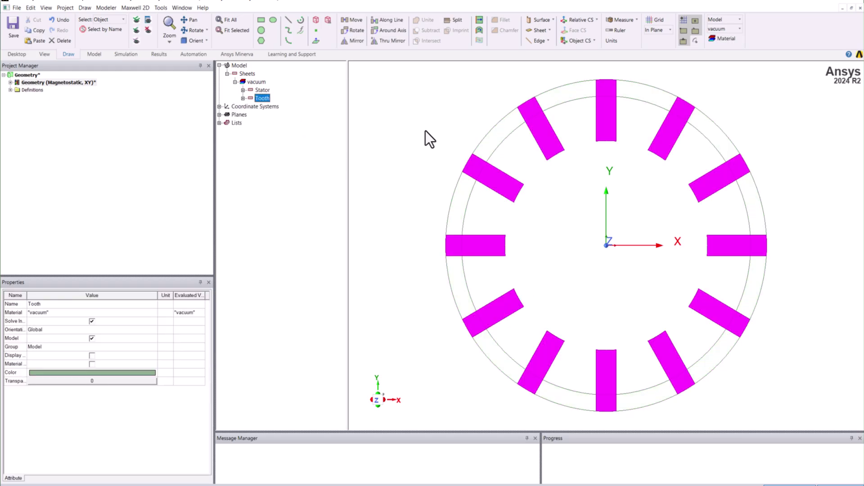
click(243, 98)
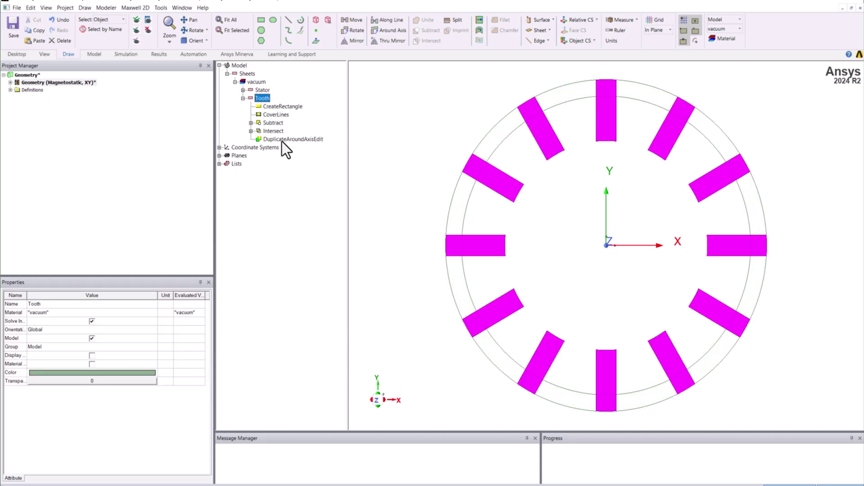
click(282, 140)
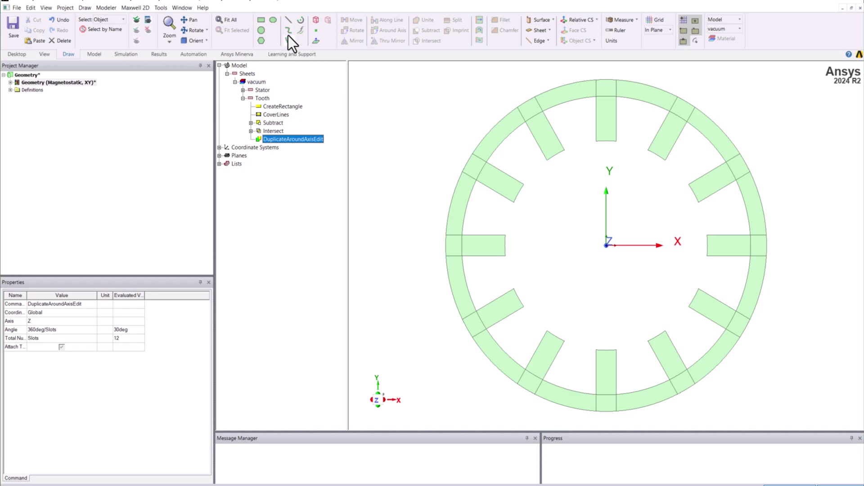
Draw a circle centred at the origin and set its radius to Rot_OD/2+Air_gap
click(261, 30)
click(607, 246)
click(699, 276)
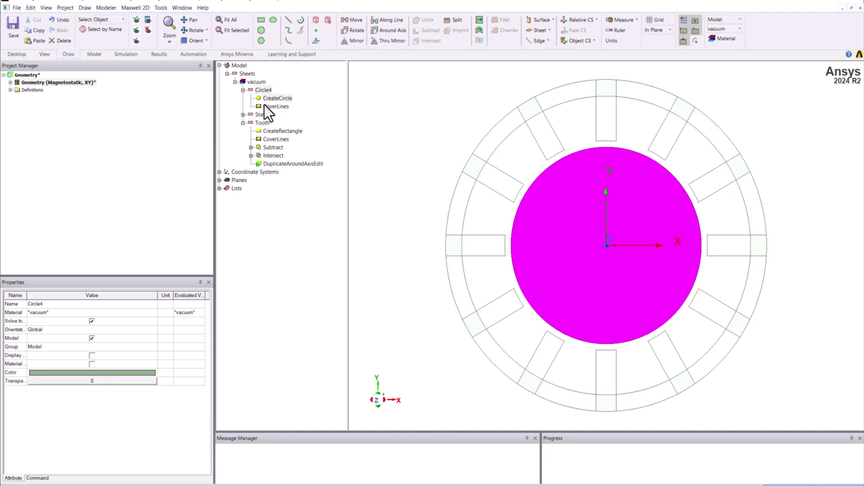
click(272, 98)
click(86, 342)
double_click(84, 343)
text(R)
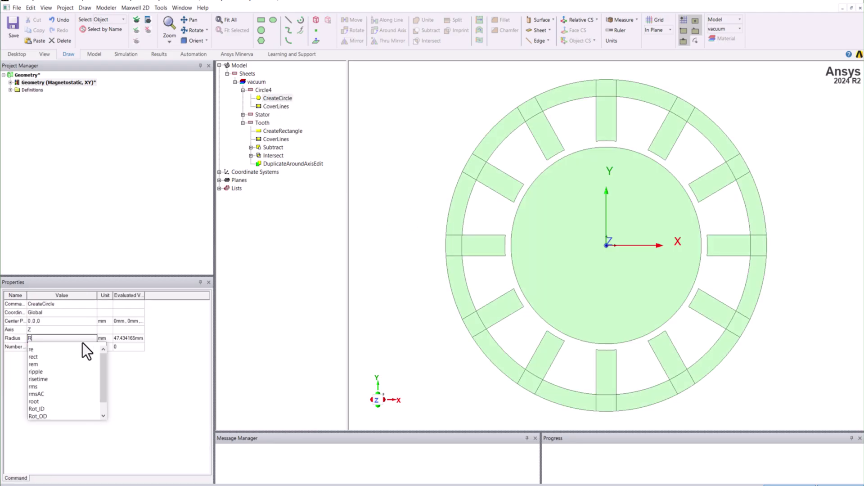
text(ot_OD/2+Air_gap)
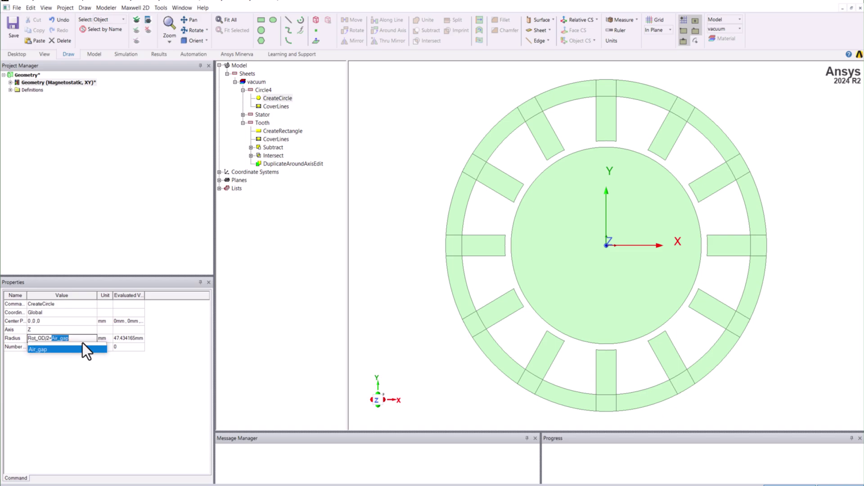
key(Tab)
Create a copy of the Circle4 sheet in the same place
click(259, 96)
click(243, 123)
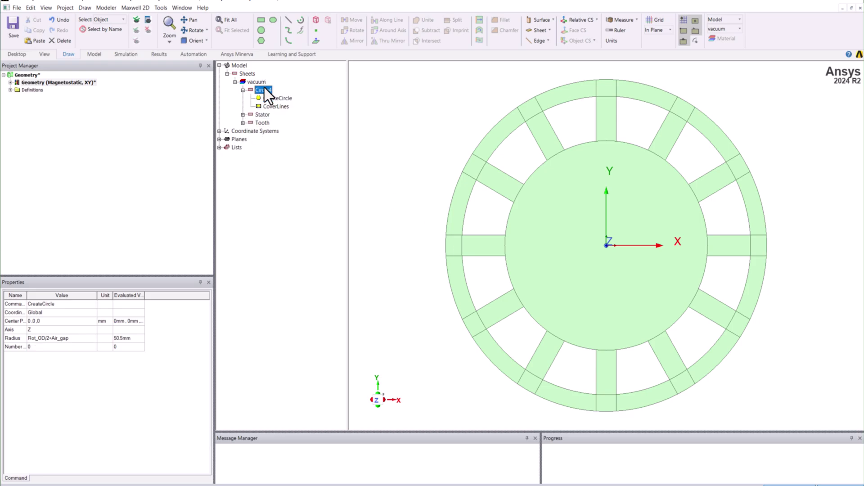
click(263, 89)
key(ctrl+c)
key(ctrl+v)
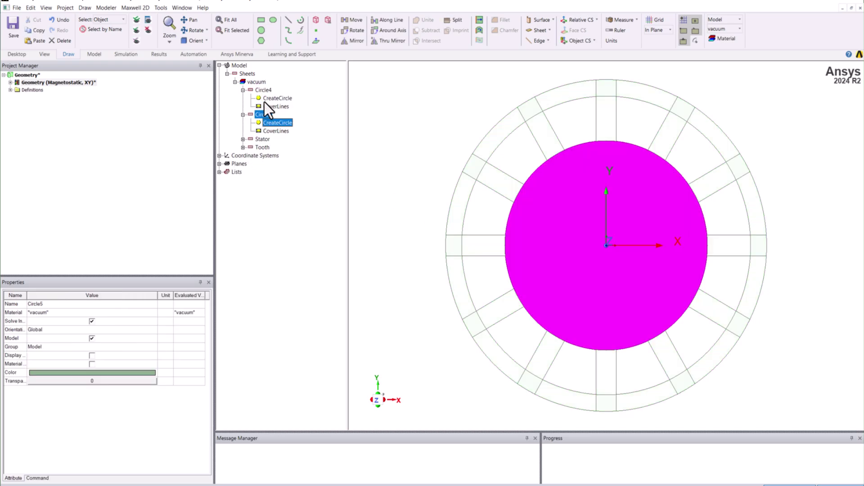
Set the copied circle's radius to Rot_OD/2+Air_gap+Tooth_tip_Depth
click(271, 124)
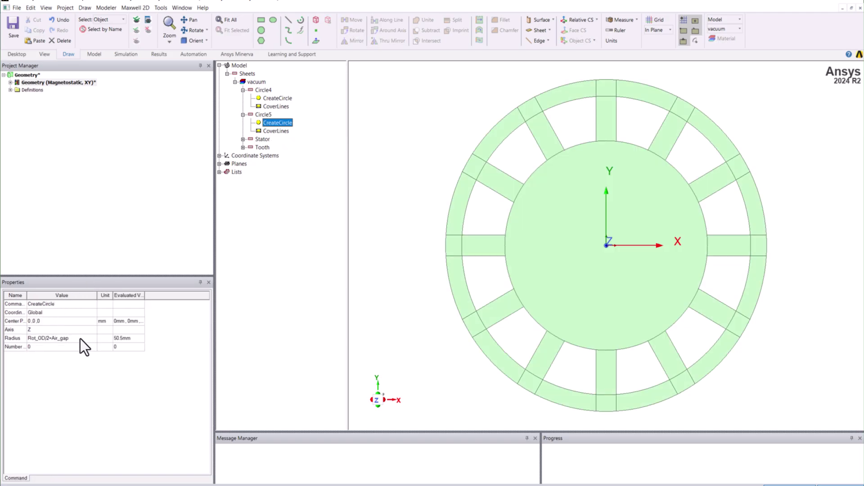
click(80, 338)
text(+)
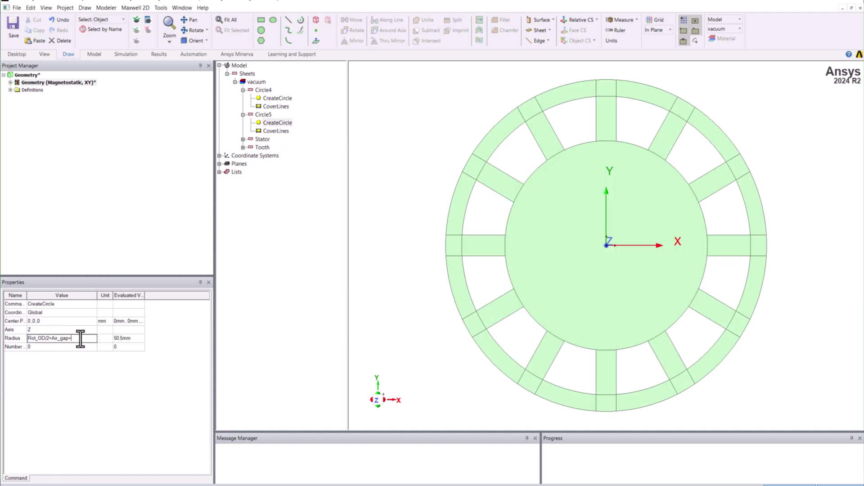
text(Tooth_tip_Depth)
key(Down)
key(Down)
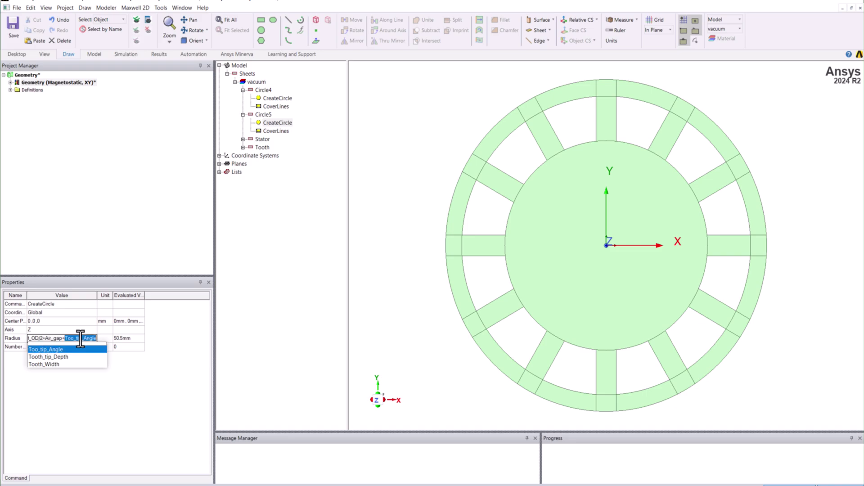
key(Return)
key(Tab)
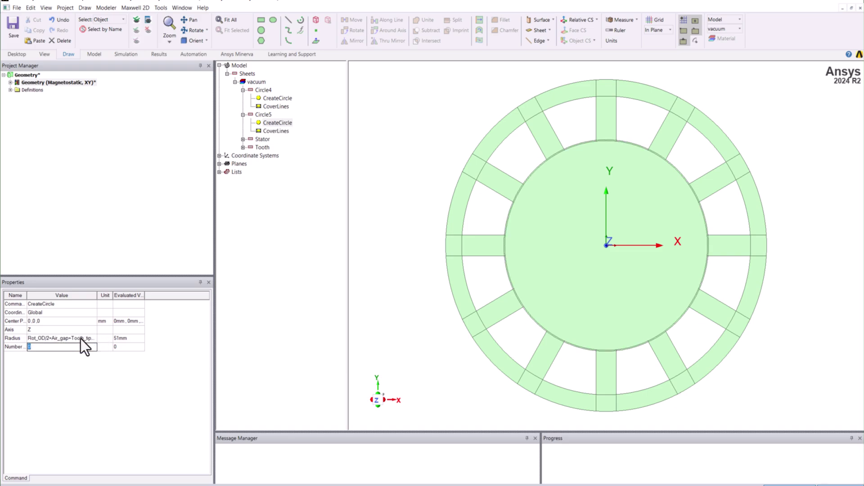
Subtract Circle4 from Circle5 without cloning the tool object, leaving a thin ring at the tooth tips
scroll(752, 244, up, 5)
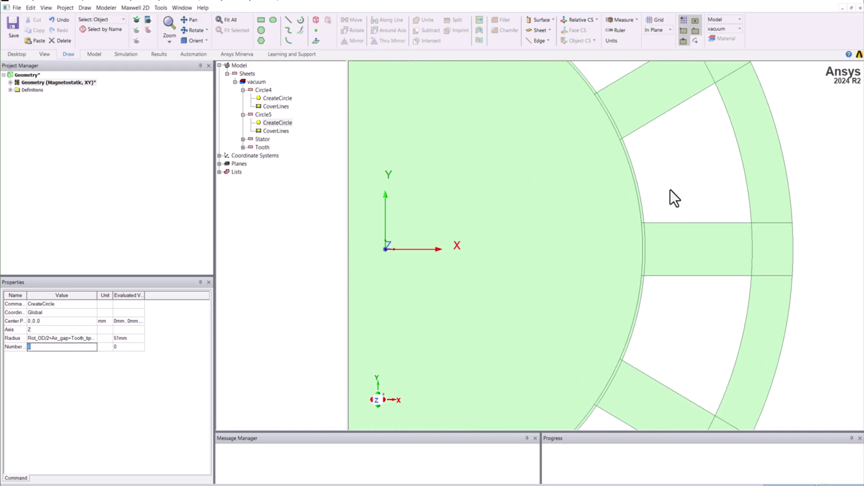
scroll(644, 222, up, 2)
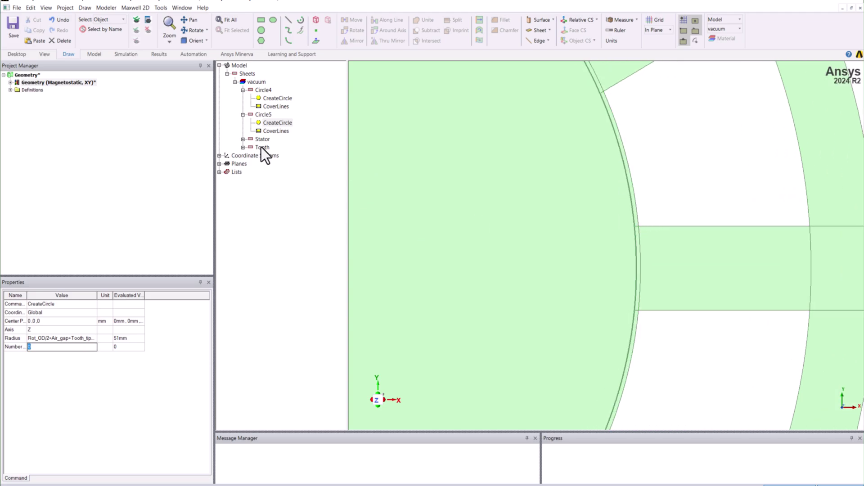
click(263, 114)
ctrl+click(266, 89)
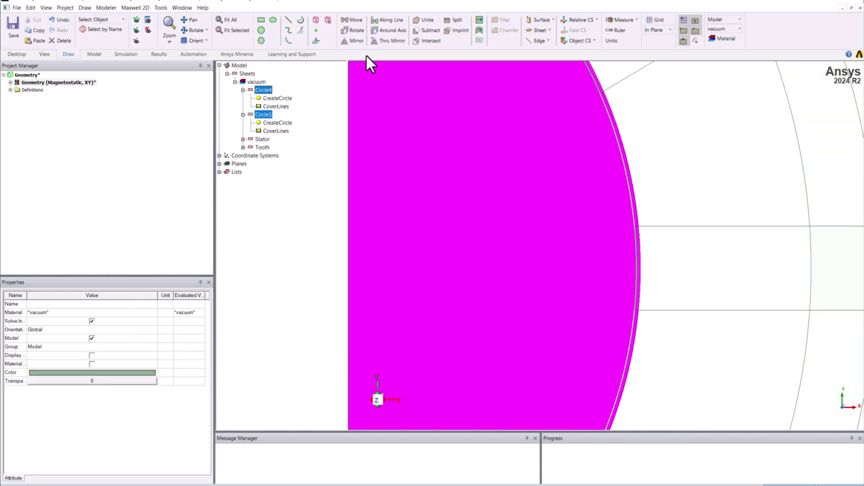
click(423, 31)
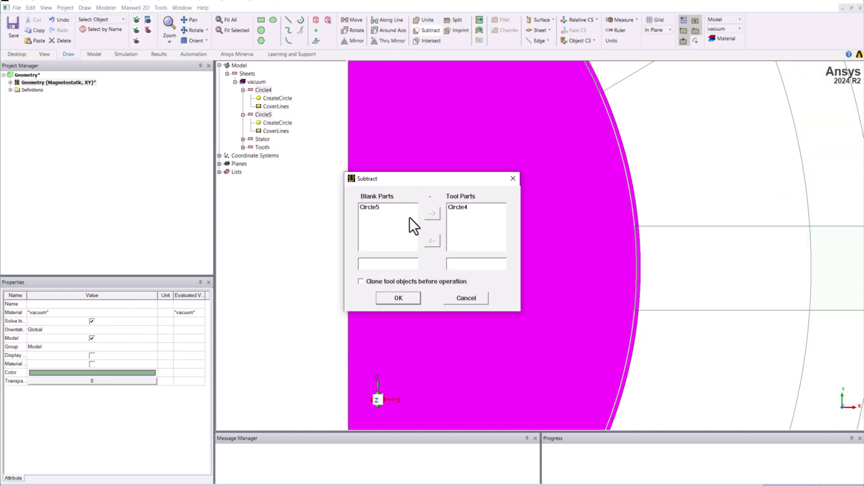
click(399, 298)
click(615, 176)
scroll(624, 238, up, 3)
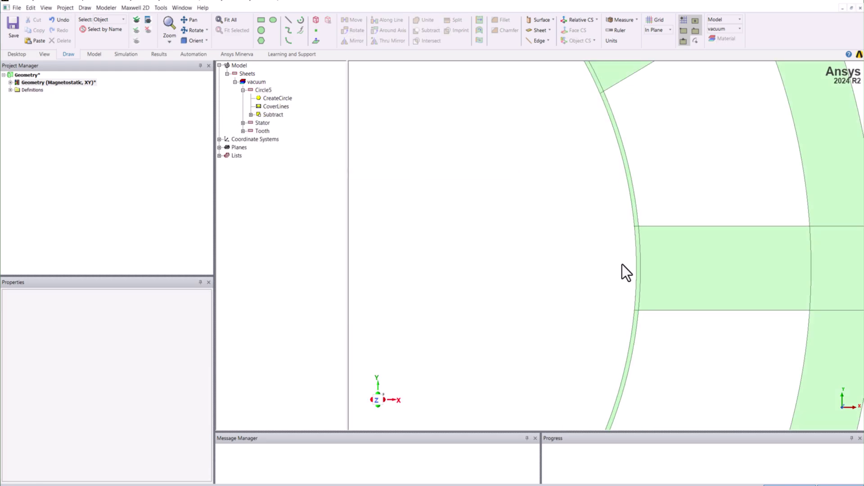
scroll(622, 290, down, 5)
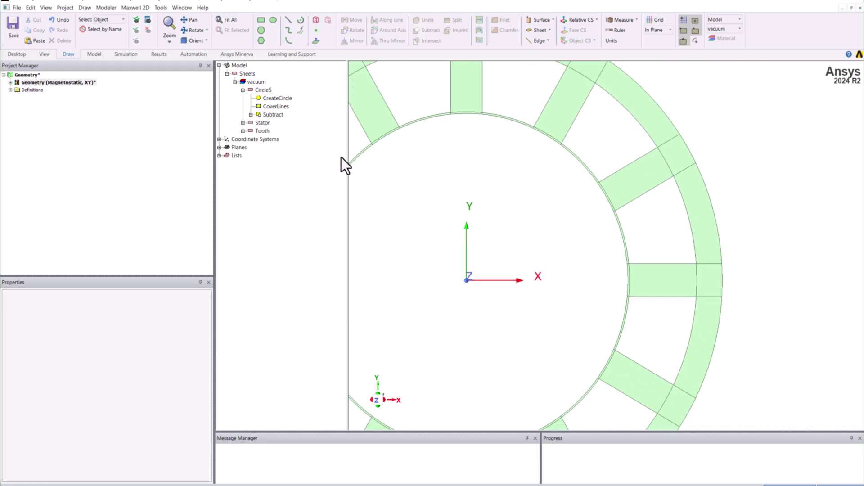
Create a copy of the Tooth object and rename the copy Slot_Open
click(243, 90)
click(263, 90)
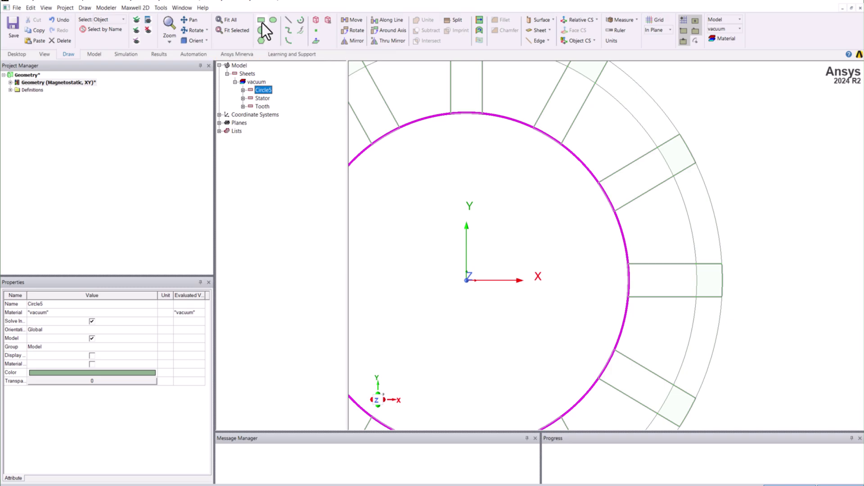
click(262, 107)
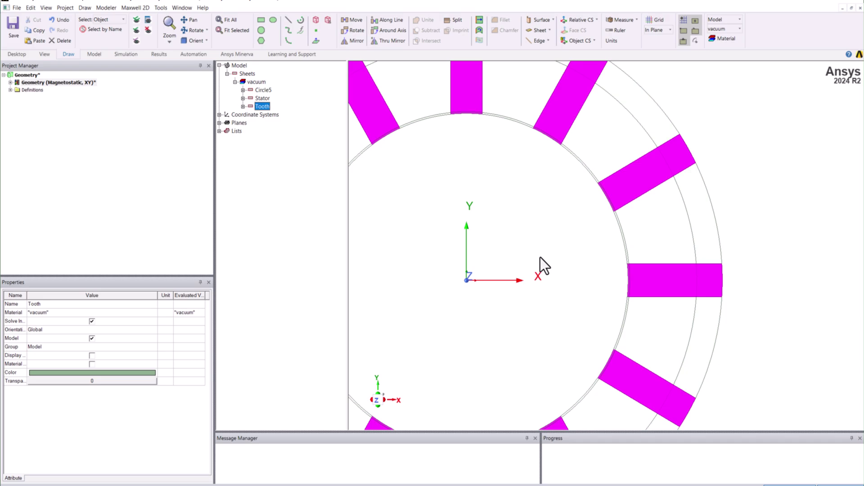
key(ctrl+v)
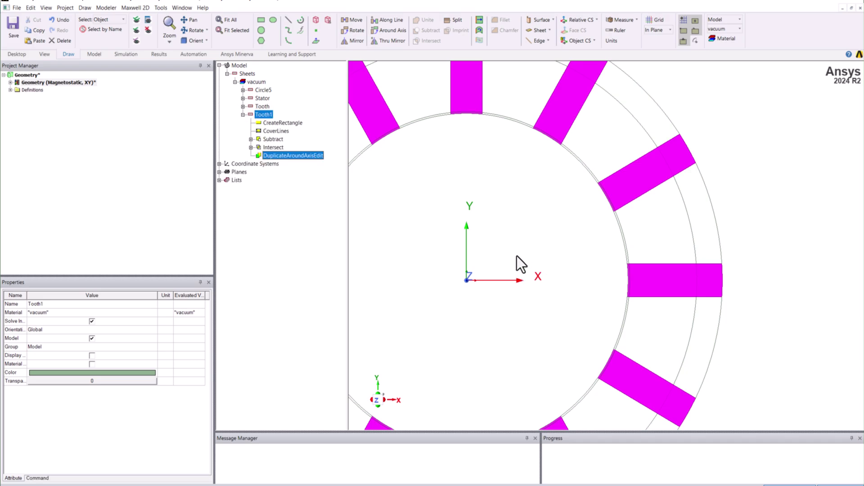
click(268, 117)
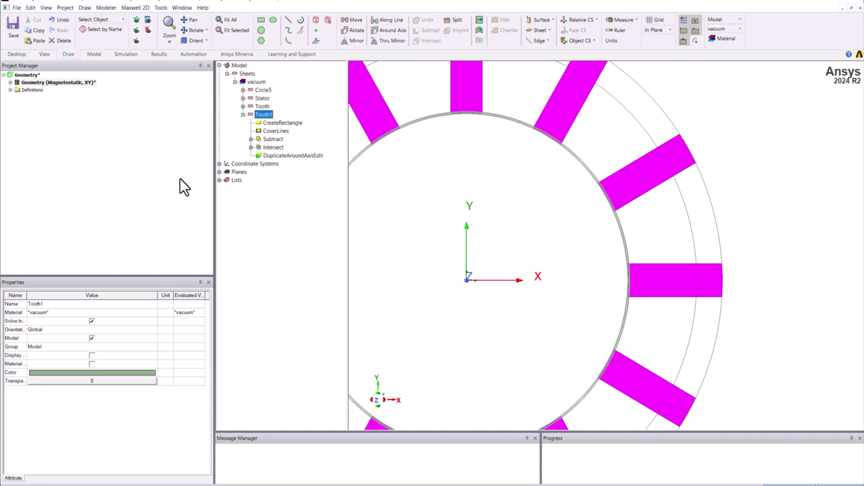
click(58, 306)
text(Slot)
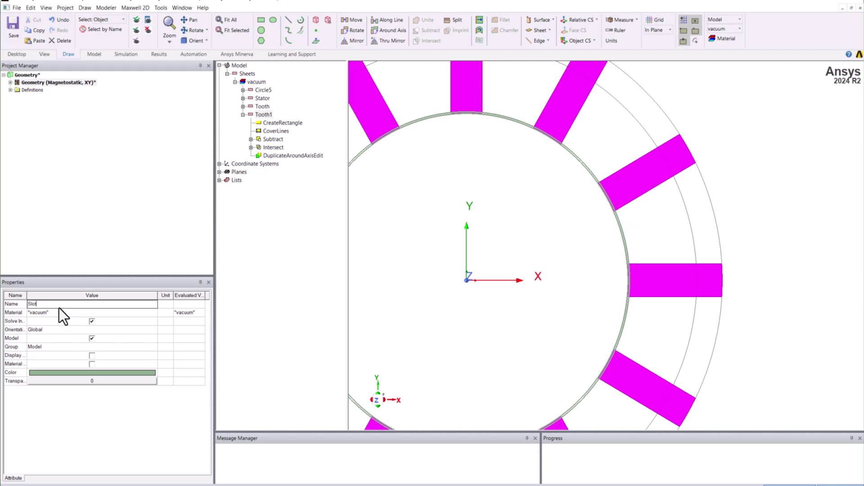
text(_Open)
key(Return)
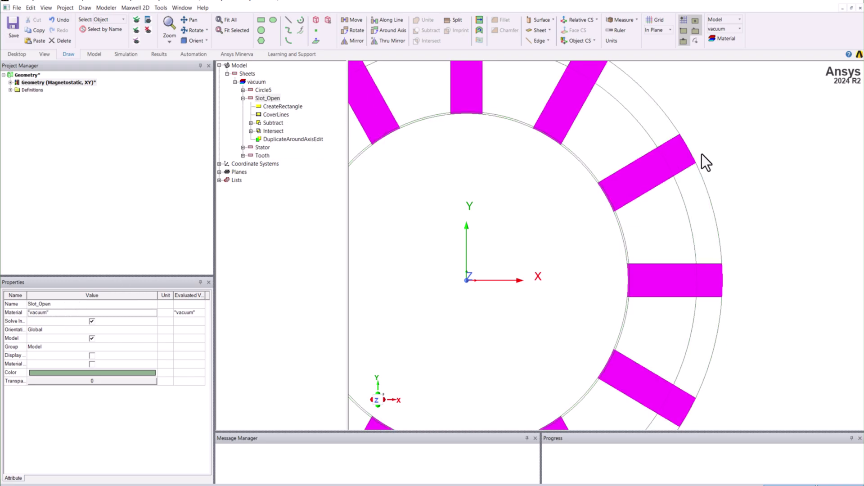
Set the position of Slot_Open's base rectangle to 0mm, -Slot_Opening/2, 0mm
click(282, 106)
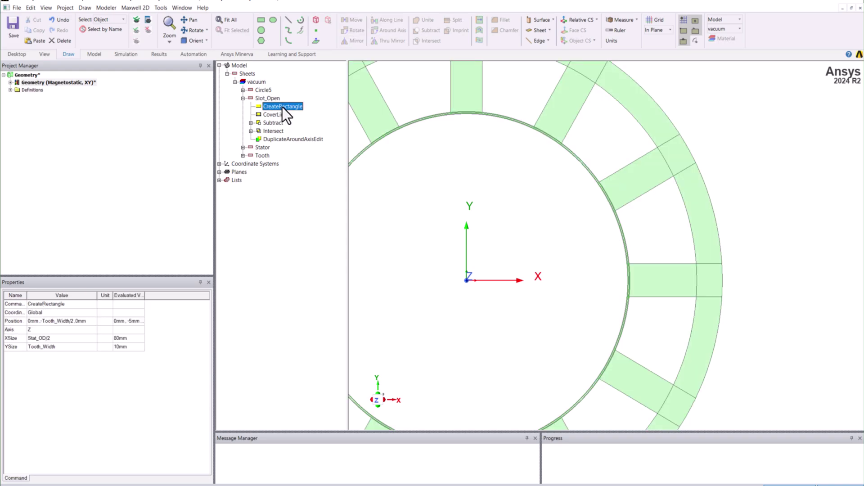
click(272, 100)
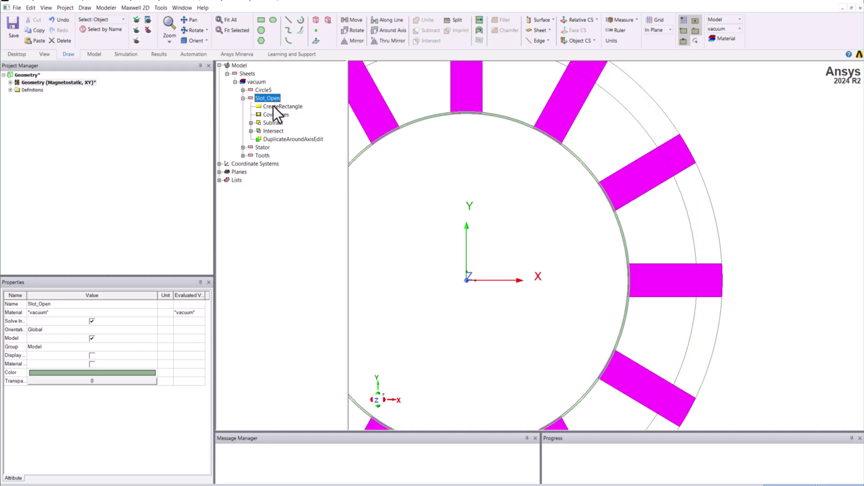
click(282, 108)
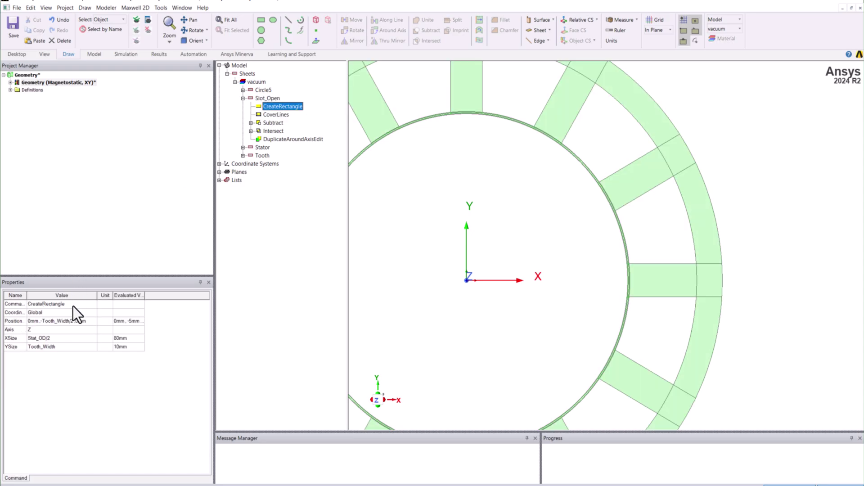
click(59, 321)
drag(42, 320, 70, 321)
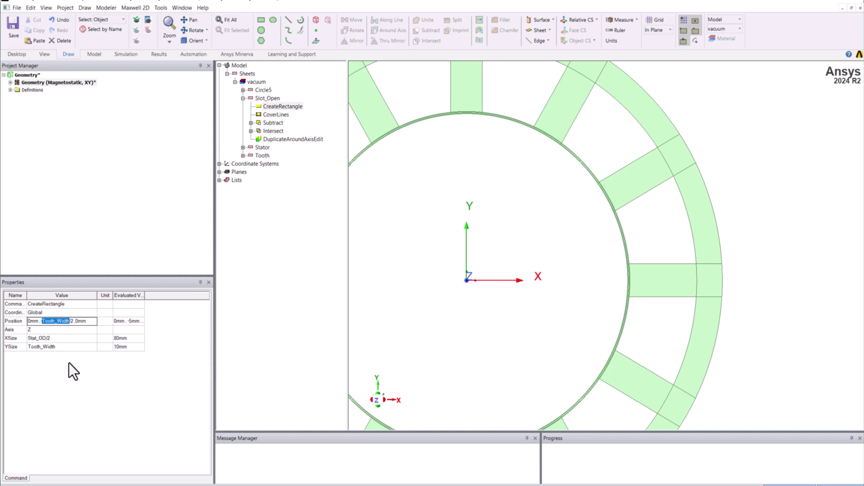
text(Slot_Opening)
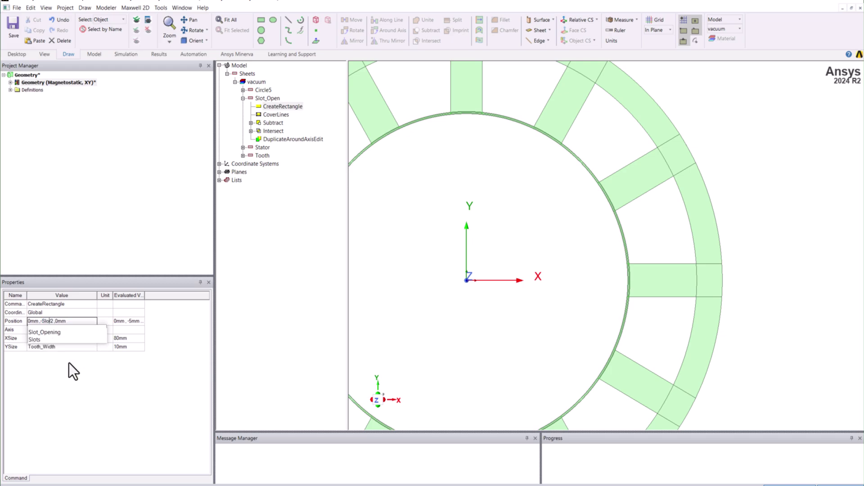
key(Tab)
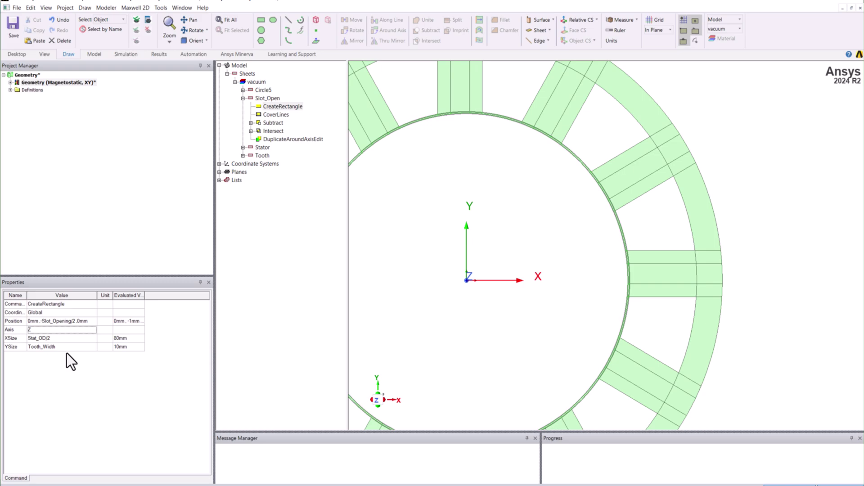
Set the YSize of Slot_Open's base rectangle to Slot_Opening
click(61, 346)
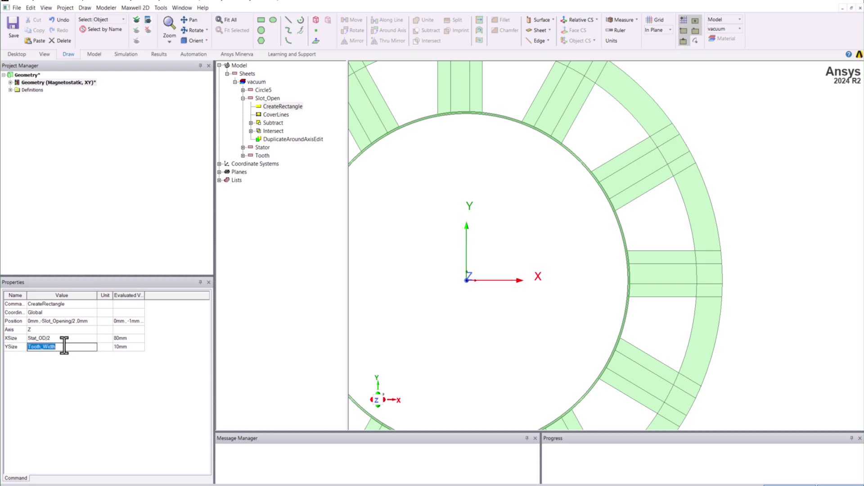
text(Slo)
key(Down)
key(Return)
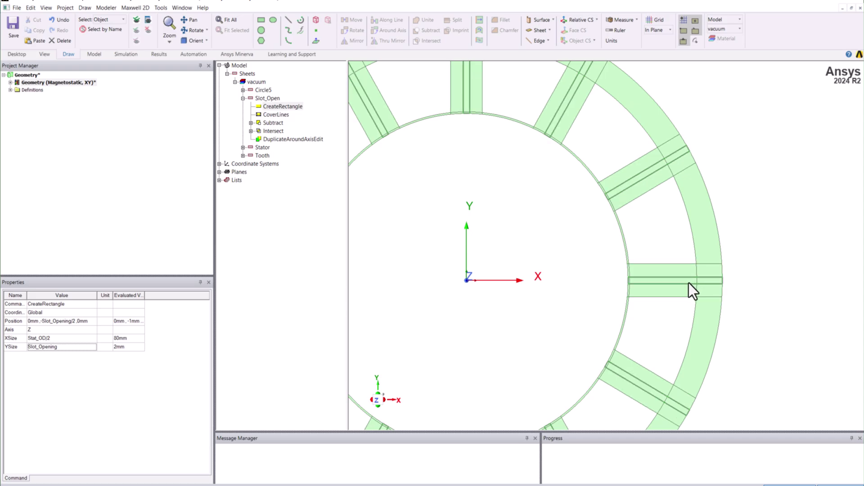
Rotate the Slot_Open sheet about the Z axis by 360deg/Slots/2 so the strips sit midway between the teeth
click(263, 100)
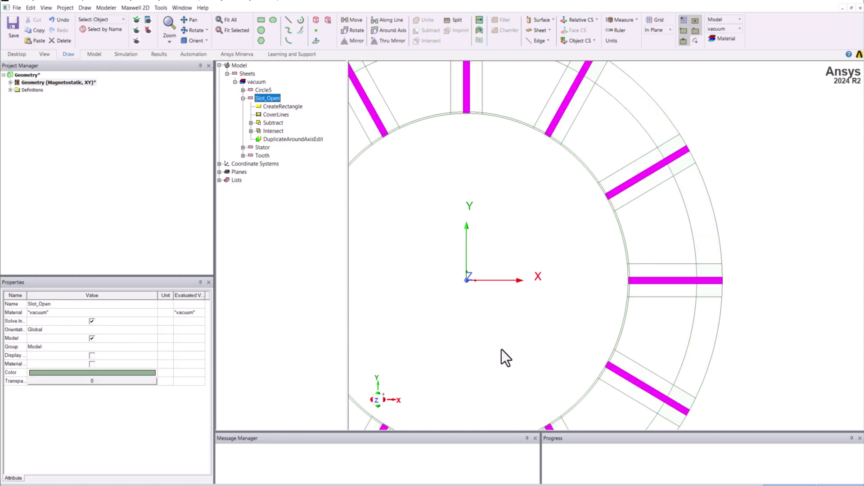
scroll(641, 288, up, 6)
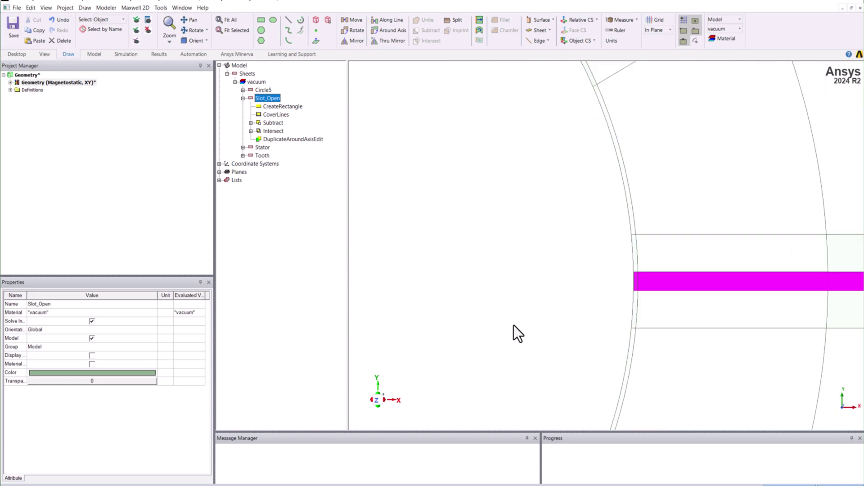
click(243, 99)
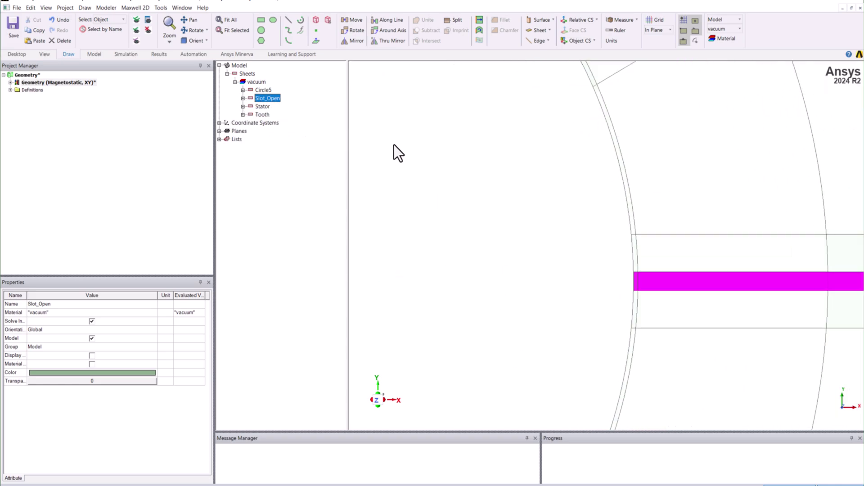
scroll(512, 234, down, 5)
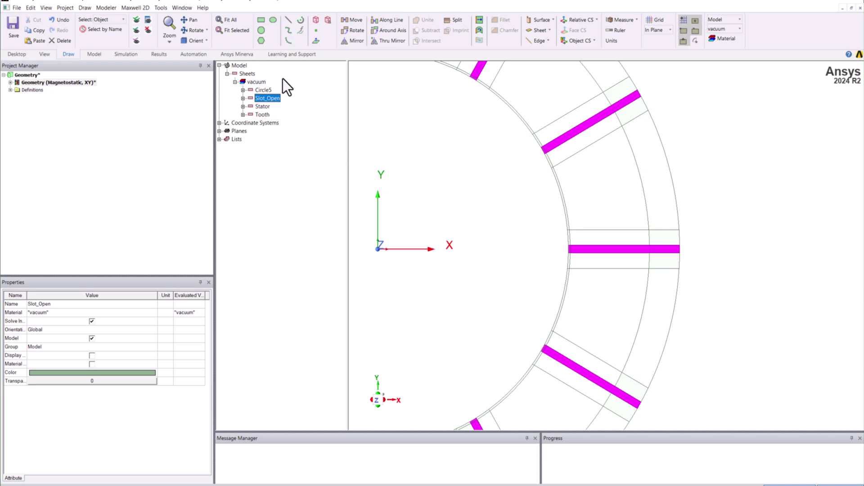
click(359, 33)
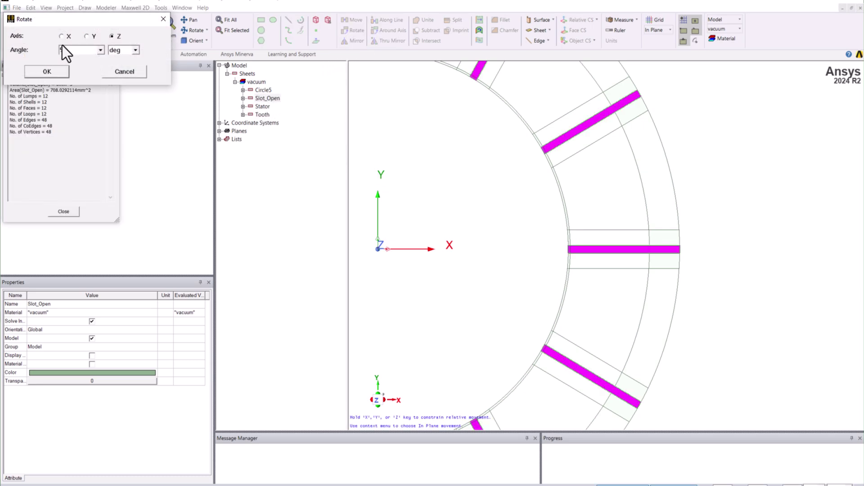
text(360deg/Slots/2)
click(45, 71)
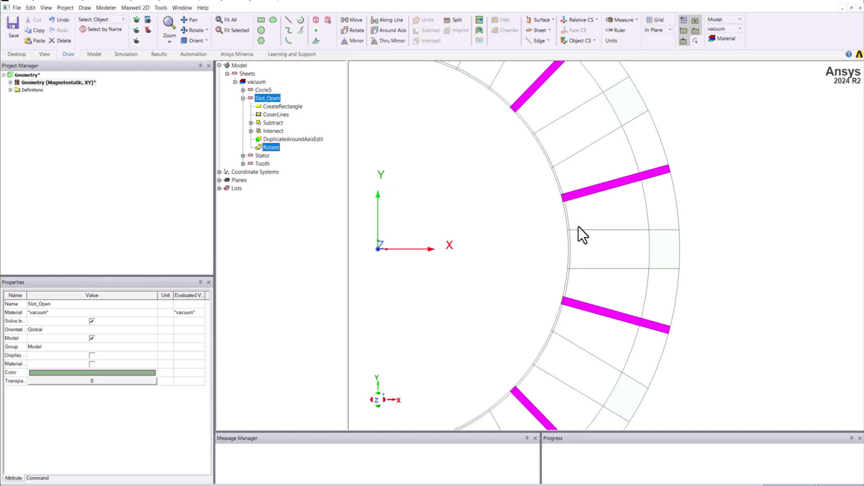
click(243, 98)
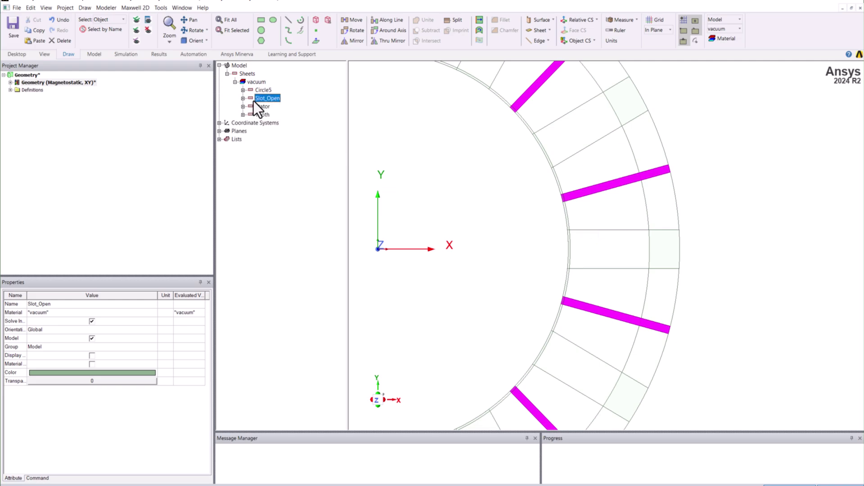
Subtract Slot_Open from the Circle5 ring without cloning the tool object, cutting the slot openings between the tooth tips
click(257, 92)
ctrl+click(265, 98)
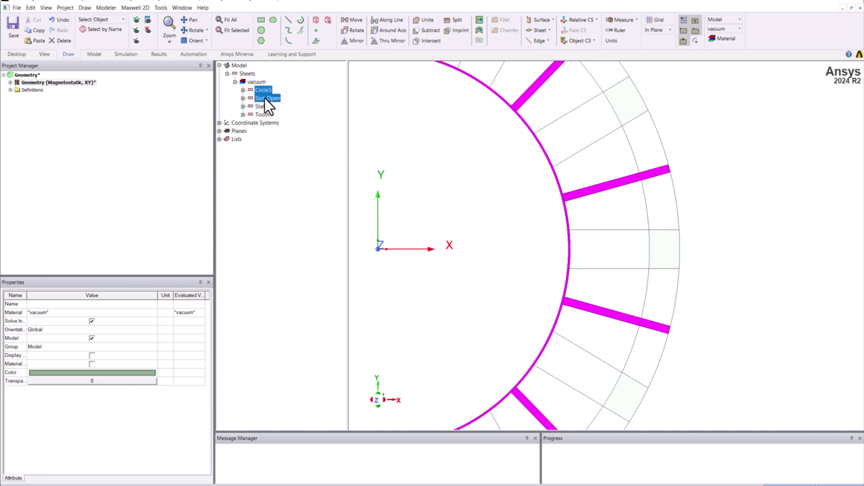
click(423, 32)
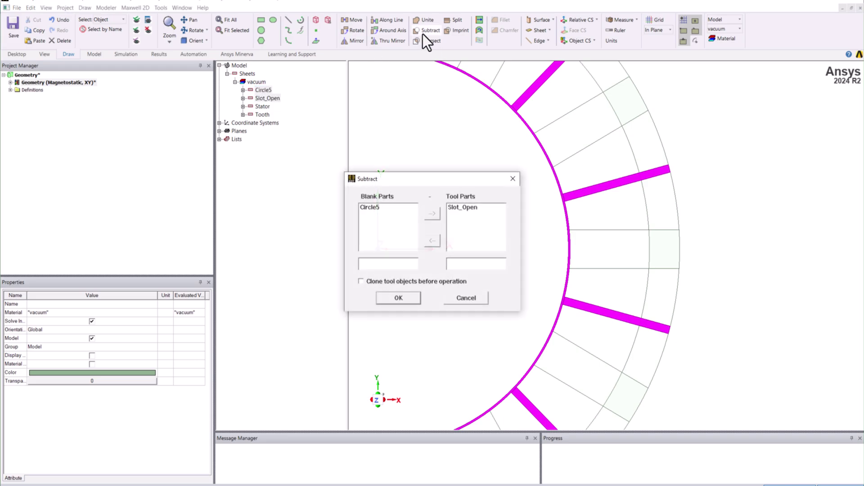
click(416, 298)
click(427, 284)
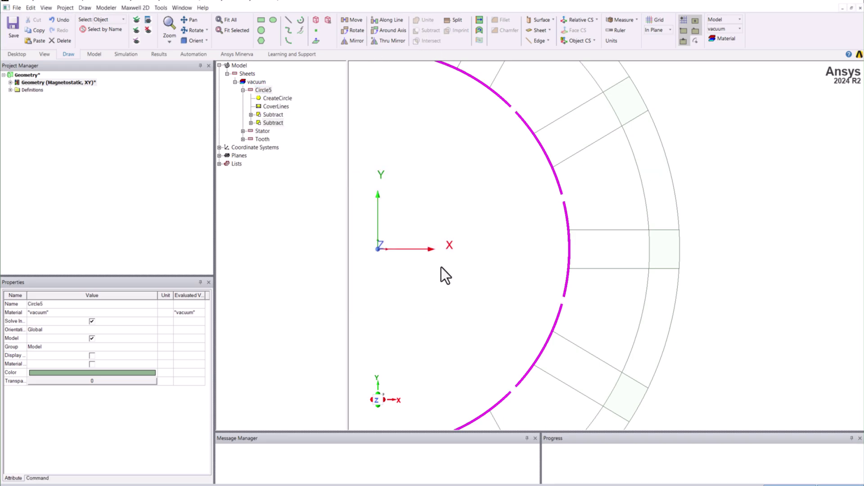
scroll(759, 245, down, 4)
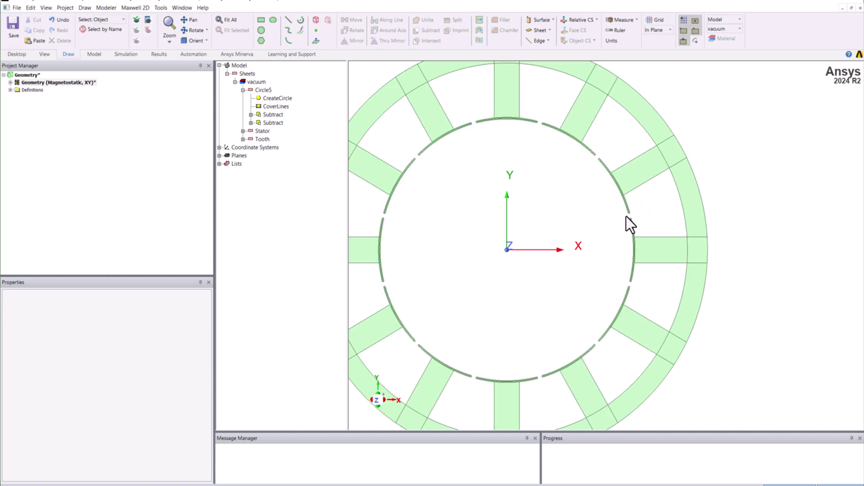
Unite the Stator, Tooth and Circle5 sheets into one object, with Stator as the first selected part
click(243, 90)
click(265, 99)
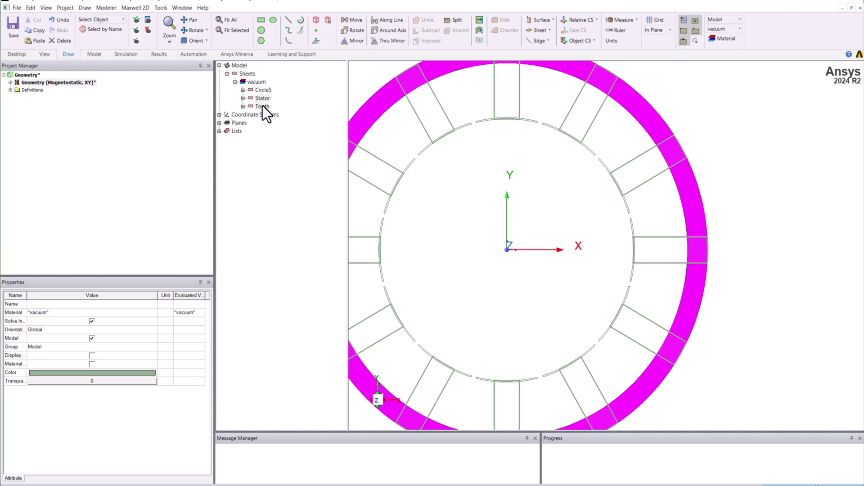
ctrl+click(263, 106)
ctrl+click(268, 91)
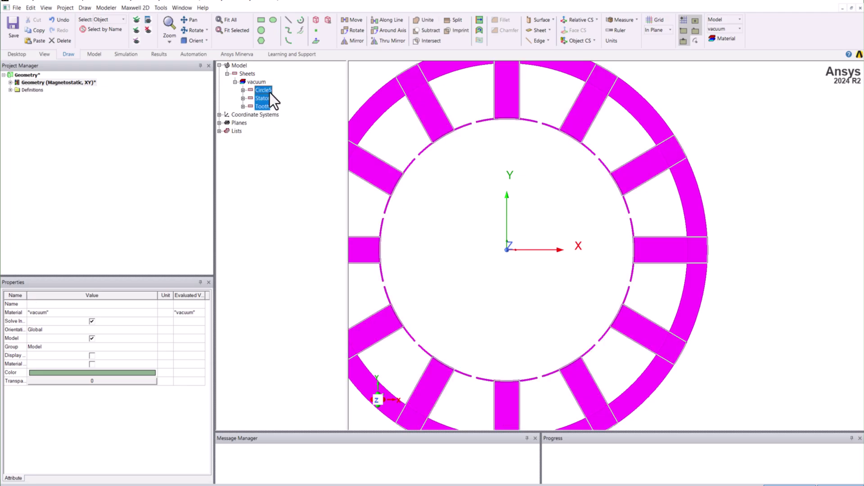
click(424, 21)
click(755, 250)
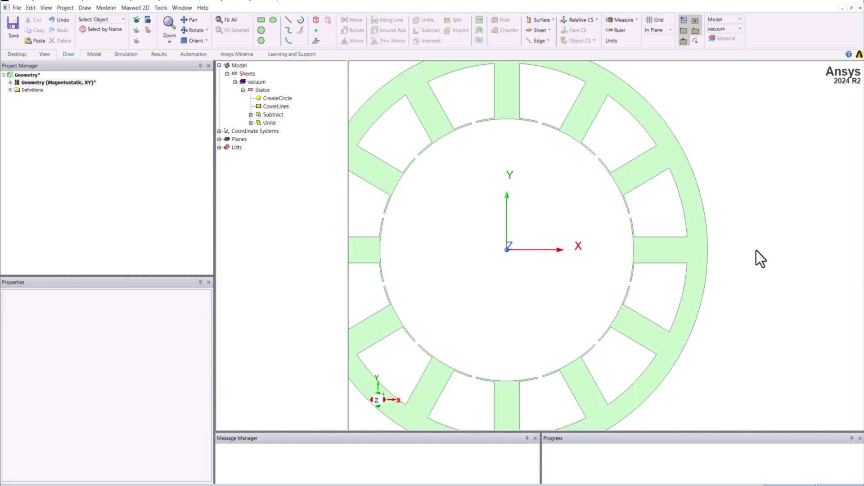
Examine the united Stator's modelling history, including the nested Tooth, Circle5 and Slot_Open operations
click(261, 90)
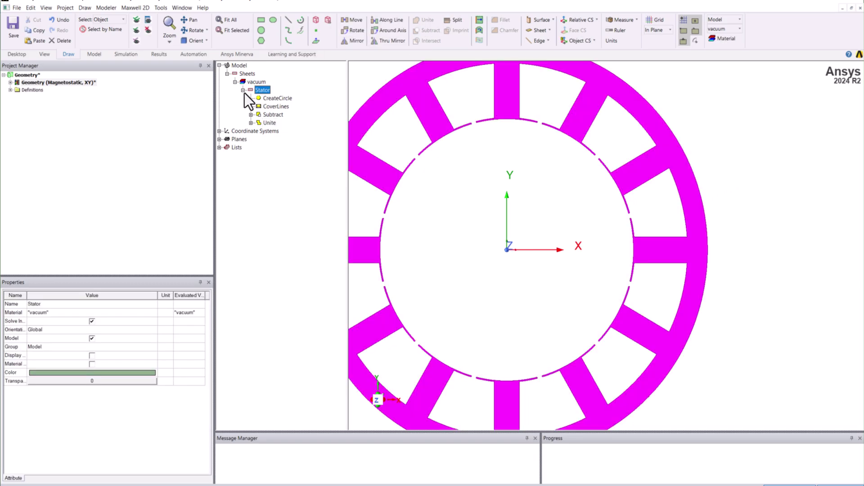
click(243, 90)
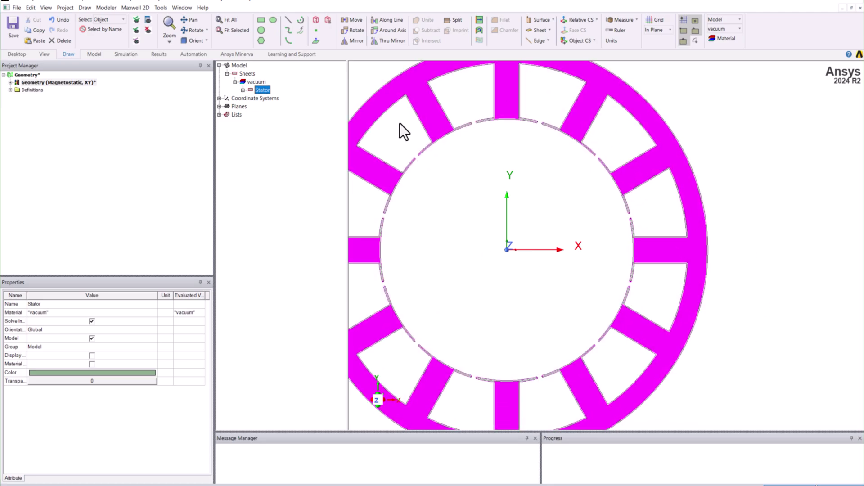
click(243, 90)
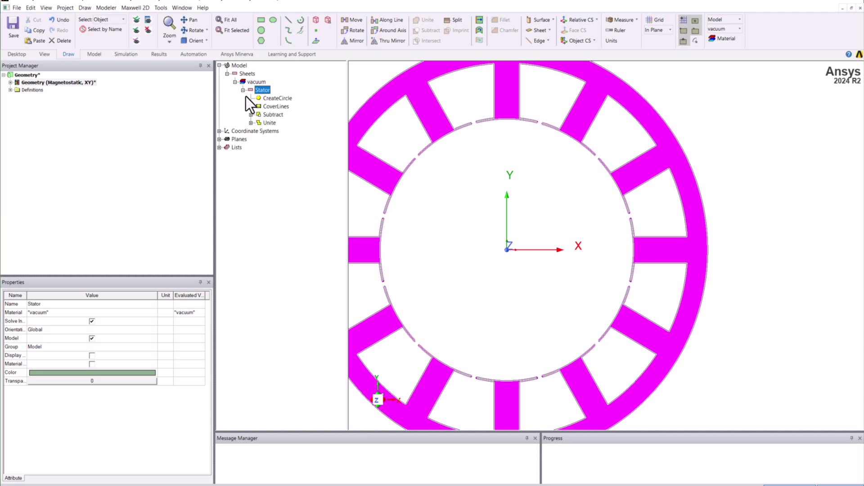
click(251, 122)
click(259, 131)
click(259, 180)
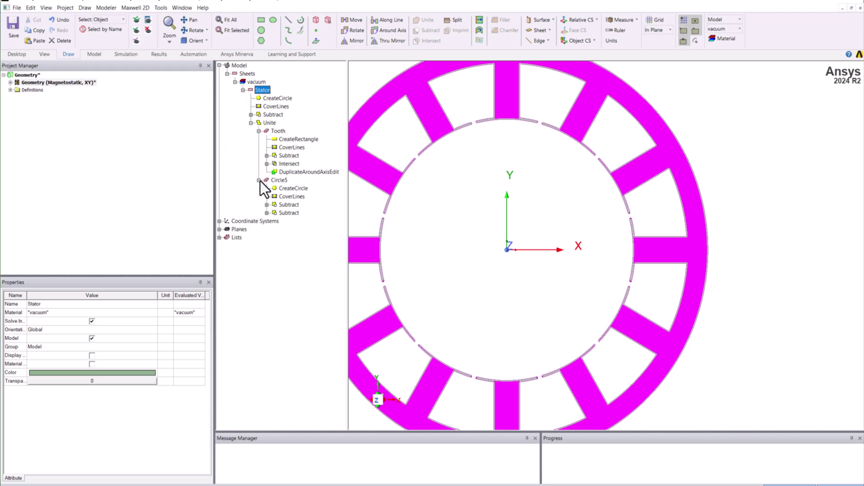
click(267, 221)
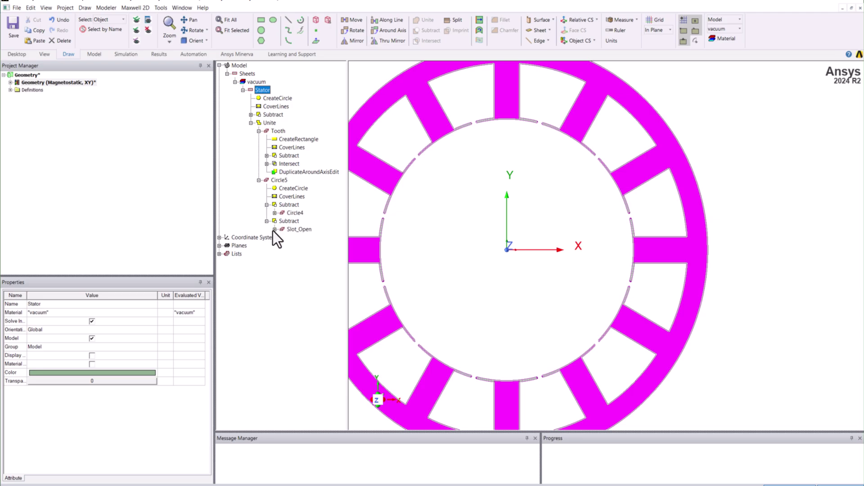
click(275, 229)
click(282, 254)
click(291, 262)
click(283, 287)
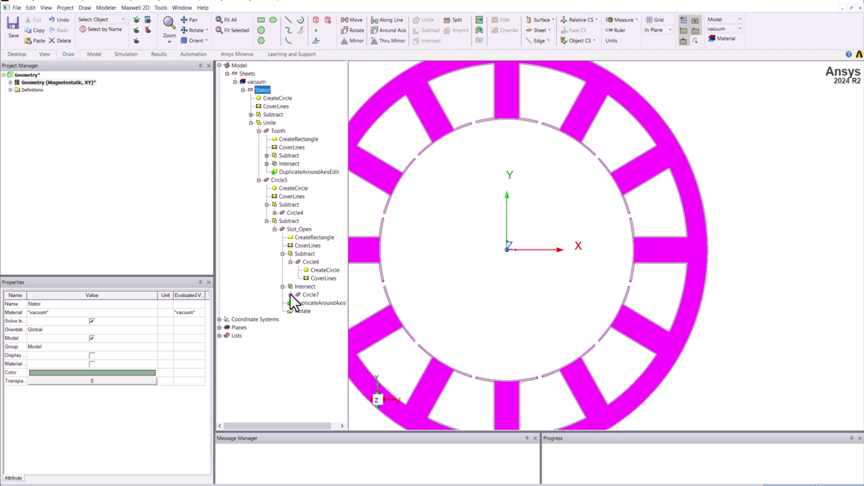
click(291, 295)
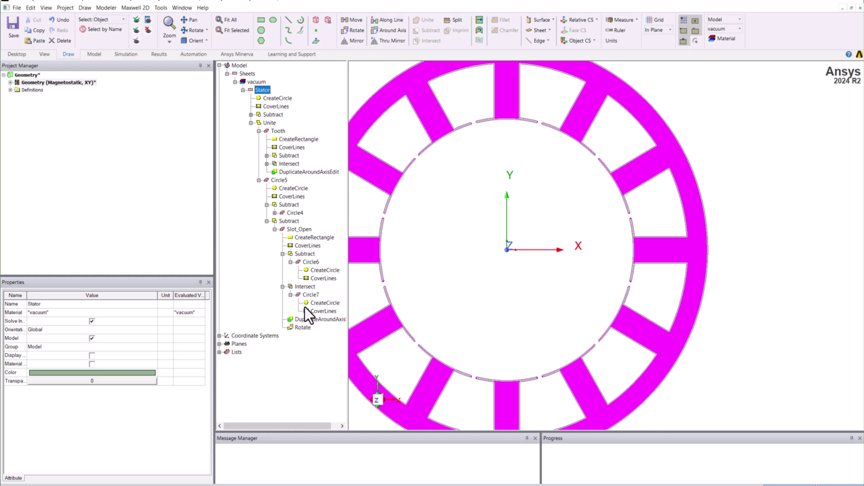
click(282, 287)
click(282, 254)
click(275, 229)
click(266, 221)
click(266, 204)
click(258, 180)
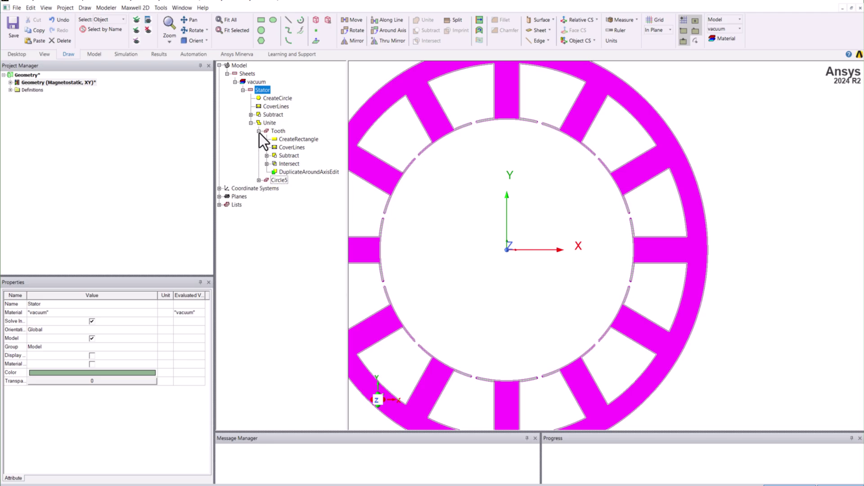
click(259, 131)
click(251, 122)
click(243, 90)
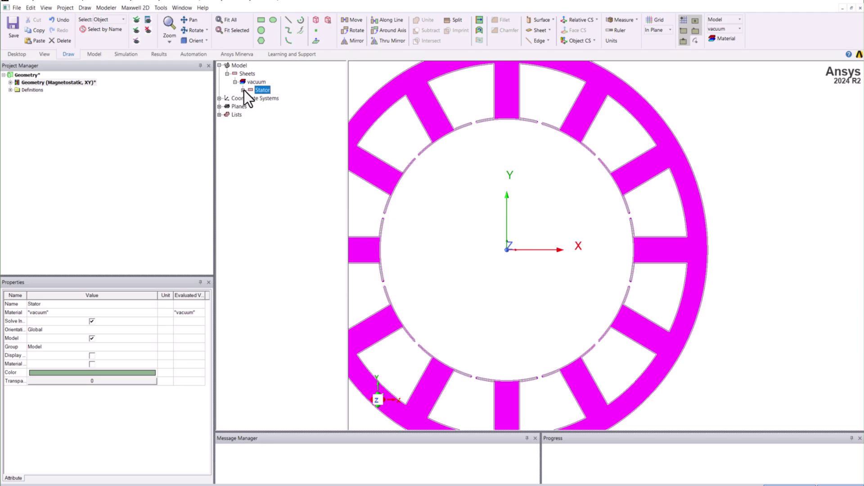
click(782, 250)
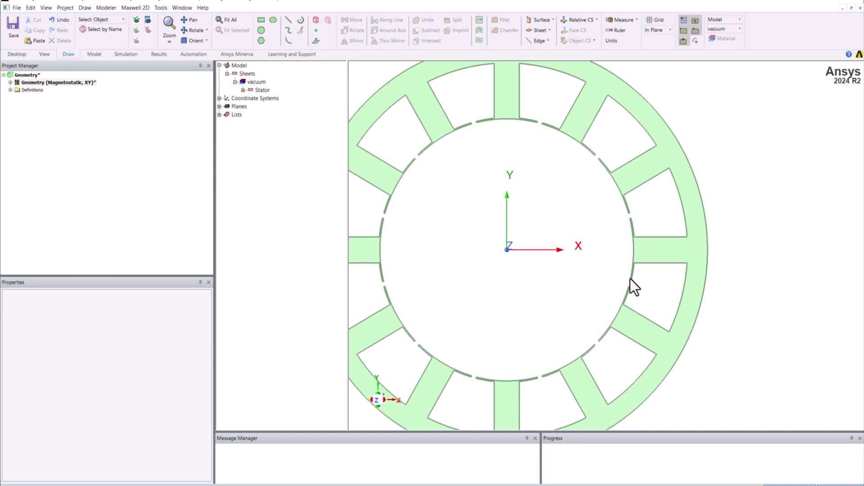
Rotate the Stator about the Z axis by -360deg/Slots/2 so a slot opening is centred on the X axis
scroll(727, 279, up, 4)
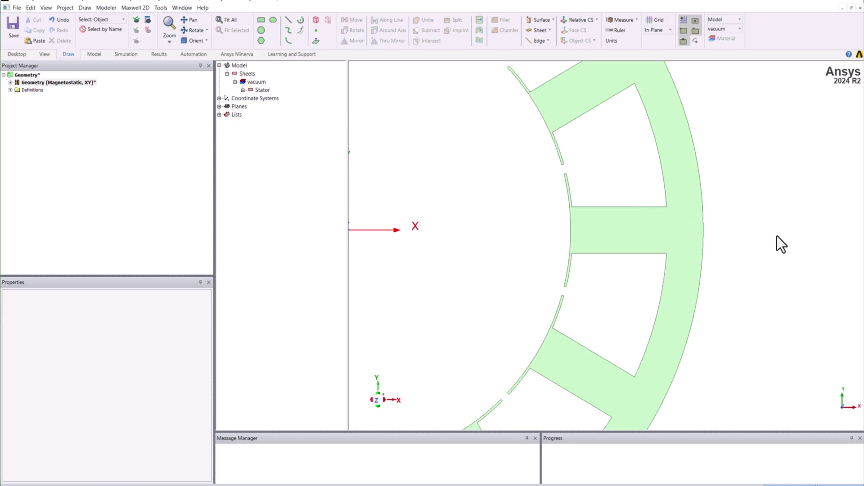
click(610, 231)
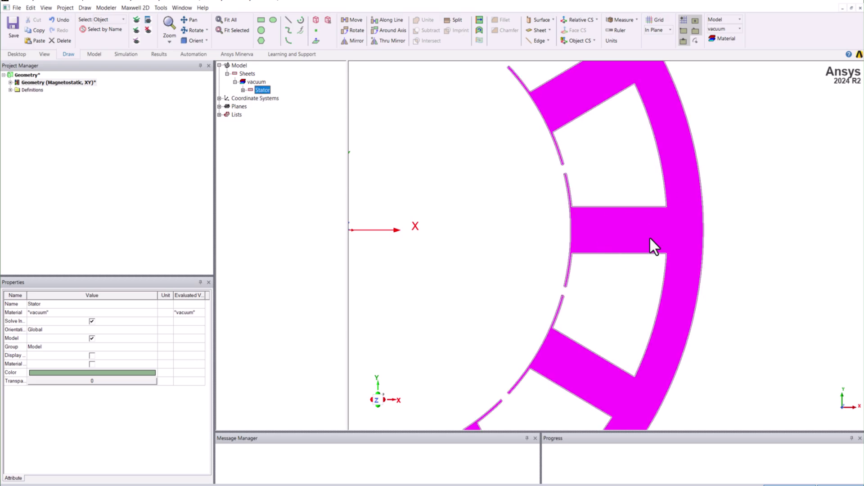
click(356, 30)
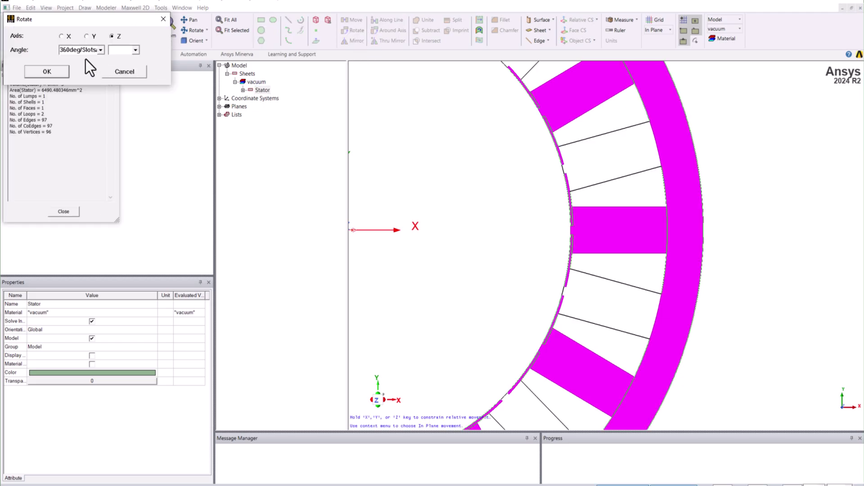
double_click(68, 50)
click(68, 50)
key(Home)
text(-)
click(47, 72)
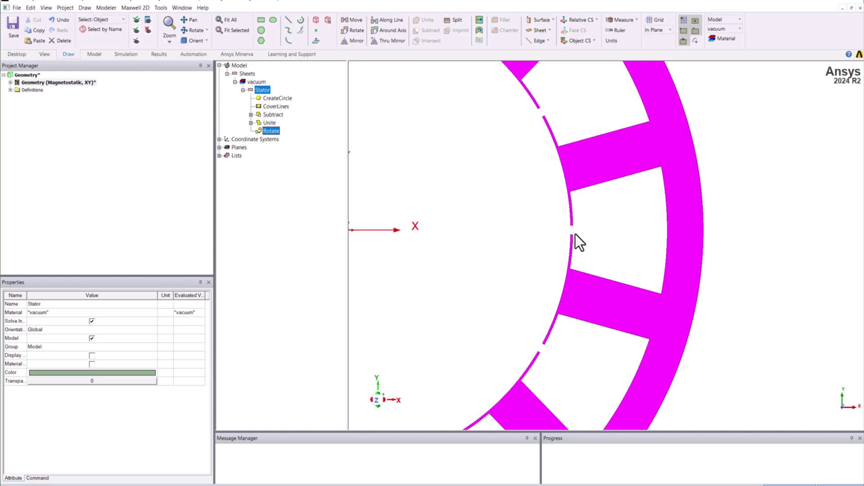
click(788, 234)
scroll(788, 234, down, 4)
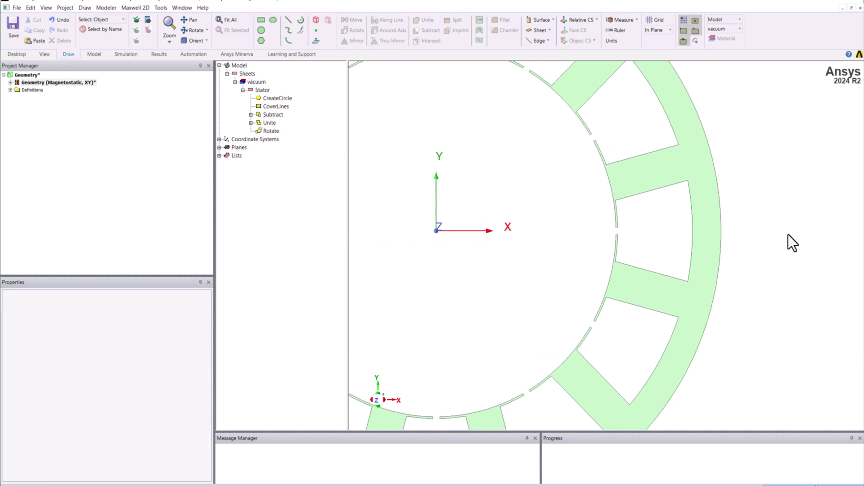
Create a relative coordinate system with both offset and rotation, origin 35, 5, 0 mm and X axis 30, 0, 0, and select it
scroll(618, 225, up, 3)
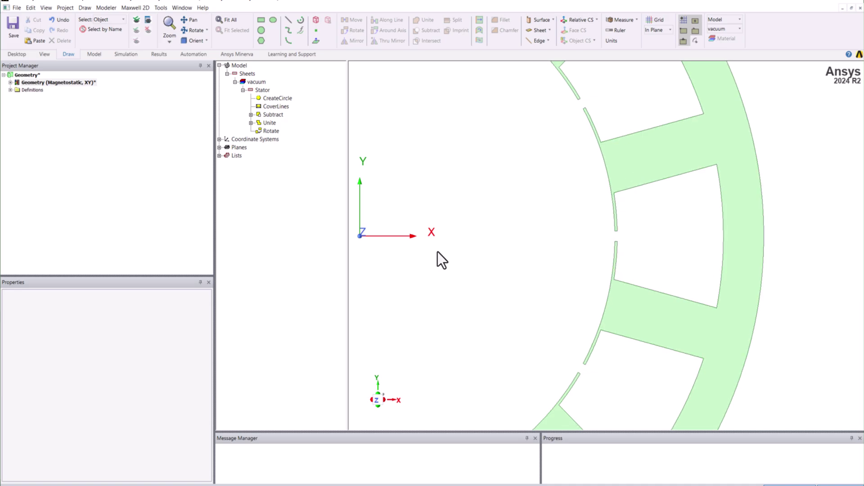
click(596, 20)
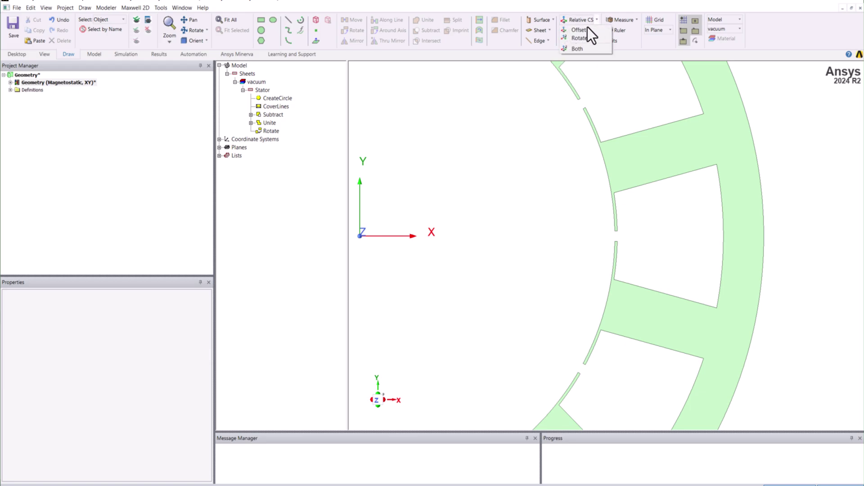
click(578, 49)
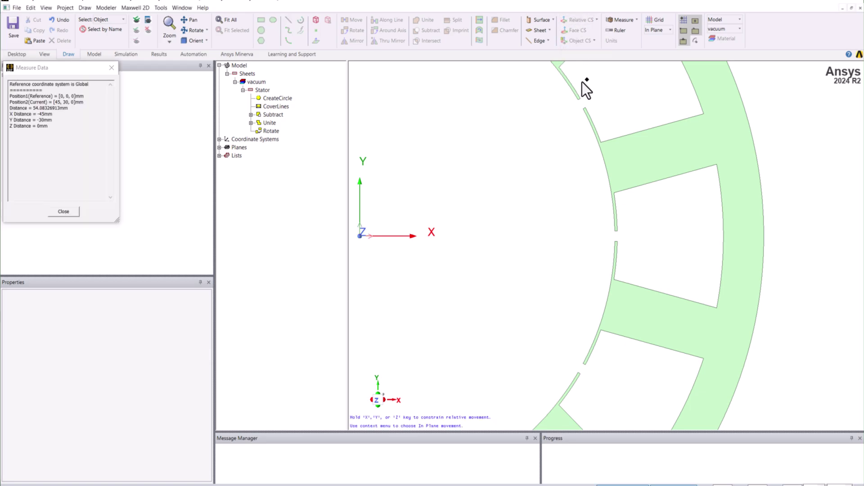
click(537, 210)
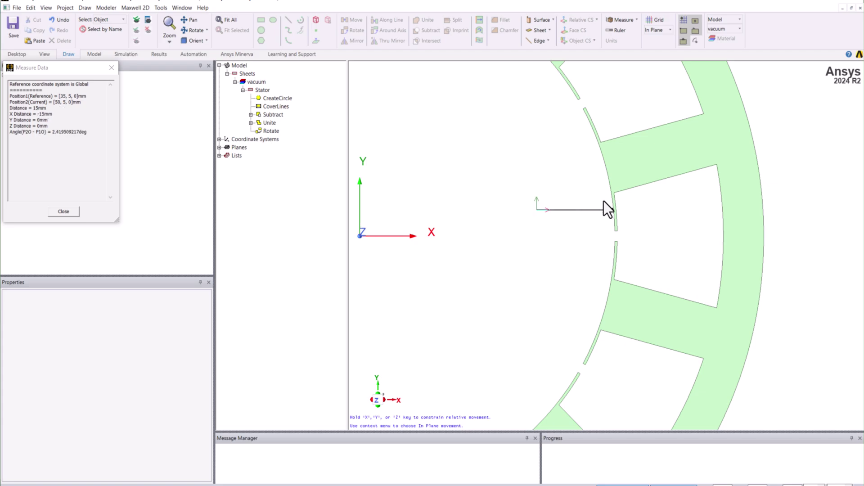
click(679, 209)
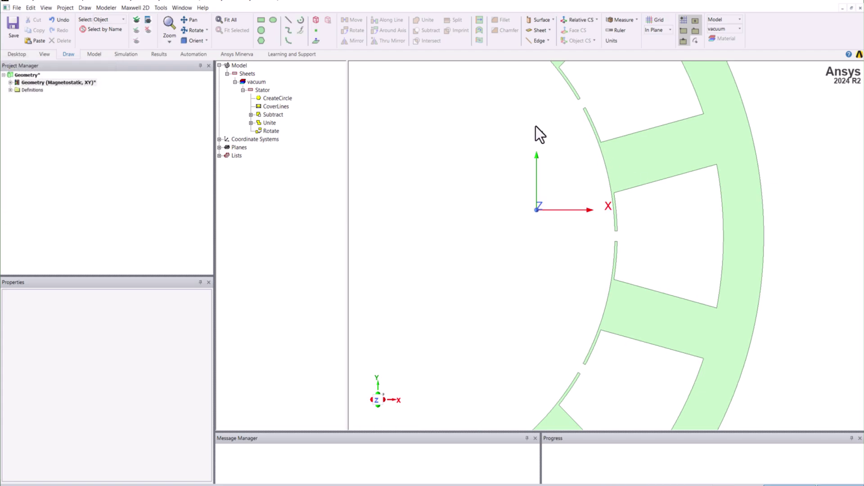
click(219, 139)
click(252, 156)
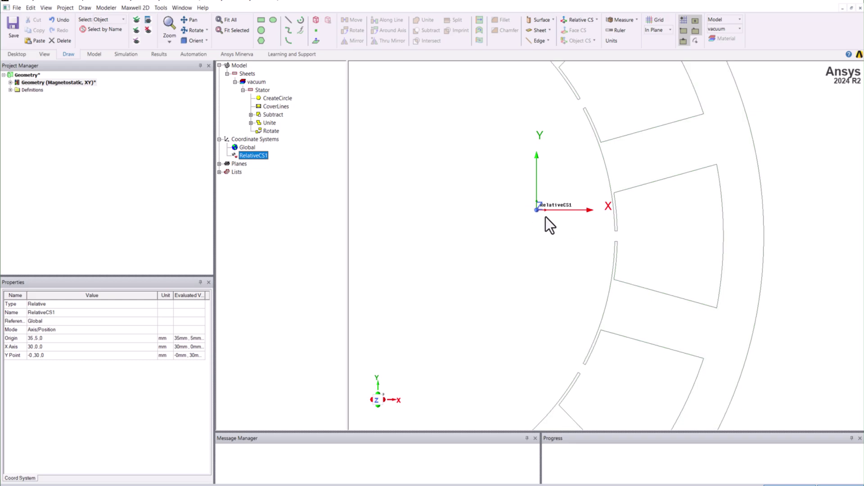
Make the Global coordinate system the working one again and clear the selection
scroll(603, 236, up, 5)
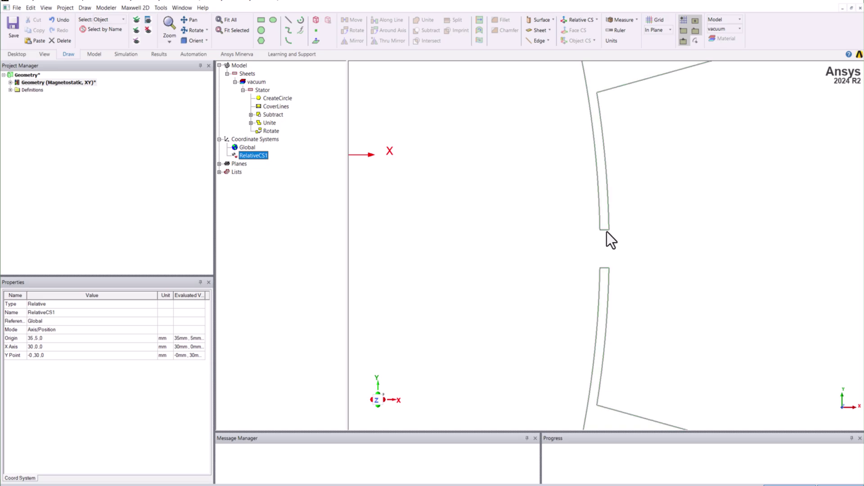
scroll(609, 244, down, 1)
scroll(687, 373, down, 5)
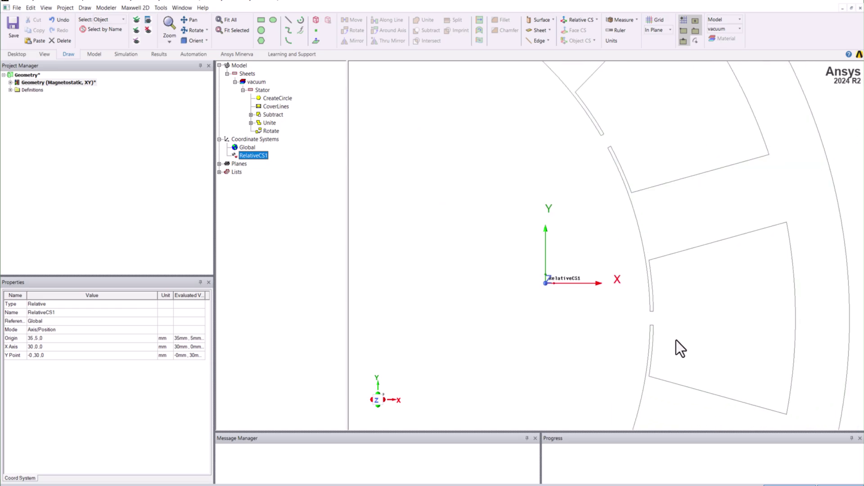
scroll(505, 209, down, 1)
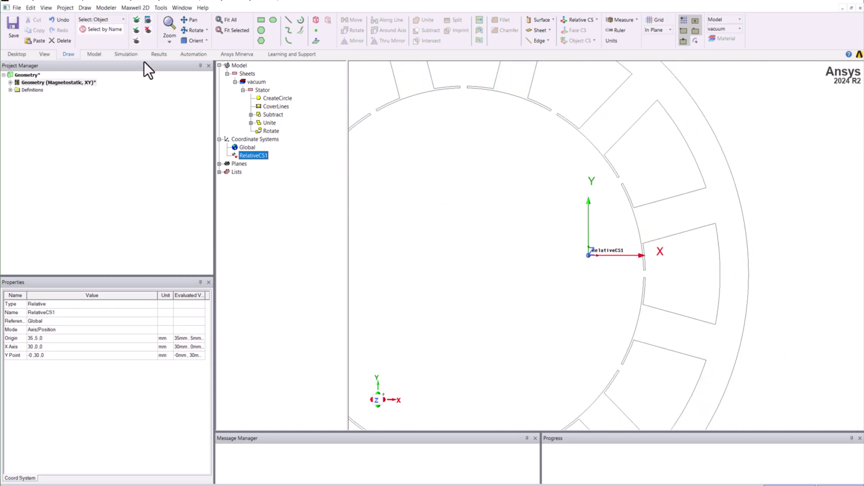
click(654, 275)
click(247, 148)
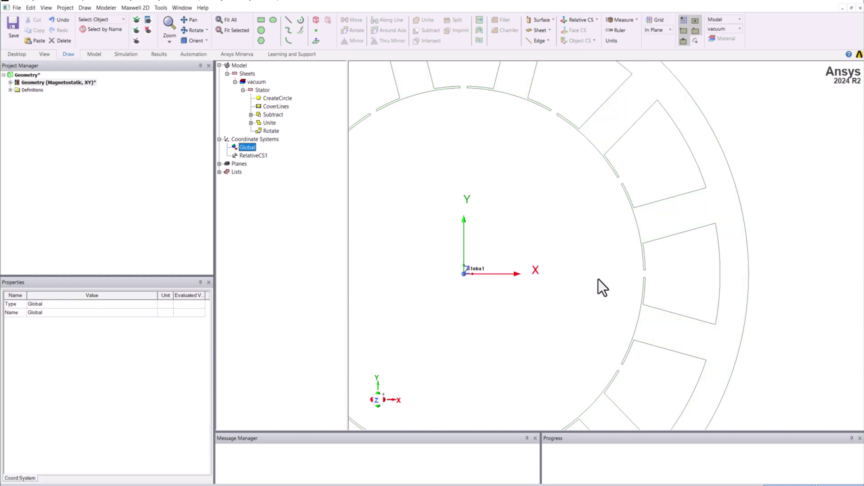
click(598, 279)
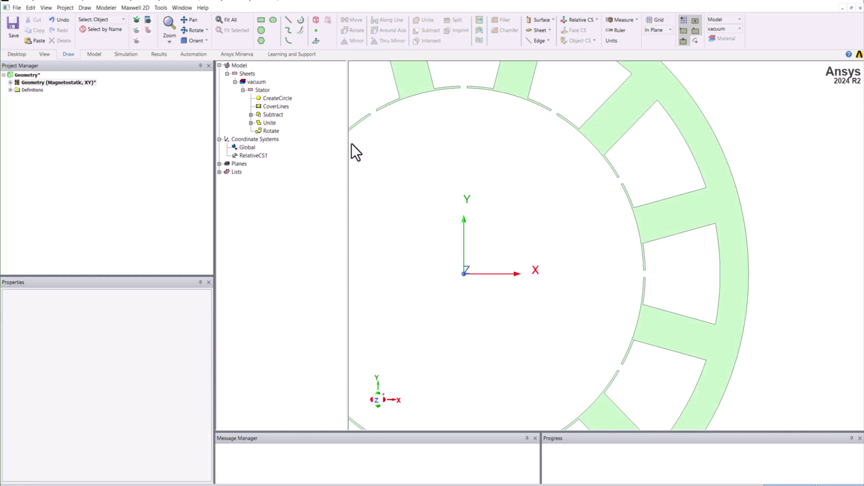
Draw a line along the X axis from the origin through the slot opening to 55, 0, 0 mm
click(463, 273)
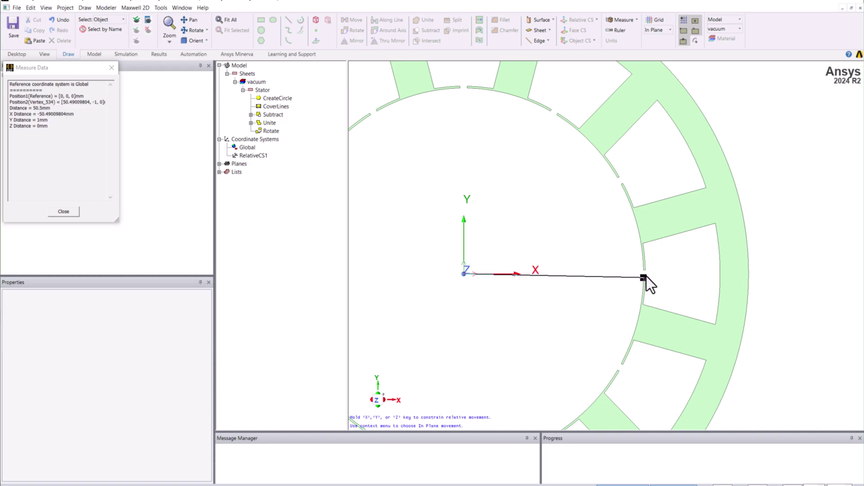
scroll(646, 276, down, 1)
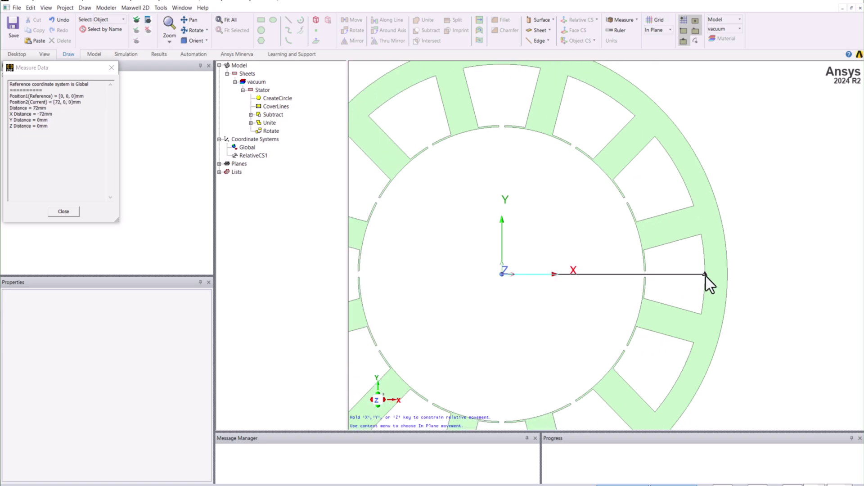
scroll(706, 277, down, 1)
scroll(706, 276, up, 4)
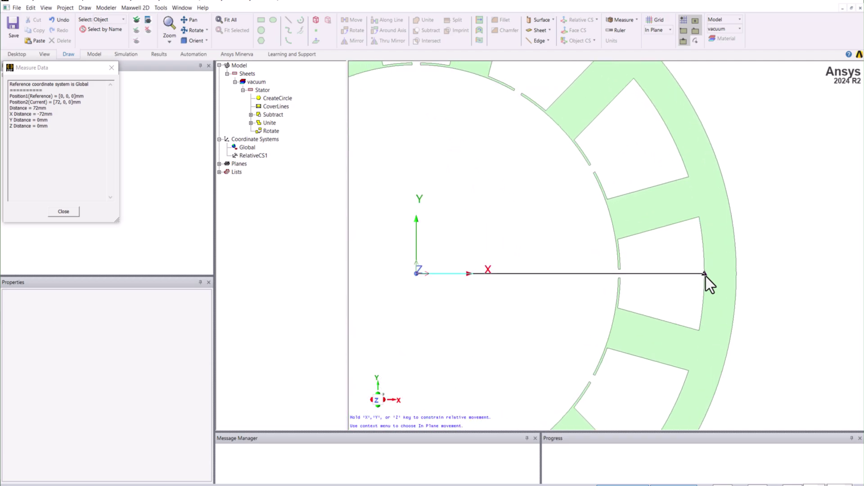
scroll(592, 273, up, 3)
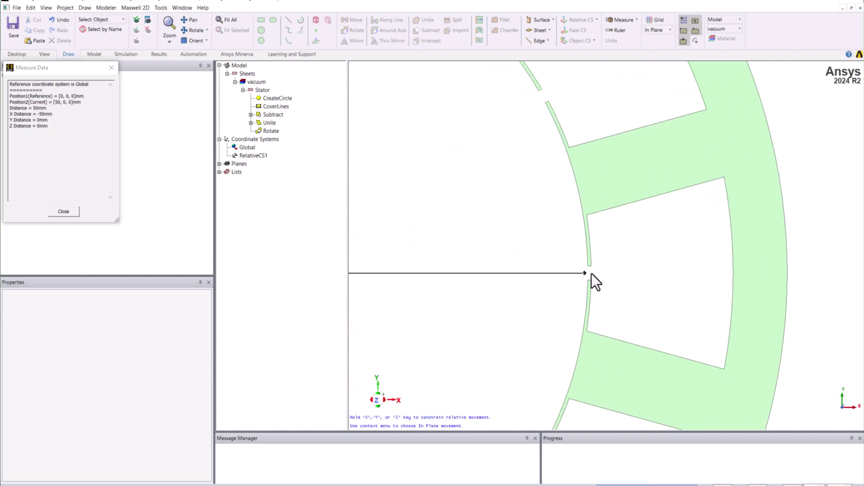
scroll(592, 274, up, 3)
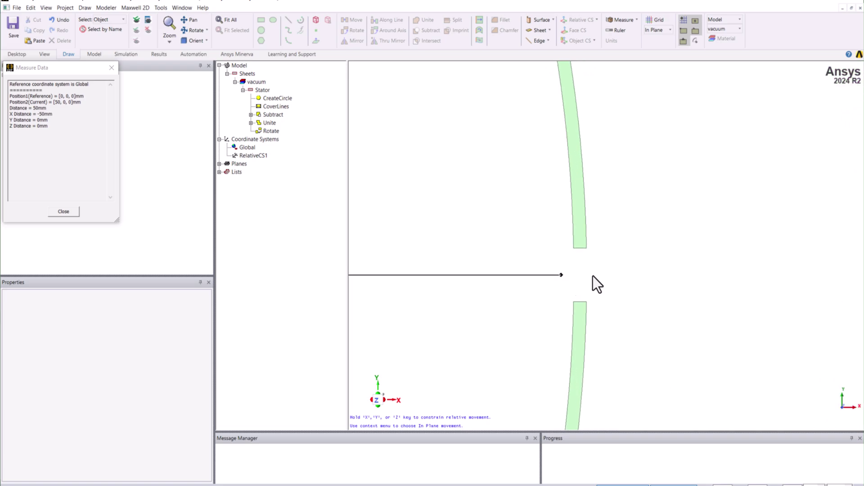
click(668, 277)
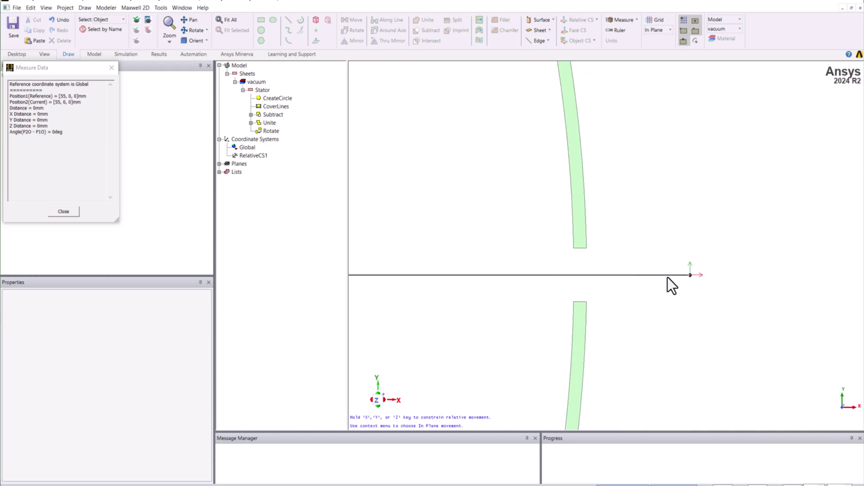
right_click(668, 277)
click(685, 293)
scroll(726, 301, down, 4)
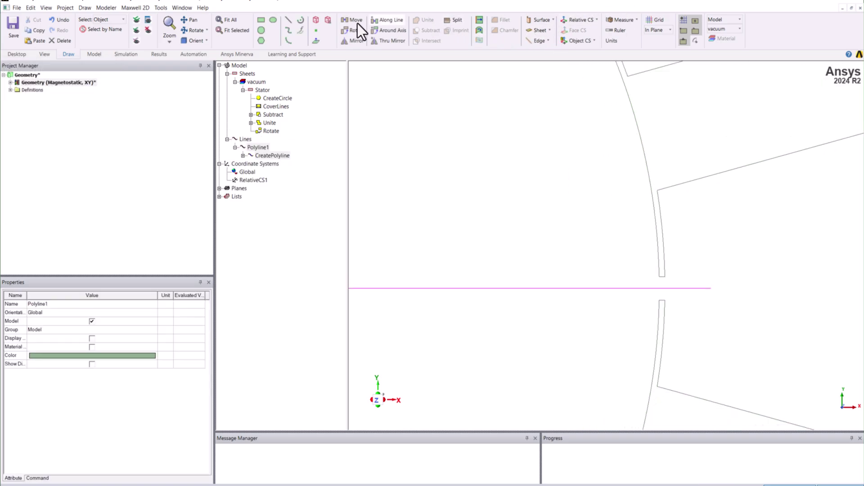
Turn off grid snapping and draw a vertical line about 1 mm long from the slot opening's upper outer corner to the X-axis line
click(286, 21)
scroll(669, 262, down, 1)
scroll(670, 263, up, 6)
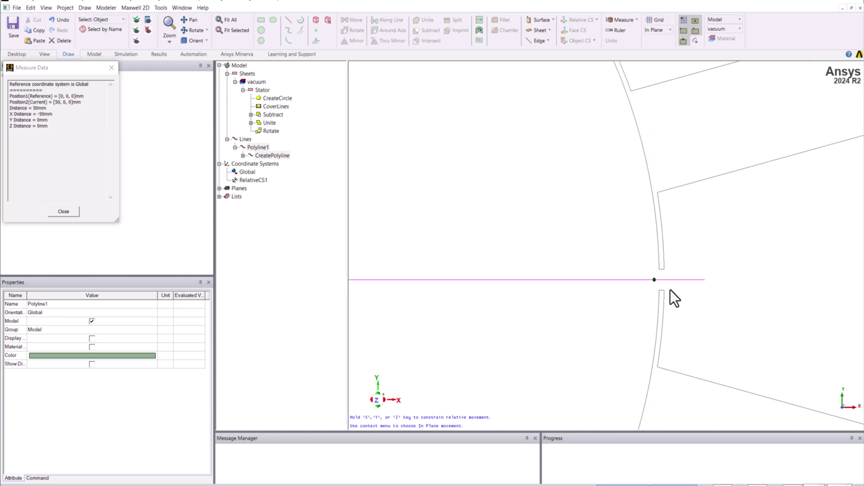
click(671, 232)
click(684, 21)
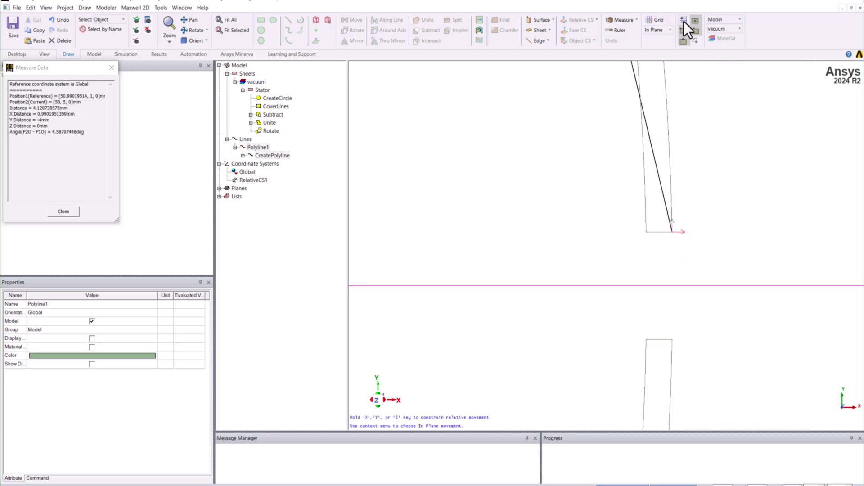
click(672, 286)
right_click(681, 288)
click(693, 303)
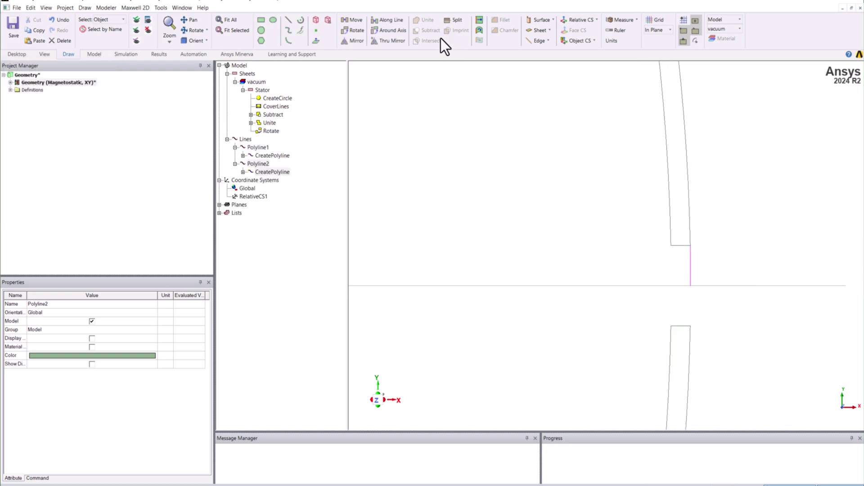
Draw a line from the slot opening's upper outer corner back to the origin, closing the triangle with the other two lines
click(288, 19)
click(689, 246)
scroll(797, 277, down, 2)
scroll(793, 290, down, 3)
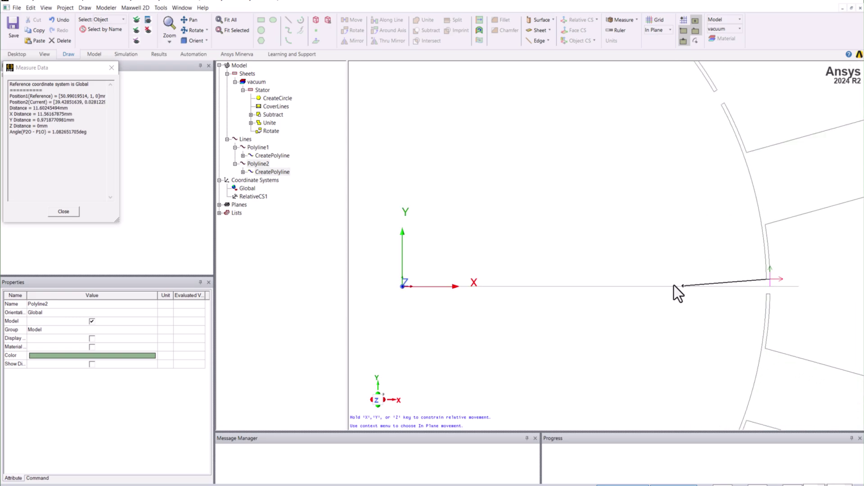
click(445, 287)
right_click(446, 289)
click(459, 304)
Examine the right triangle at the slot opening by highlighting its sloped, horizontal and vertical lines one after another
scroll(733, 318, up, 1)
scroll(720, 276, up, 2)
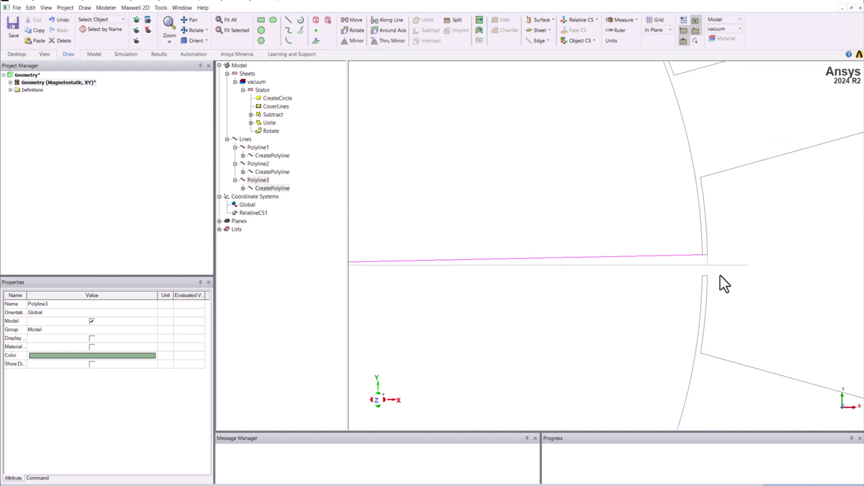
scroll(633, 245, up, 2)
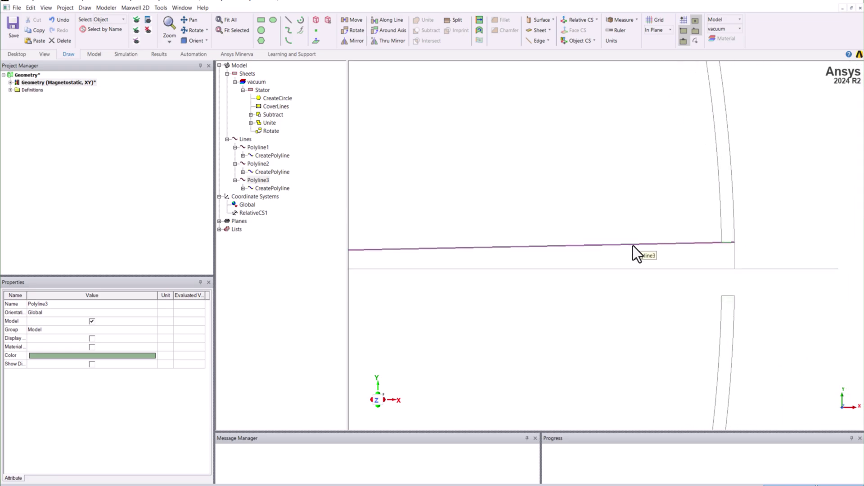
click(641, 269)
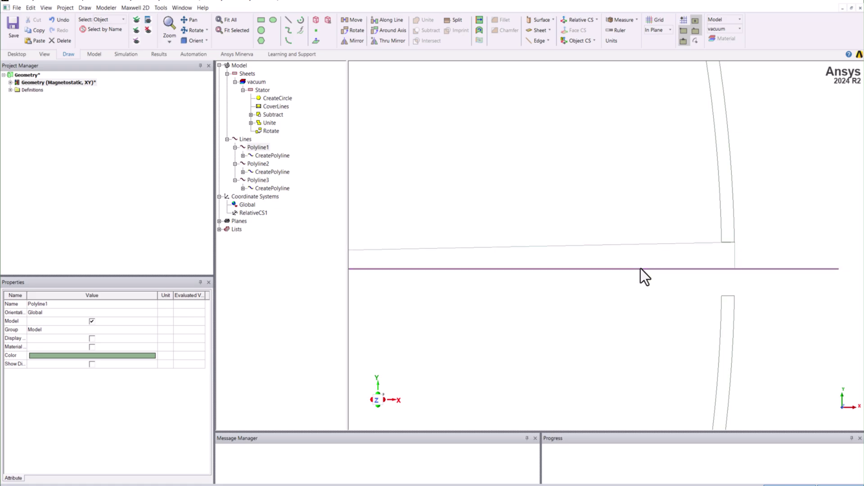
click(734, 253)
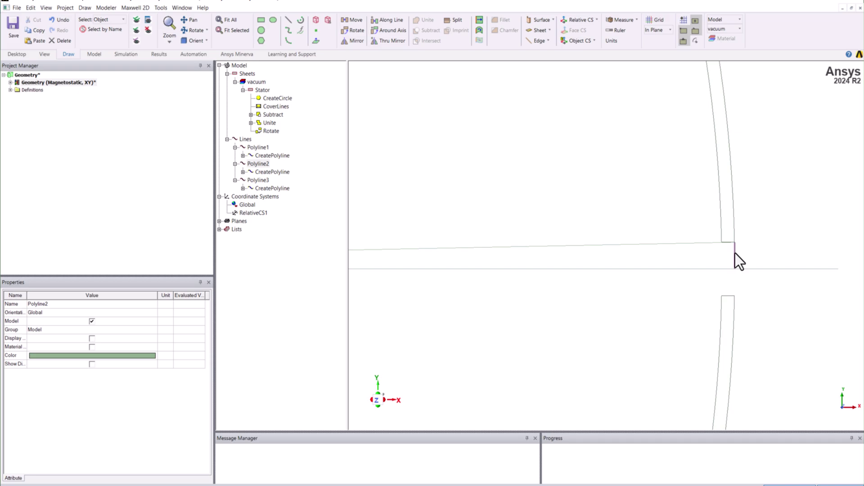
scroll(784, 252, down, 2)
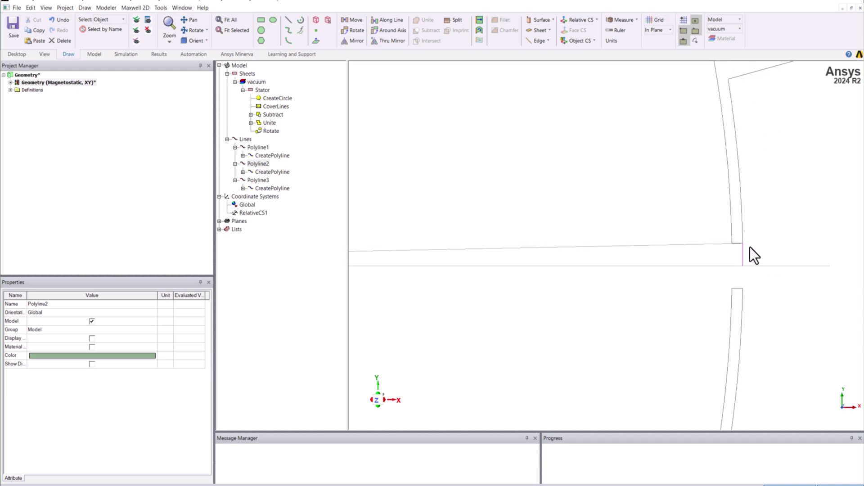
scroll(768, 245, up, 1)
click(689, 244)
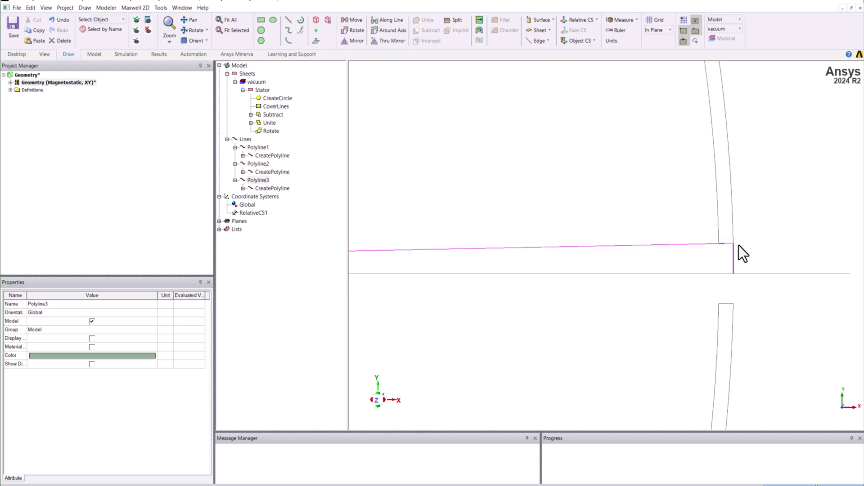
click(733, 260)
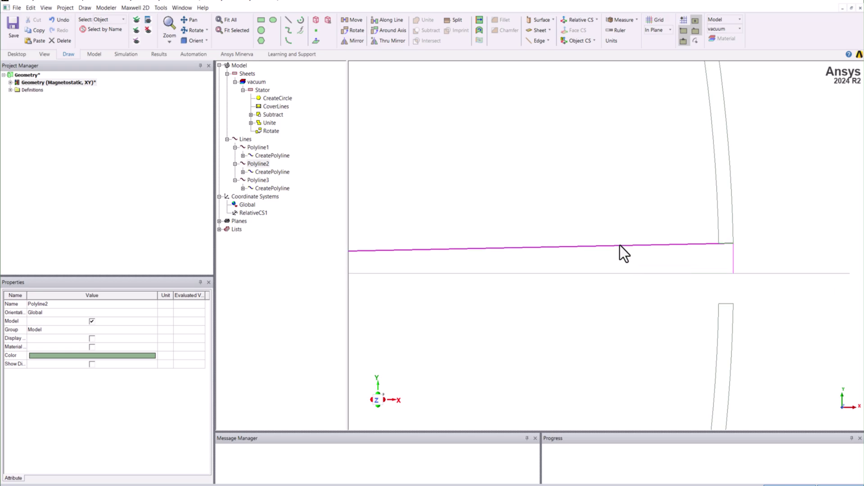
click(620, 247)
click(734, 260)
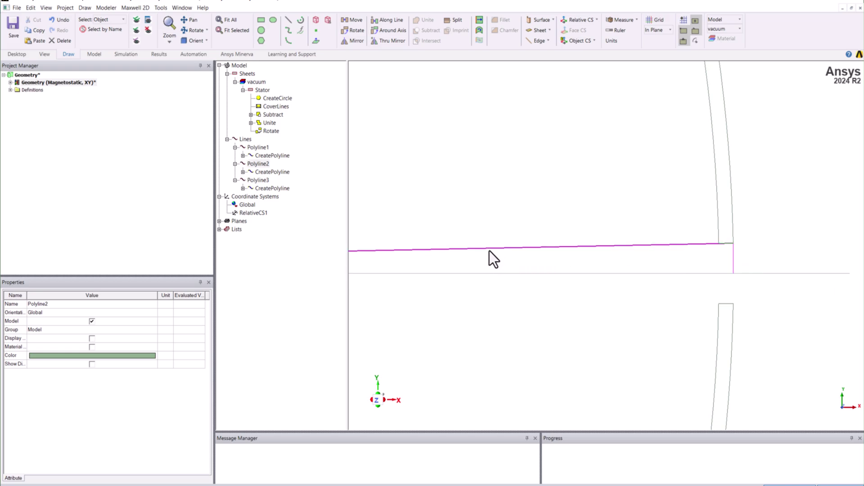
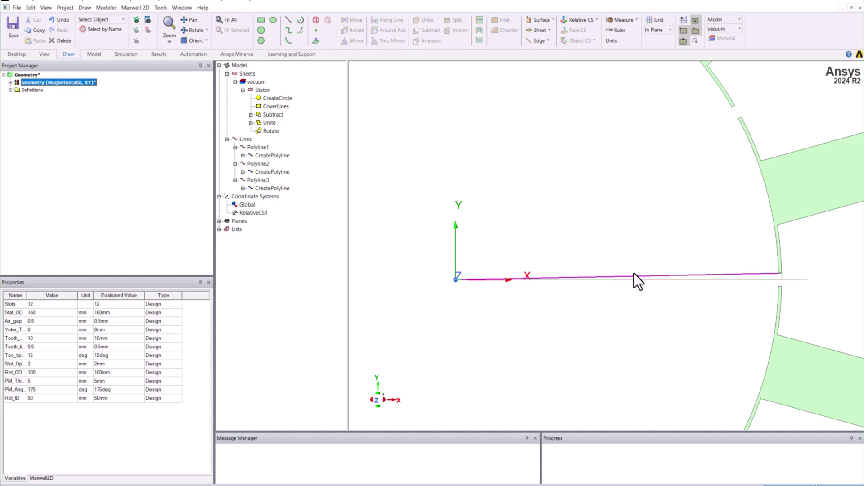
Examine the slot-opening corner up close, picking out the triangle's short vertical side and its sloped side
scroll(780, 288, up, 4)
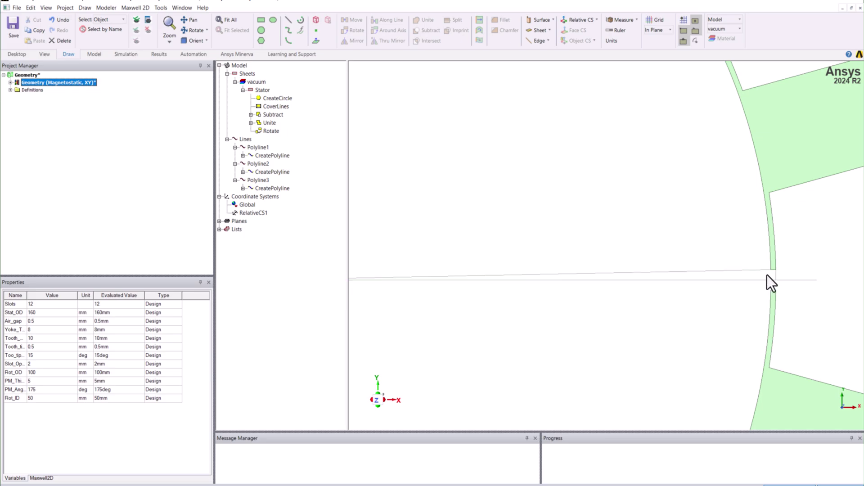
click(734, 273)
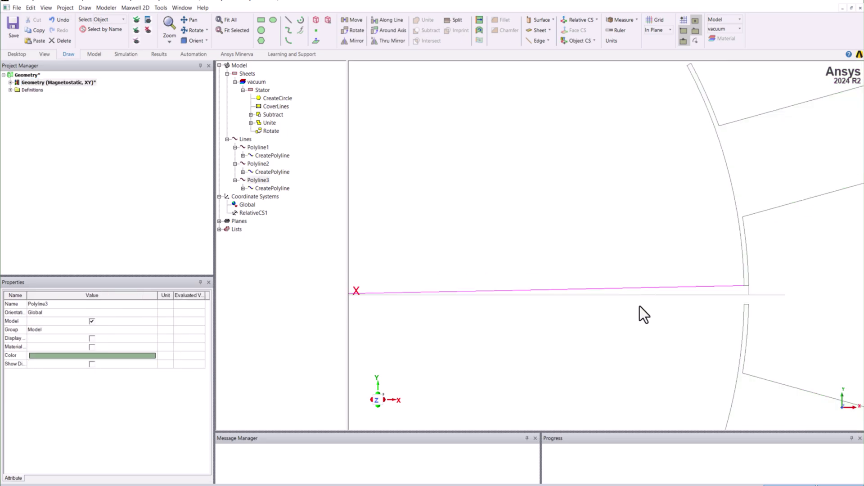
click(641, 306)
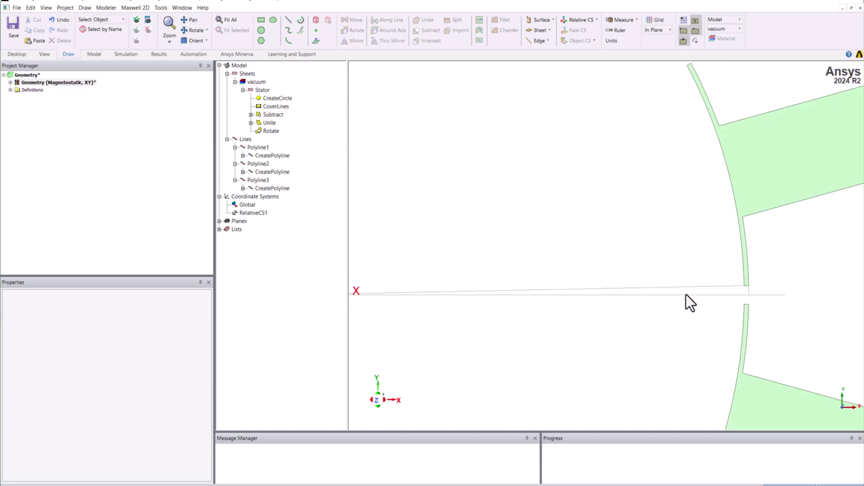
scroll(774, 296, up, 5)
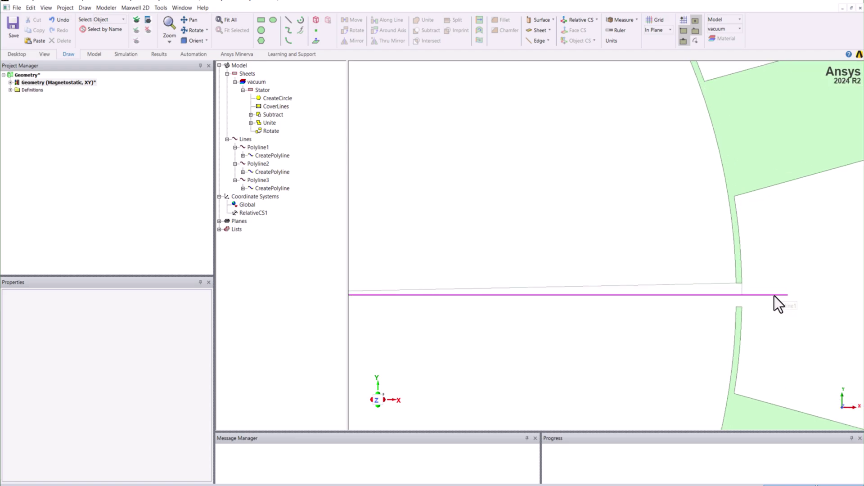
click(731, 290)
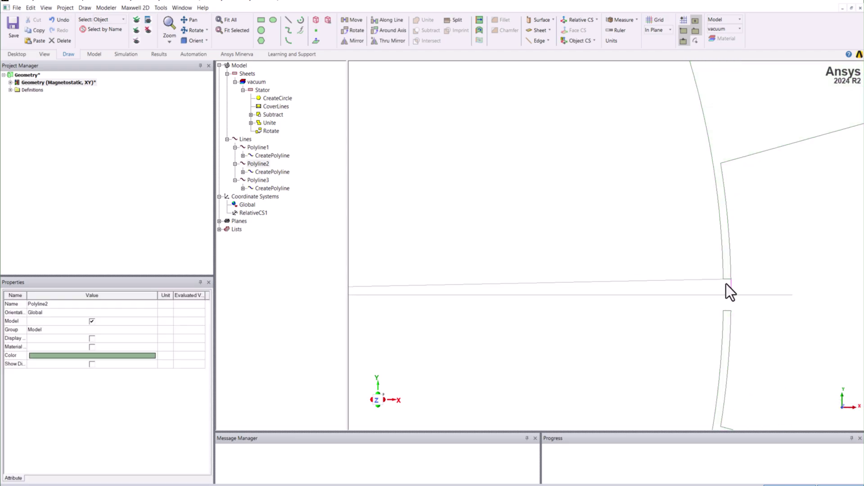
click(687, 281)
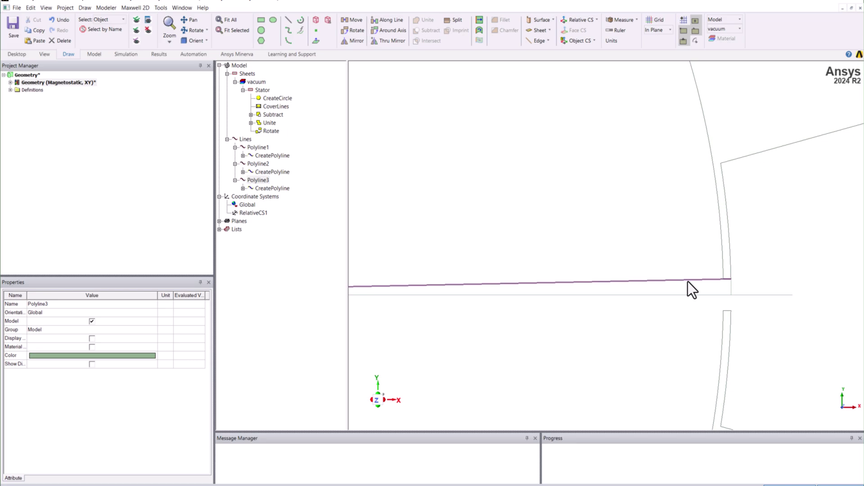
click(715, 279)
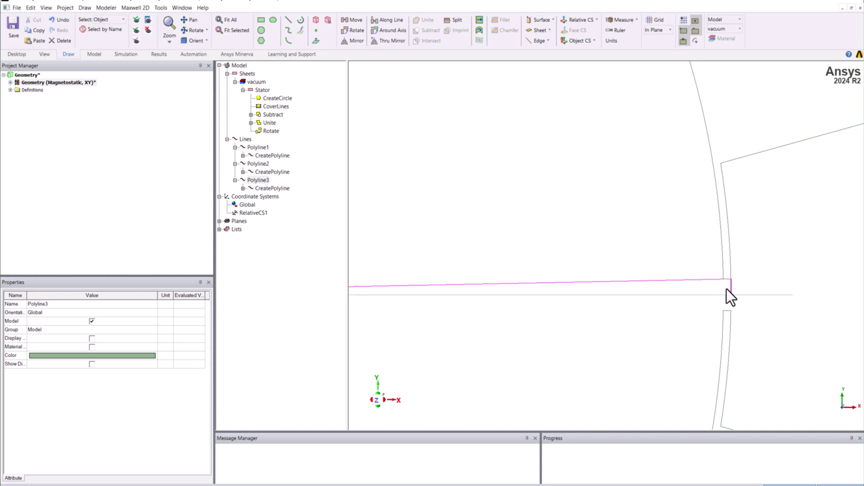
scroll(767, 317, down, 2)
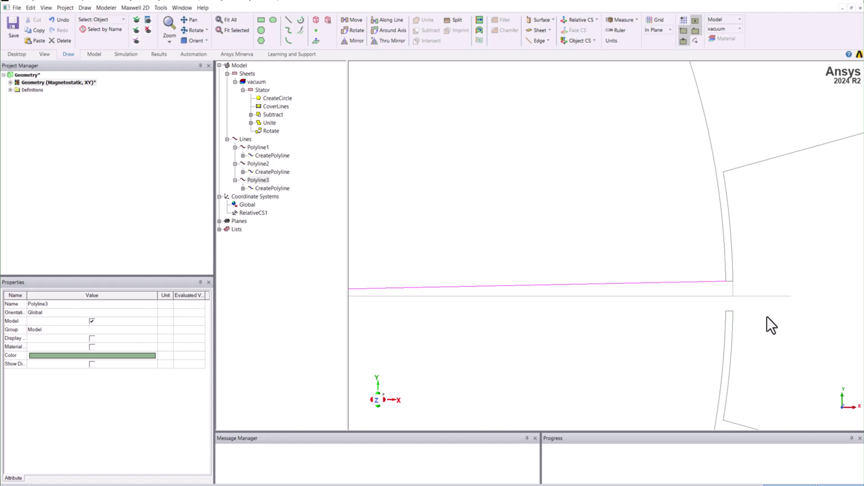
Add a design variable named Theta1 and begin its value expression with asin(Slot_Opening
click(42, 82)
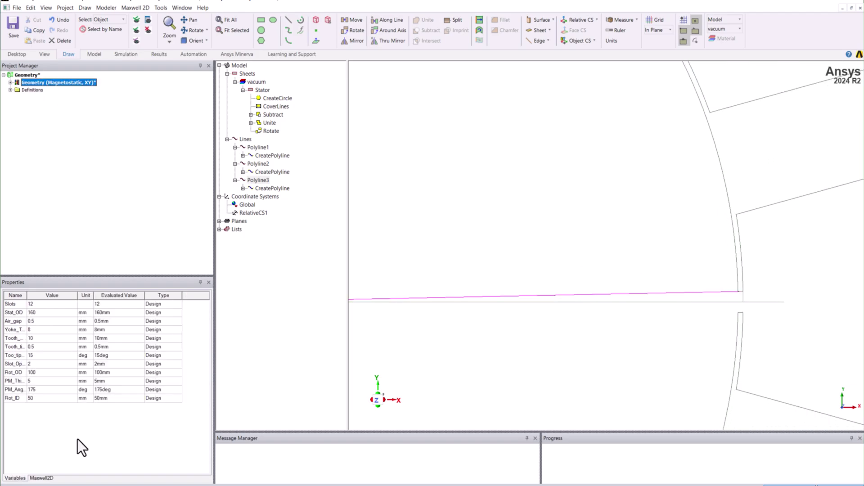
double_click(15, 399)
click(199, 308)
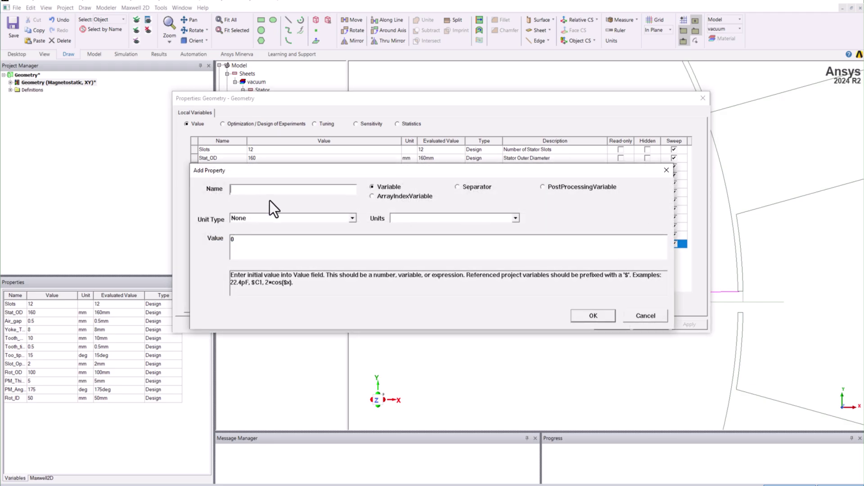
text(There)
click(268, 255)
key(BackSpace)
text(asin)
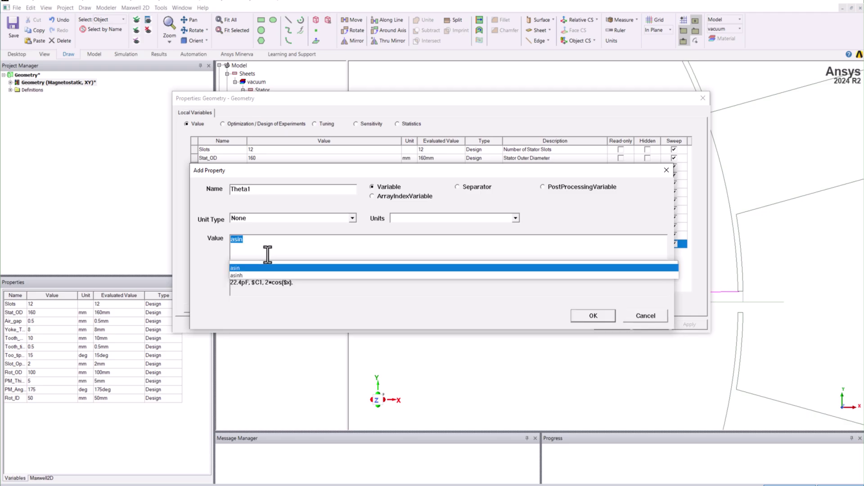
key(Return)
key(Right)
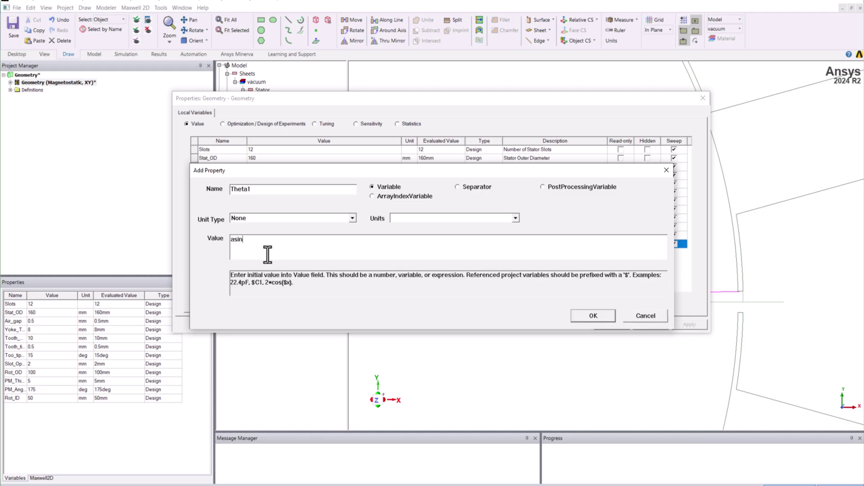
text(()
text(Rot)
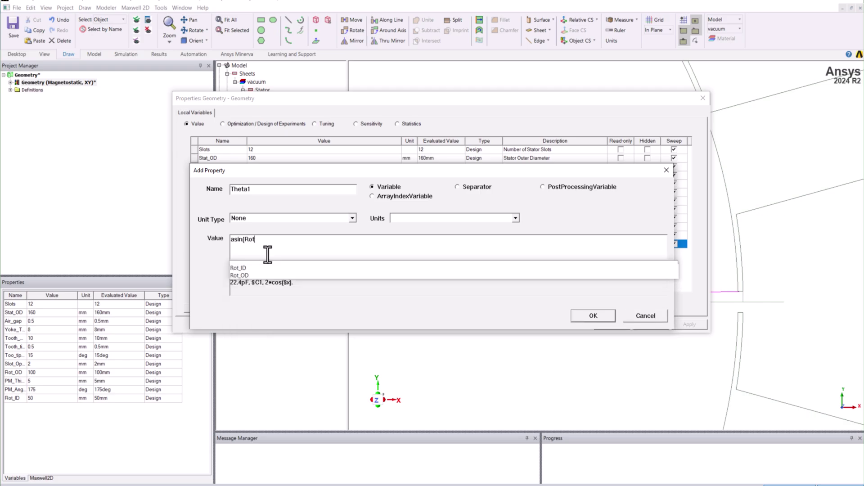
key(BackSpace)
key(BackSpace)
key(BackSpace)
text(Slot_Opening)
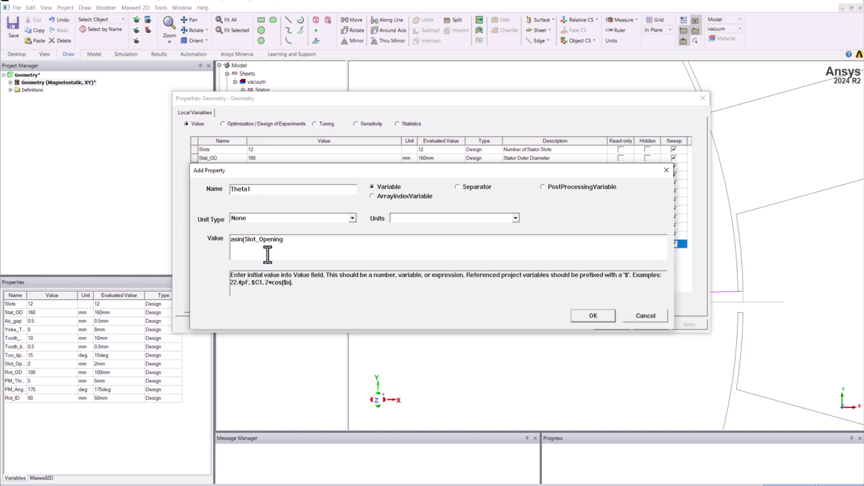
Complete the Theta1 expression as asin(Slot_Opening/(Rot_OD+2*(Tooth_tip_Depth+Air_gap))) and apply the new variable to the design
text(/(Rot)
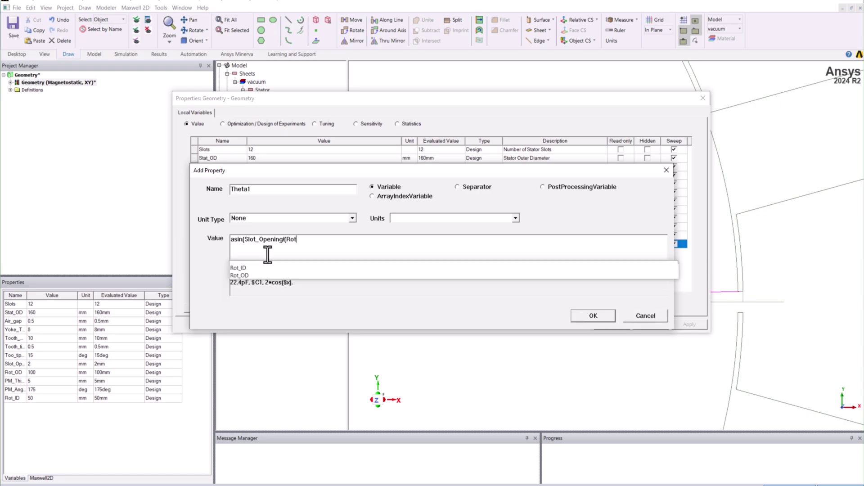
text(_OD+2)
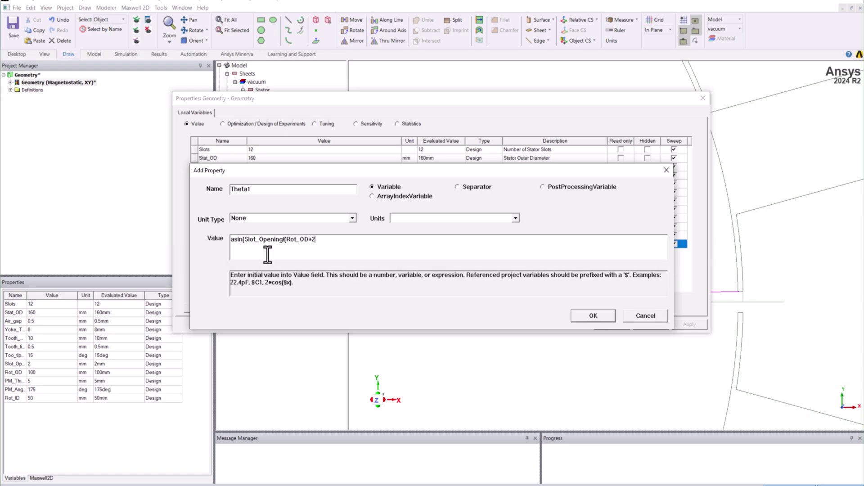
text(*(T)
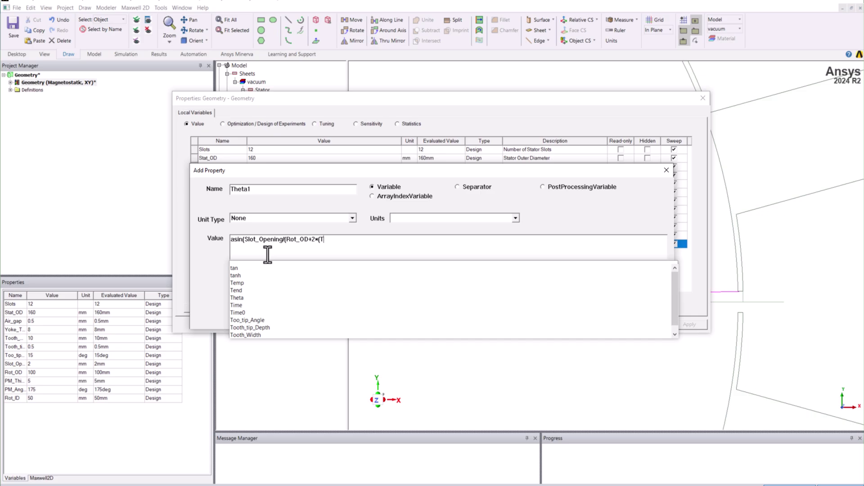
text(oo)
key(Down)
key(Down)
key(Return)
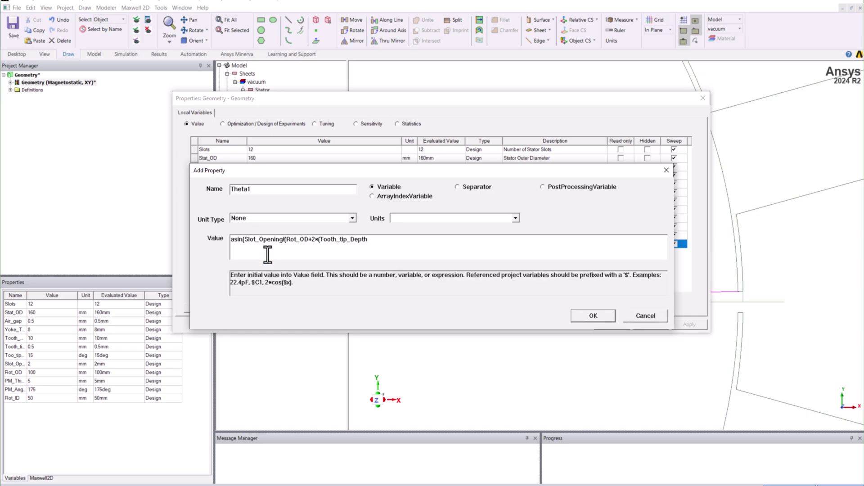
text(+)
text(Air_gap)
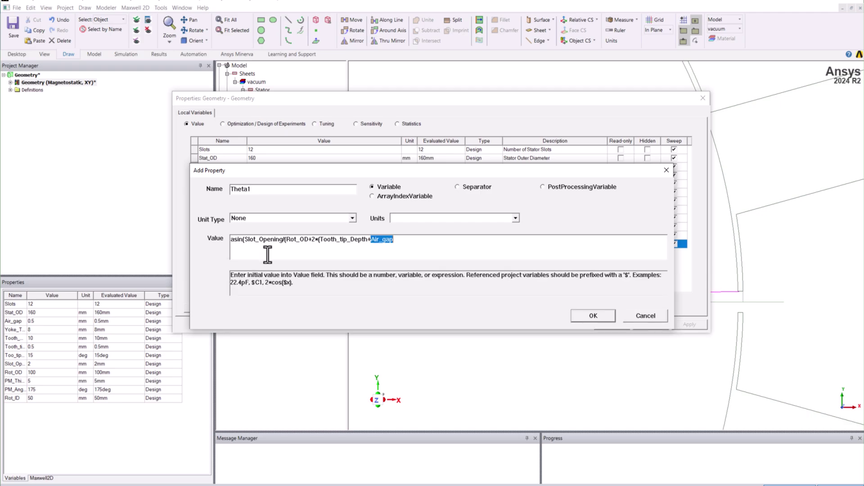
key(Return)
text())))
click(572, 316)
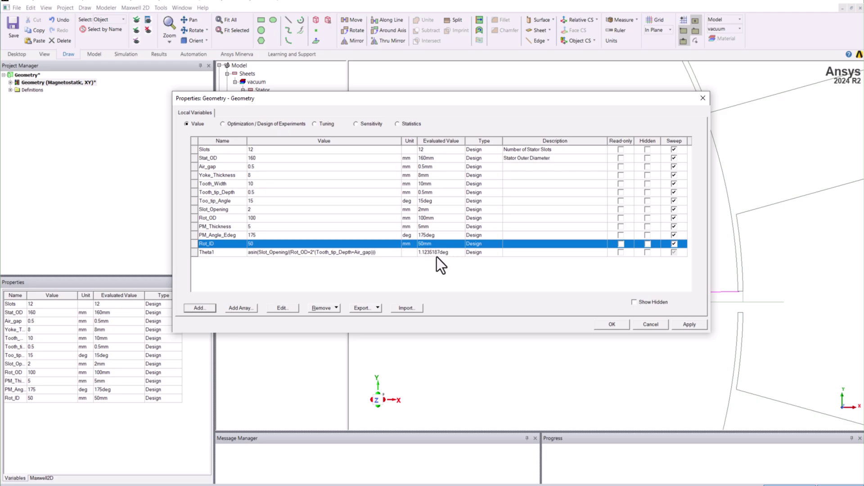
click(693, 328)
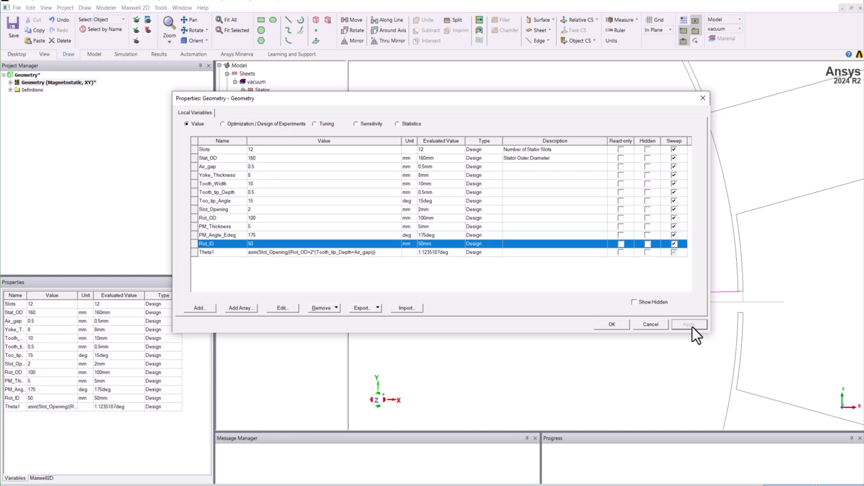
click(611, 324)
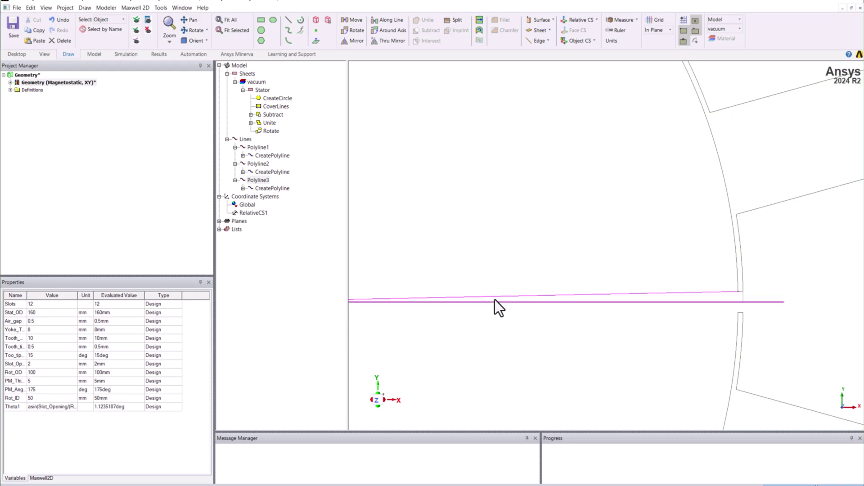
Enter (Rot_OD/2+Air_gap+Tooth_tip_Depth)*cos(Theta1) as the X coordinate of the RelativeCS1 origin
click(252, 214)
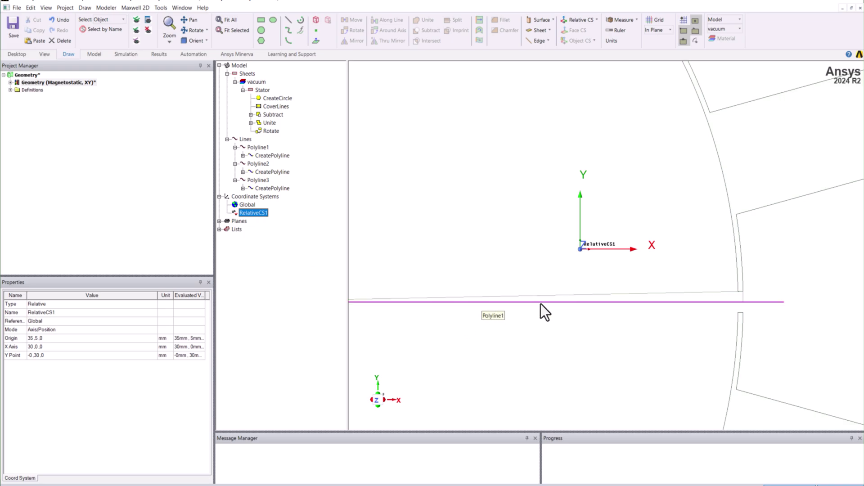
click(566, 296)
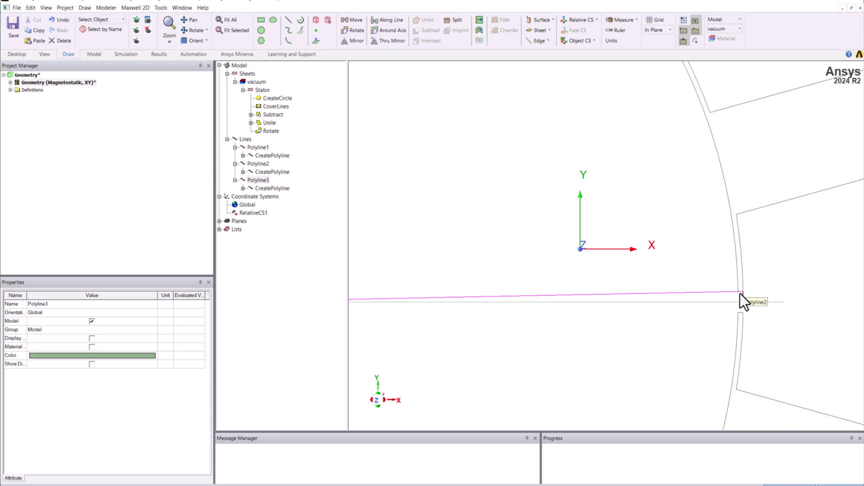
click(253, 213)
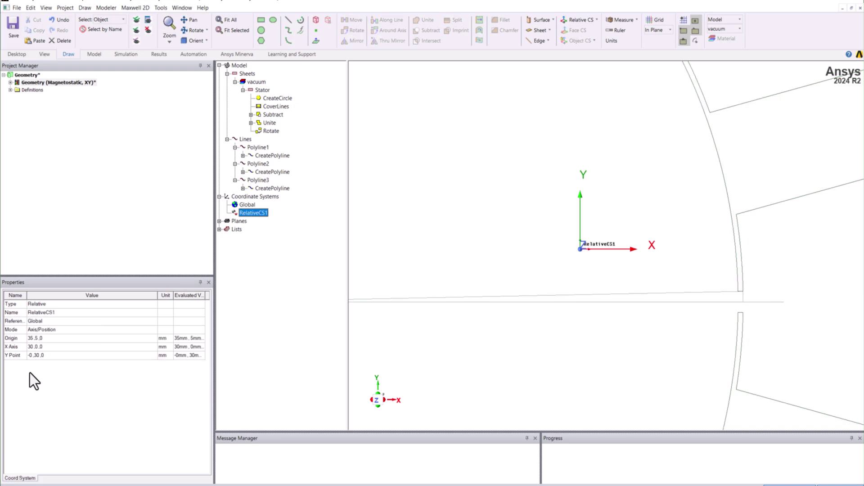
click(33, 341)
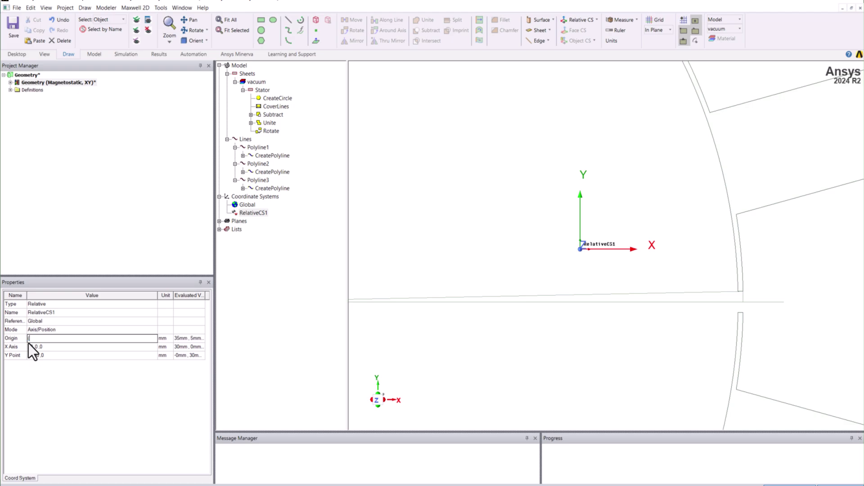
text((R)
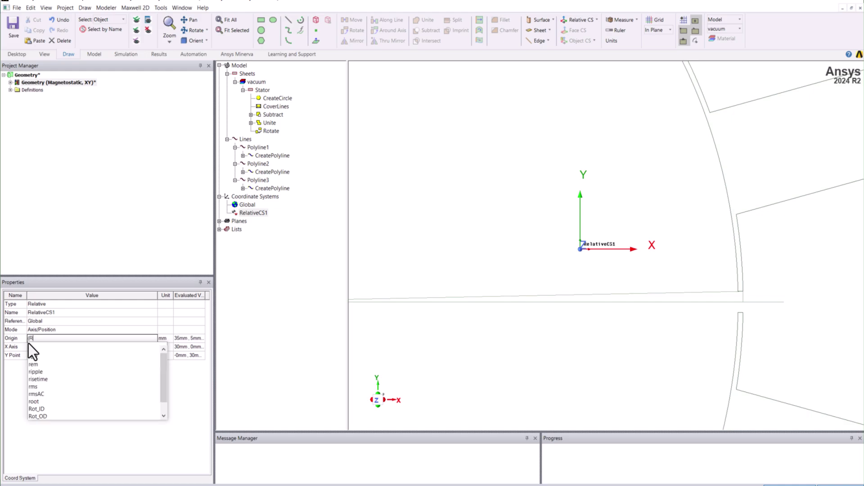
text(o)
key(Down)
key(Down)
key(Down)
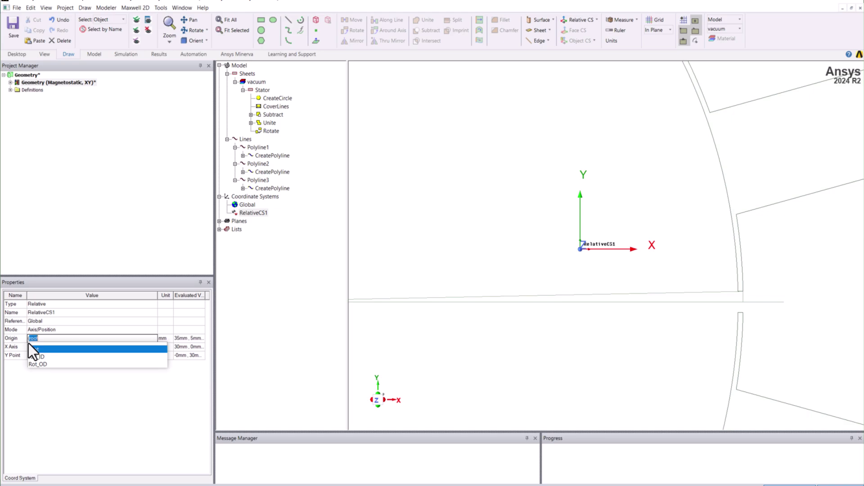
key(Return)
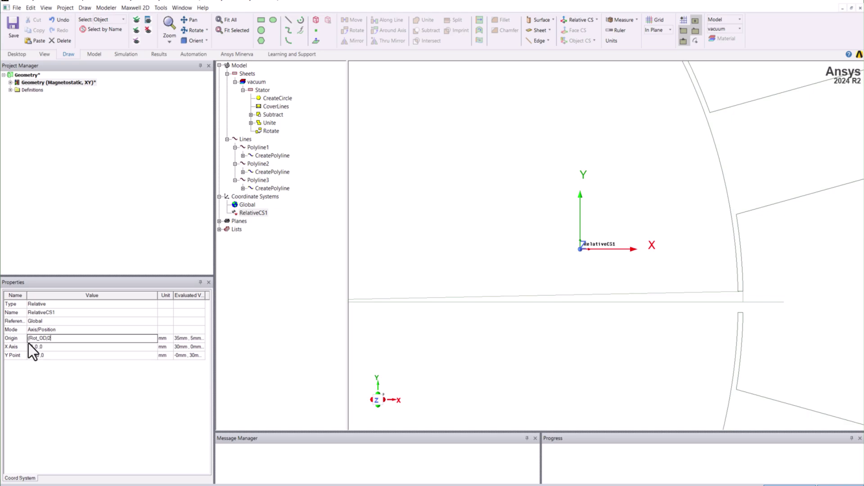
text(/2+A)
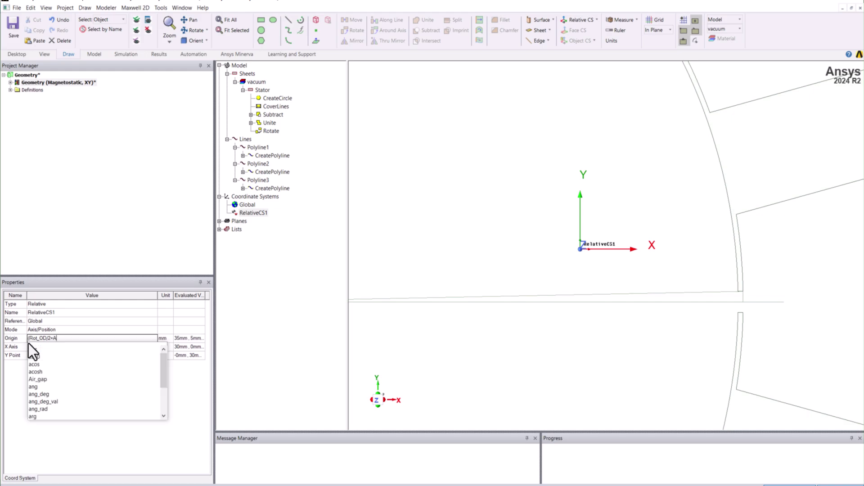
key(Down)
key(Down)
key(Down)
key(Down)
key(Down)
key(Return)
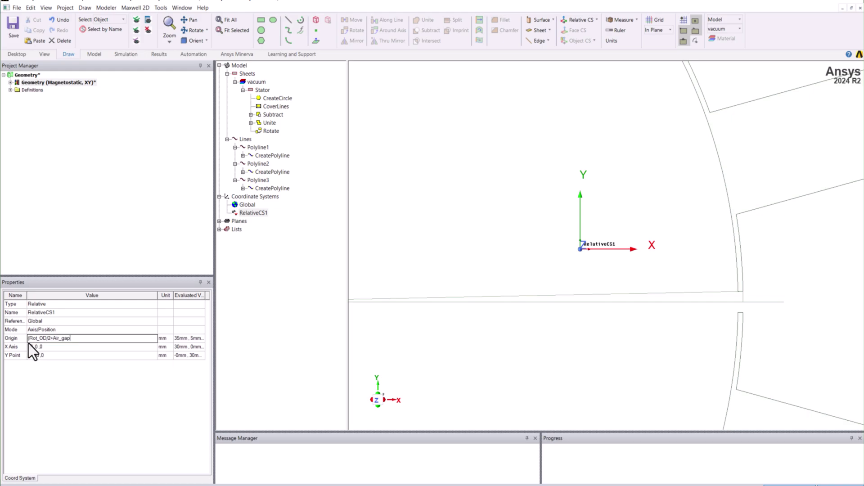
text(+To)
key(Down)
key(Down)
key(Return)
text()*cos(Theta1))
Complete the RelativeCS1 origin with (Rot_OD/2+Air_gap+Tooth_tip_Depth)*sin(Theta1) as the Y coordinate and 0 as the Z coordinate
key(shift+Left)
key(shift+Left)
key(shift+Left)
key(shift+Left)
key(shift+Left)
key(shift+Left)
key(shift+Left)
key(shift+Left)
key(shift+Left)
key(shift+Left)
key(shift+Left)
key(shift+Left)
key(shift+Left)
key(shift+Left)
key(shift+Left)
key(shift+Left)
key(shift+Left)
key(shift+Left)
key(shift+Left)
key(shift+Left)
key(ctrl+c)
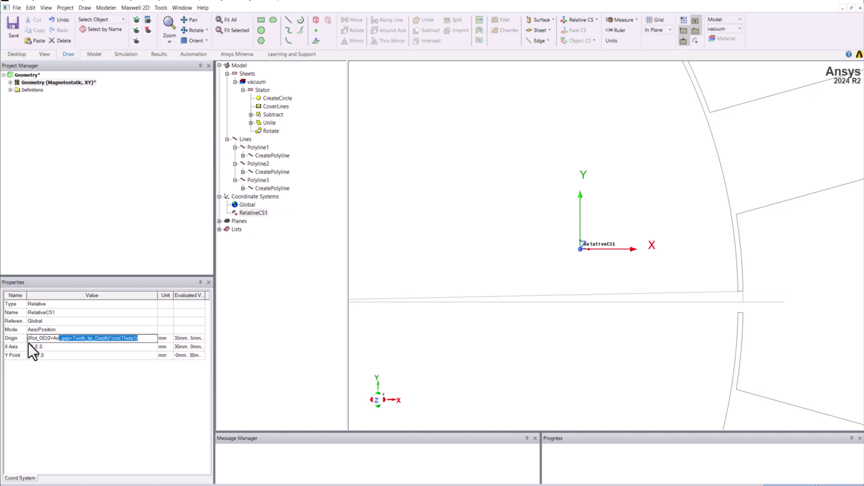
key(End)
text(,)
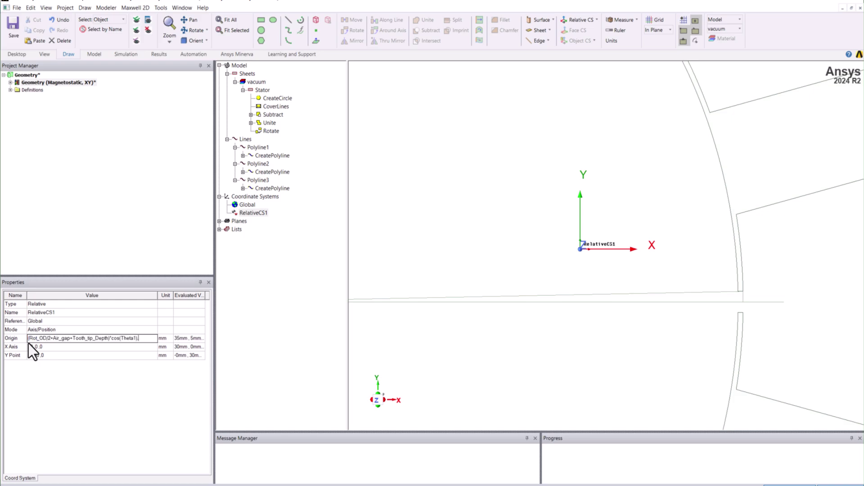
key(ctrl+v)
key(shift+Left)
key(shift+Left)
key(BackSpace)
text(in)
text(,0)
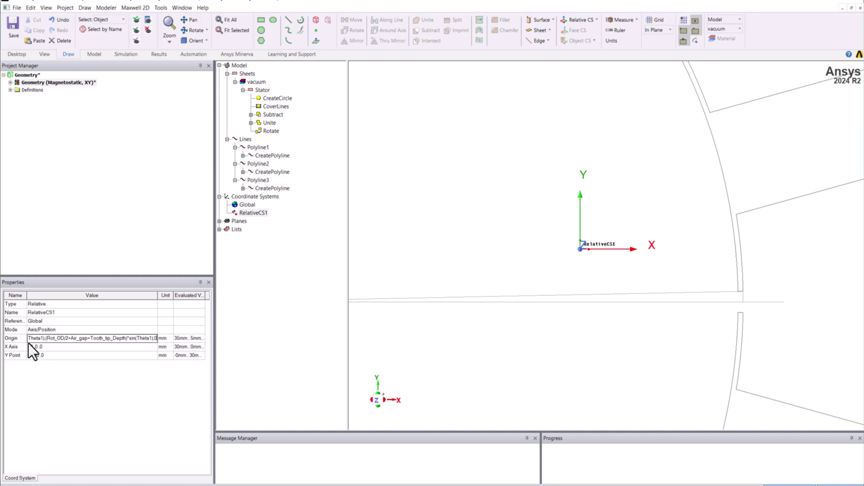
key(Tab)
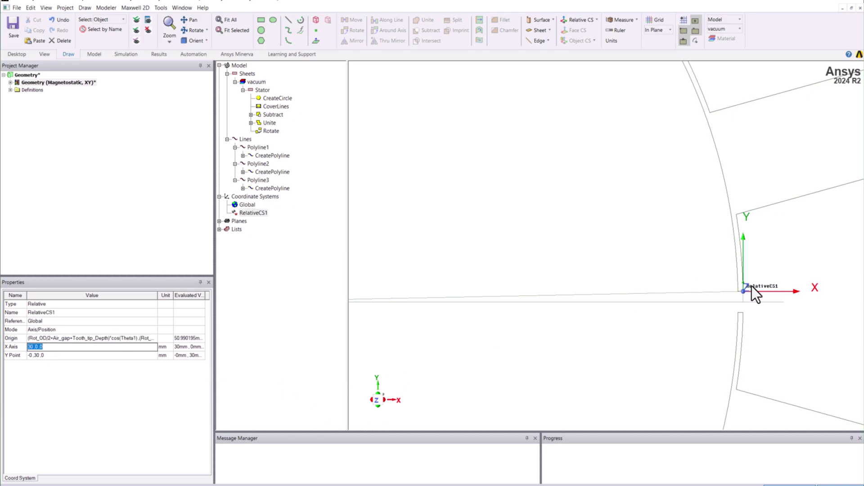
Delete the three construction polylines Polyline1, Polyline2 and Polyline3
scroll(777, 304, up, 5)
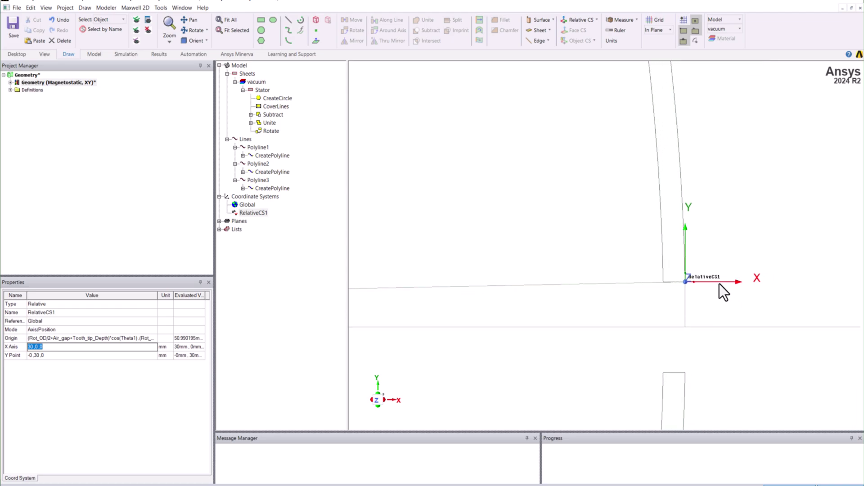
scroll(684, 281, up, 4)
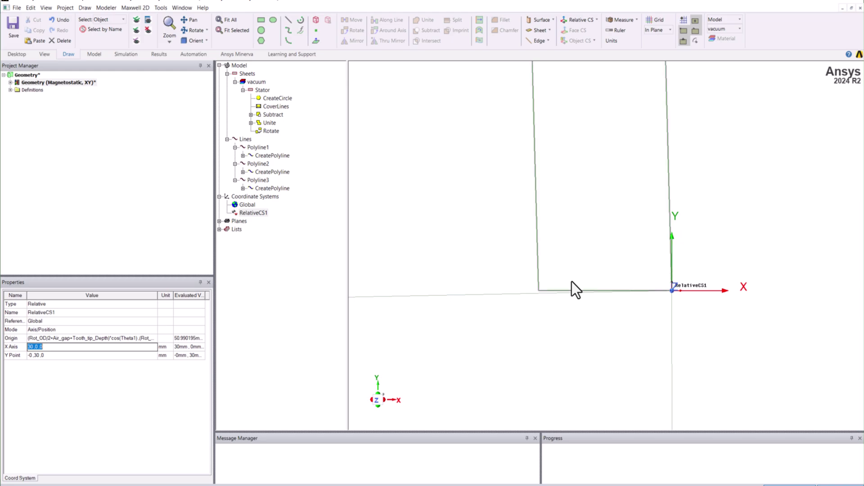
click(259, 147)
ctrl+click(261, 171)
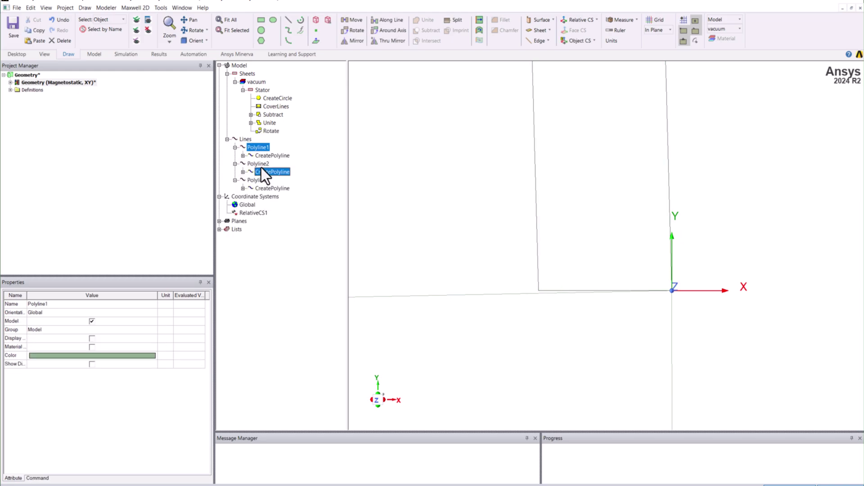
click(263, 147)
ctrl+click(262, 165)
ctrl+click(262, 181)
key(Delete)
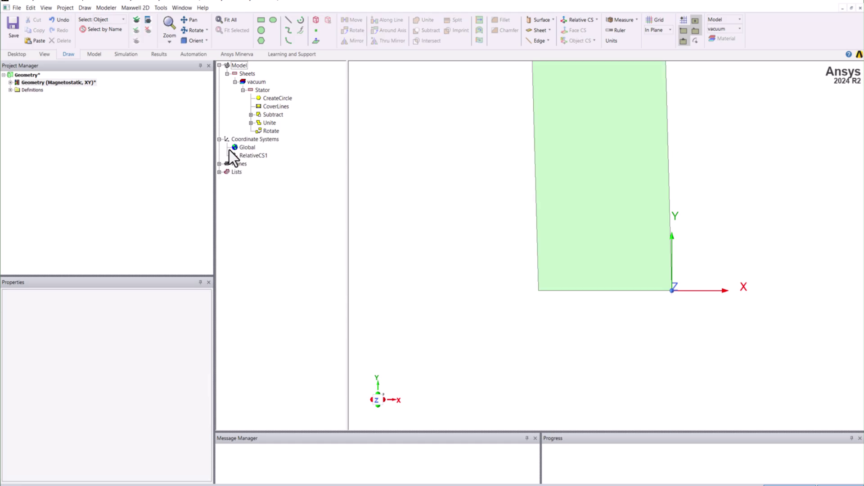
Switch the orientation mode of RelativeCS1 to Euler Angle ZYZ
click(250, 156)
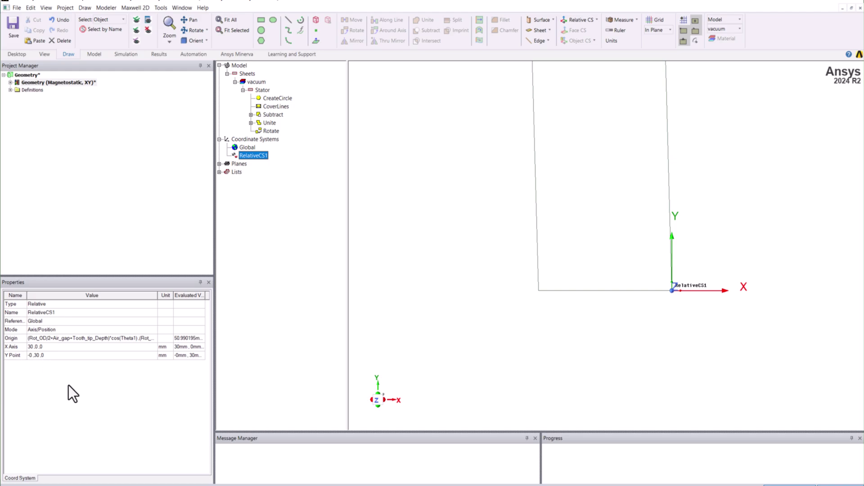
click(17, 331)
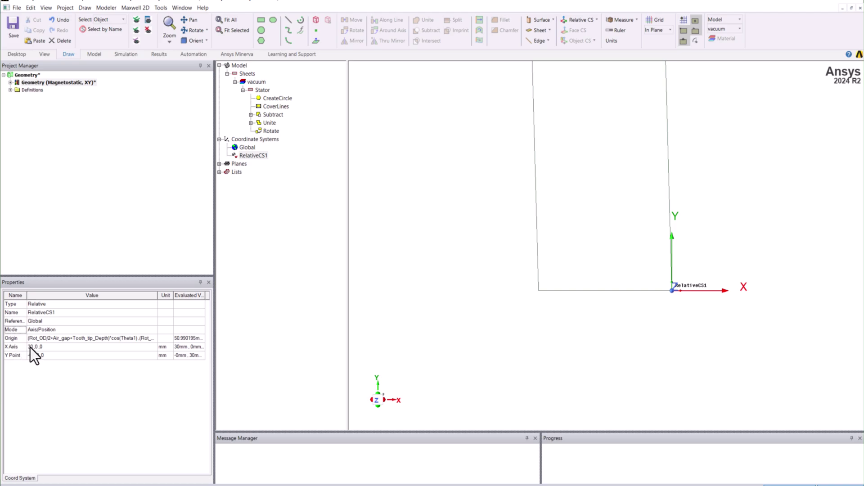
click(63, 331)
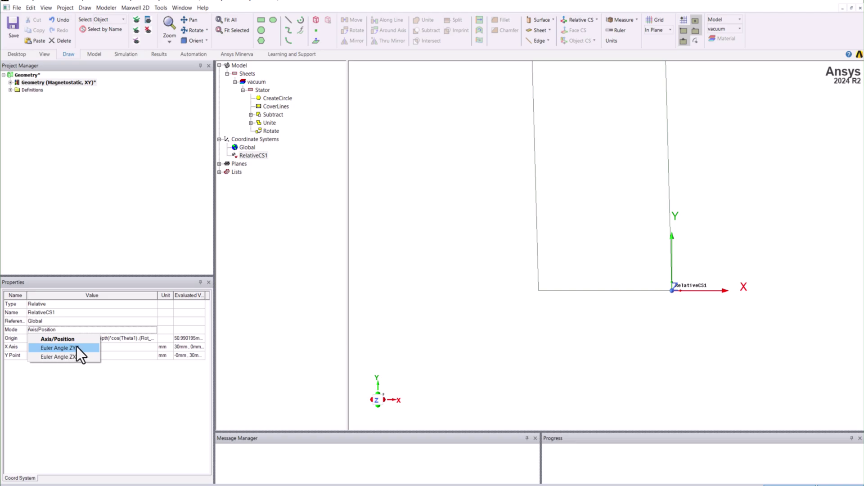
click(85, 350)
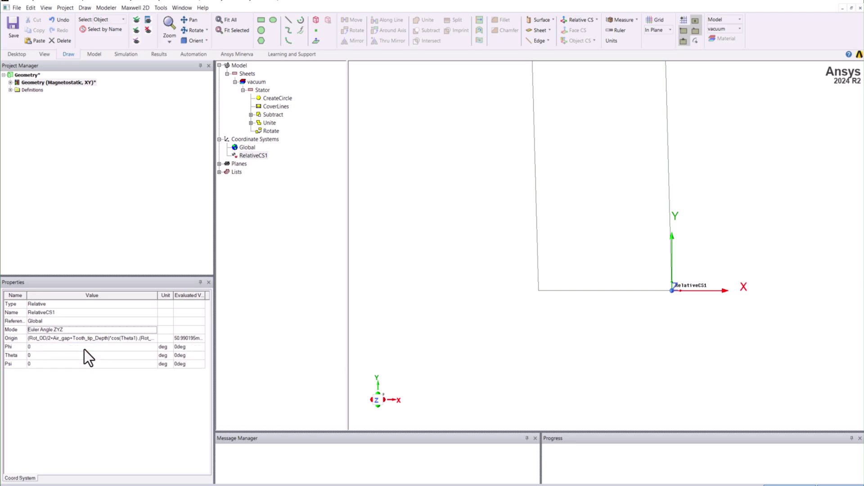
Try Euler angles of 50 deg for Theta, 60 deg for Psi and 70 deg for Phi on RelativeCS1
click(39, 348)
click(42, 356)
click(44, 364)
click(45, 348)
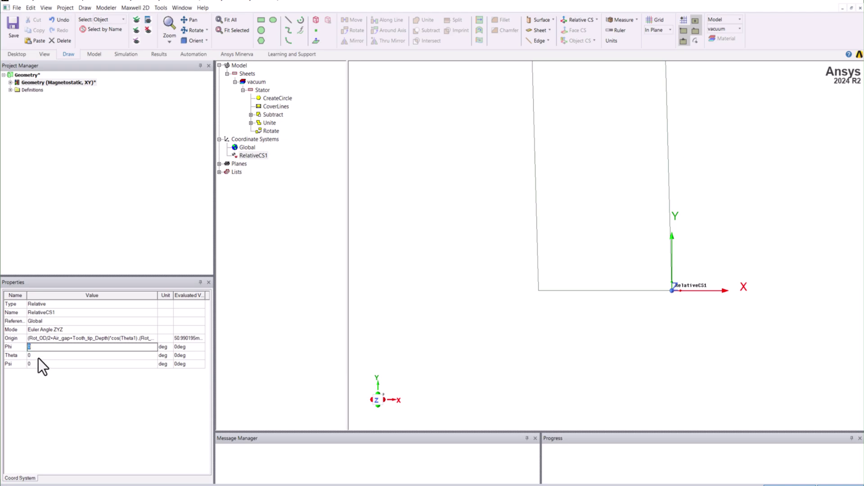
click(39, 356)
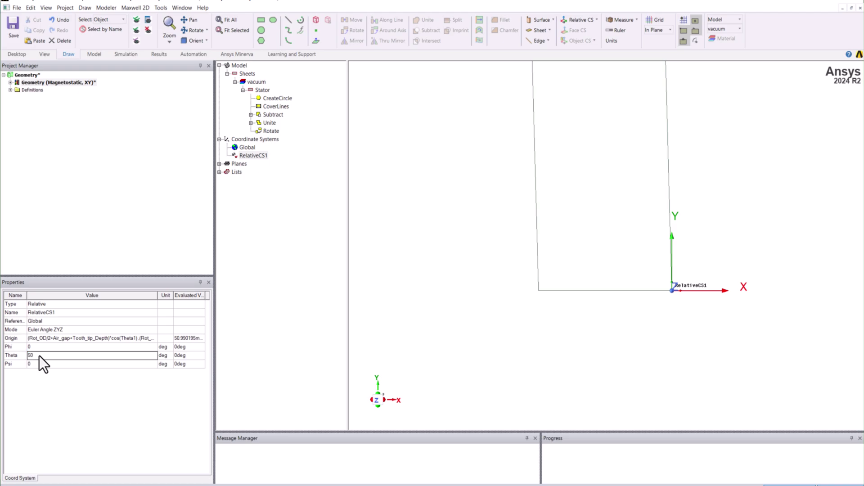
key(Tab)
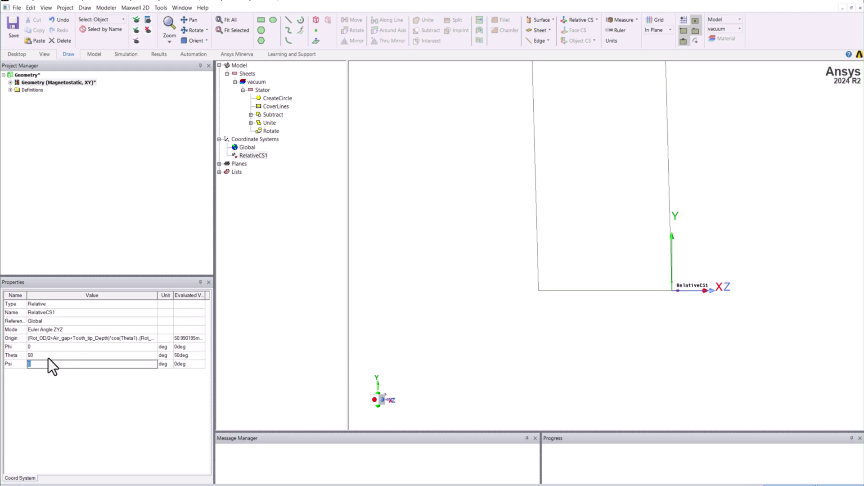
click(16, 357)
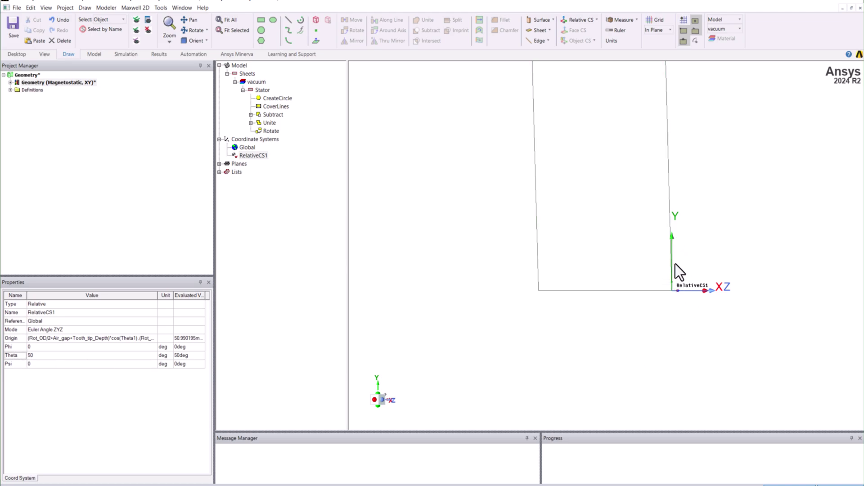
click(42, 365)
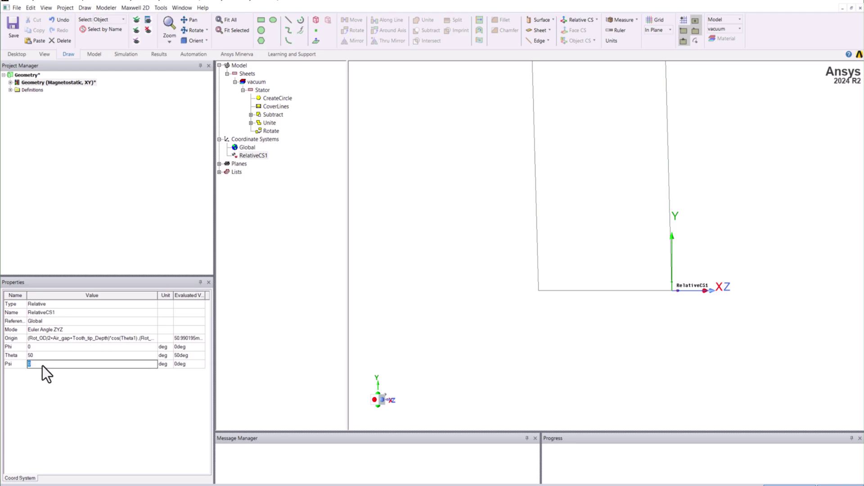
text(60)
key(Return)
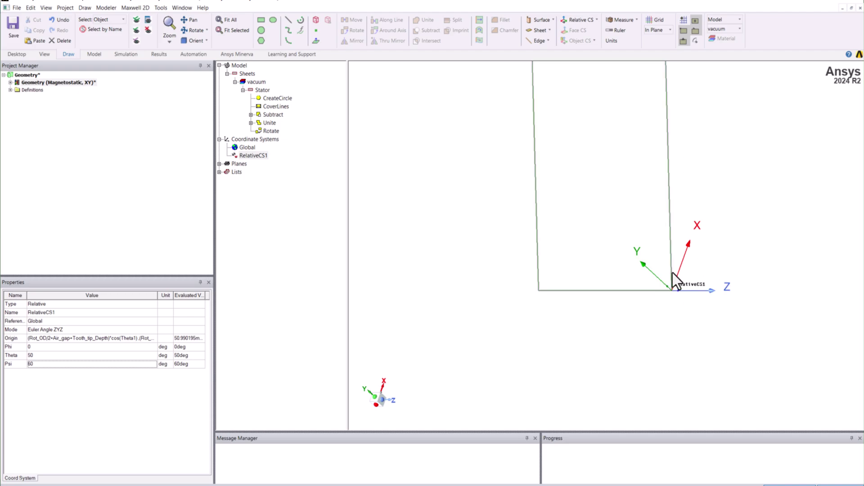
click(43, 350)
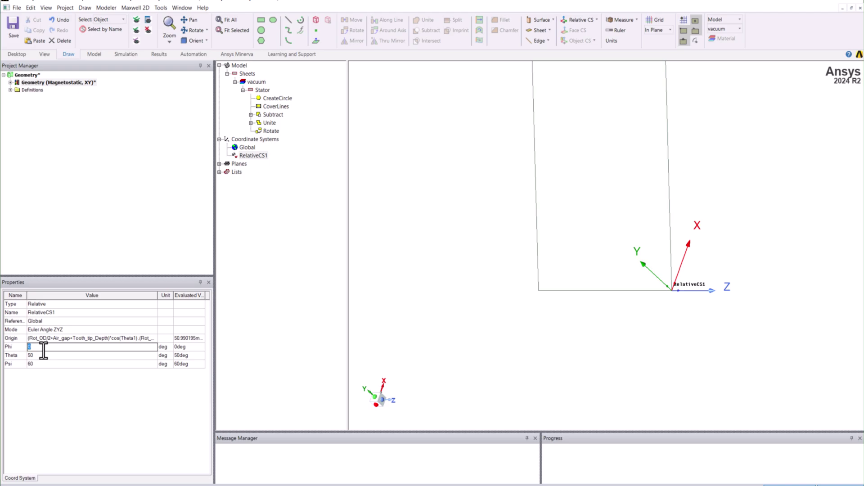
text(70)
key(Tab)
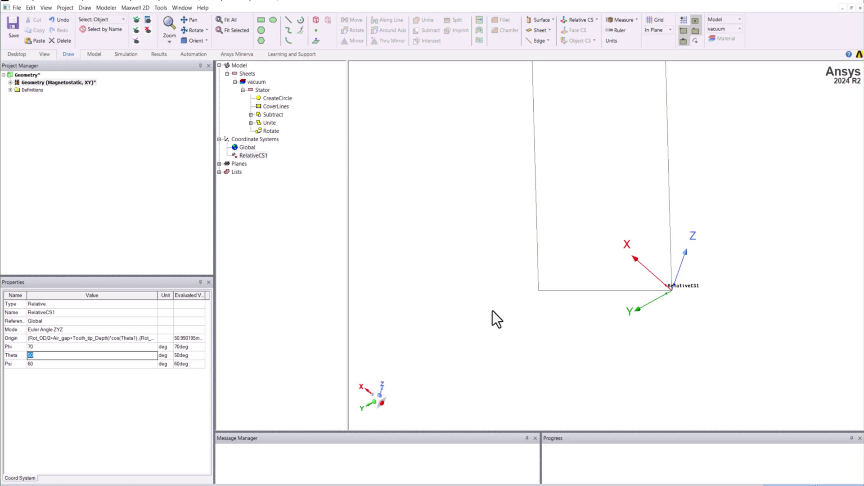
Reset the Phi, Theta and Psi angles of RelativeCS1 to 0 deg
click(39, 347)
text(0)
key(Tab)
text(0)
key(Tab)
text(0)
key(Return)
Set the Phi angle of RelativeCS1 to -Too_tip_Angle
click(39, 346)
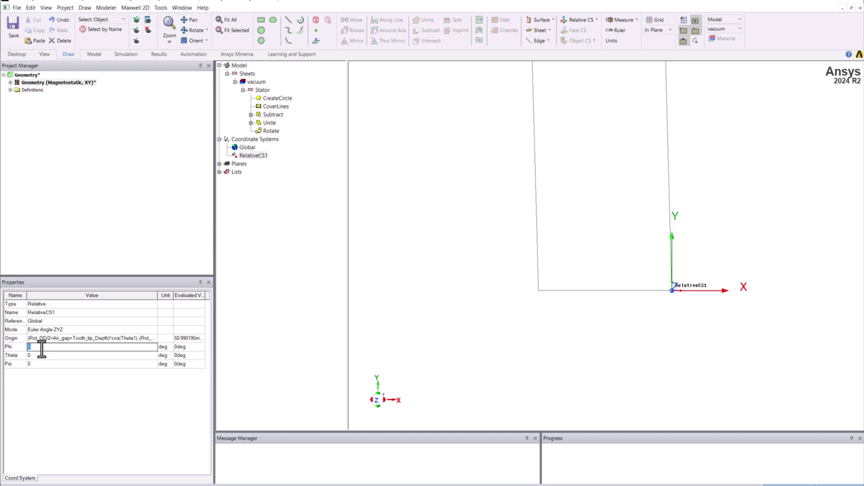
text(-)
text(Tooth_tip_Angle)
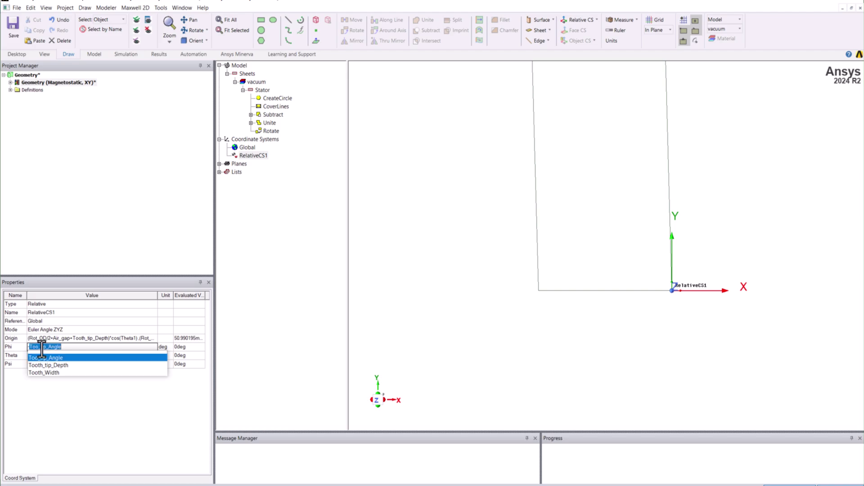
key(Return)
key(Tab)
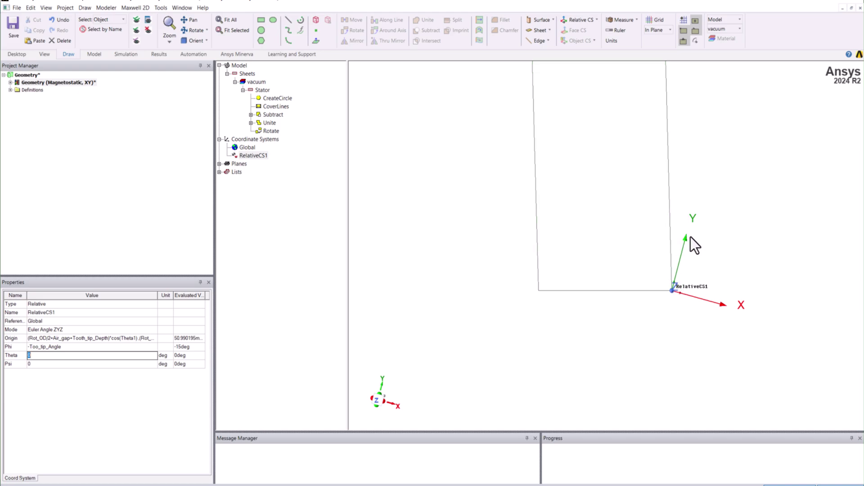
click(479, 261)
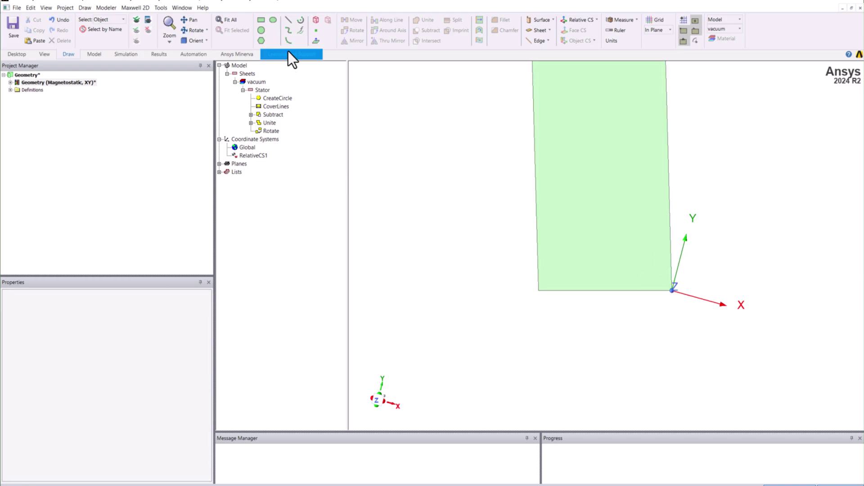
Draw a rectangle about 62.5 by 34.5 mm from the RelativeCS1 origin towards the upper inner edge of the stator
click(229, 19)
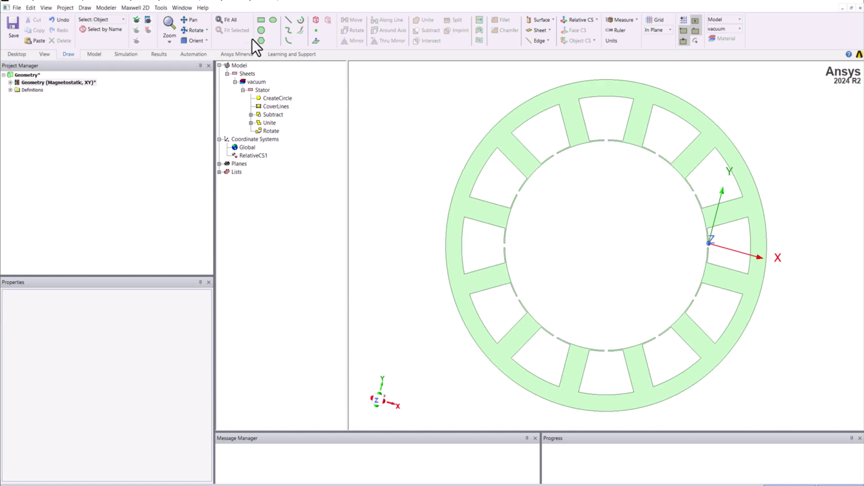
click(259, 22)
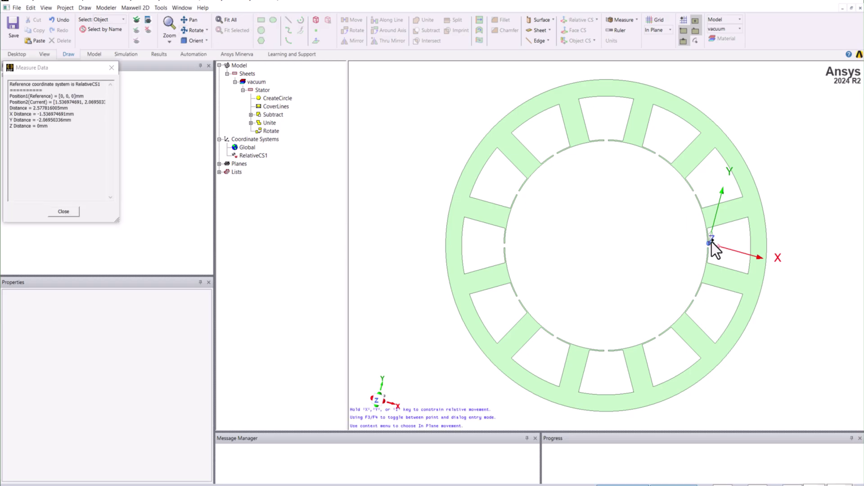
click(710, 244)
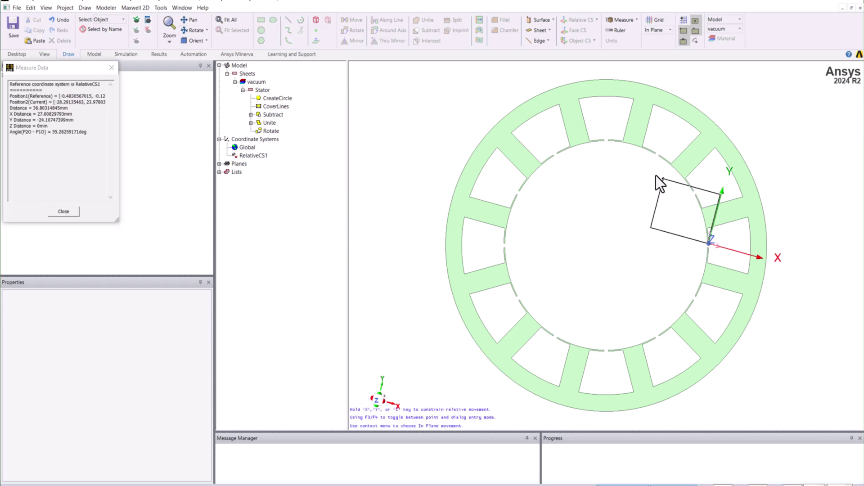
click(603, 141)
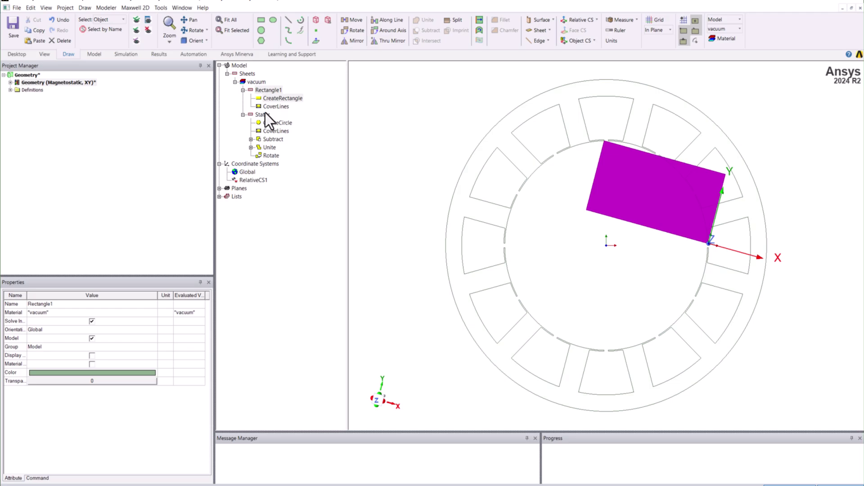
Set the rectangle's start position to 0,0,0 in RelativeCS1
click(277, 99)
click(63, 322)
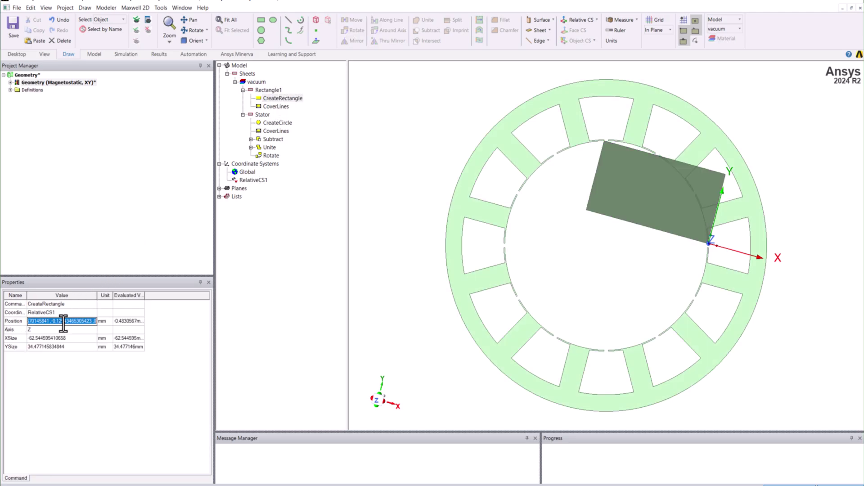
text(0,0,0)
key(Return)
key(Tab)
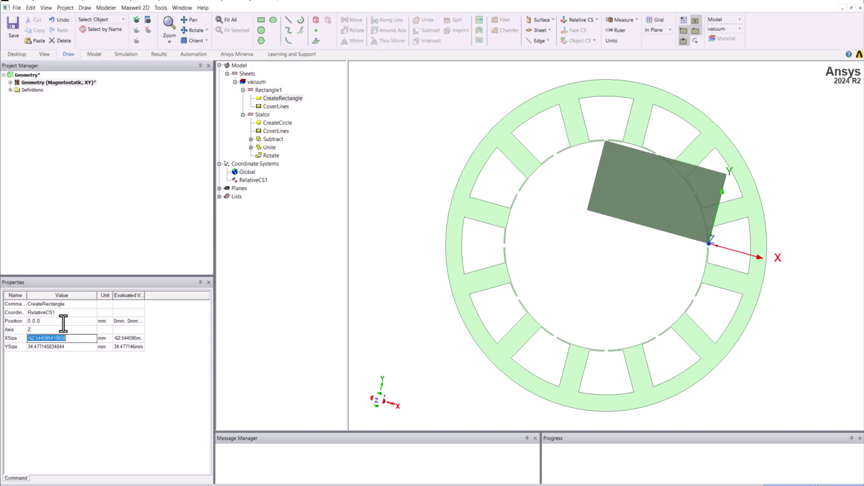
Set the rectangle's XSize to -Stat_OD/2 and YSize to Stat_OD/2, and make Global the working coordinate system
text(-)
text(Sta)
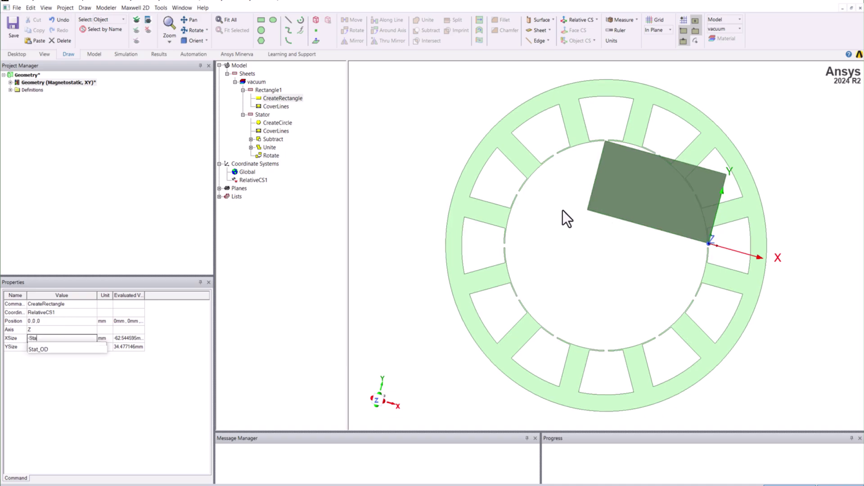
text(t_OD/2)
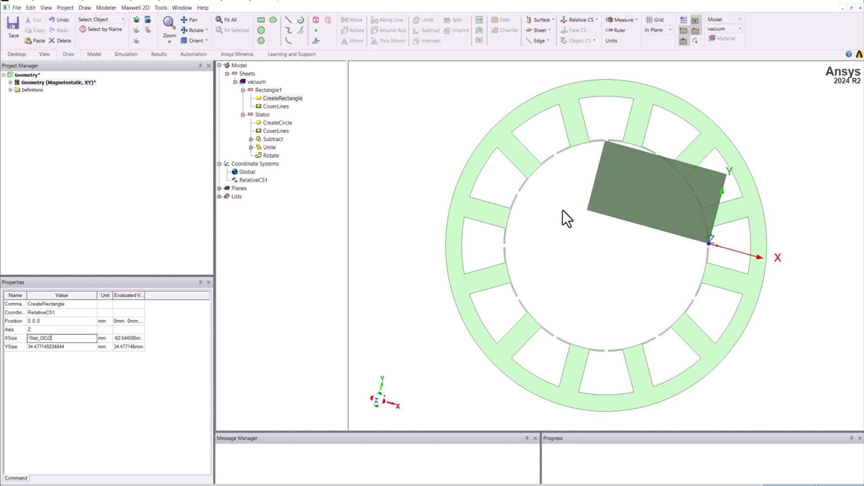
key(Tab)
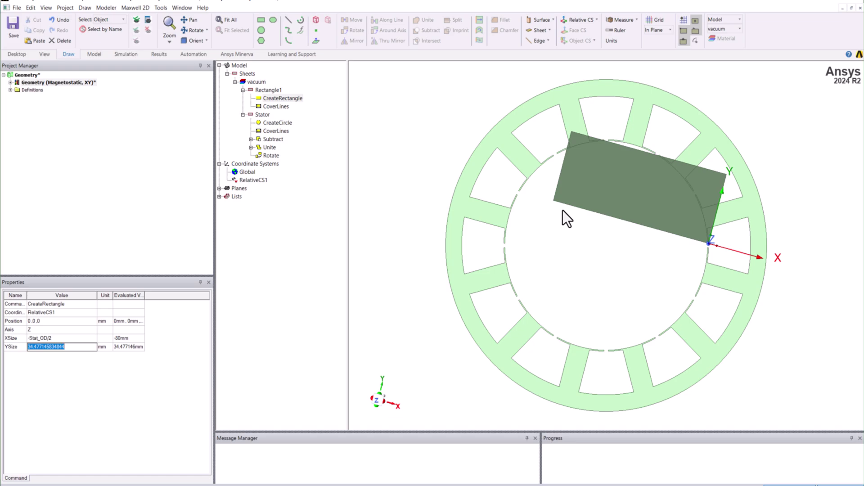
text(Stat_OD/2)
key(Return)
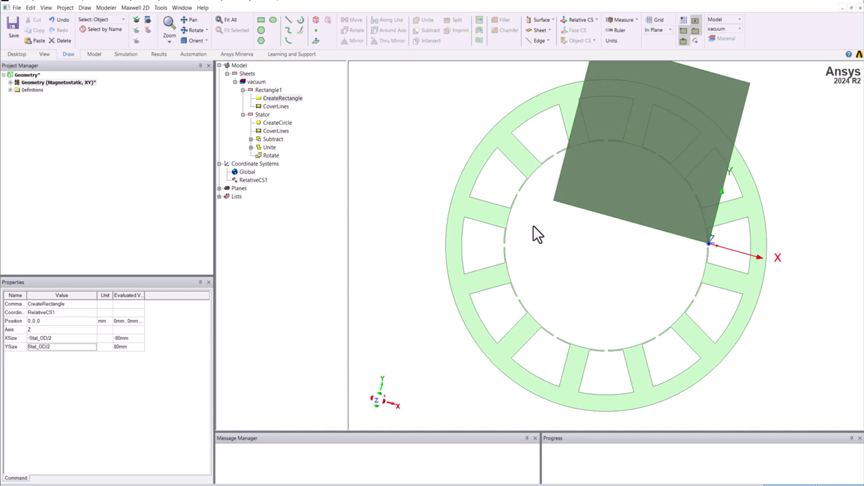
click(248, 172)
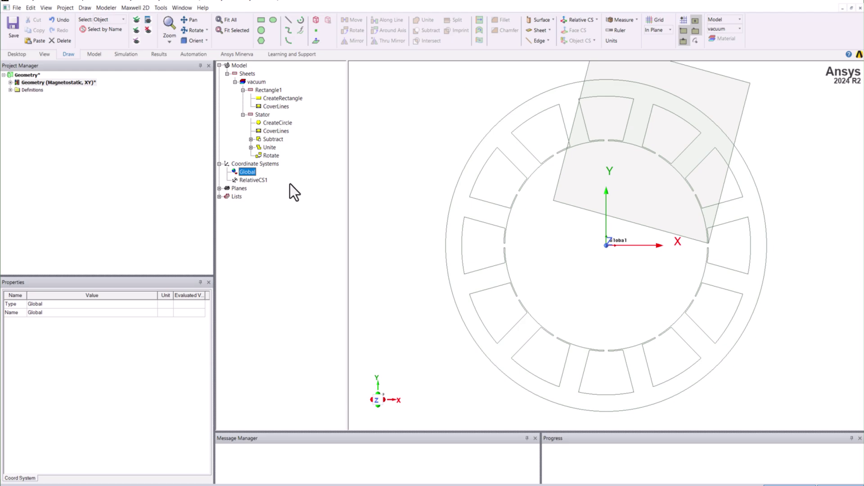
Rename RelativeCS1 as Tooth_tip_CS and make Global the working coordinate system again
click(246, 180)
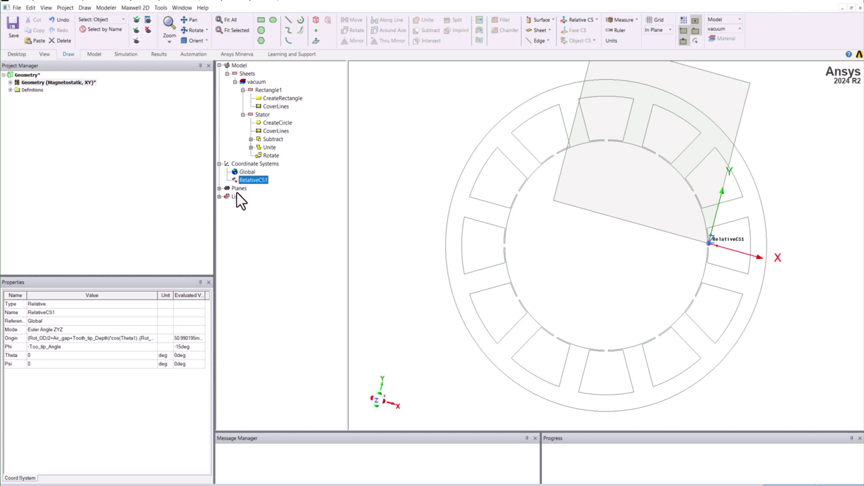
click(67, 313)
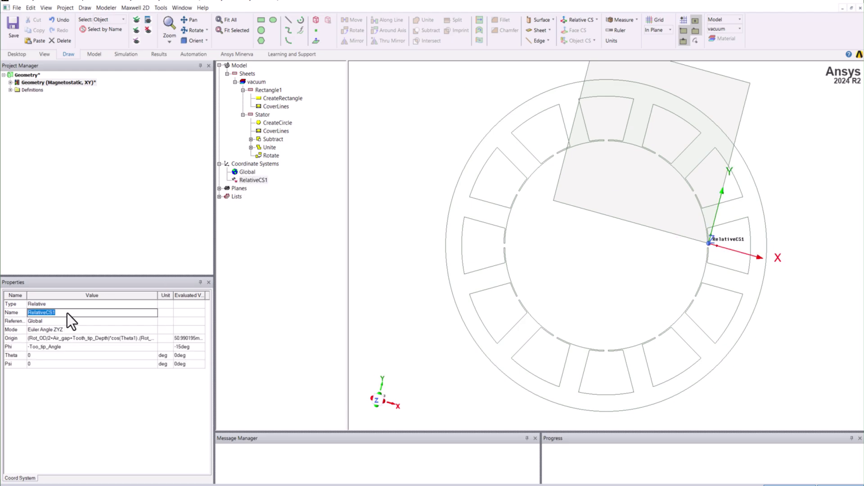
text(Tooth_tip_CS)
key(Tab)
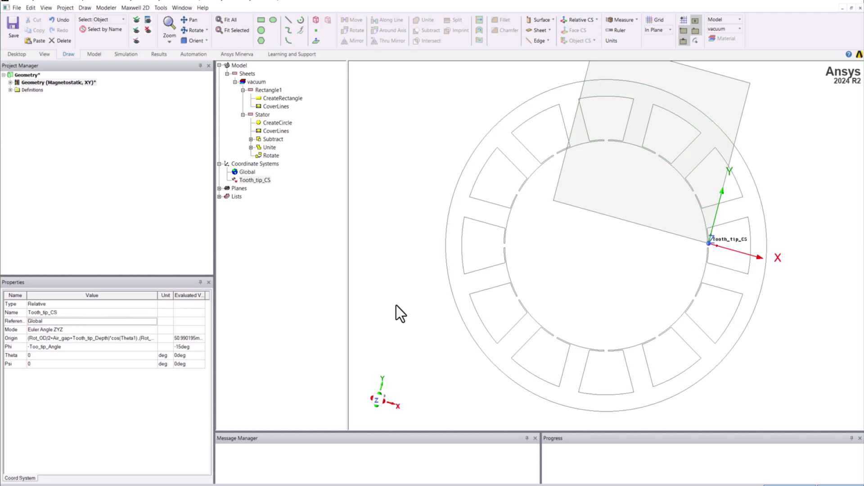
click(247, 174)
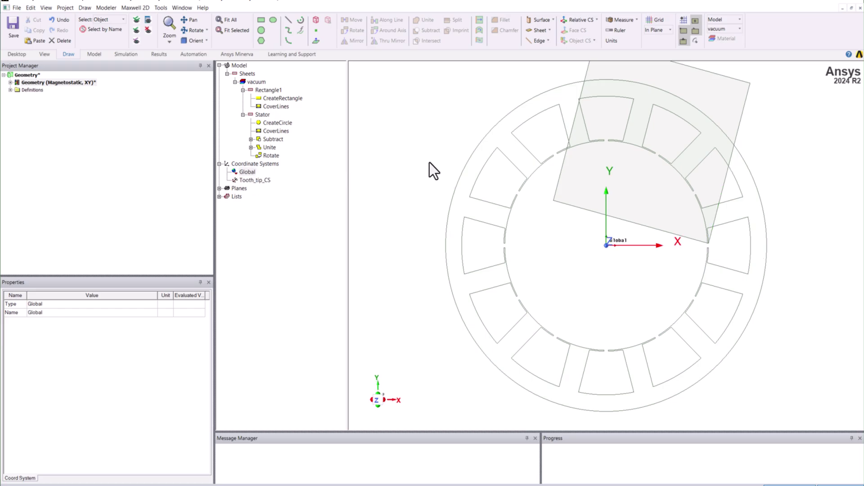
click(429, 172)
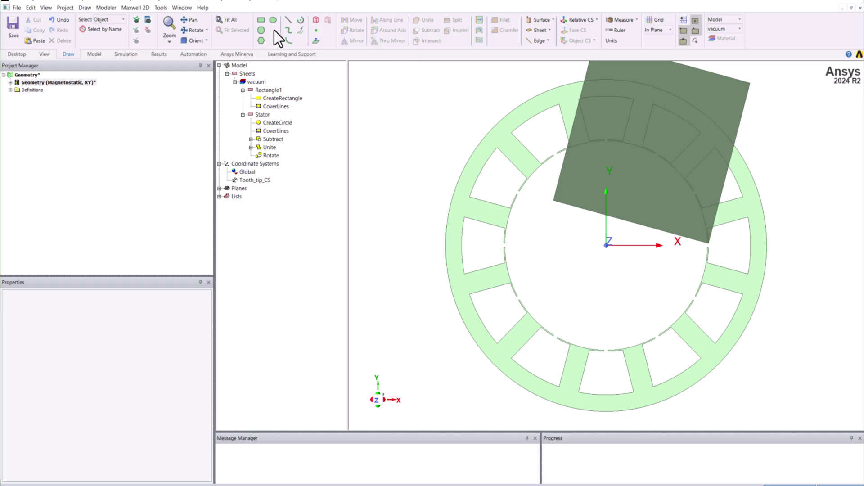
Draw a circle of about 13.9 mm radius at the stator's centre and set its center position to 0,0,0
click(261, 30)
click(607, 246)
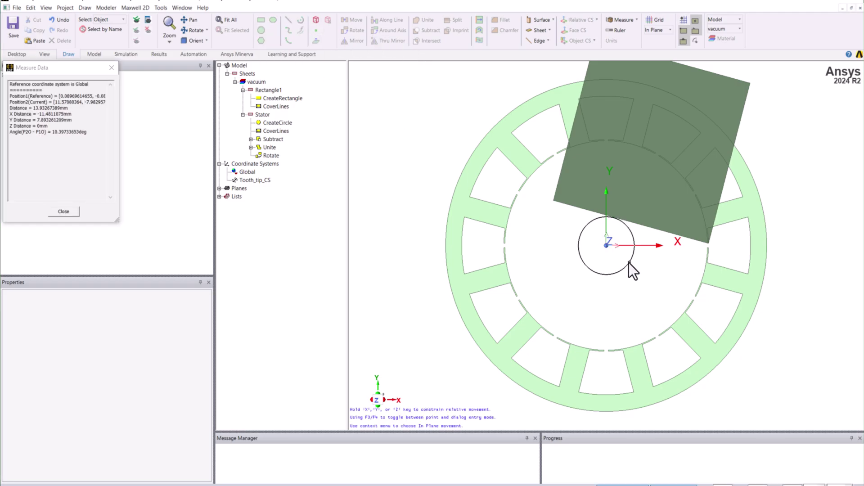
click(629, 262)
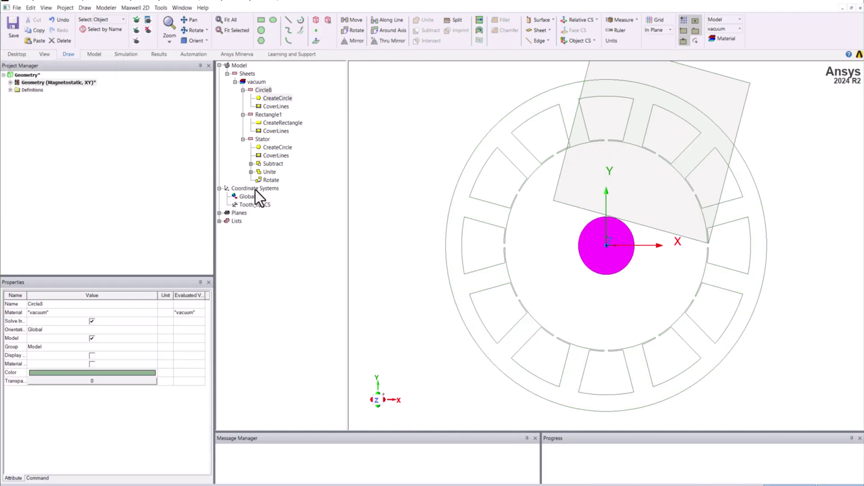
click(336, 228)
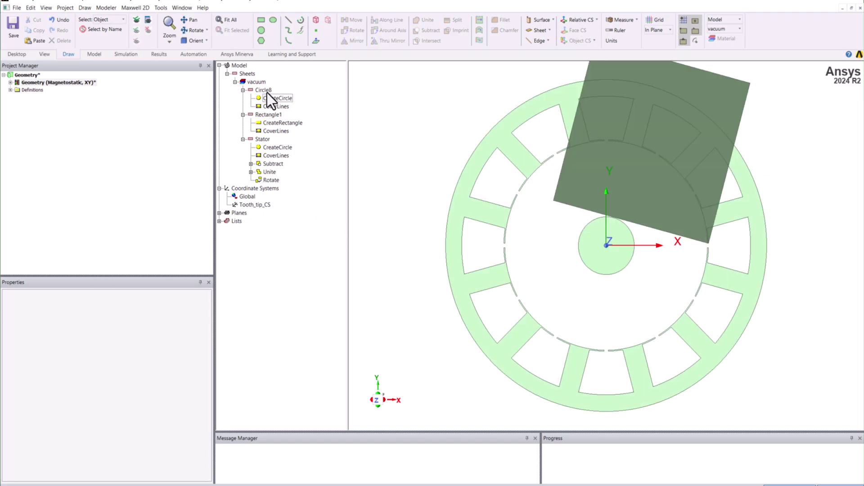
click(270, 99)
click(65, 322)
text(0,0,0)
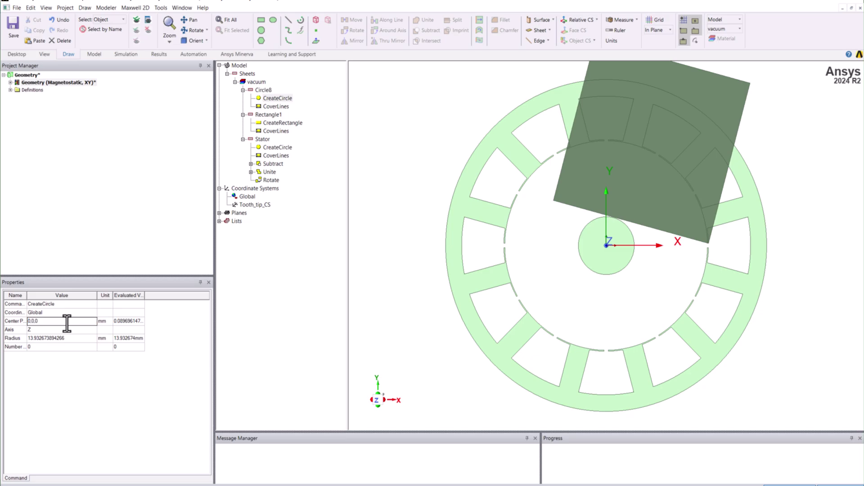
key(Return)
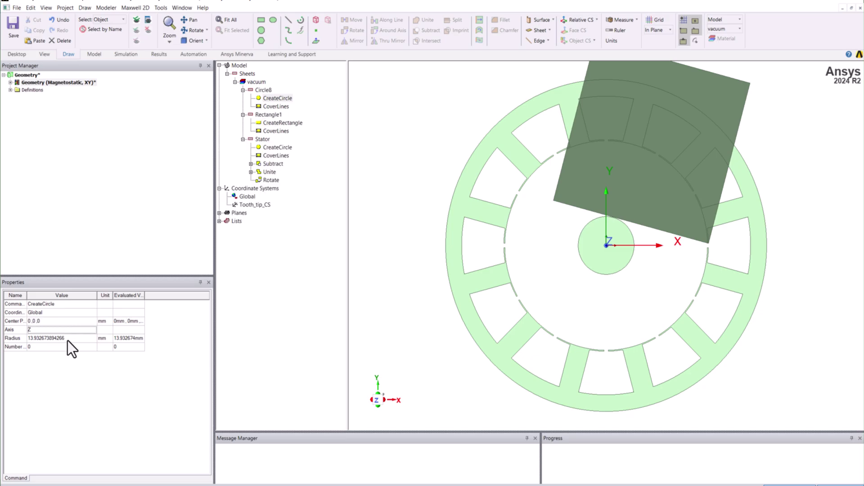
Set the new circle's radius to Rot_OD/2+Air_gap
click(70, 340)
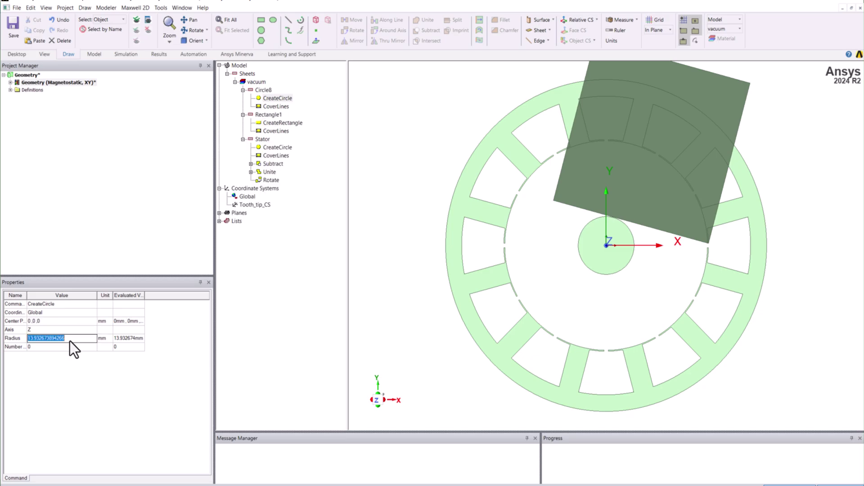
text(Rot)
key(Down)
key(Down)
key(Return)
text(/2+Ai)
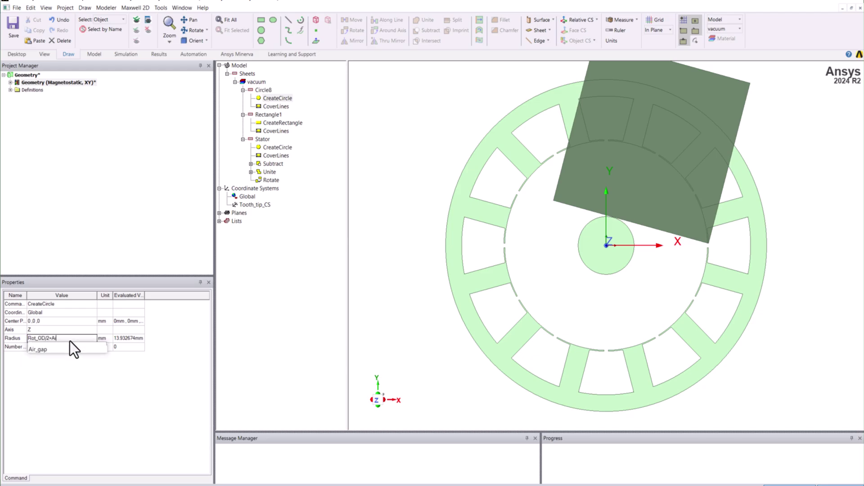
key(Down)
key(Return)
key(Tab)
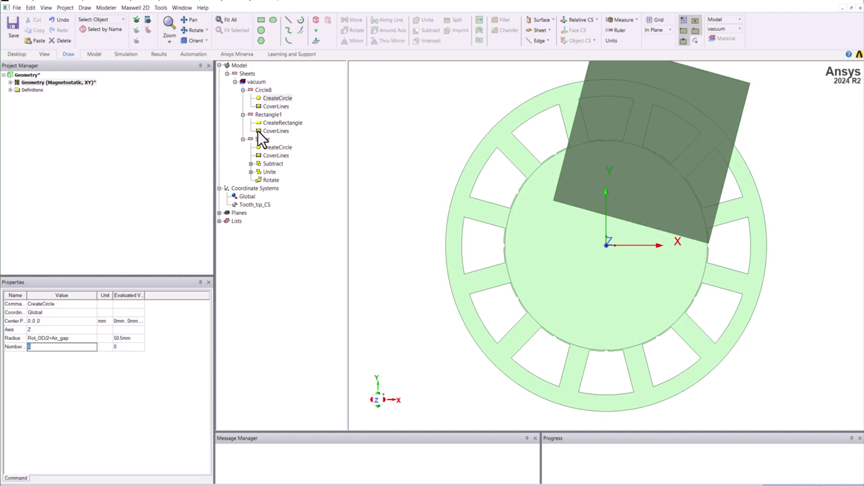
Subtract the new circle from Rectangle1 without cloning the tool object
click(266, 115)
ctrl+click(265, 90)
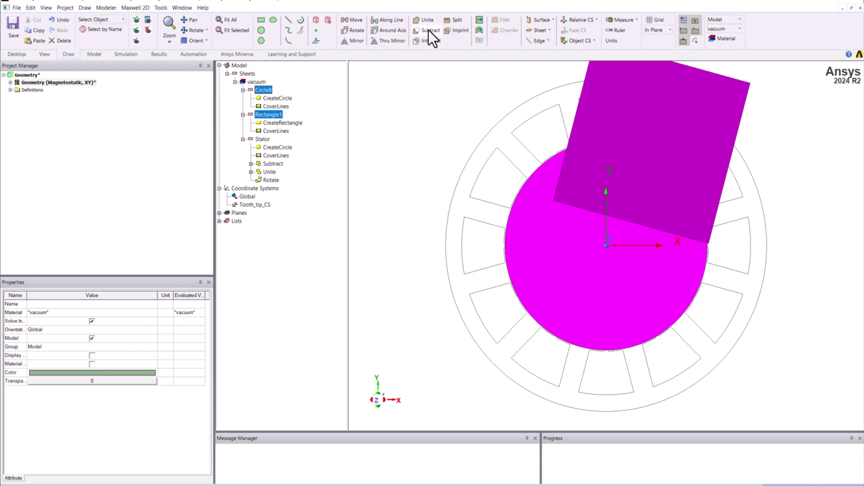
click(428, 30)
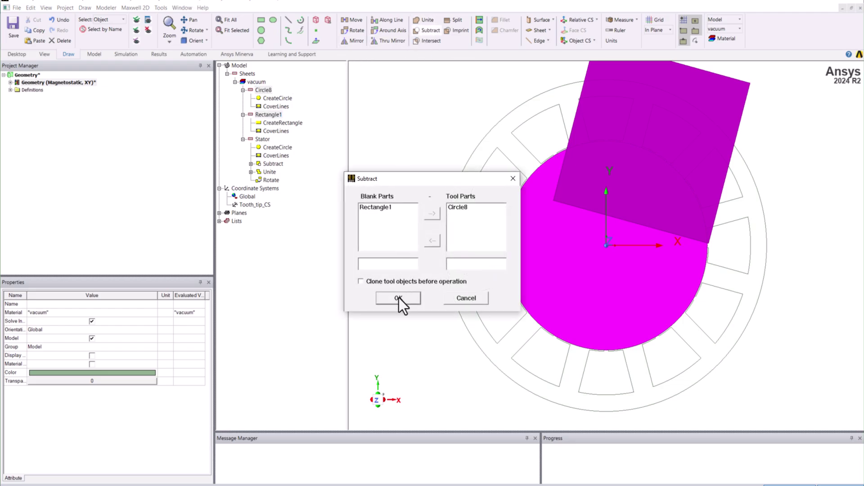
click(398, 298)
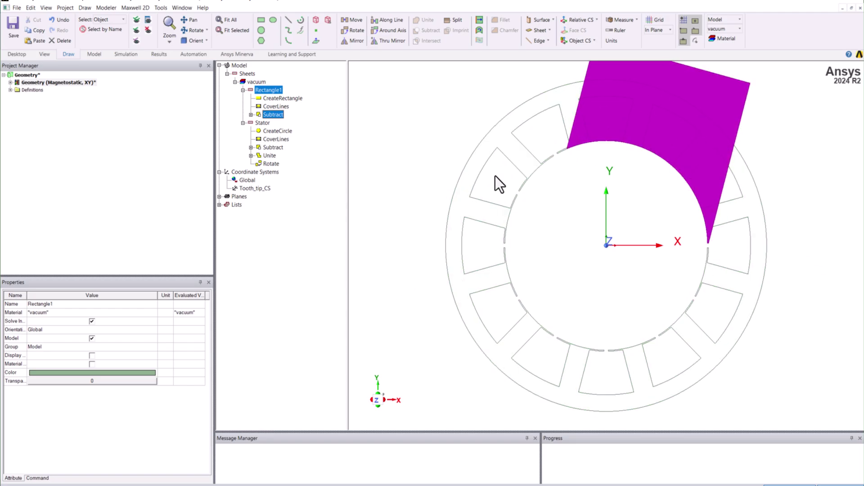
click(827, 143)
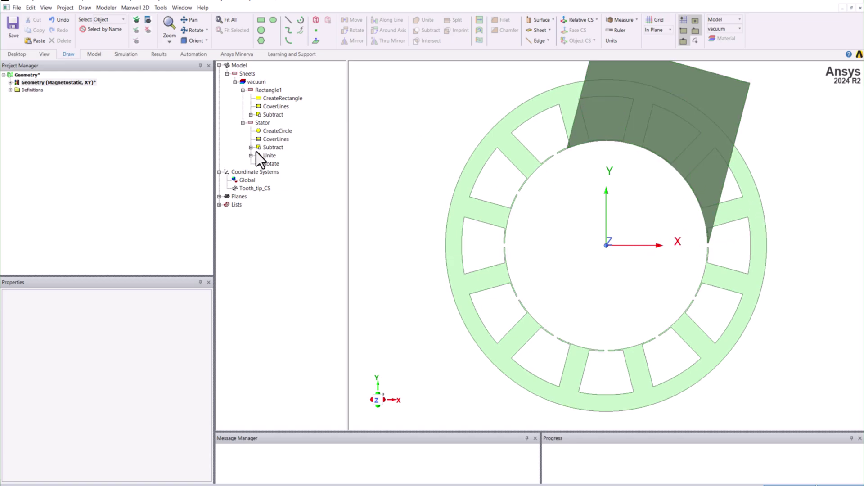
Create a rotated relative coordinate system at the Global origin with its X axis pointing towards about 75, 20 mm
click(247, 179)
click(433, 76)
click(597, 19)
click(584, 38)
click(758, 203)
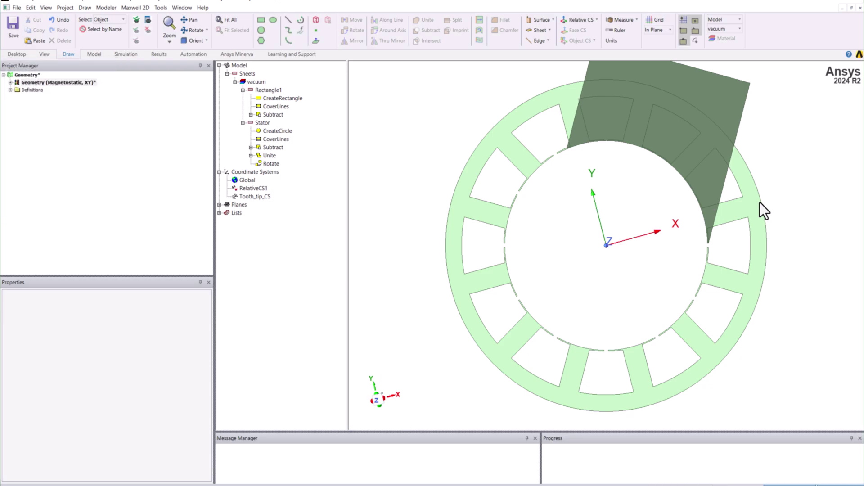
Switch RelativeCS1 to Euler Angle ZYZ mode and set its Psi angle to 0
click(247, 189)
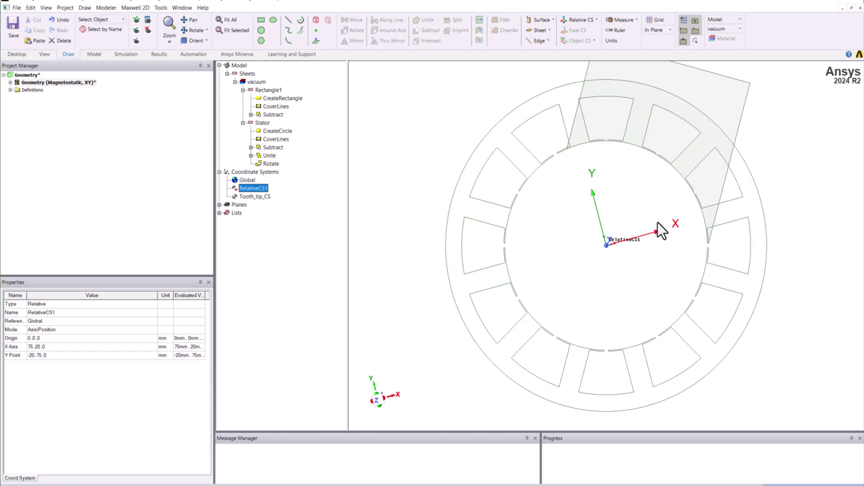
click(58, 331)
click(75, 349)
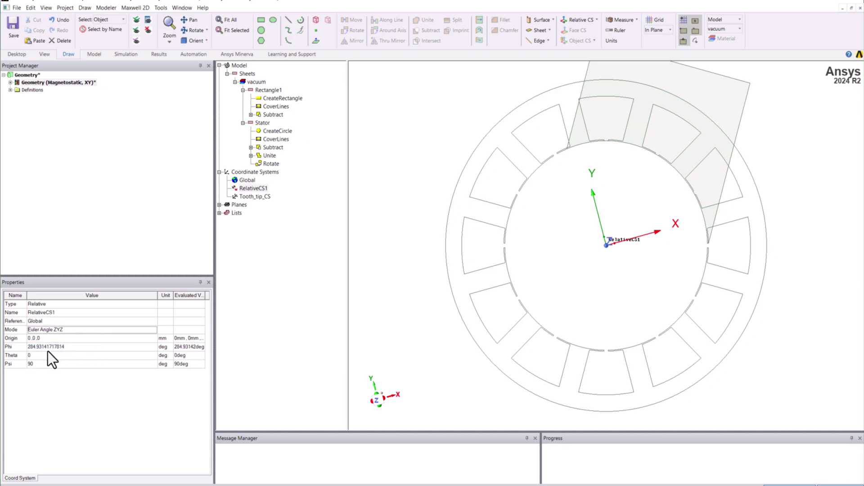
click(74, 349)
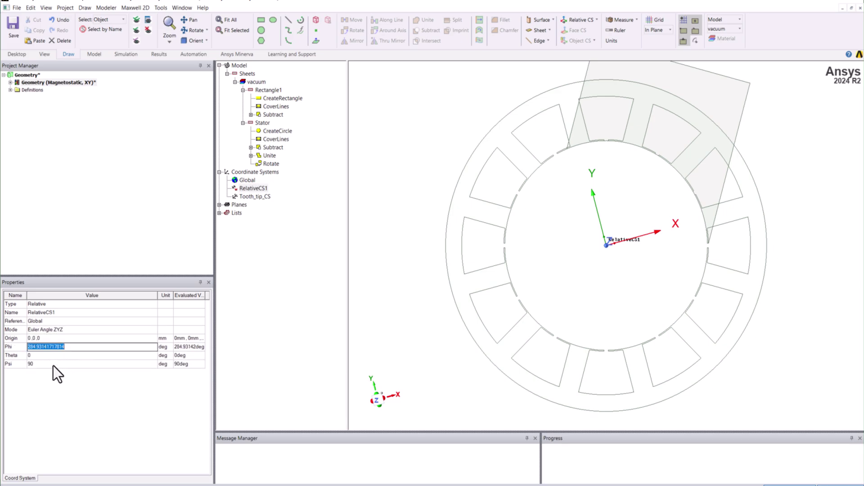
click(53, 366)
text(0)
key(Return)
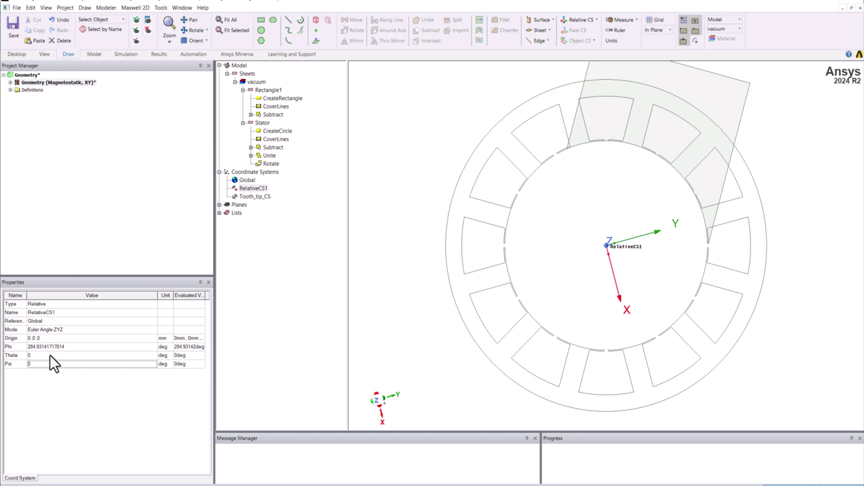
Set the Phi angle of RelativeCS1 to 360deg/Slots/2
click(69, 347)
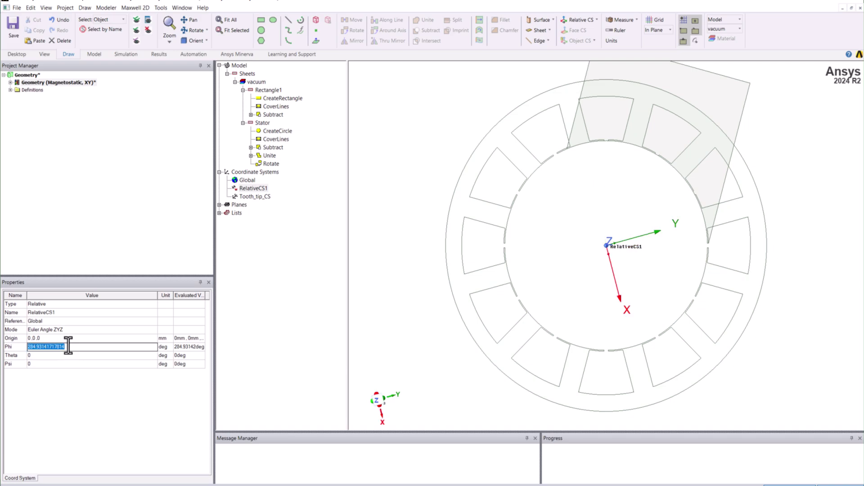
text(360deg/Sl)
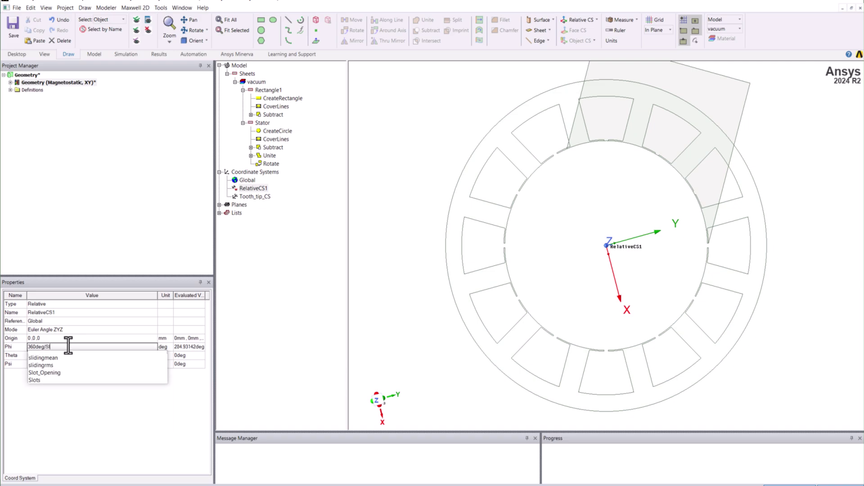
text(ots/2)
key(Tab)
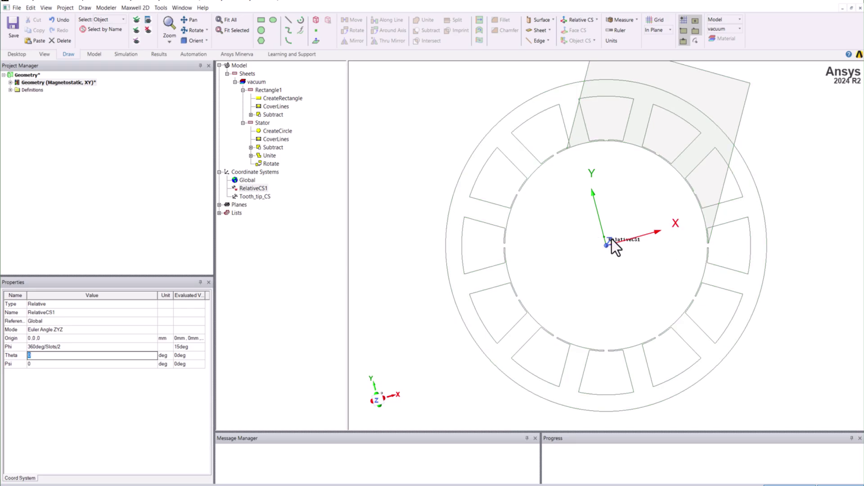
click(299, 304)
Open the name of RelativeCS1 for editing
click(247, 189)
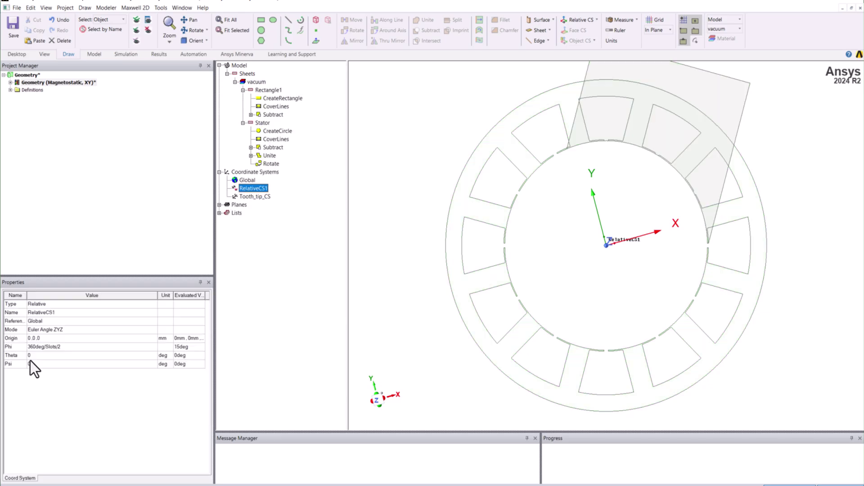
click(60, 315)
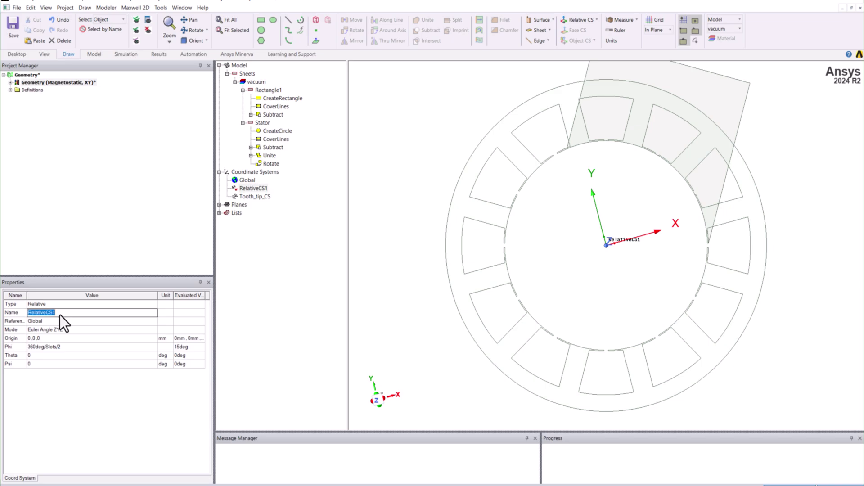
Rename the relative coordinate system RelativeCS1 to Slot_Centre_CS
text(Slots_CS)
key(Return)
click(37, 315)
text(Centre_CS)
key(Return)
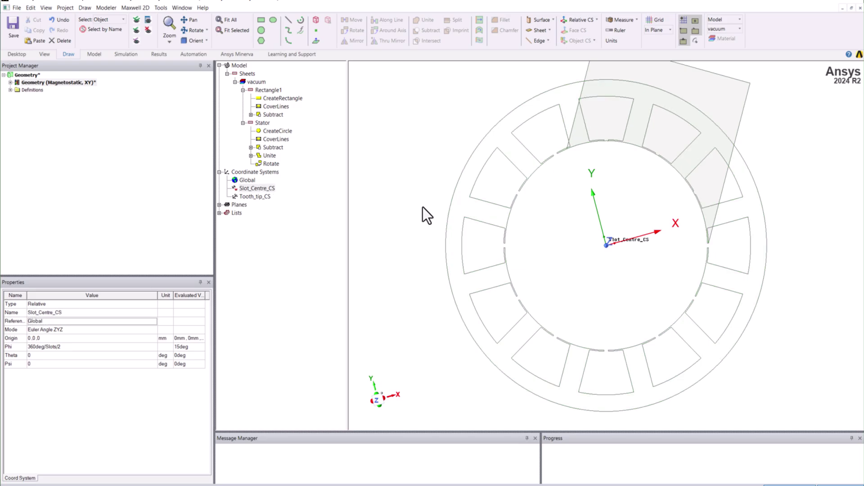
Create an offset relative coordinate system based on Slot_Centre_CS, with its origin about 5 mm along negative Y
click(359, 260)
click(234, 180)
click(256, 201)
click(257, 189)
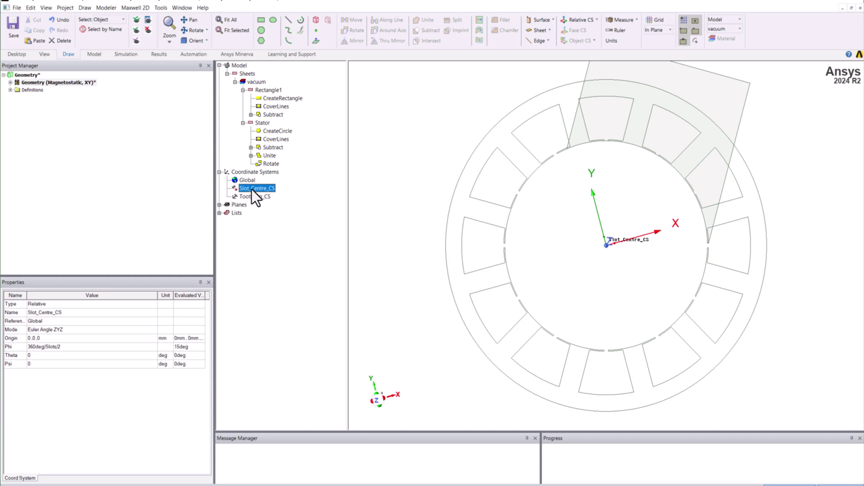
click(597, 20)
click(587, 30)
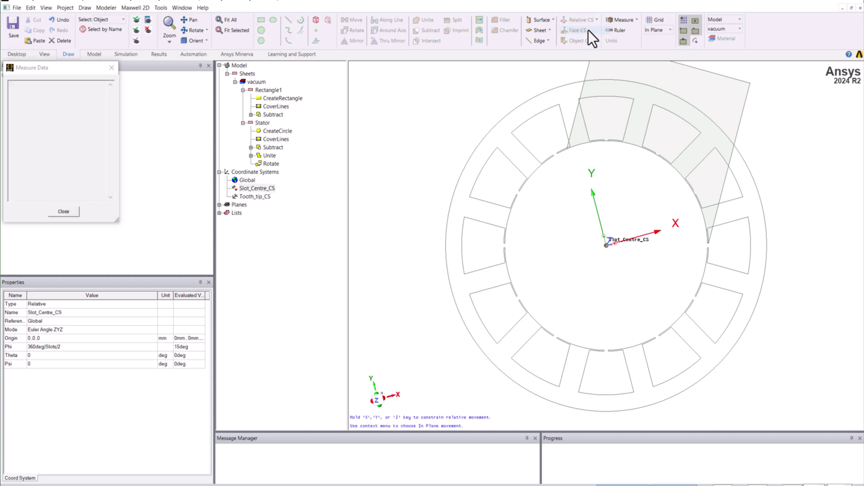
click(609, 256)
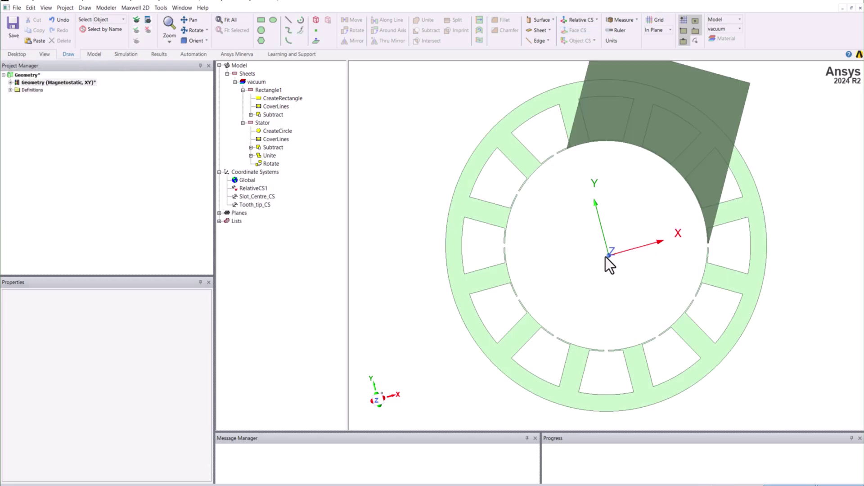
Set the new relative coordinate system's origin to 0mm, -Tooth_Width/3, 0mm
click(245, 188)
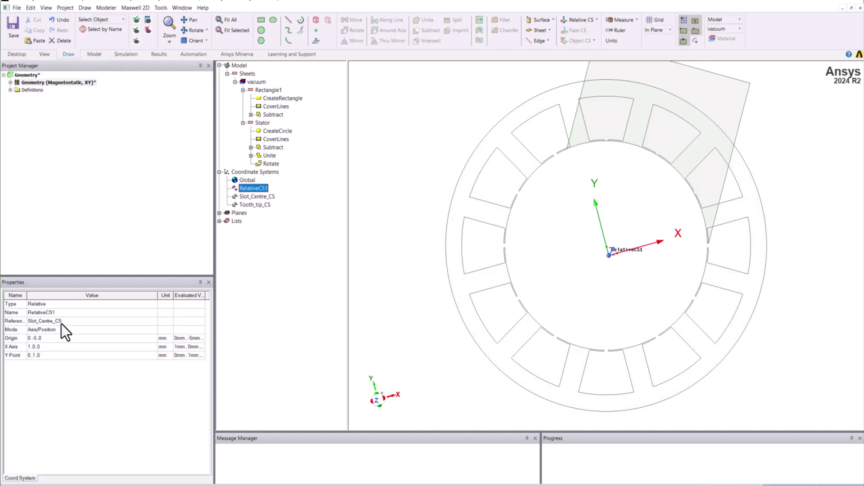
click(34, 342)
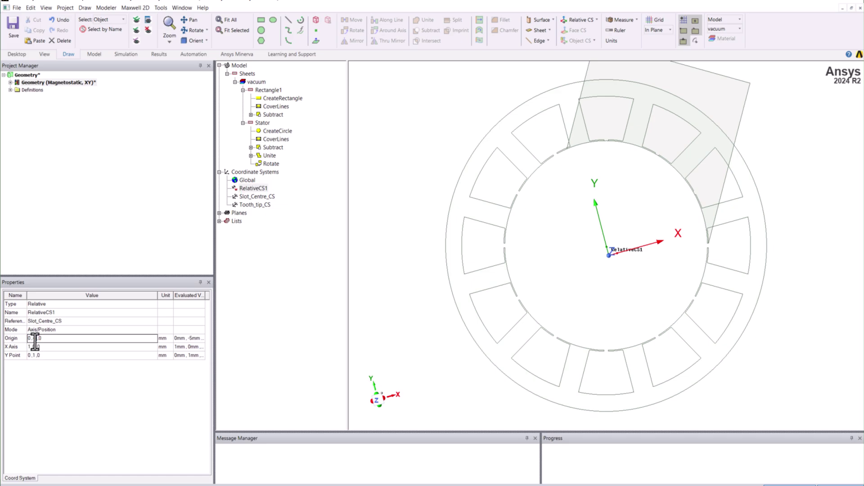
text(t)
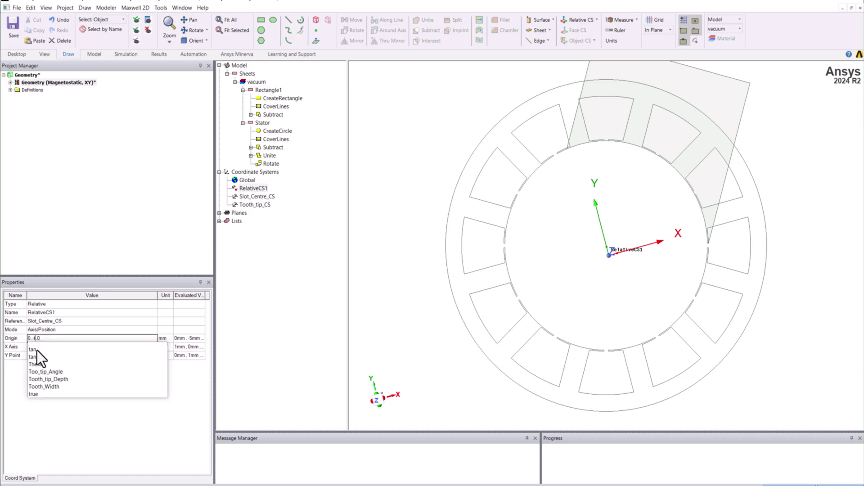
key(Down)
key(Down)
key(Return)
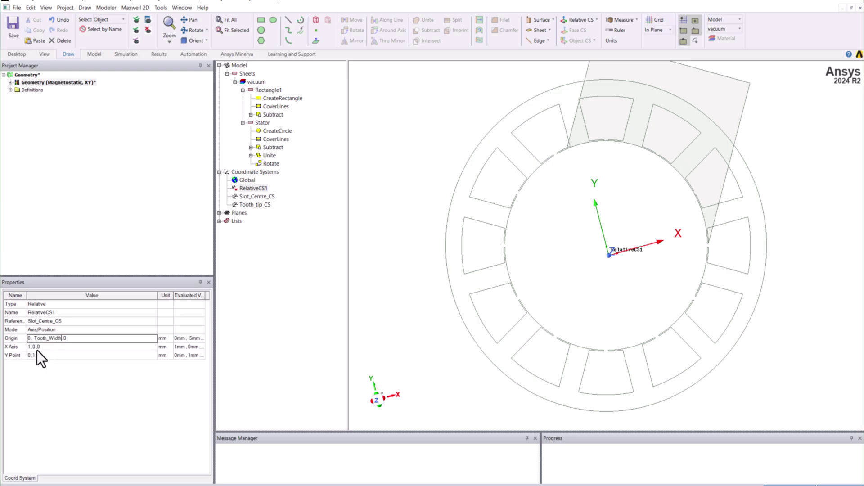
text(/3)
click(37, 348)
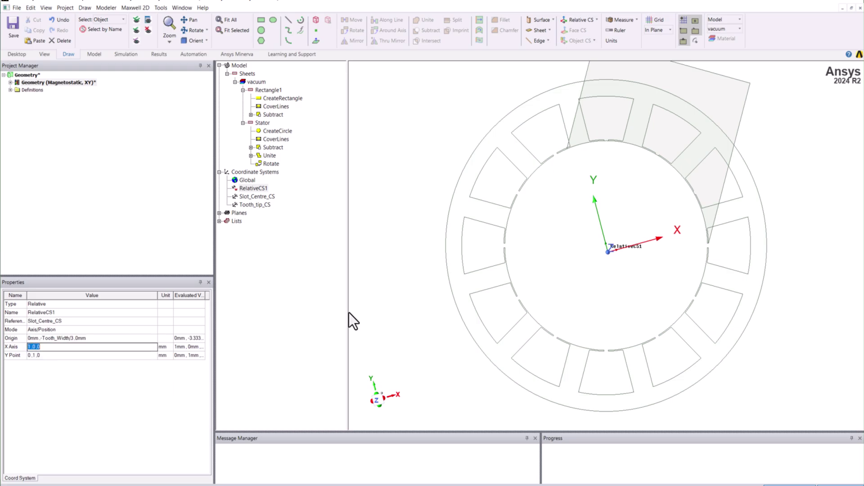
Split Rectangle1 with the ZX plane of RelativeCS1, keeping only the negative side
click(253, 190)
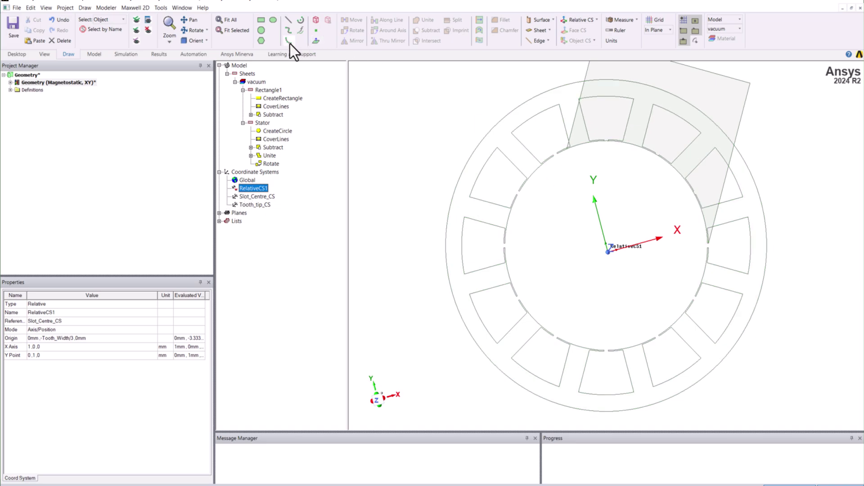
click(263, 91)
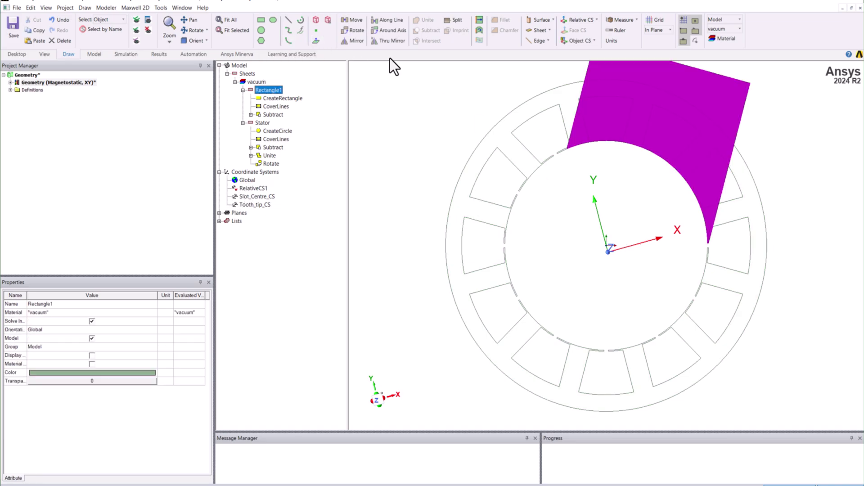
click(447, 21)
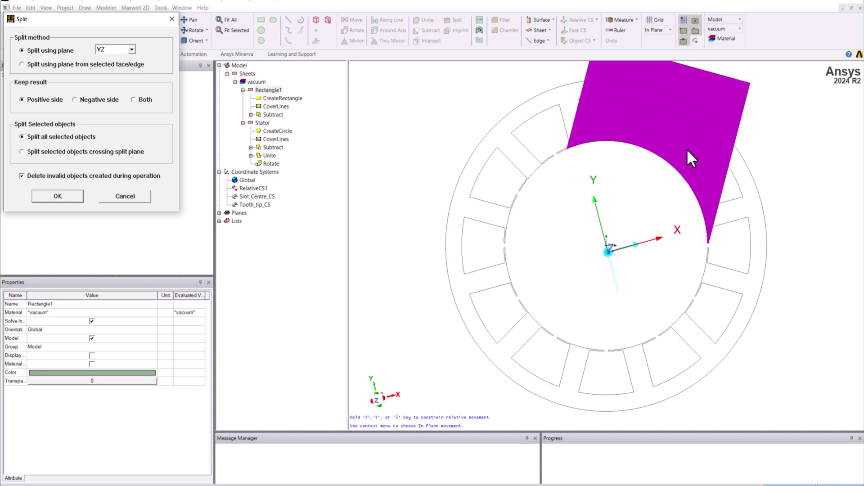
click(126, 48)
click(111, 73)
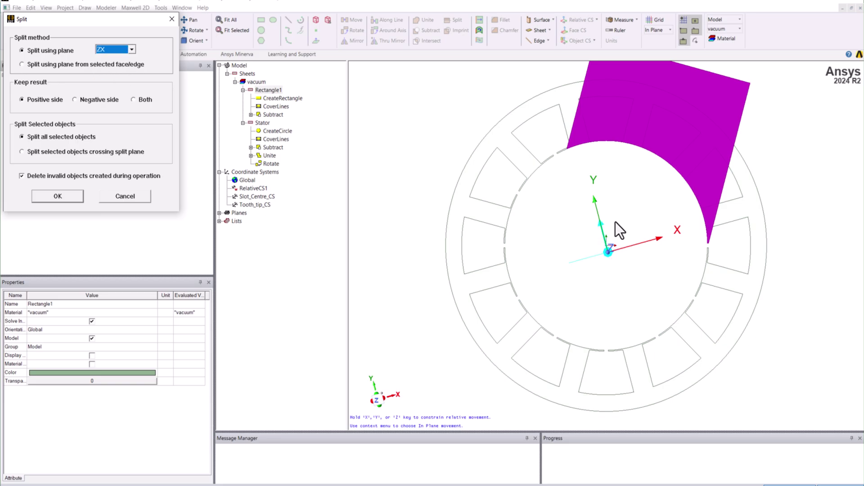
click(82, 101)
click(58, 197)
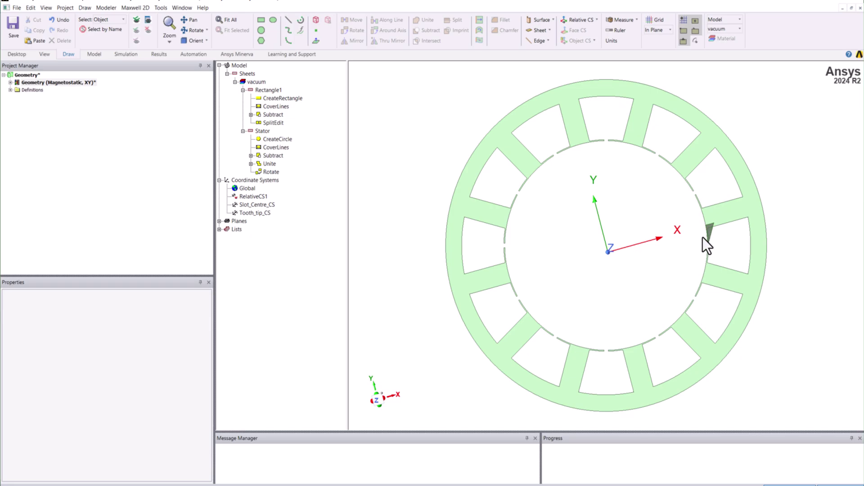
Duplicate Rectangle1 around the X axis of Slot_Centre_CS by 180 deg, total number 2, attached to the original object
click(256, 206)
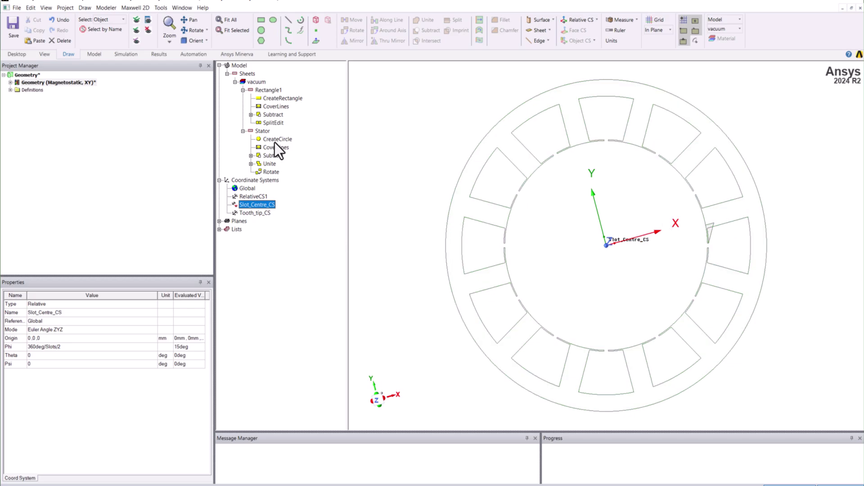
click(269, 91)
click(391, 34)
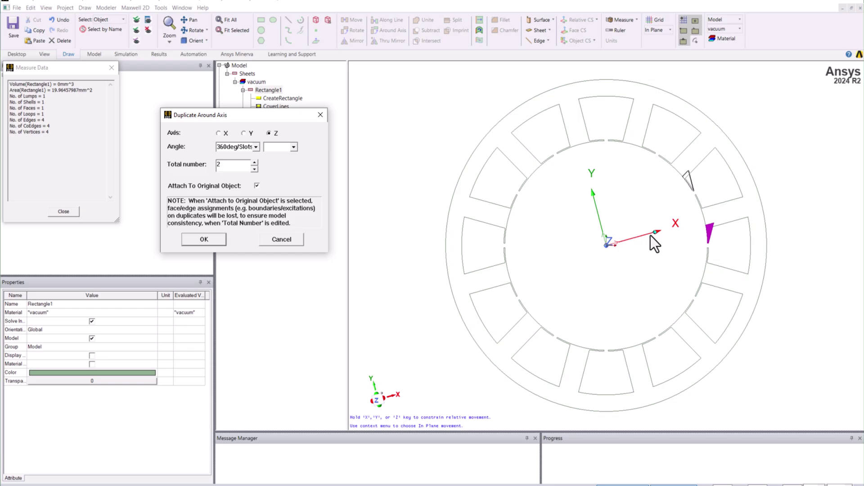
click(219, 133)
double_click(233, 147)
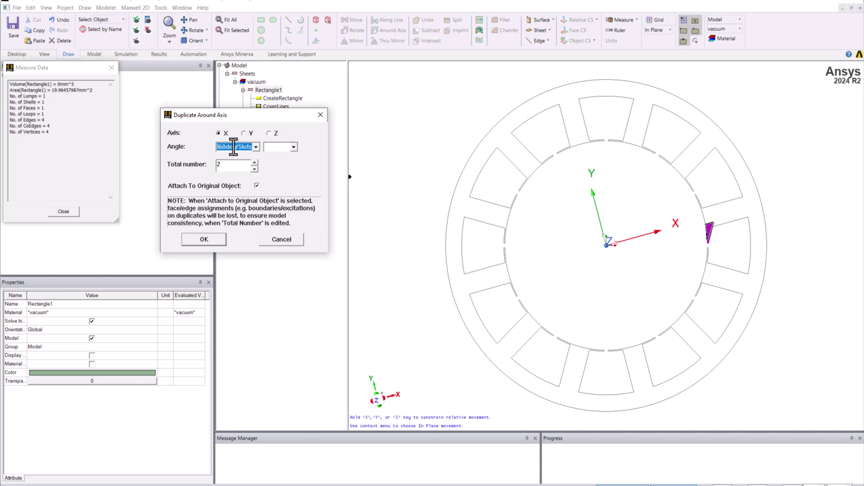
text(180deg)
click(238, 167)
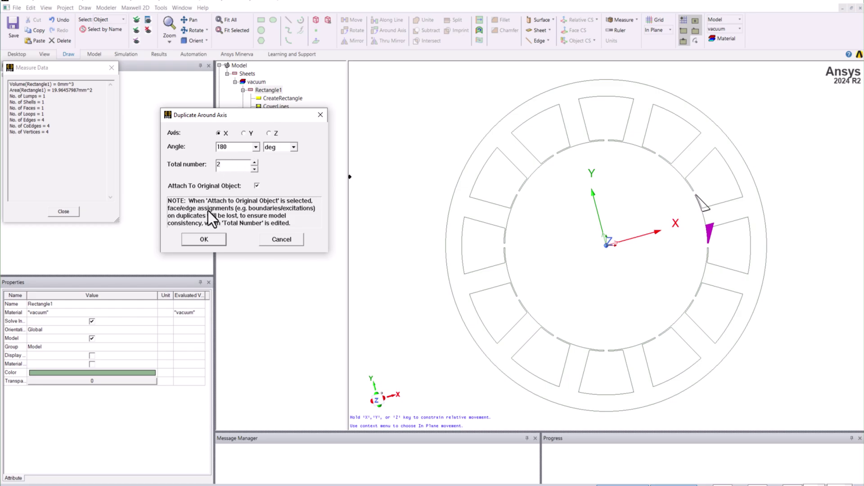
click(211, 241)
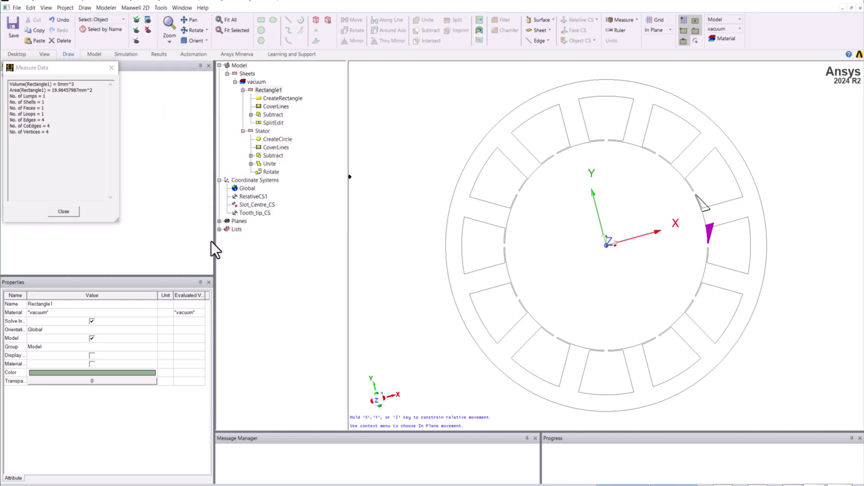
click(811, 196)
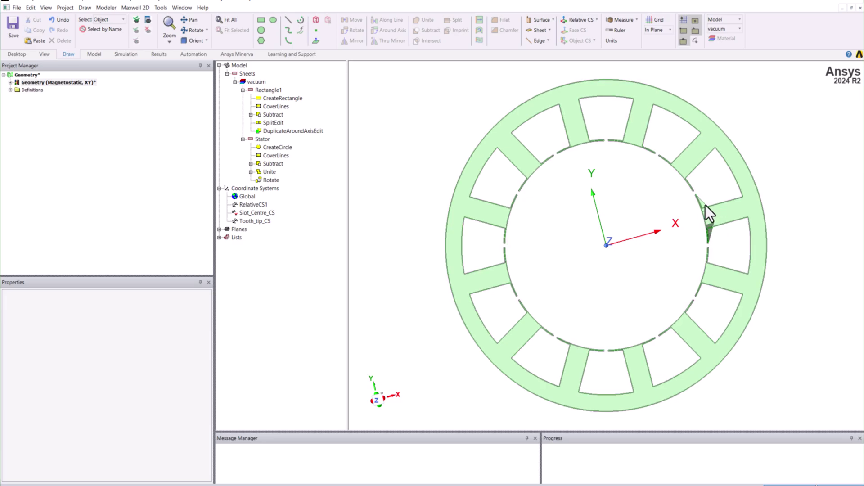
Duplicate Rectangle1 around the Global Z axis by 360deg/Slots, total number 2, attached to the original object
click(247, 197)
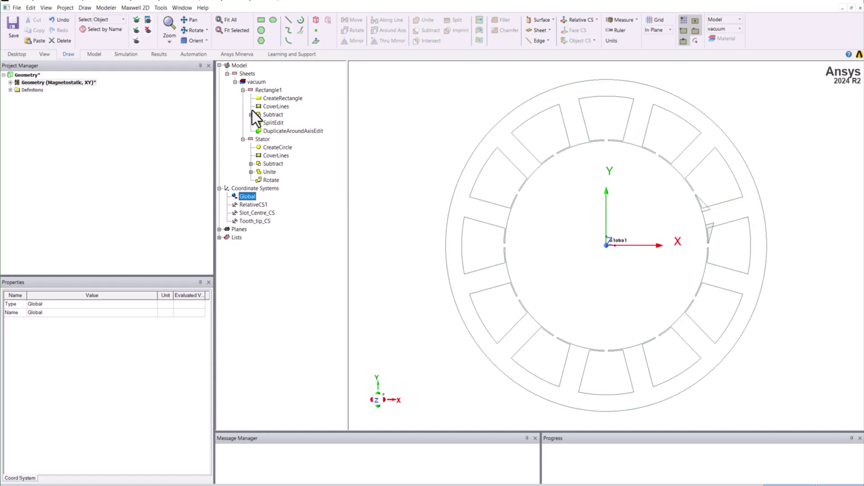
click(267, 91)
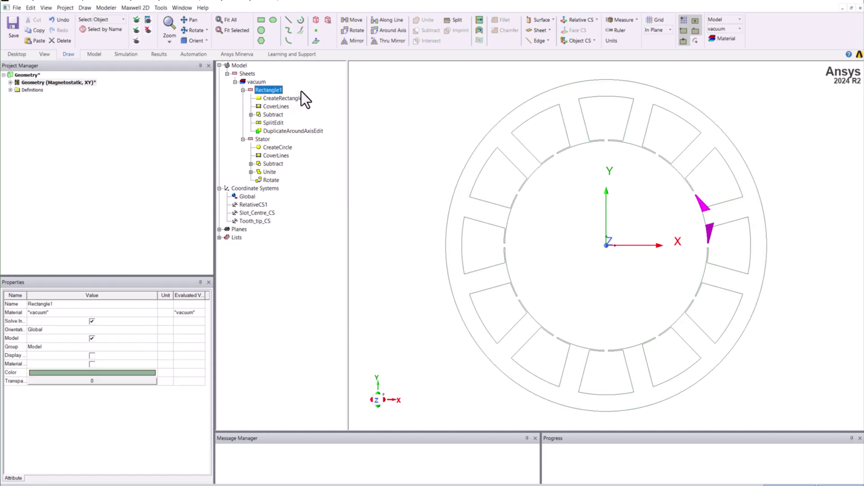
click(392, 33)
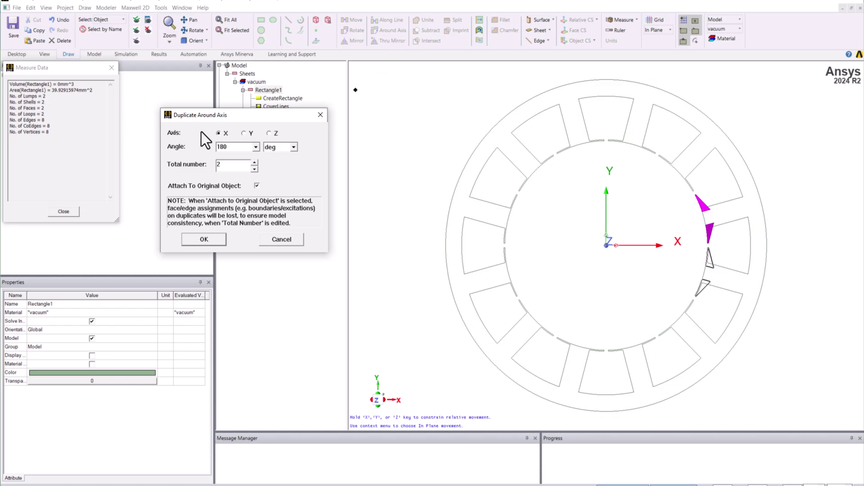
click(269, 133)
double_click(230, 147)
text(3)
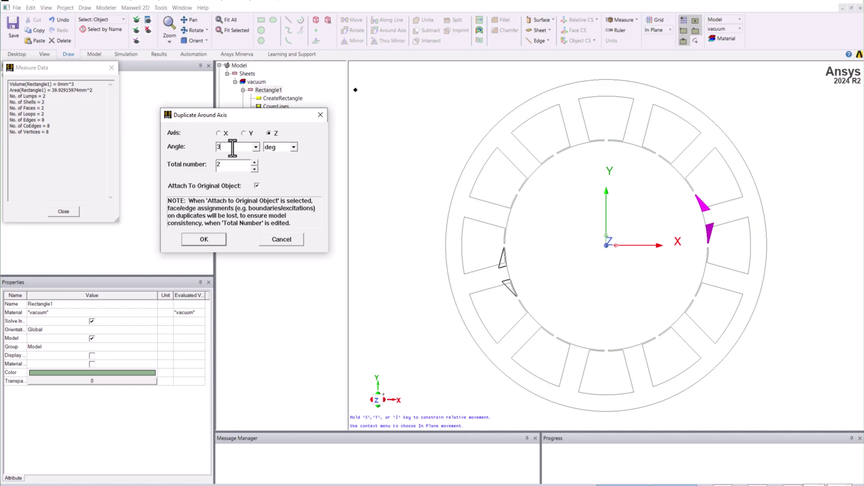
text(60deg/Slots)
click(231, 166)
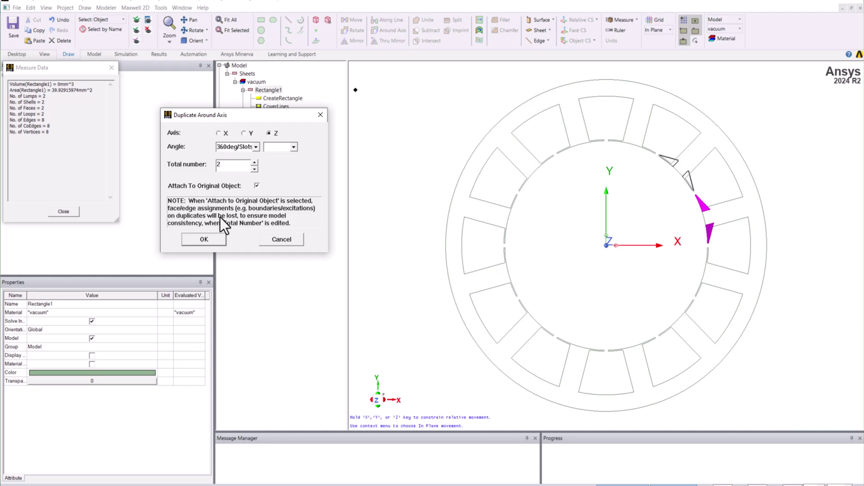
click(217, 239)
Set the total number of Rectangle1's Z-axis duplication to the variable Slots
click(284, 139)
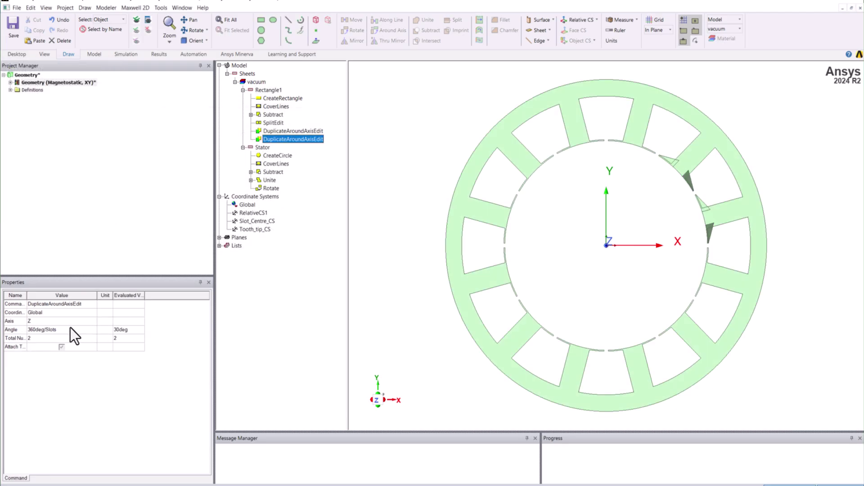
click(58, 338)
text(Slots)
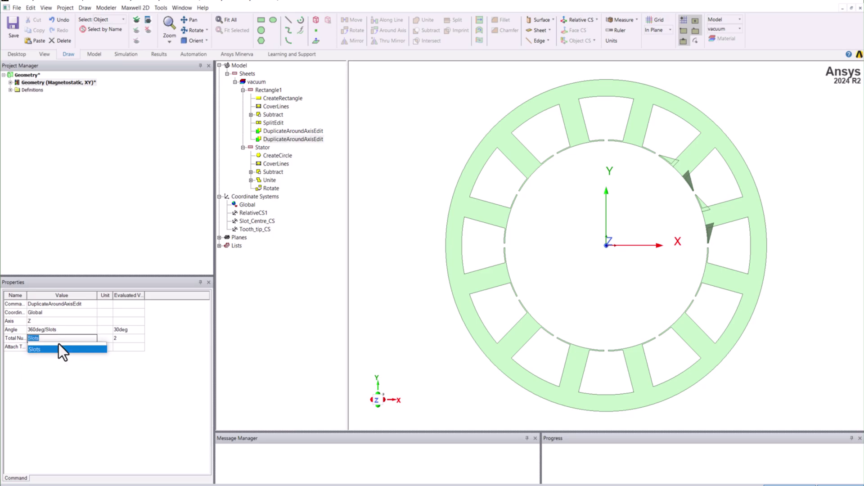
key(Return)
click(59, 344)
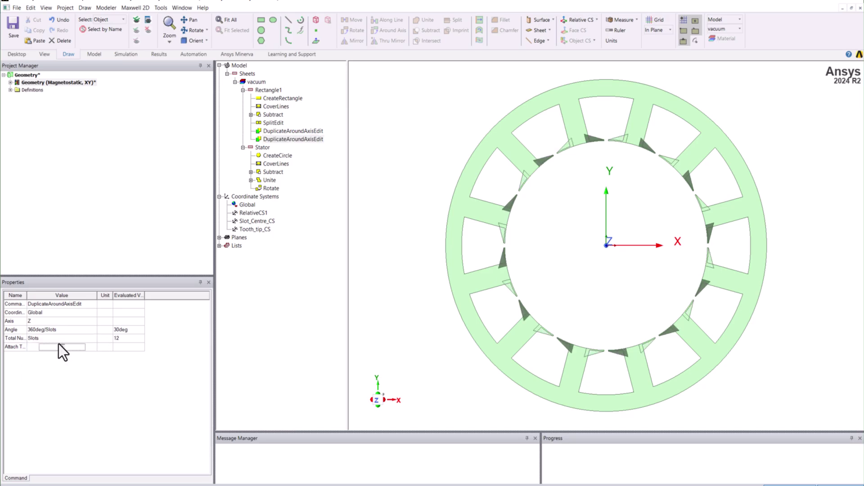
click(803, 201)
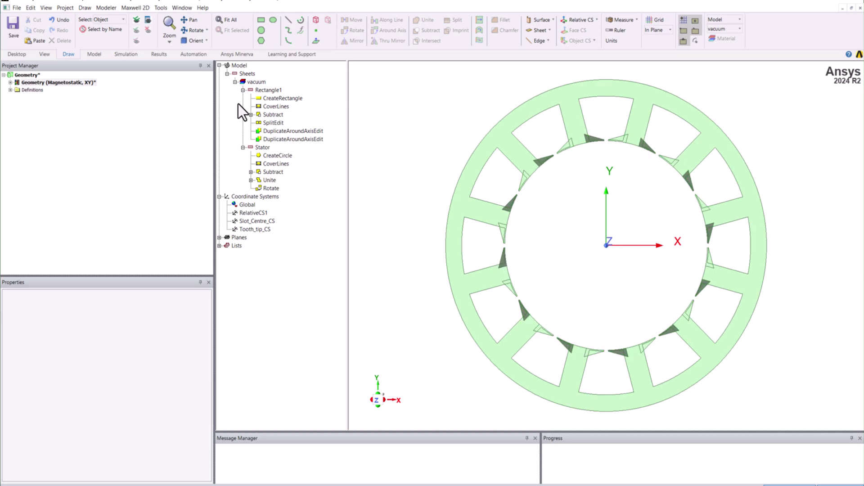
Unite the Stator with Rectangle1, keeping Stator as the base object, and inspect the tooth tips
click(243, 90)
double_click(259, 99)
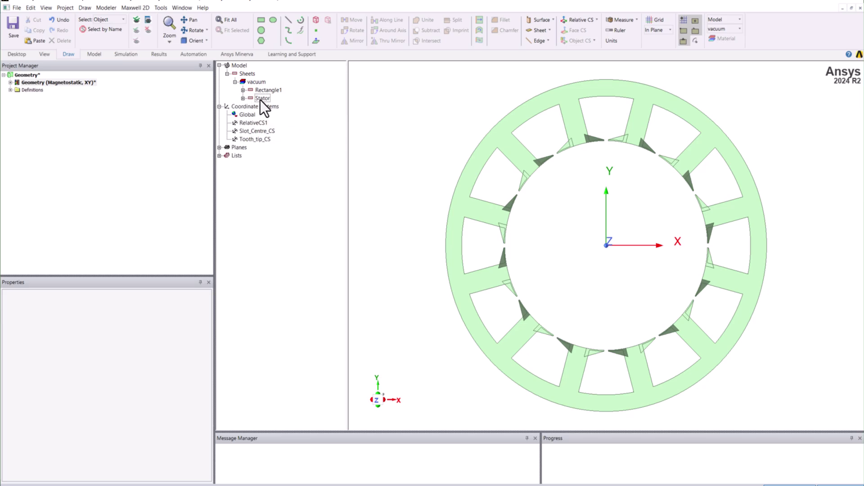
click(261, 98)
ctrl+click(269, 90)
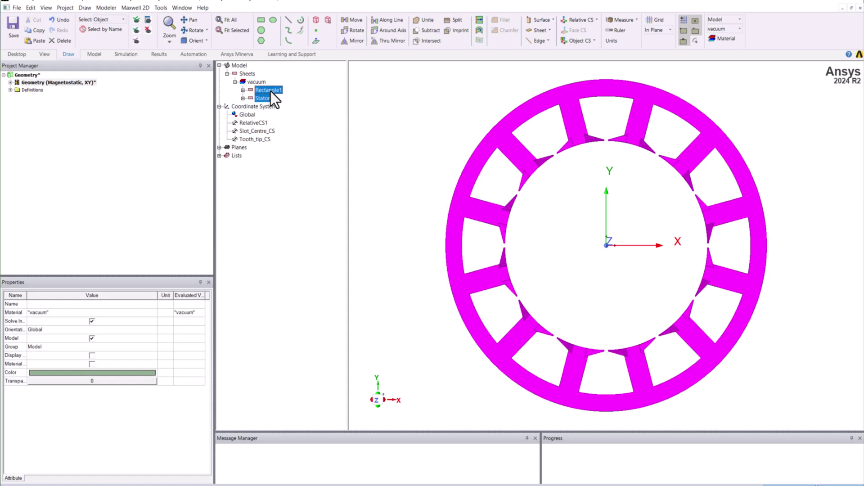
click(263, 100)
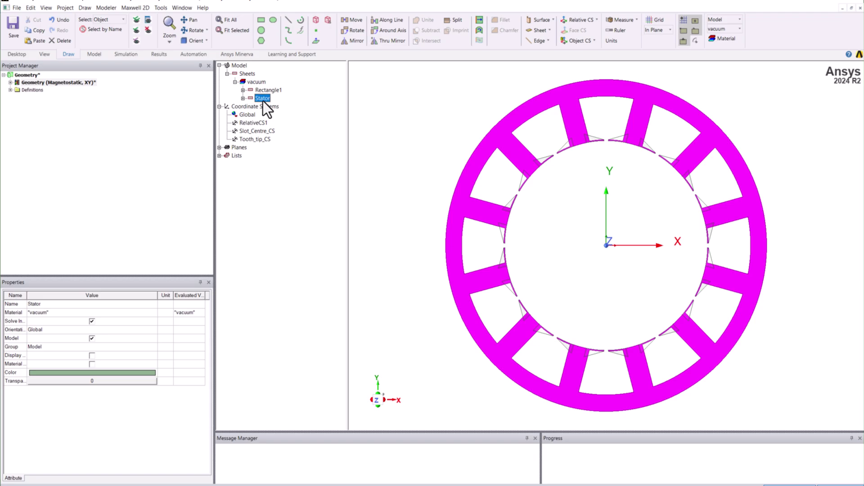
ctrl+click(269, 90)
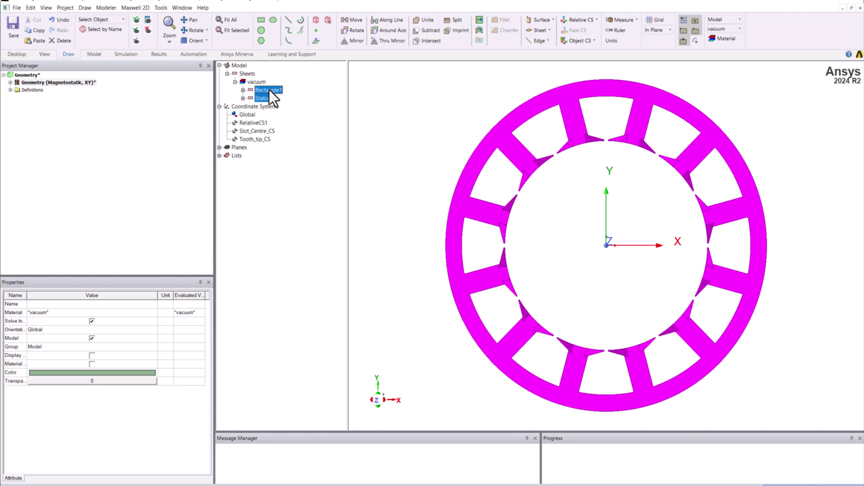
click(422, 20)
click(431, 210)
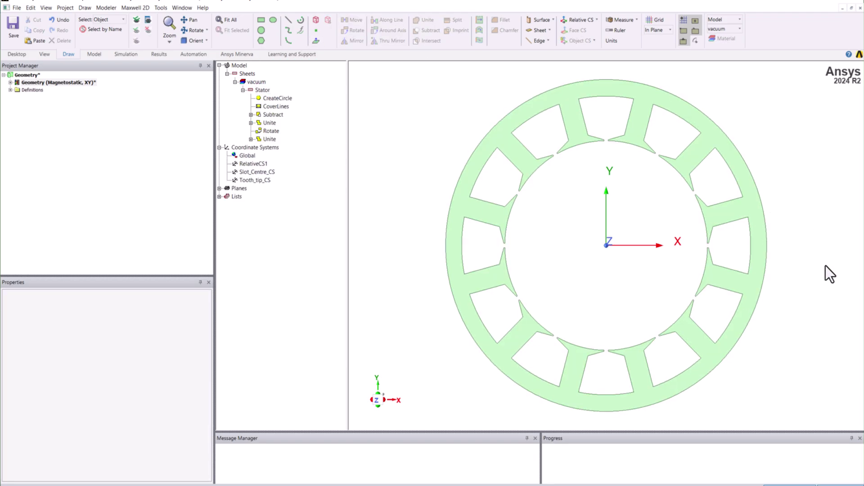
scroll(797, 252, up, 5)
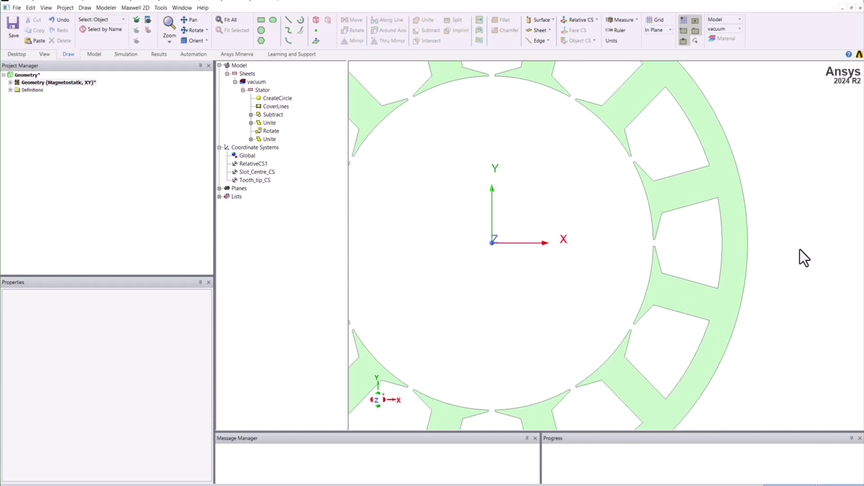
Rotate the Stator about the Z axis by 360deg/Slots/2
scroll(801, 249, down, 4)
scroll(800, 249, down, 1)
click(715, 211)
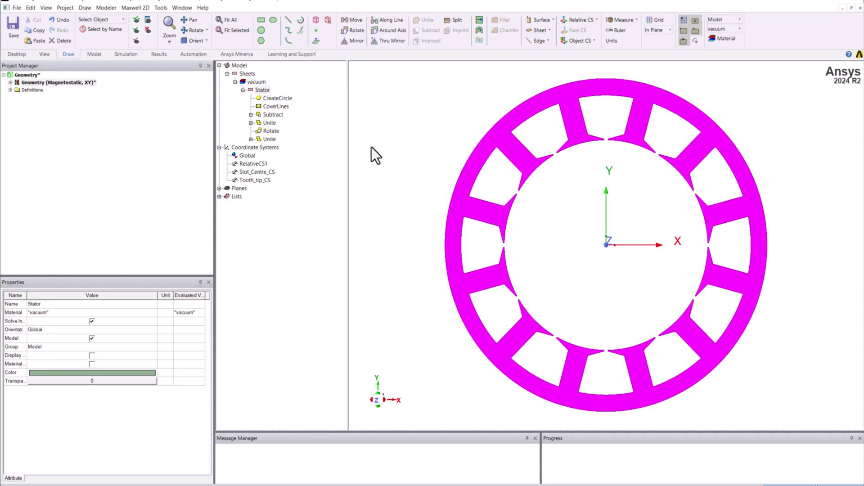
click(353, 31)
double_click(62, 50)
click(62, 50)
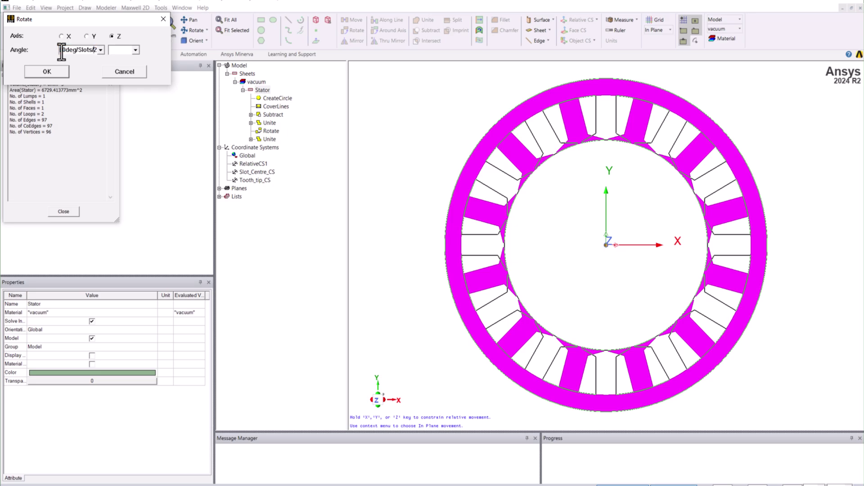
key(Left)
key(Left)
key(Left)
key(Left)
key(Left)
key(Left)
click(47, 72)
click(823, 185)
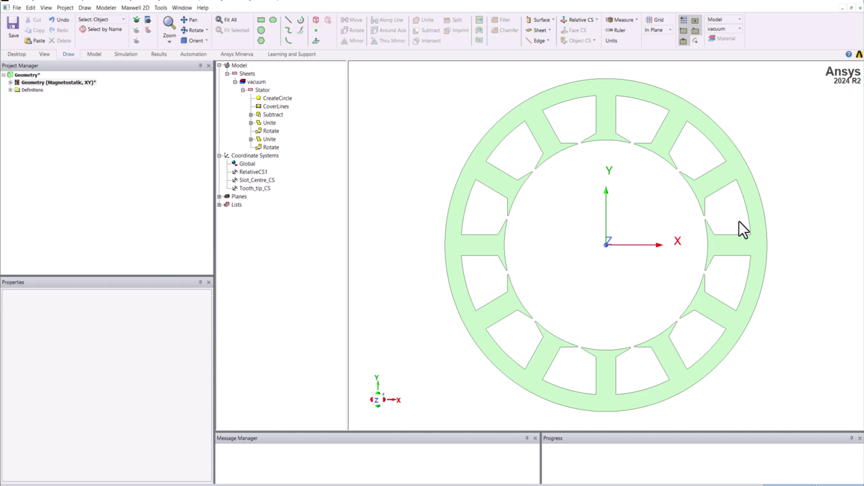
Draw a circle centred on the Global origin inside the stator bore, with a radius of about 41 mm
click(243, 91)
click(256, 91)
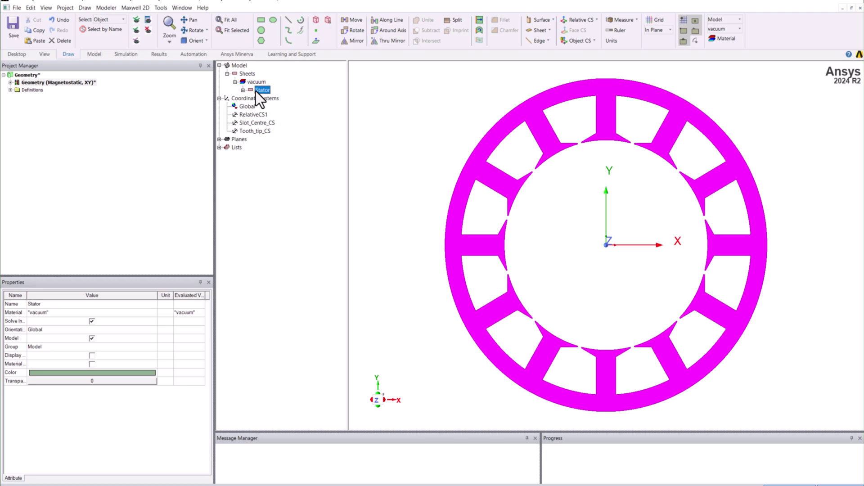
click(260, 31)
click(608, 245)
click(688, 267)
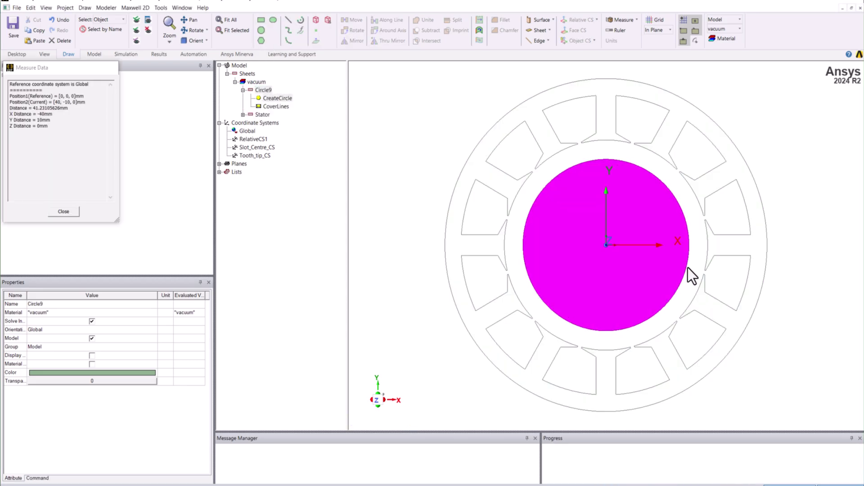
Enter Stat_OD/2-Yoke_Thickness-Slot_Liner as the radius of Circle9
click(277, 98)
click(66, 338)
text(Stat_OD)
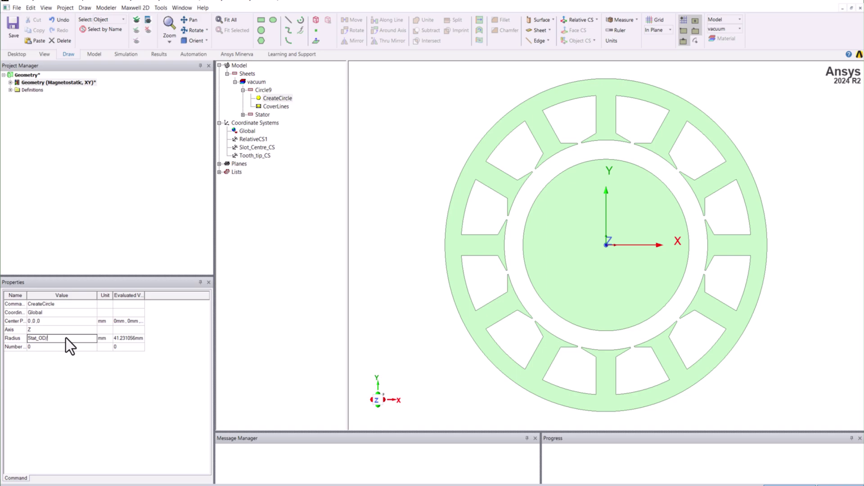
text(/2-Yoke_Thickness)
key(Down)
key(Return)
text(-Sl)
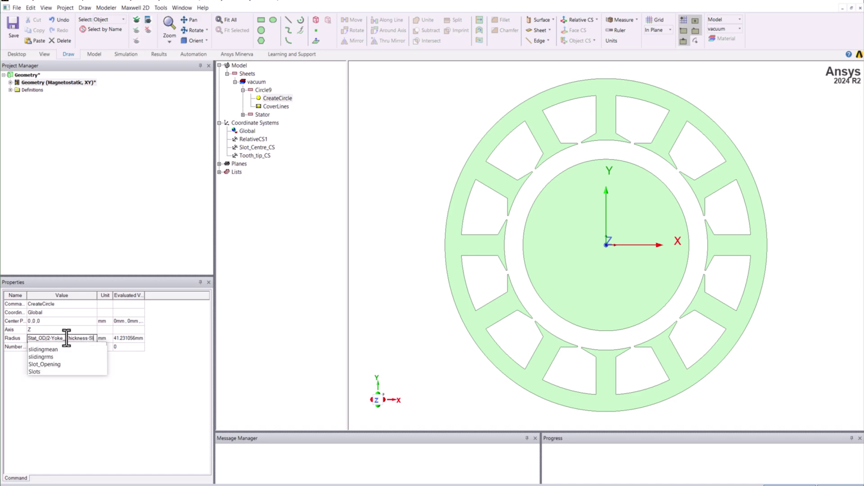
text(ot_Liner)
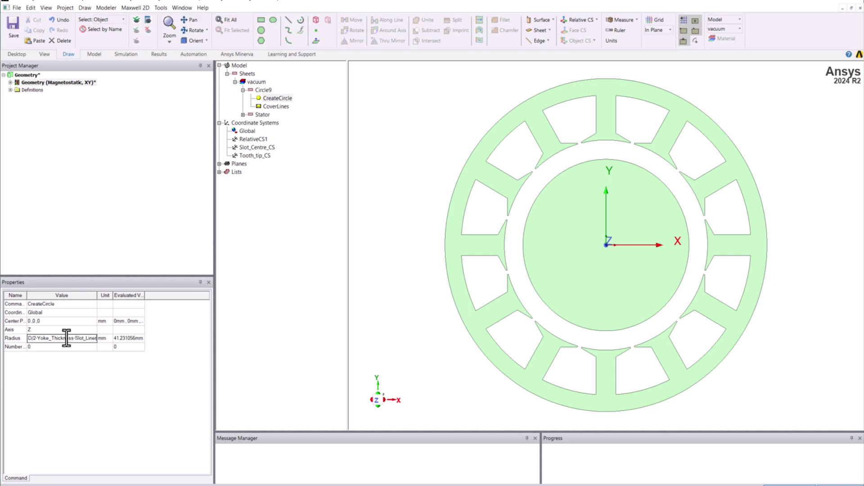
Define the new length variable Slot_Liner as 0.2mm and inspect the liner gap between Circle9 and the stator yoke
key(Return)
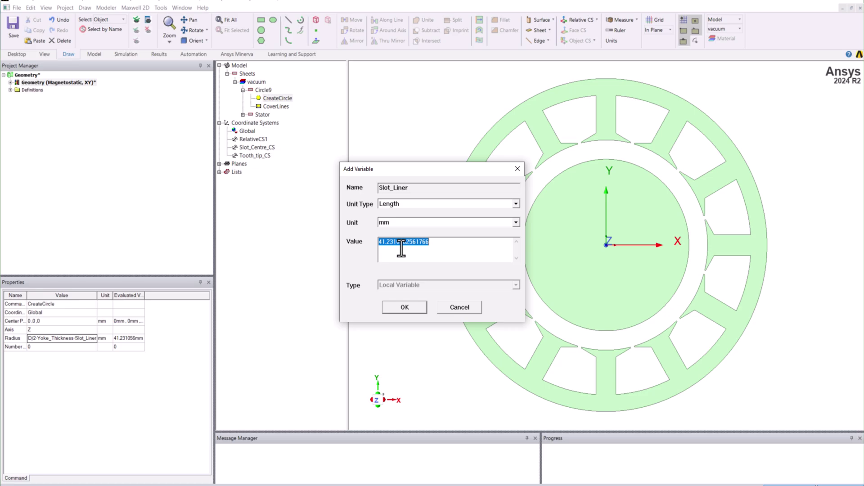
text(0.2mm)
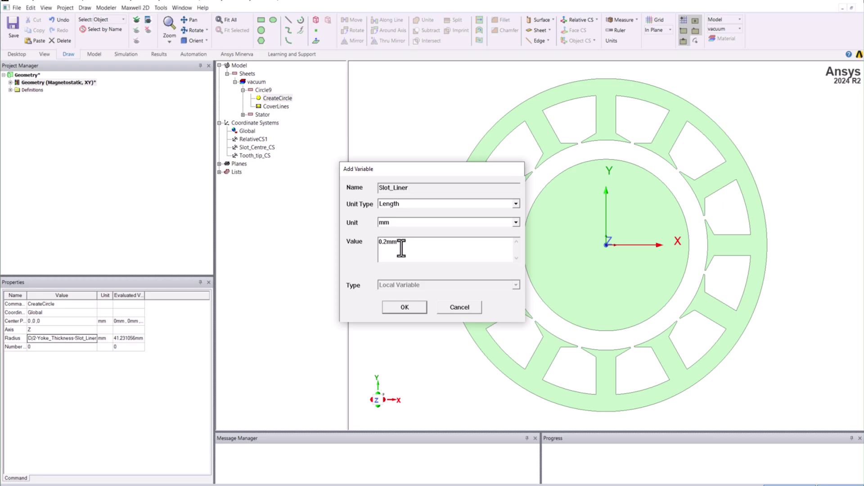
key(Return)
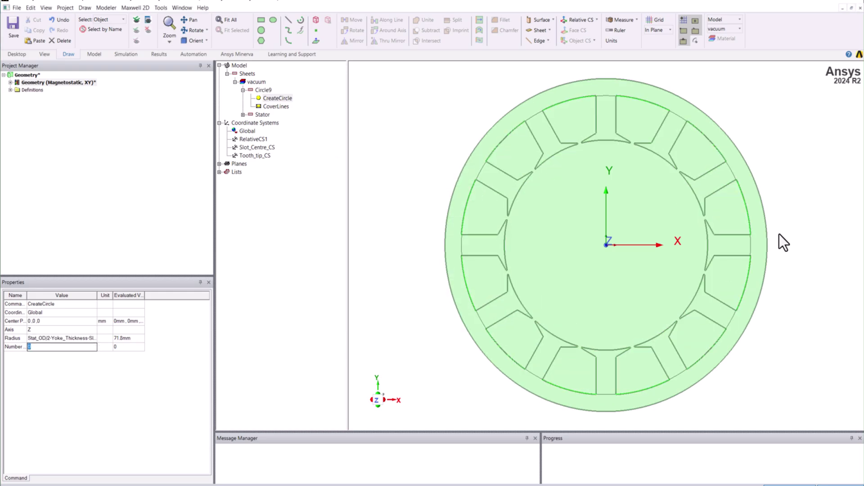
scroll(779, 234, up, 6)
scroll(654, 293, up, 2)
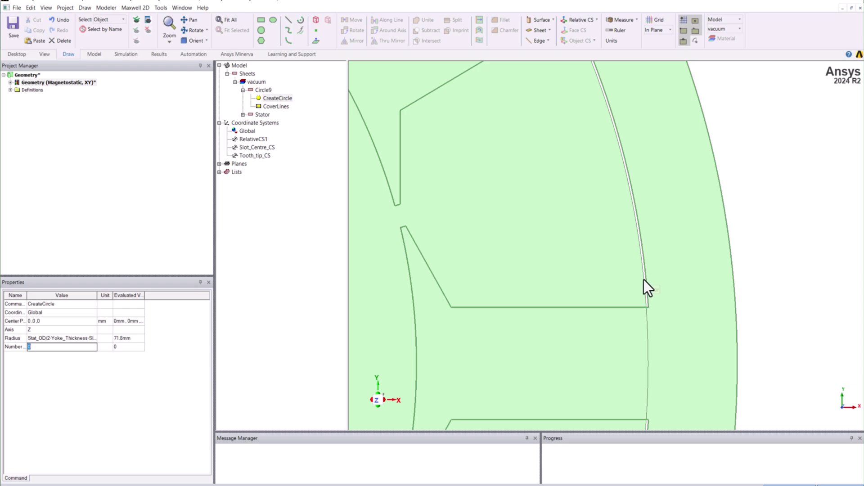
click(643, 280)
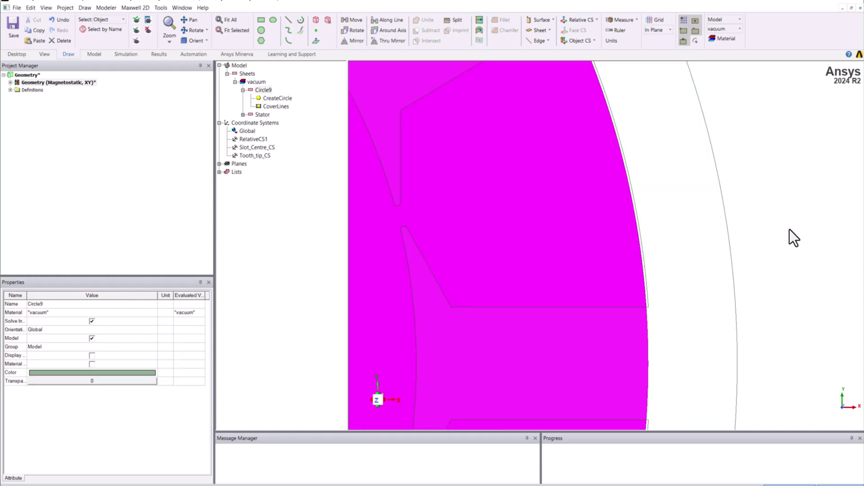
click(789, 229)
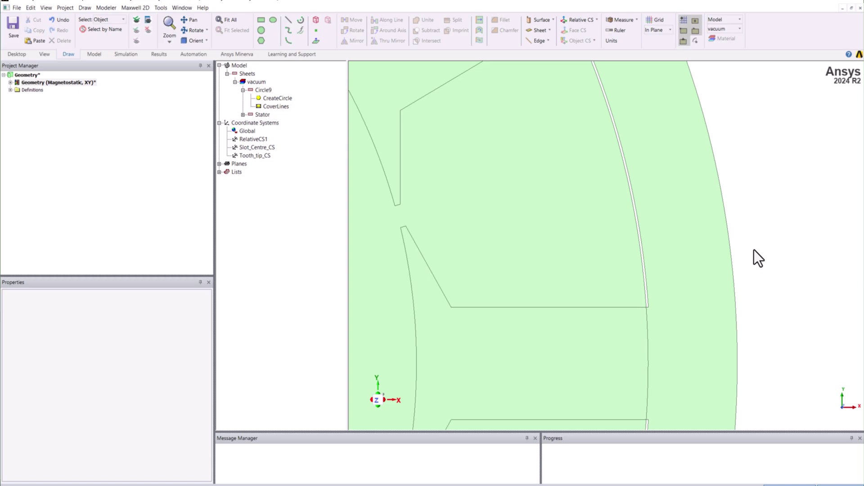
Copy and paste Circle9, and set the copy's radius to Rot_OD/2+Air_gap+Tooth_tip_Depth+Slot_Liner
click(263, 90)
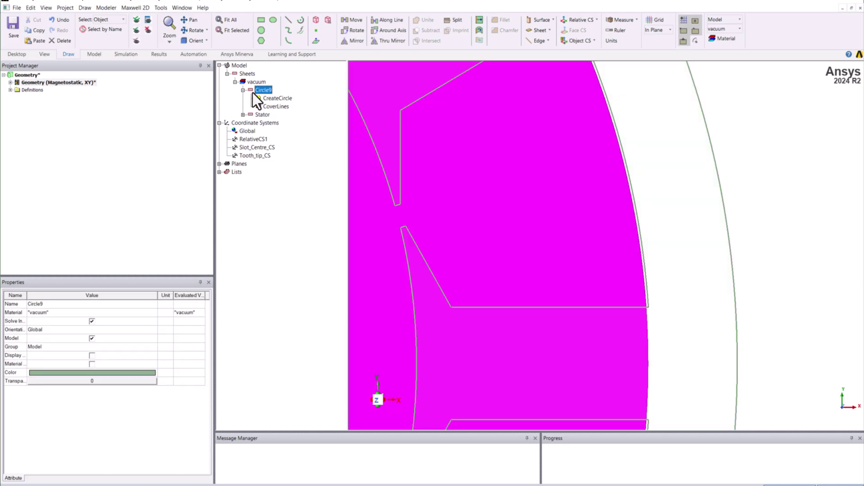
key(ctrl+v)
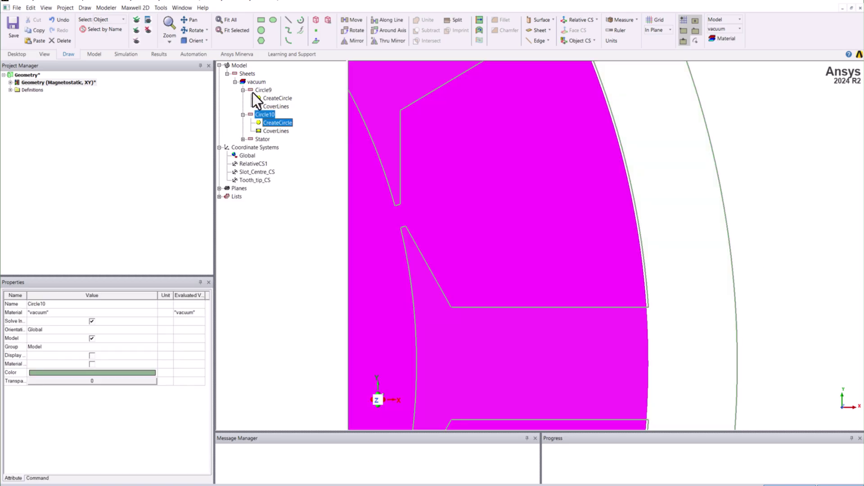
click(271, 125)
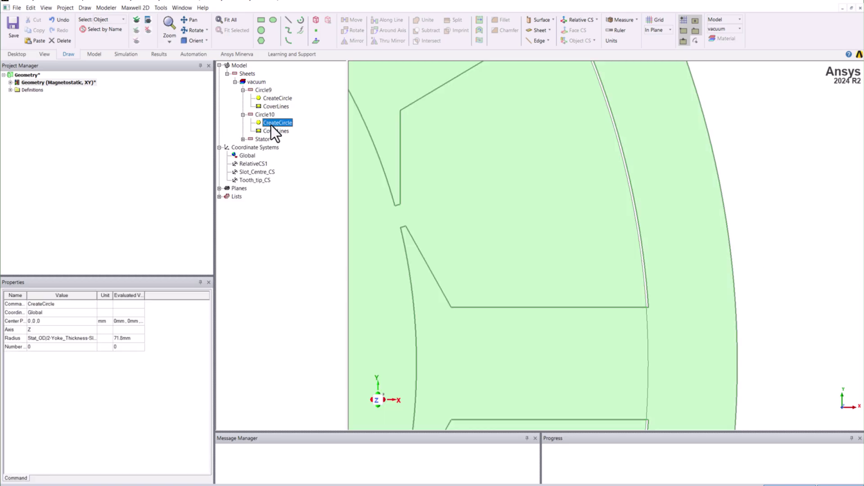
click(67, 342)
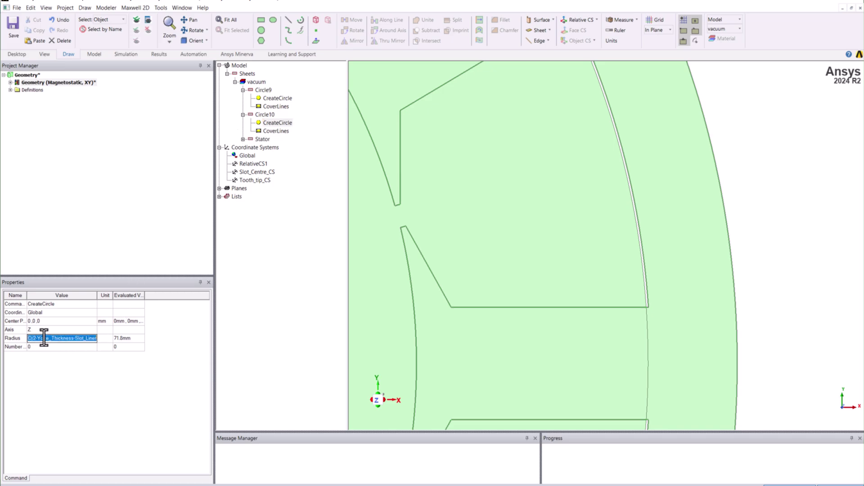
text(Rot)
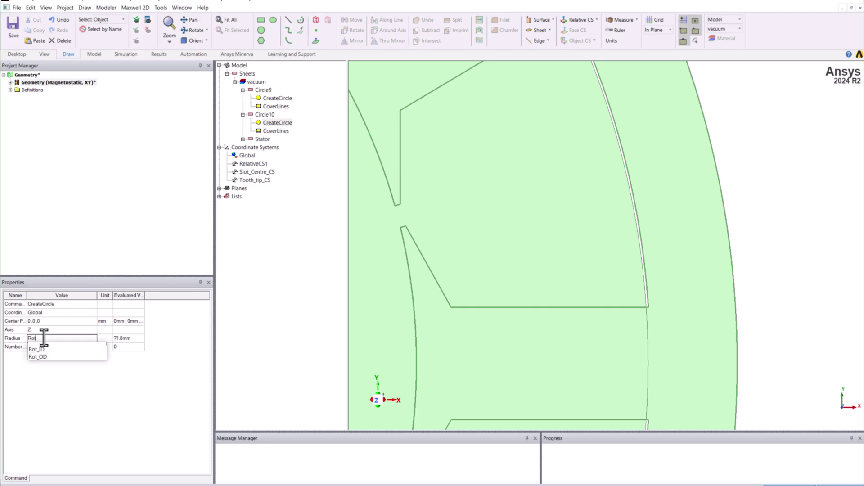
text(_OD/2+)
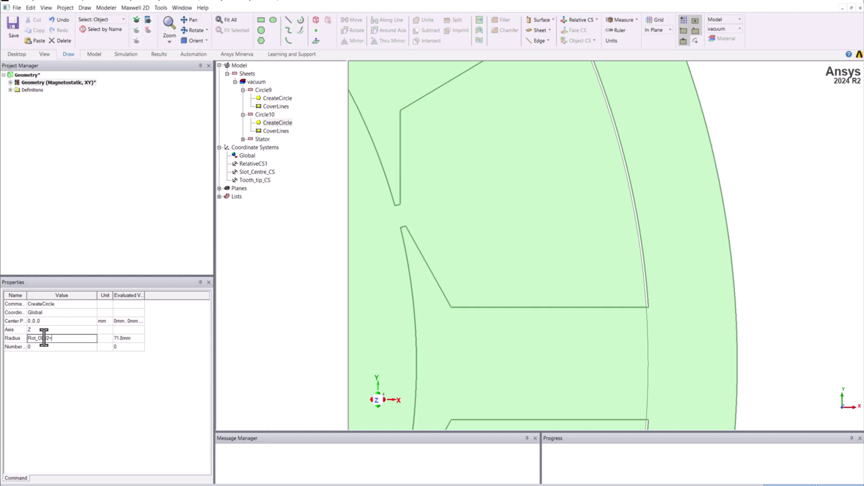
text(Air_gap+Tooth_tip_Depth+Slot_Liner)
key(Return)
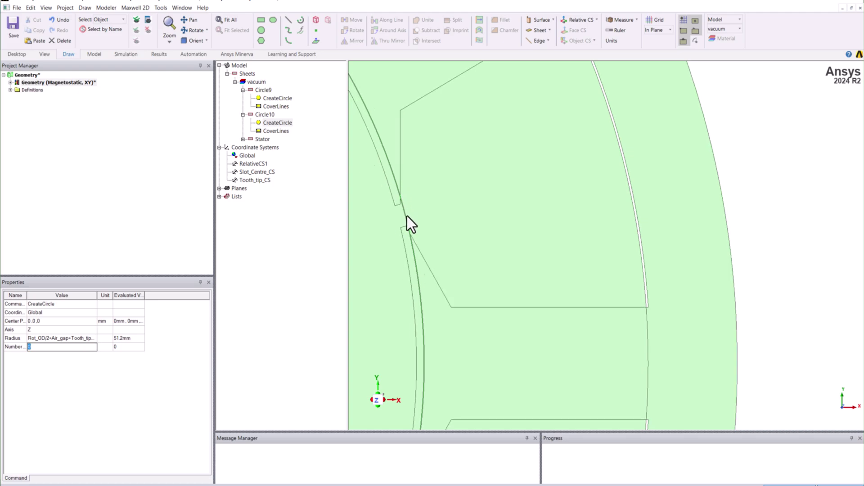
Subtract Circle10 from Circle9 without cloning the tool object, and inspect the ring beside the tooth tips
click(244, 91)
click(244, 98)
click(263, 90)
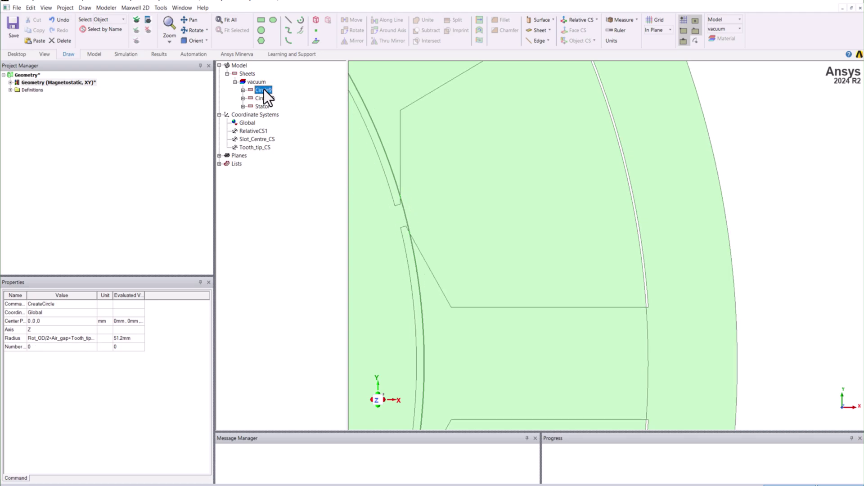
ctrl+click(264, 97)
click(429, 31)
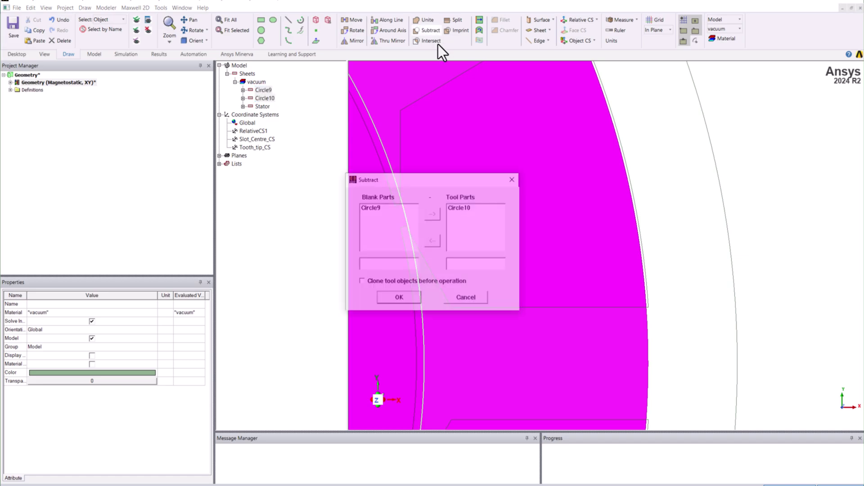
click(398, 298)
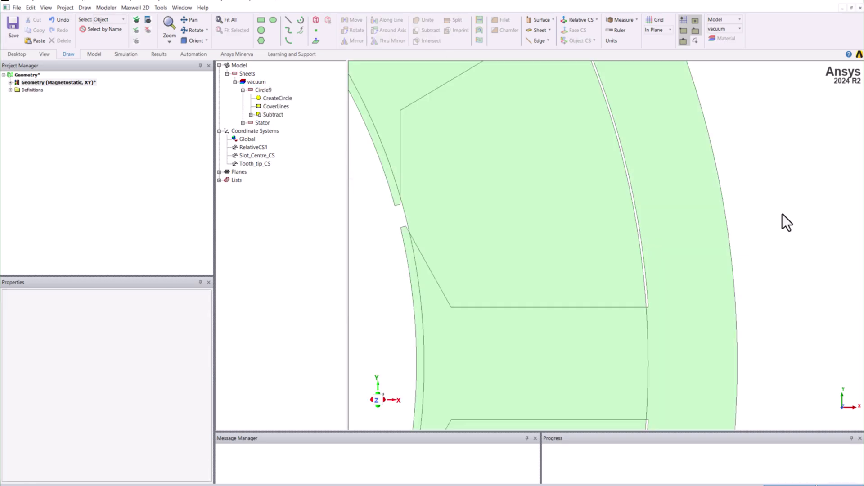
scroll(782, 214, up, 3)
scroll(749, 218, down, 3)
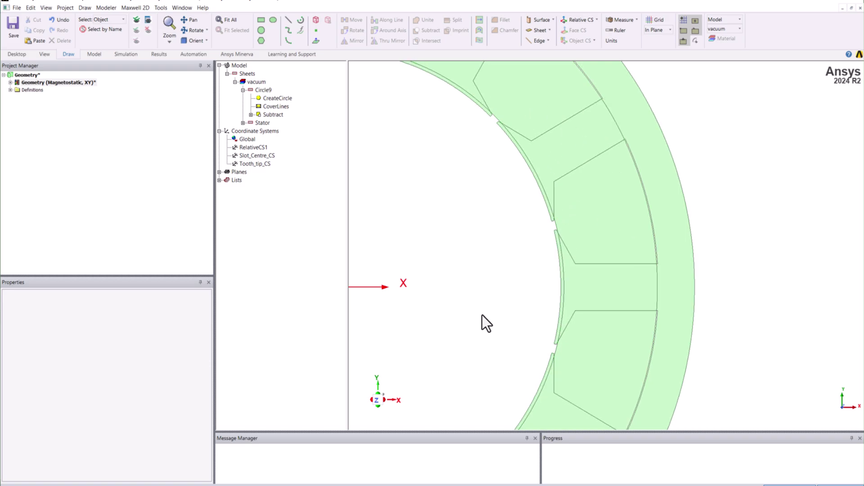
Split Circle9 along the ZX plane of the Global coordinate system, keeping the positive side
click(243, 90)
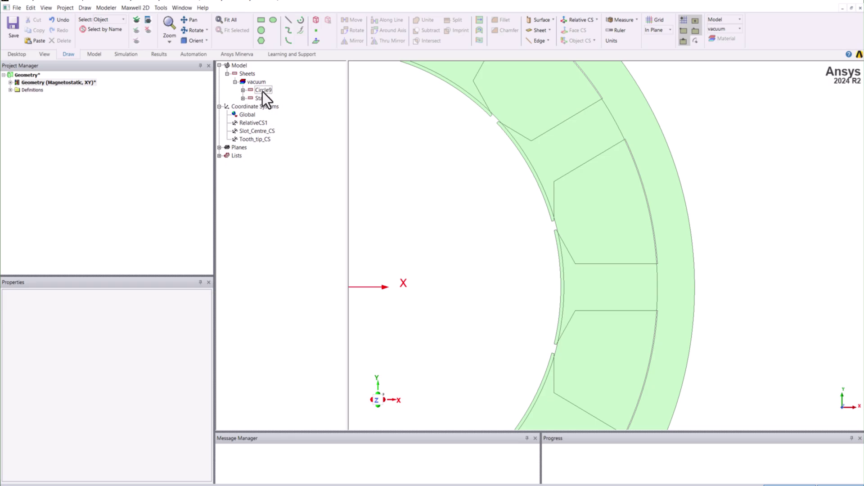
click(263, 91)
scroll(723, 337, down, 8)
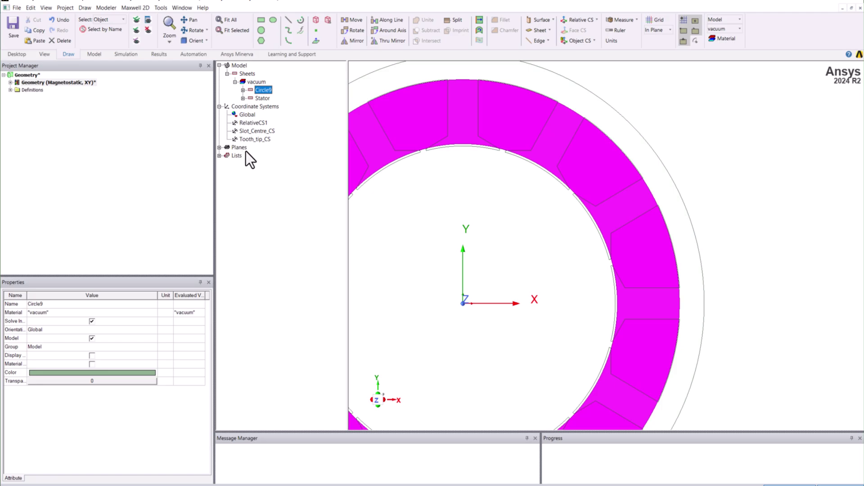
click(253, 130)
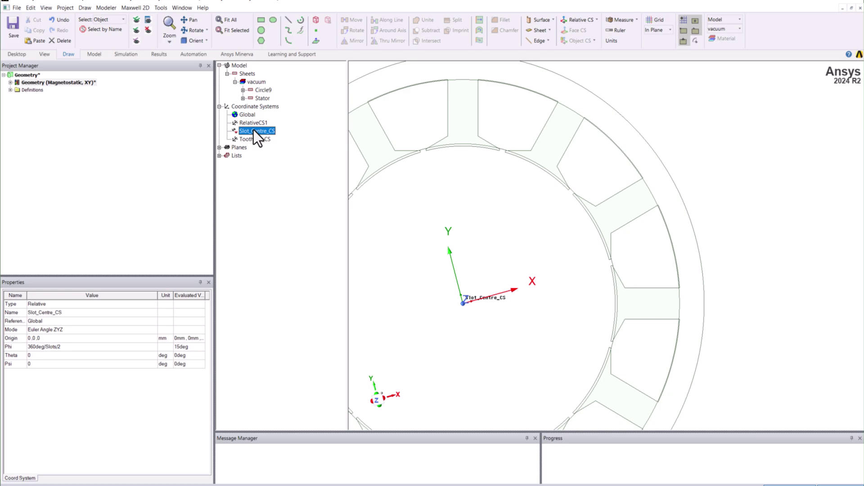
click(247, 115)
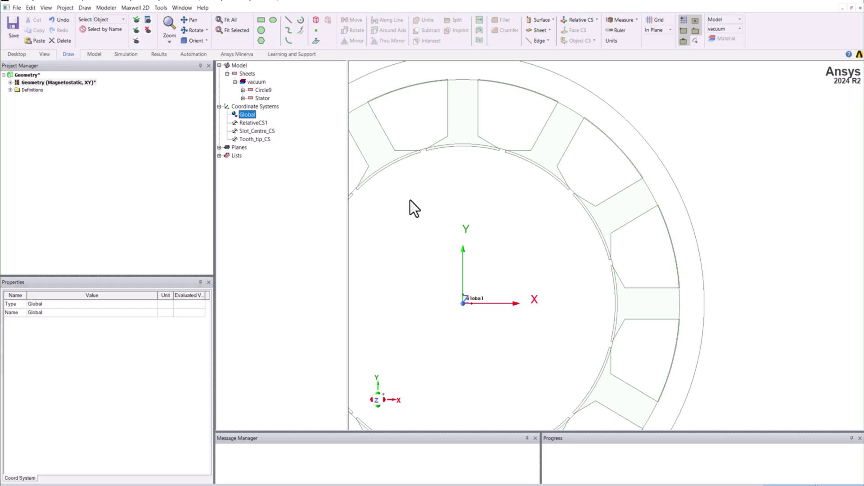
click(646, 261)
click(455, 21)
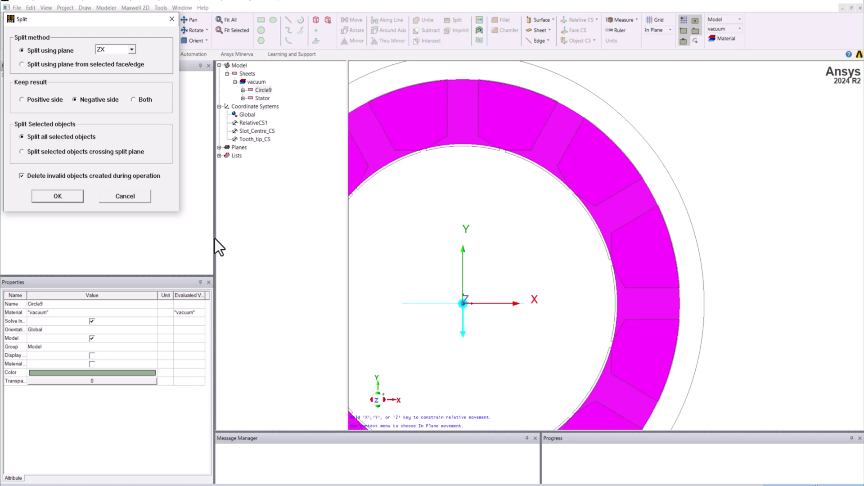
click(45, 100)
click(55, 192)
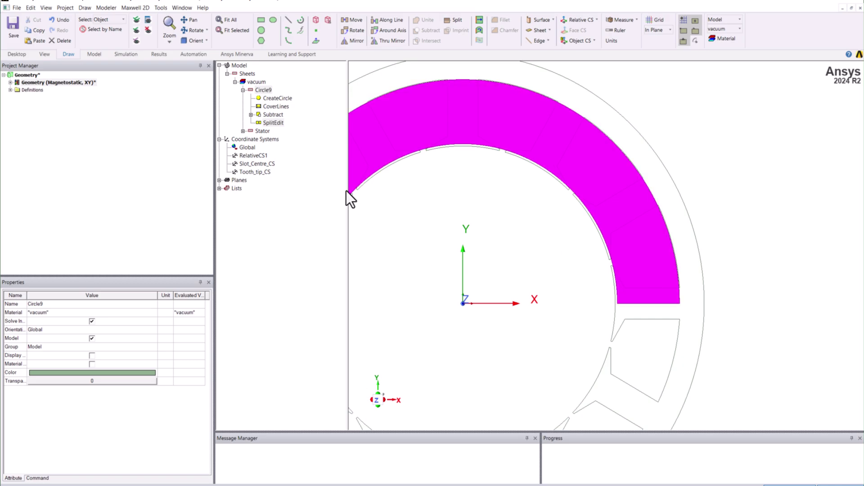
Split Circle9 along the ZX plane of the Slot_Centre_CS coordinate system, keeping the negative side
click(243, 90)
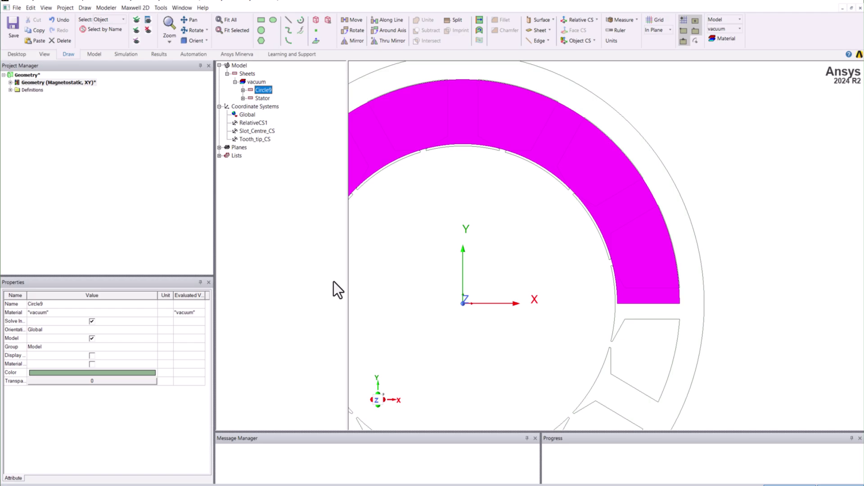
click(262, 98)
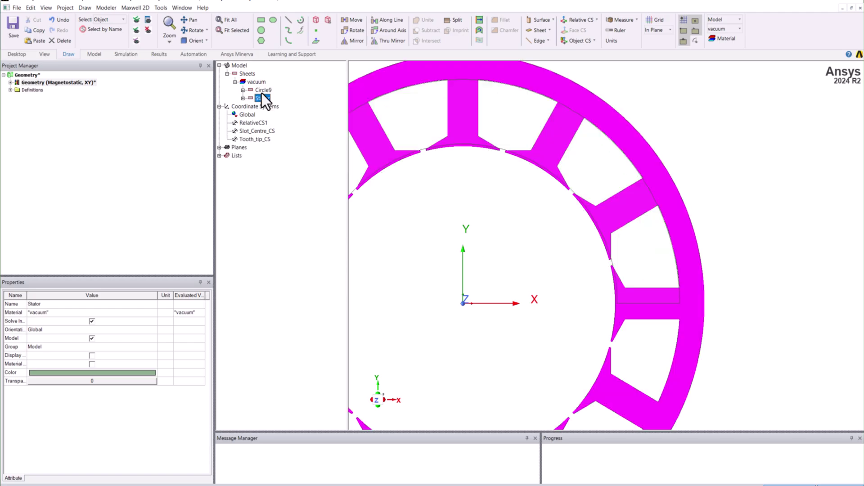
click(262, 90)
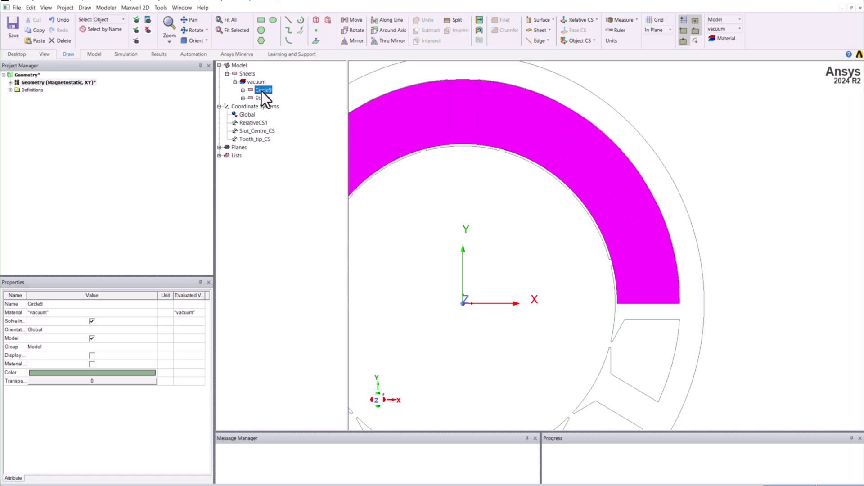
click(243, 114)
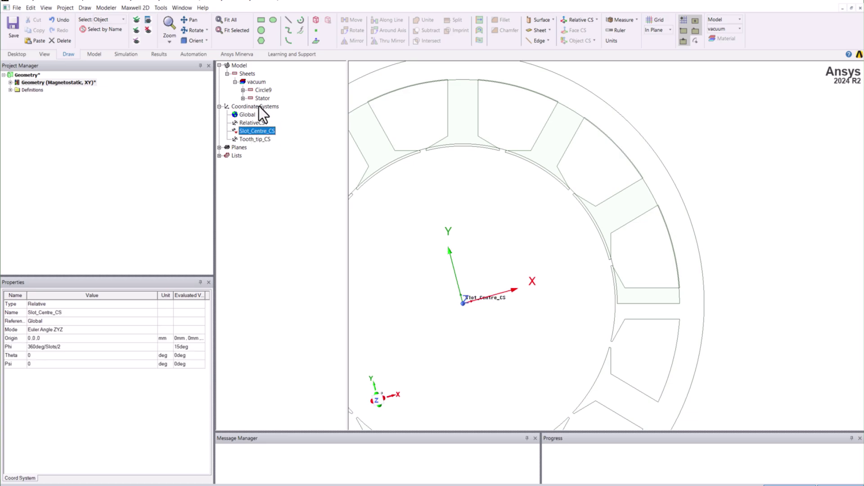
click(265, 91)
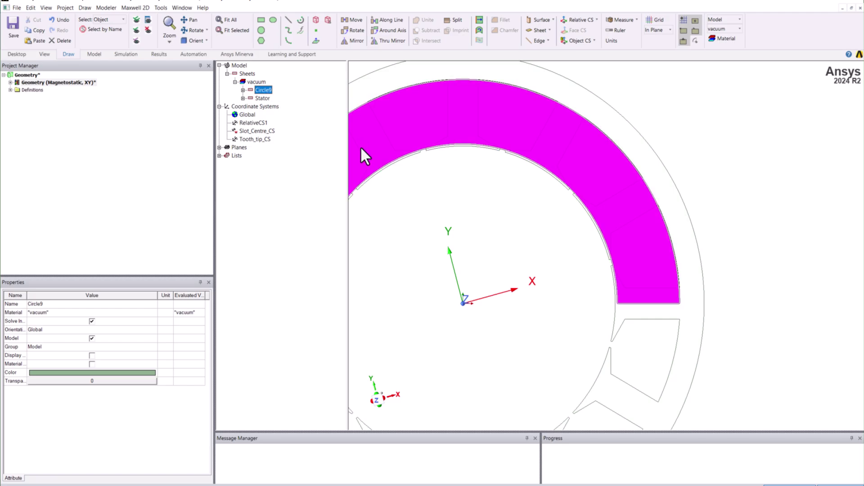
click(455, 20)
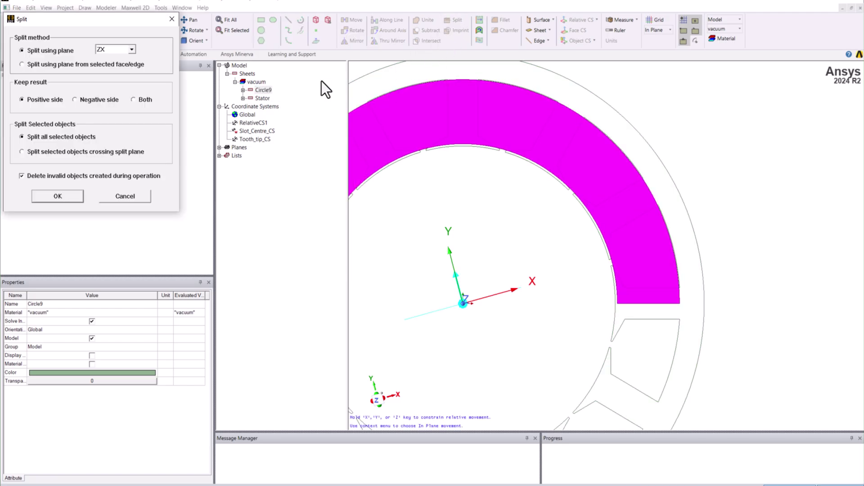
click(96, 100)
click(72, 198)
scroll(738, 351, down, 3)
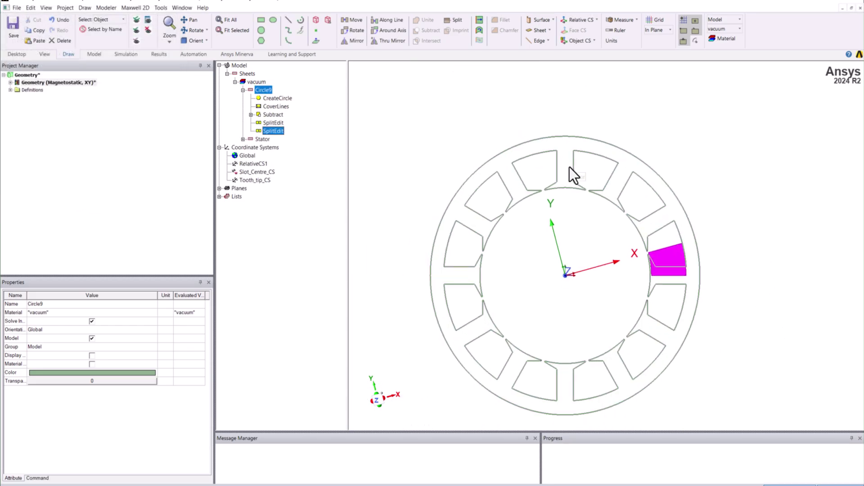
click(758, 291)
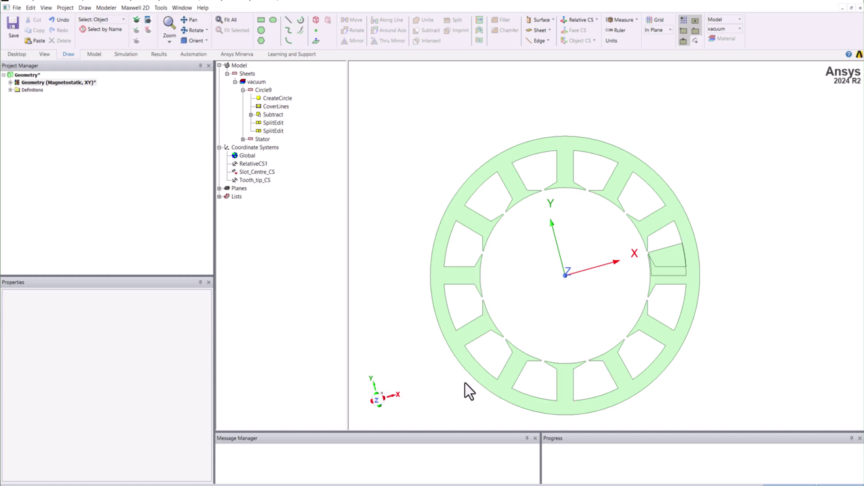
In the Global coordinate system, draw a rectangle about 75 mm by 5 mm from the origin along the horizontal tooth, and select its creation command
scroll(708, 258, up, 4)
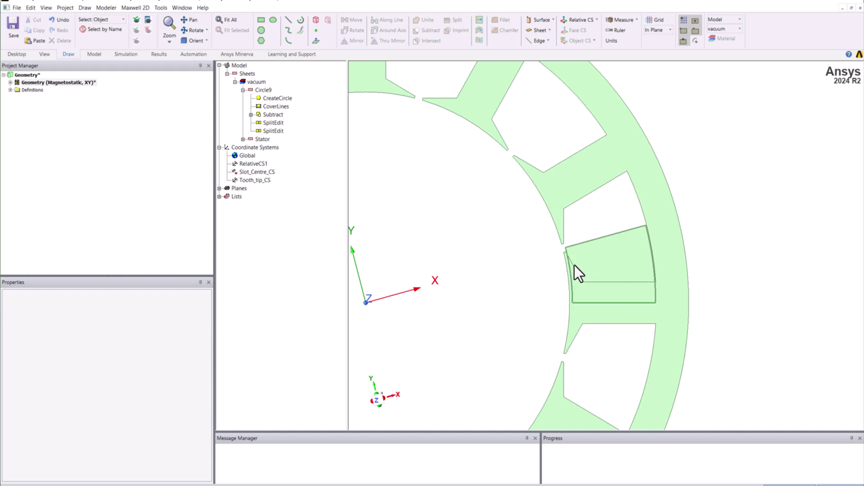
click(243, 90)
click(241, 117)
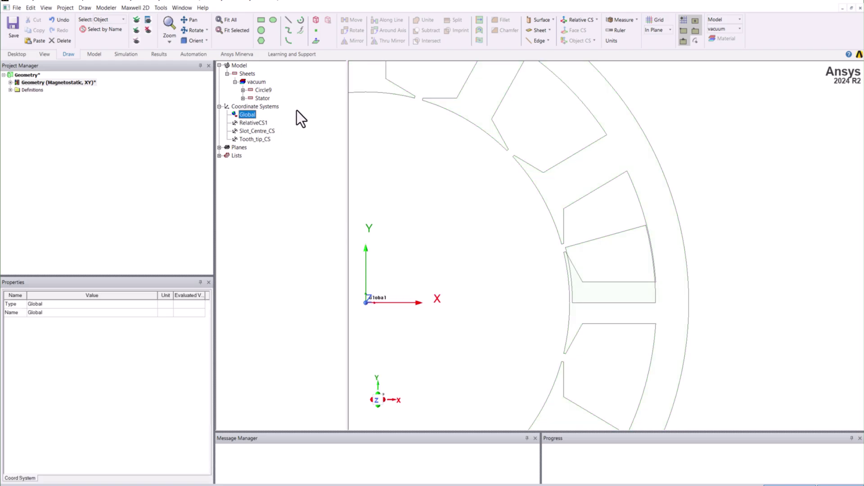
click(262, 19)
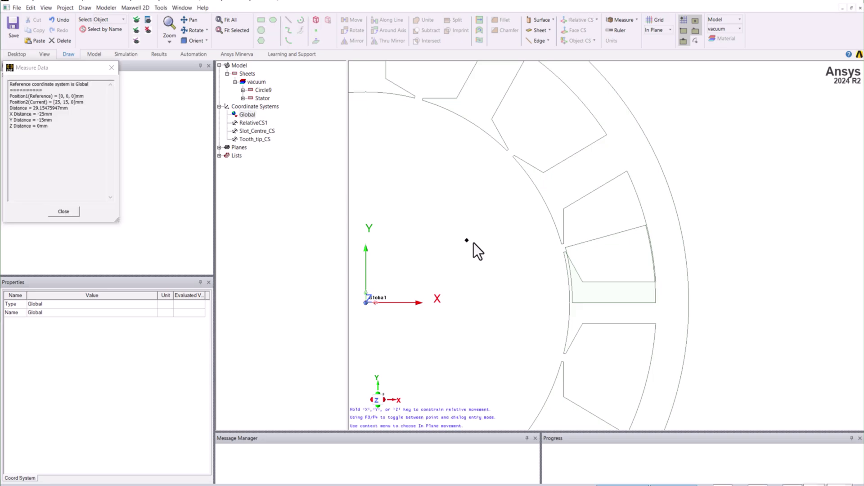
click(365, 303)
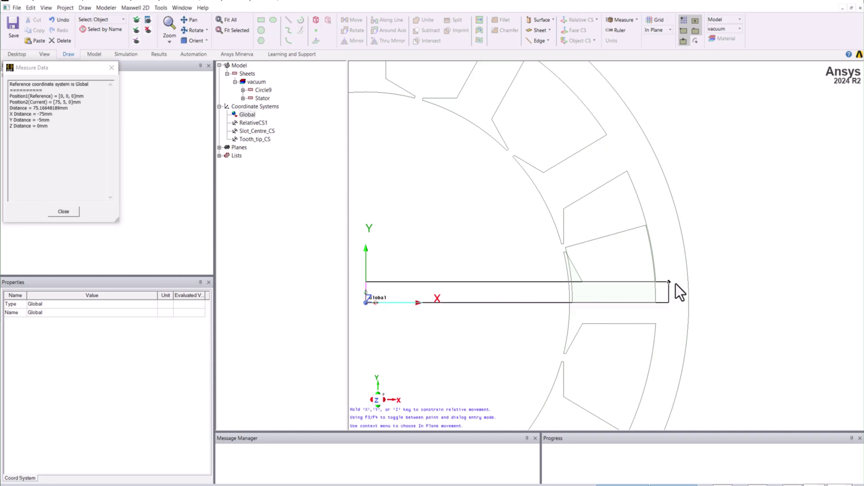
click(669, 282)
click(283, 107)
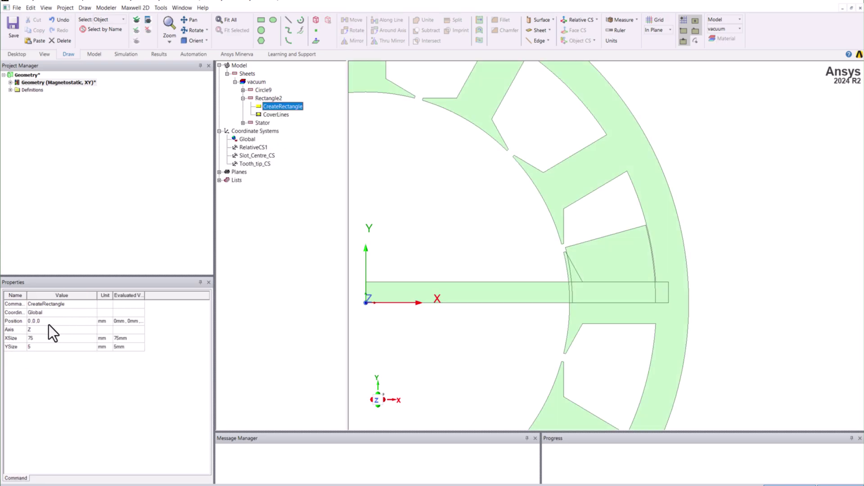
Try setting the rectangle's Y size to Stat_OD/2, and undo that change
click(34, 321)
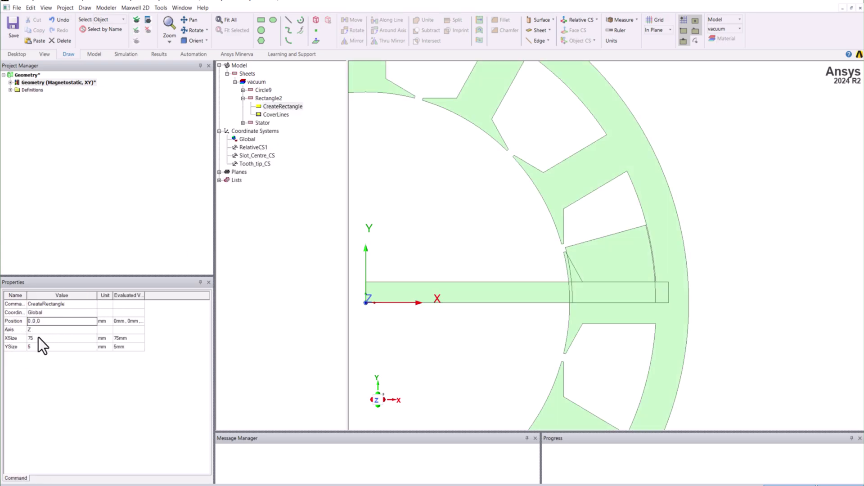
text(0)
click(40, 347)
text(Sta)
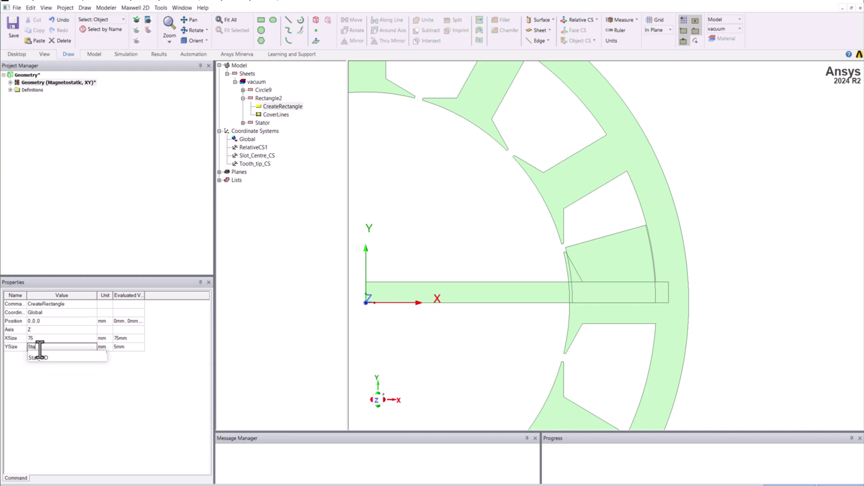
text(t_OD/2)
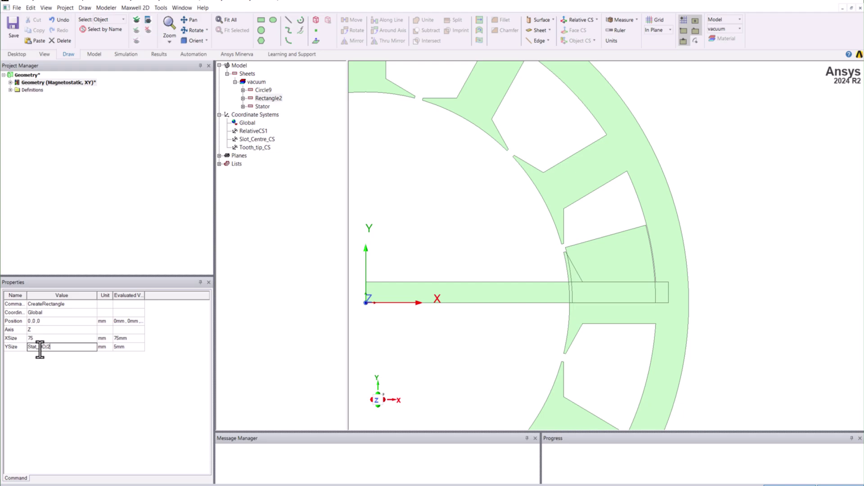
key(Return)
click(39, 347)
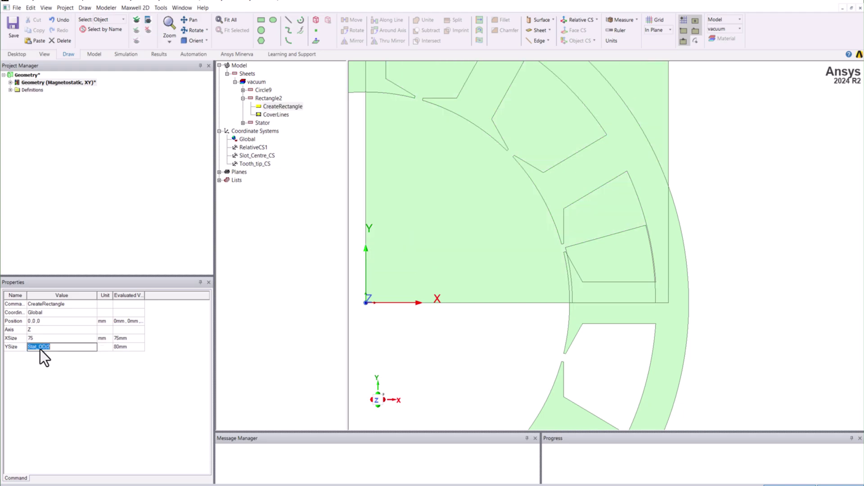
key(Return)
key(ctrl+z)
Set the rectangle's Y size to Tooth_Width/2+Slot_Liner
click(39, 350)
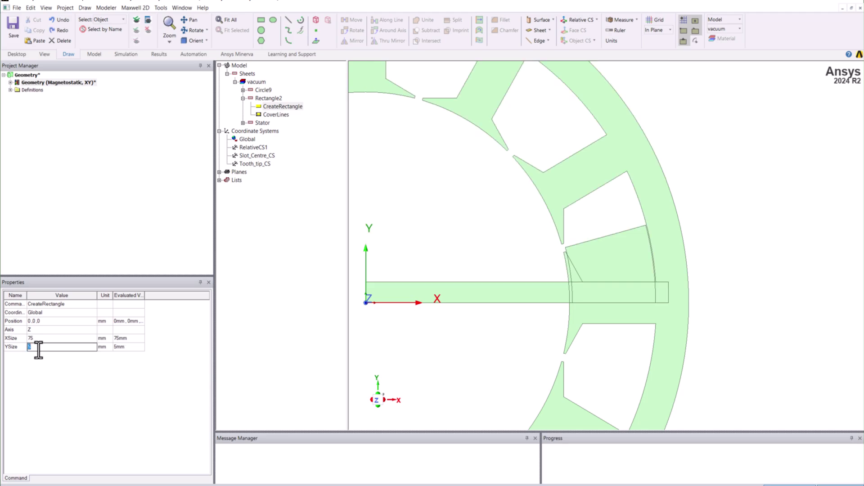
text(Tooth_tip_Angle)
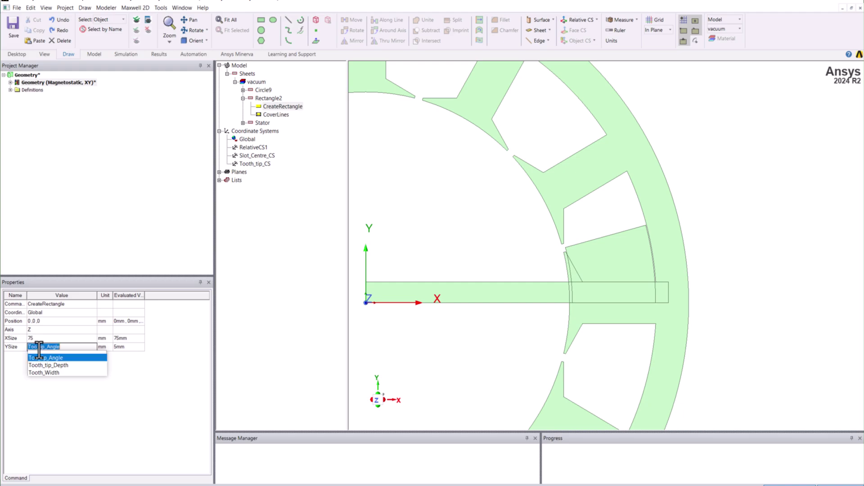
key(Down)
key(Down)
key(Return)
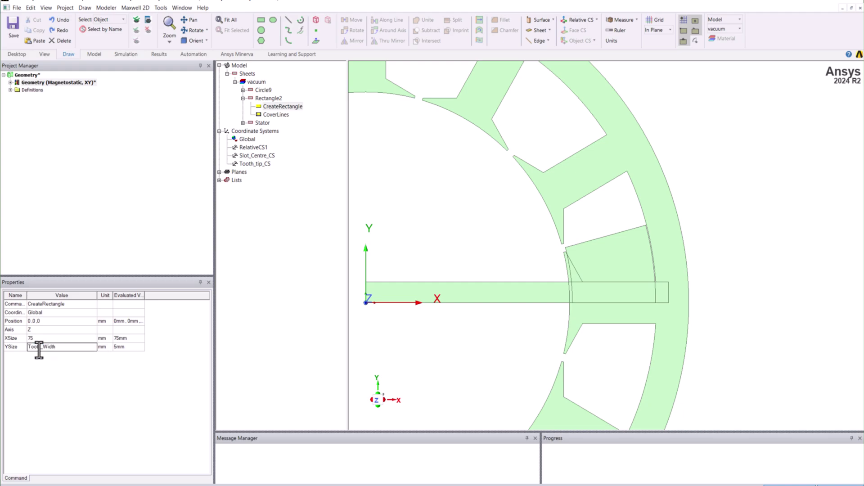
text(/2+Slo)
key(Return)
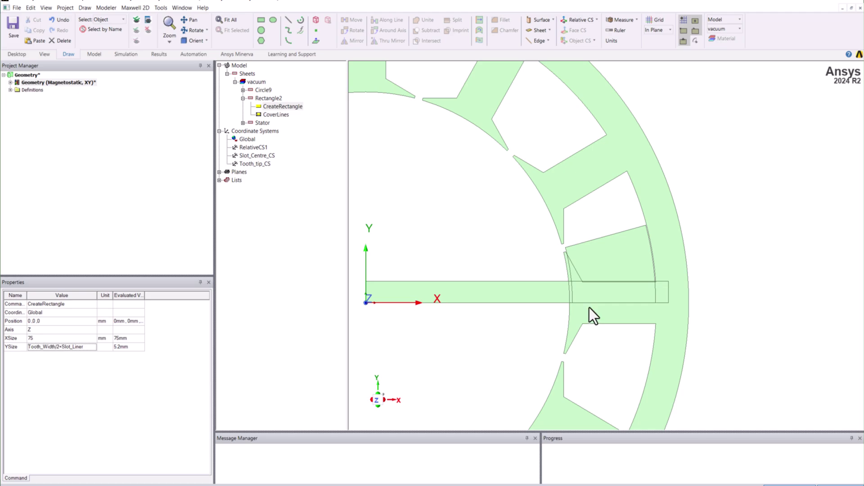
Set the rectangle's X size to Stat_OD/2
scroll(657, 280, up, 5)
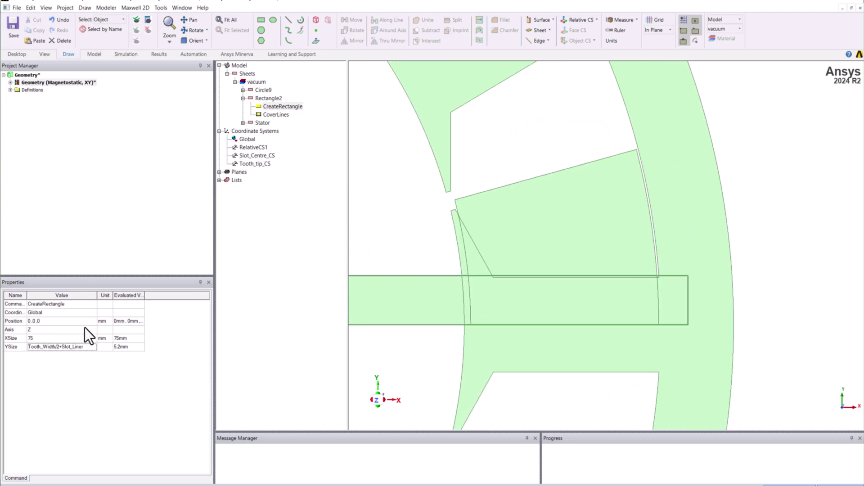
click(34, 339)
text(Stat_OD/2)
key(Tab)
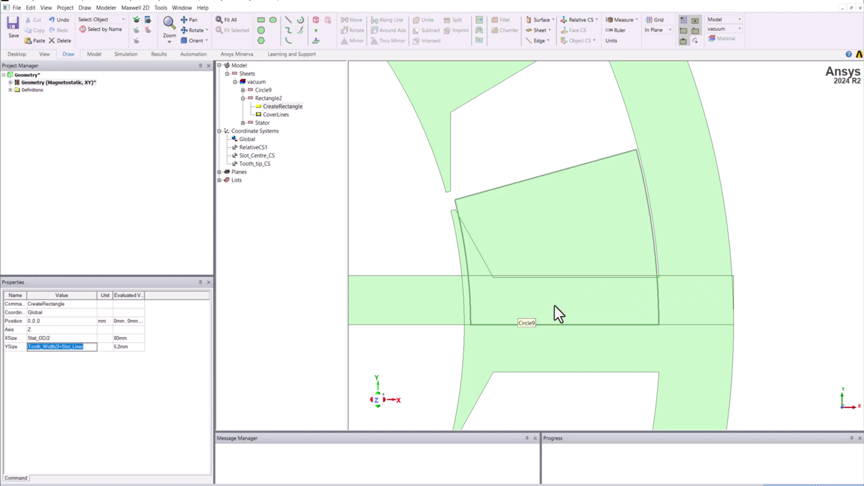
Subtract Rectangle2 from Circle9 without cloning the tool object
click(243, 98)
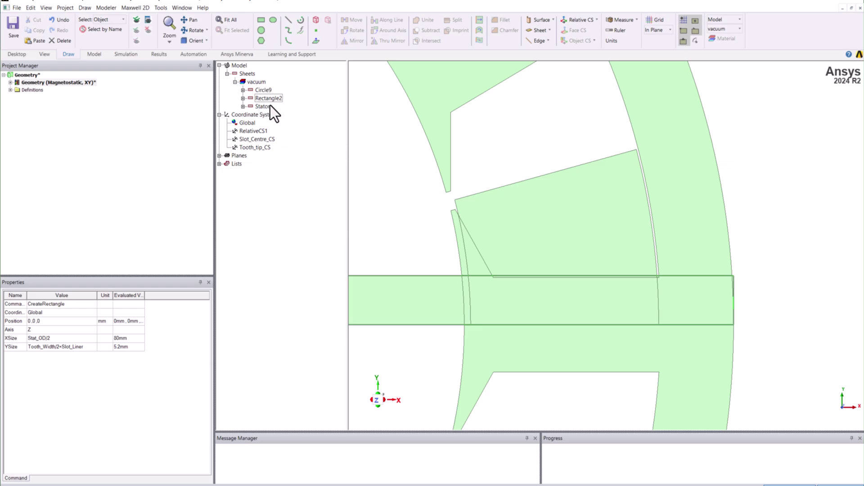
click(263, 106)
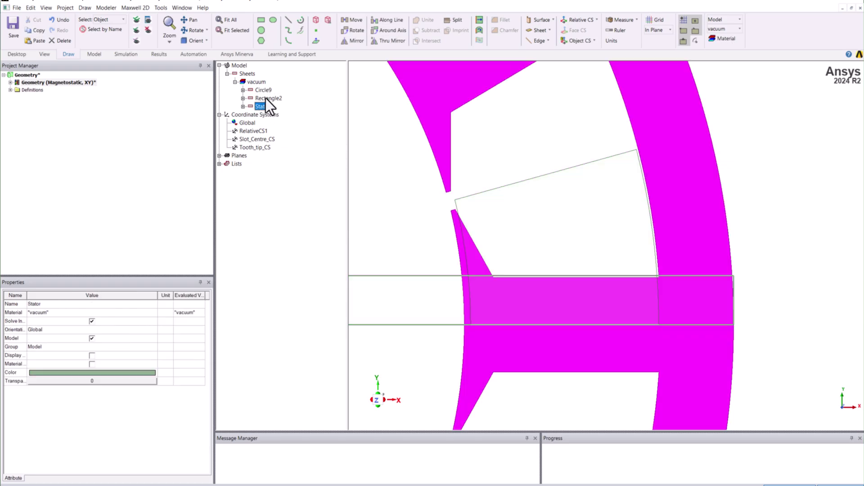
click(265, 98)
key(Up)
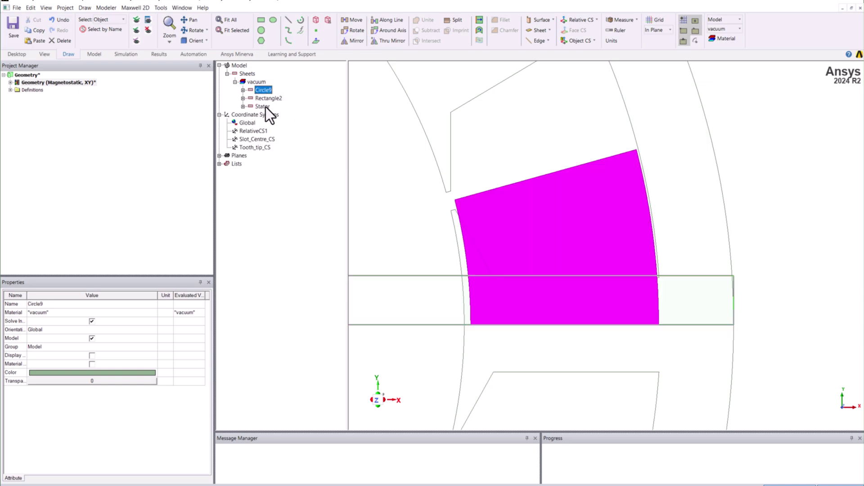
ctrl+click(263, 106)
click(260, 91)
ctrl+click(269, 99)
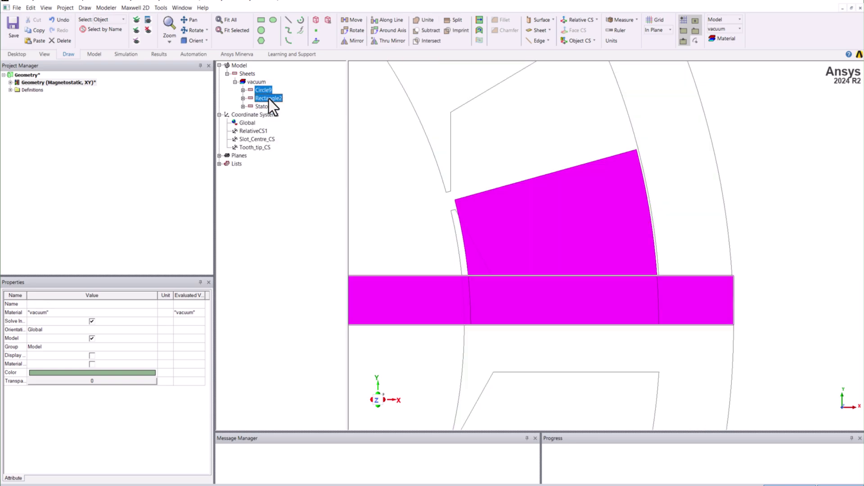
click(420, 31)
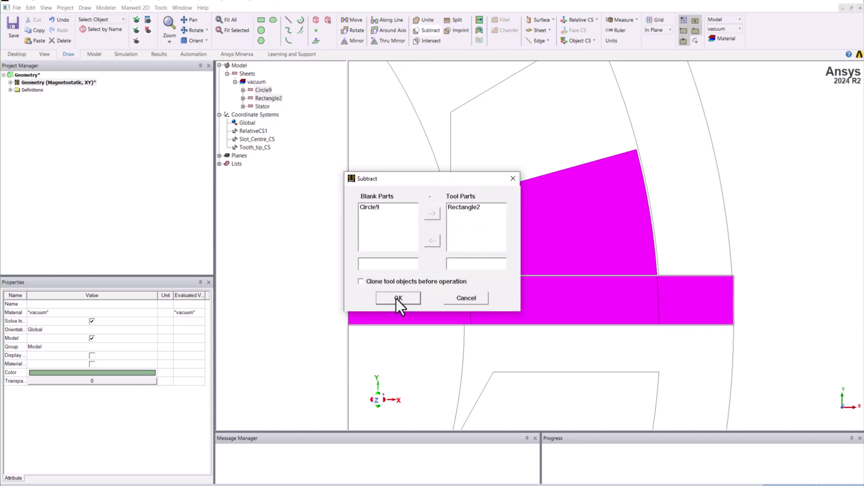
click(397, 299)
click(363, 307)
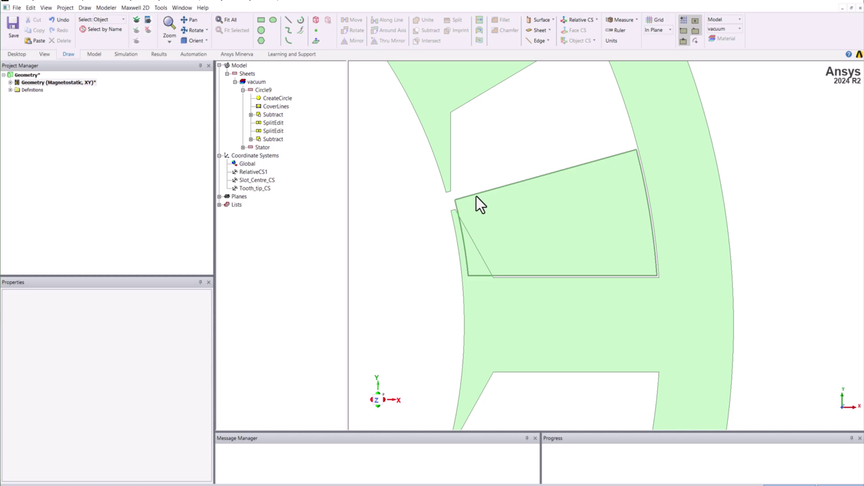
In Slot_Centre_CS, draw a rectangle from the origin along the slot centre line, about 75 mm in X and -5 mm in Y
click(252, 173)
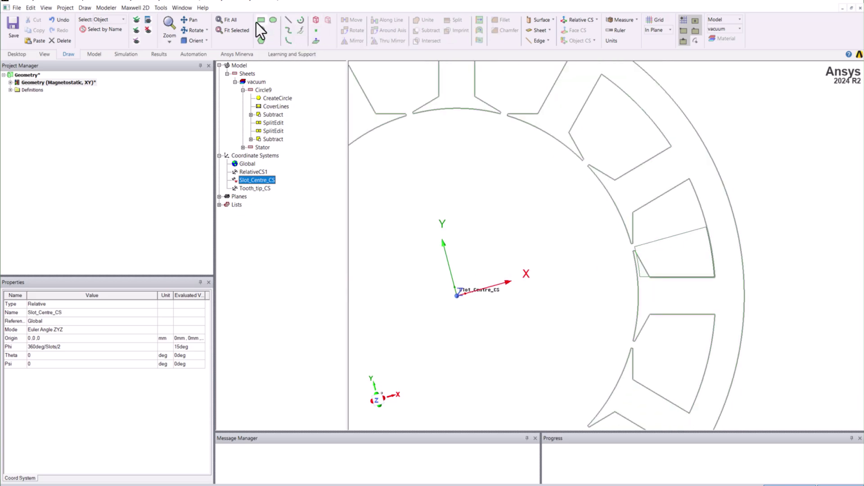
click(456, 294)
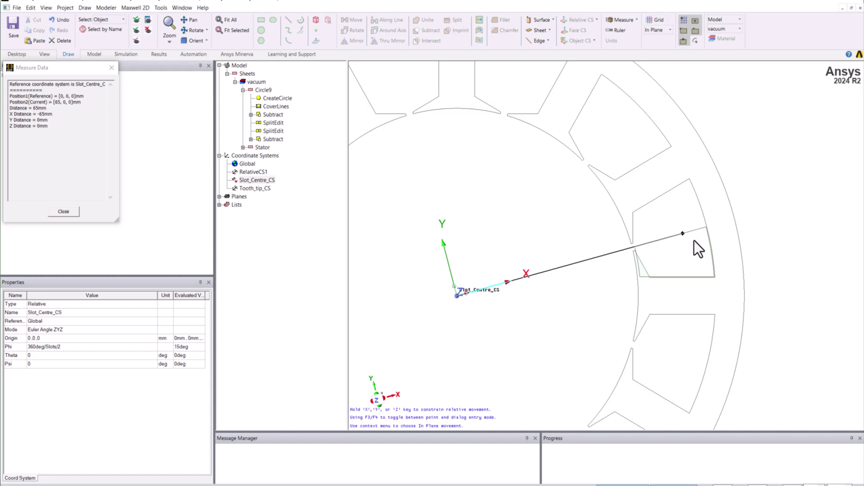
scroll(716, 239, up, 4)
click(716, 239)
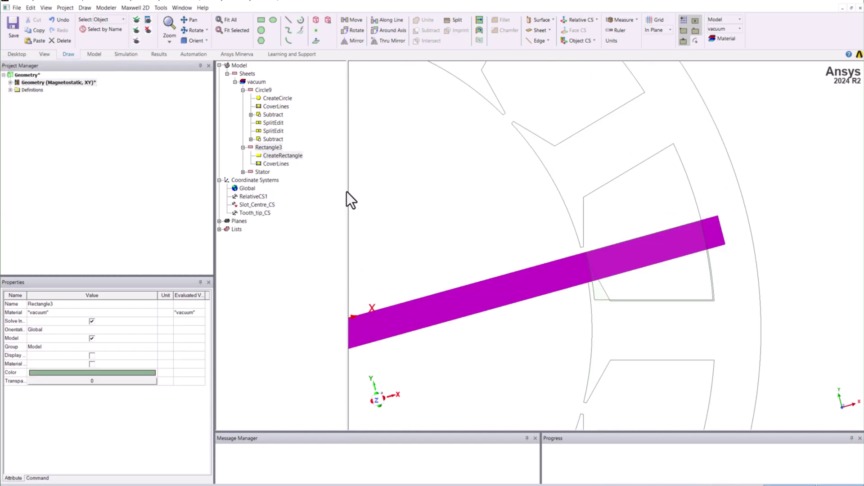
Set the slot-centre rectangle's X size to Stat_OD/2 and its Y size to -Slot_Liner
click(266, 157)
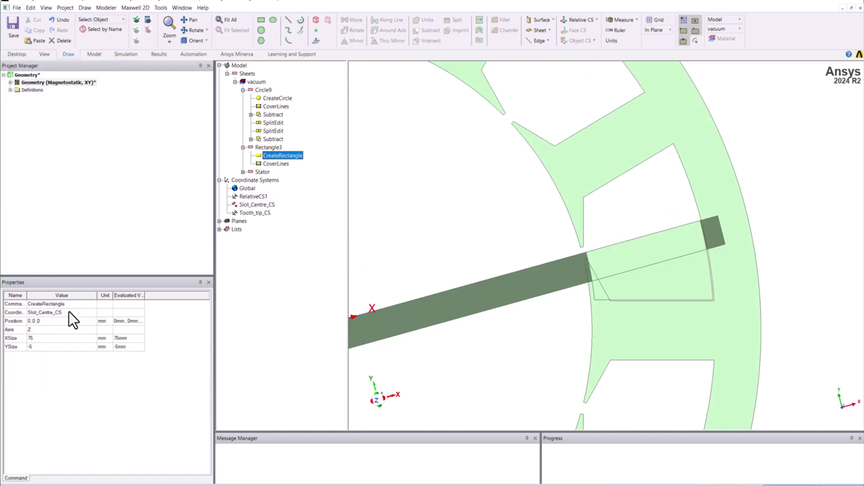
click(51, 340)
text(Stat_OD/2)
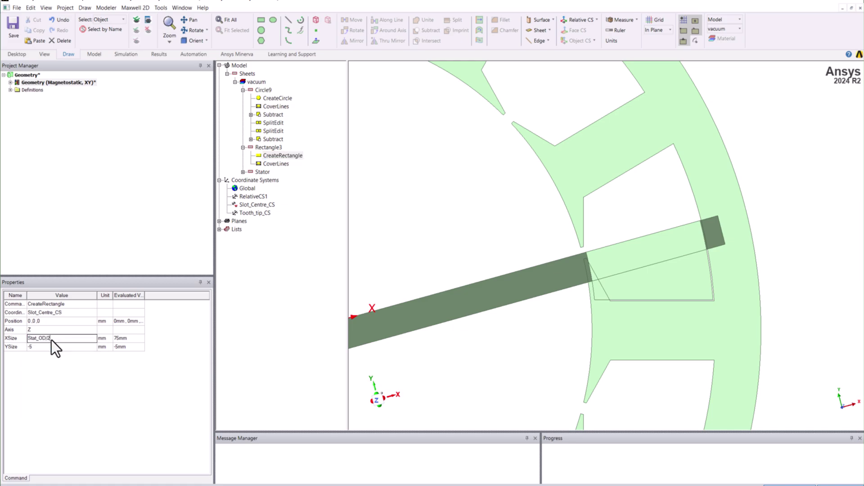
key(Tab)
text(-Slot_Liner)
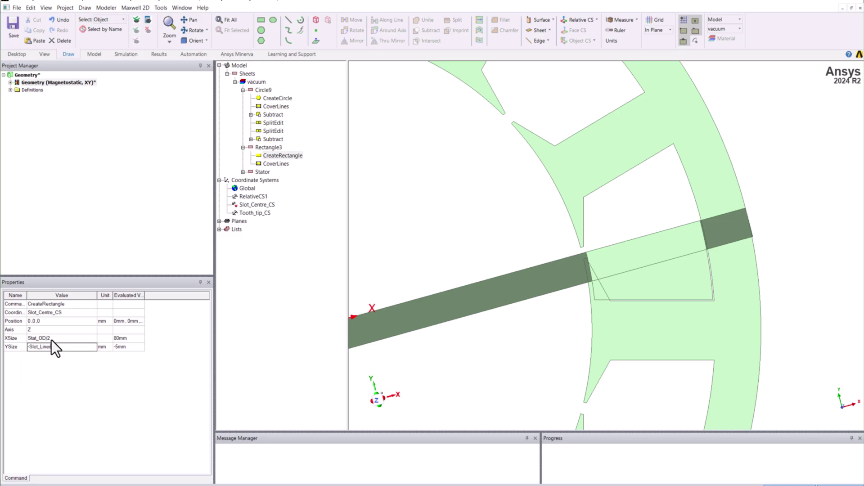
key(Return)
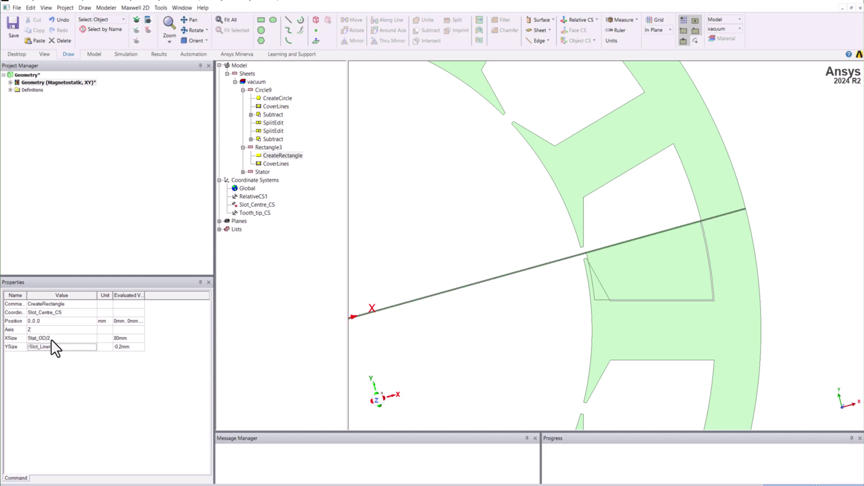
scroll(625, 241, up, 5)
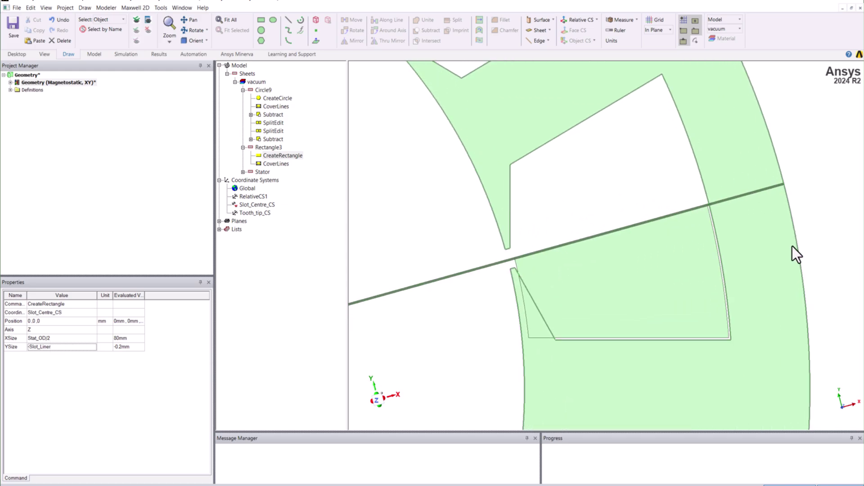
Subtract Rectangle3 from Circle9 without cloning the tool object
click(243, 147)
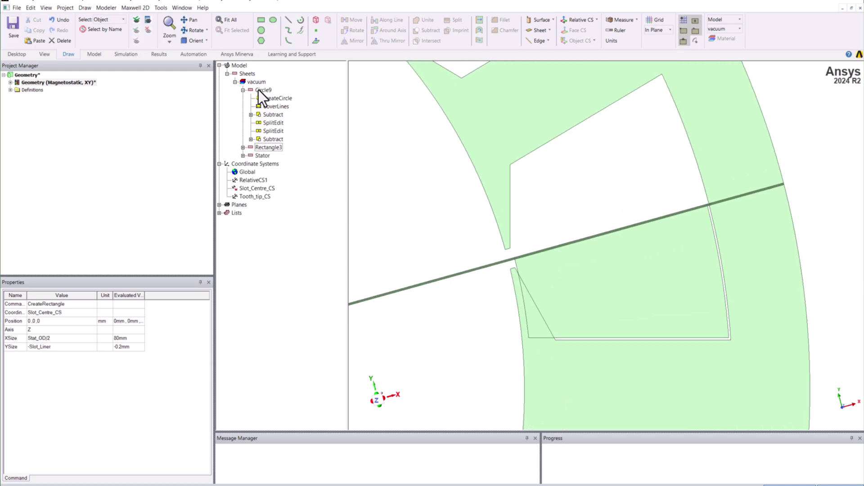
click(260, 90)
ctrl+click(269, 147)
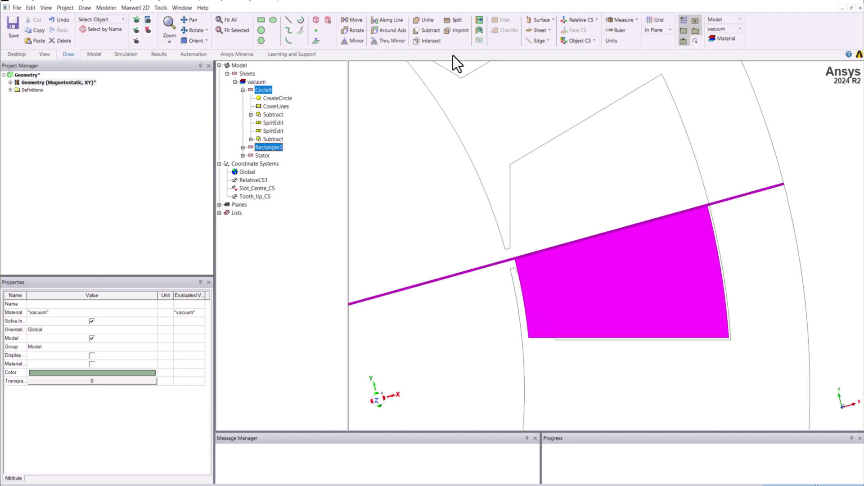
click(438, 33)
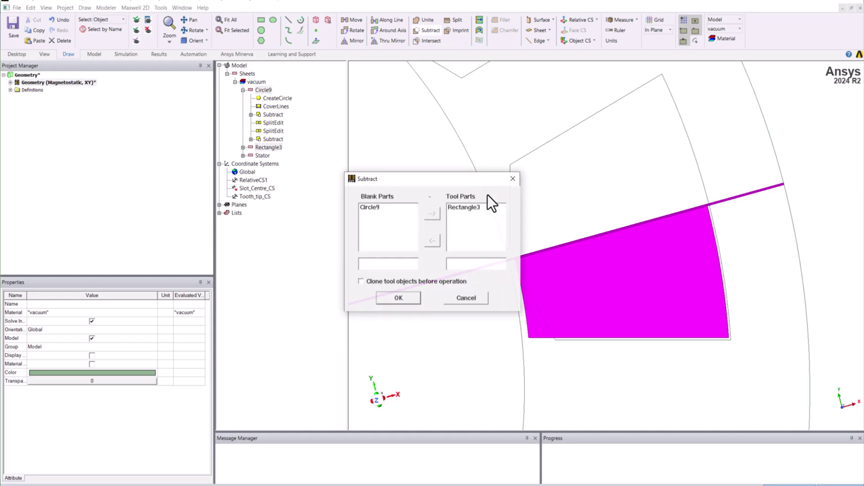
click(407, 303)
click(456, 338)
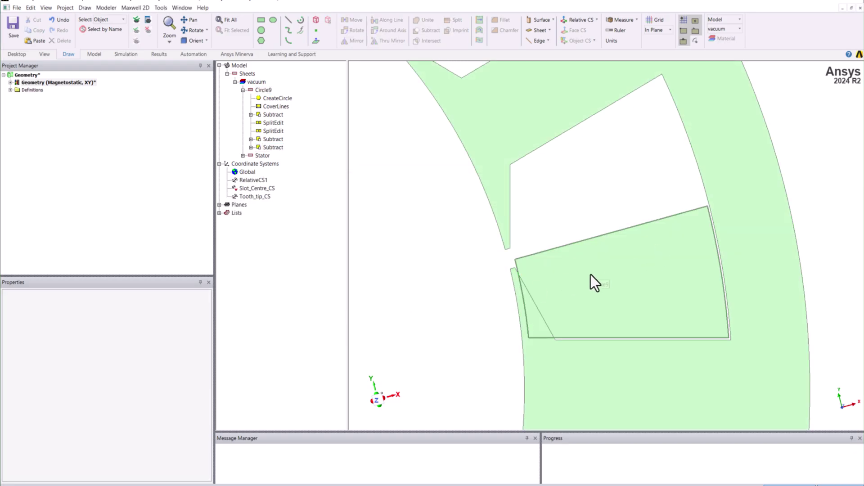
scroll(410, 272, down, 2)
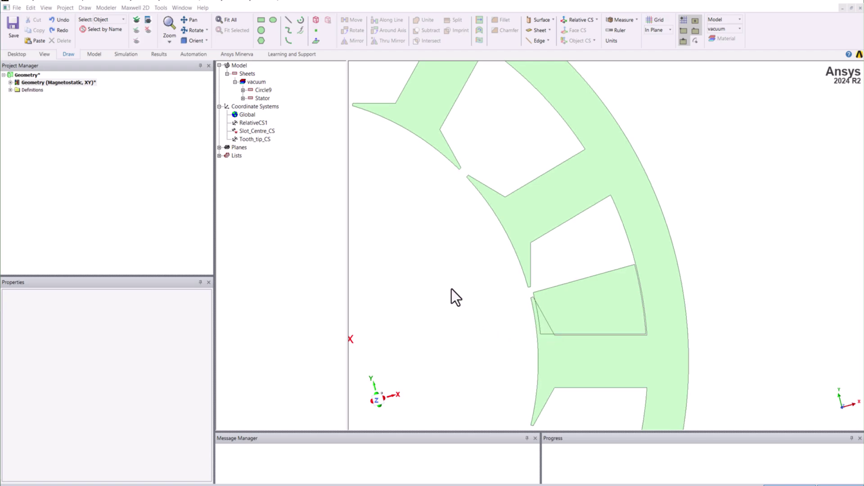
In Tooth_tip_CS, draw a rectangle from the origin, about 20 mm in X and 15 mm in Y
click(255, 134)
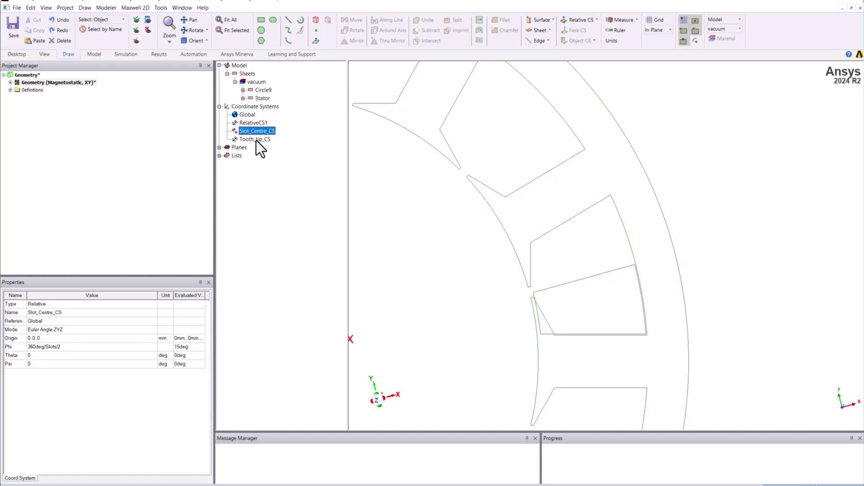
click(255, 139)
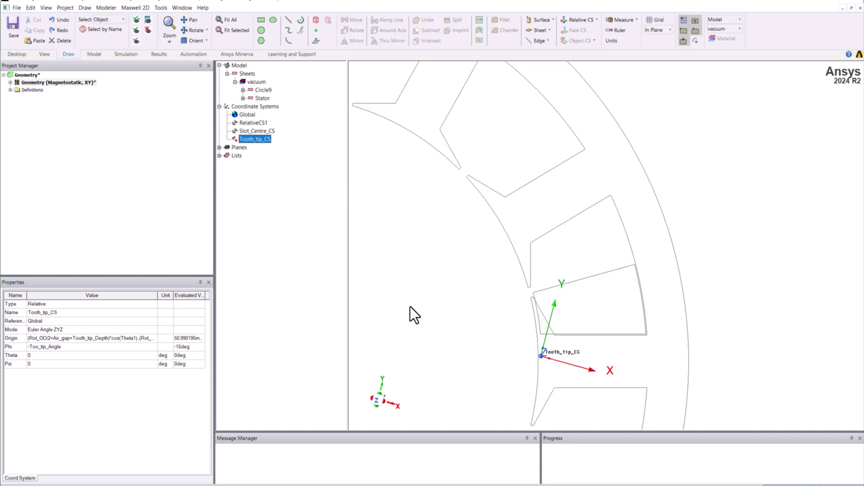
click(259, 22)
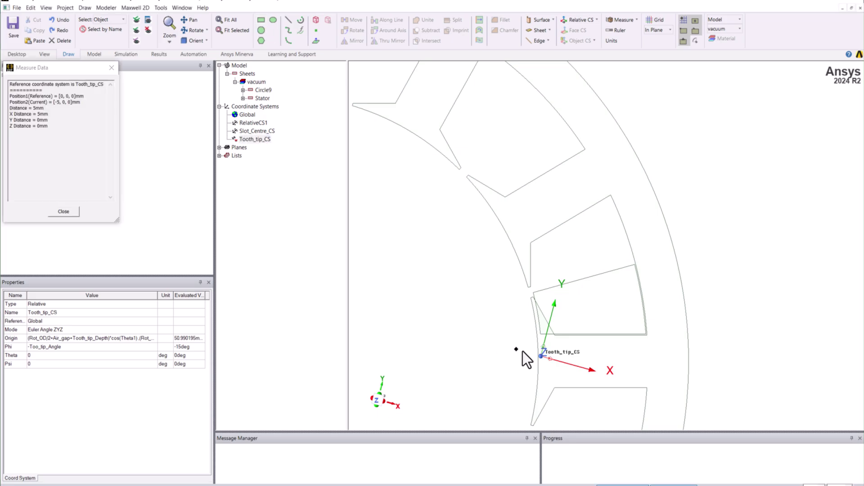
click(541, 356)
click(659, 308)
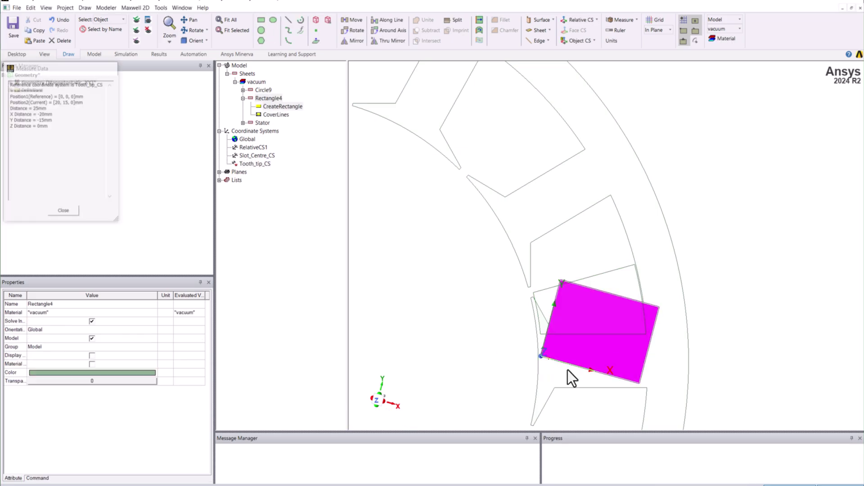
Set the position of Rectangle4 to Slot_Liner, 0, 0 in Tooth_tip_CS
click(292, 106)
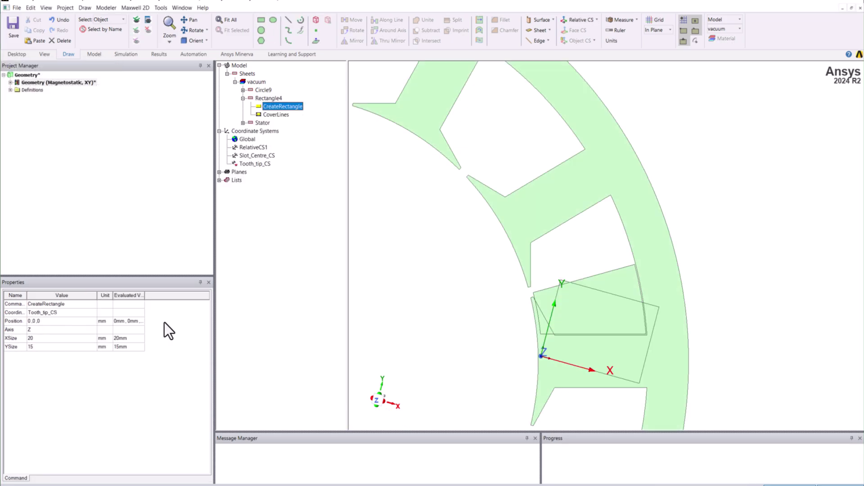
click(30, 322)
text(Slot_Liner)
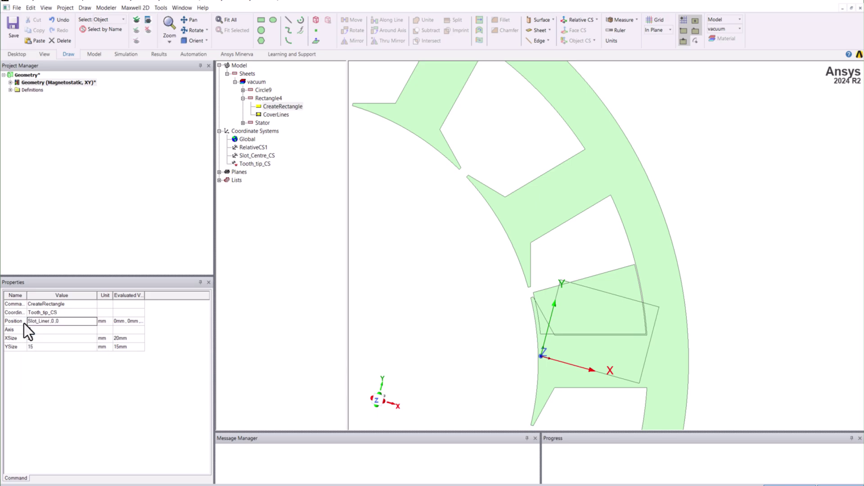
key(Tab)
key(Tab)
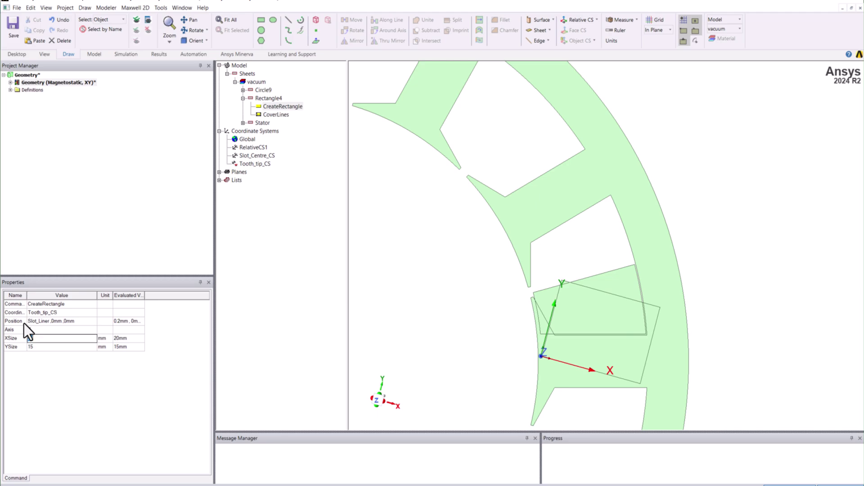
Set the X size of Rectangle4 to -Stat_OD/2 and its Y size to Stat_OD
text(S)
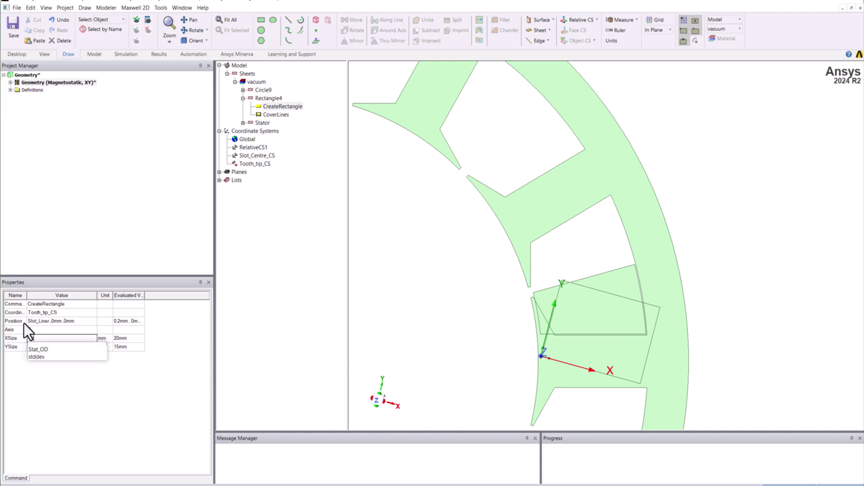
key(Down)
key(Return)
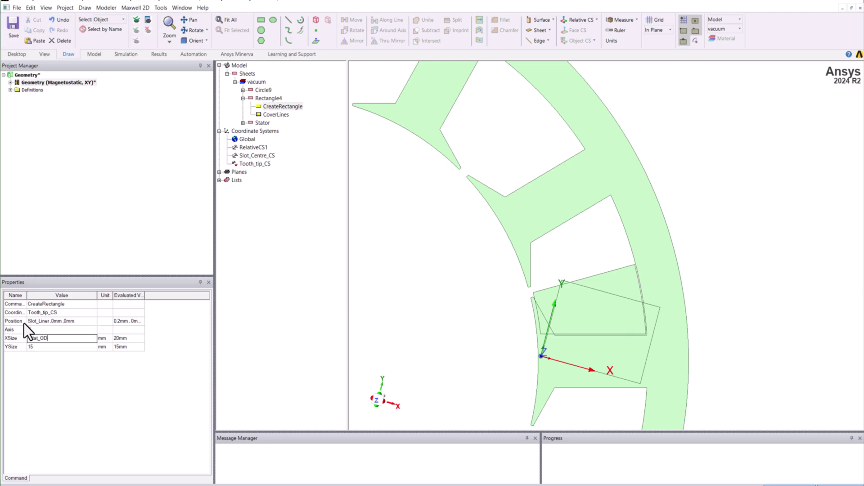
text(/2)
key(Tab)
text(Sta)
key(Down)
key(Return)
key(Return)
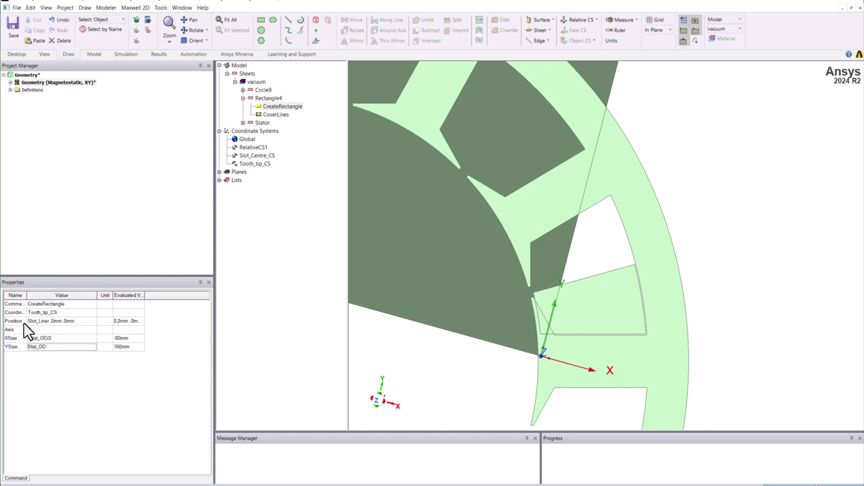
Rotate Rectangle4 about the Global Z axis by half a slot pitch, 360deg/Slots/2
click(248, 139)
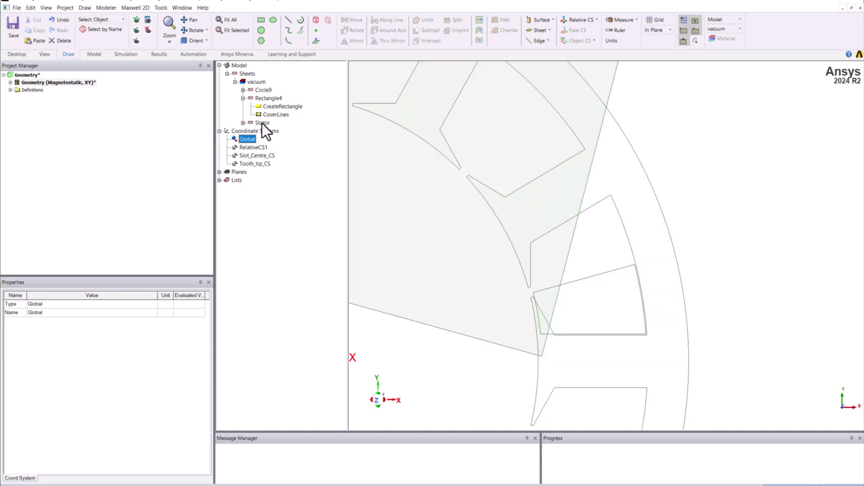
click(272, 99)
click(356, 30)
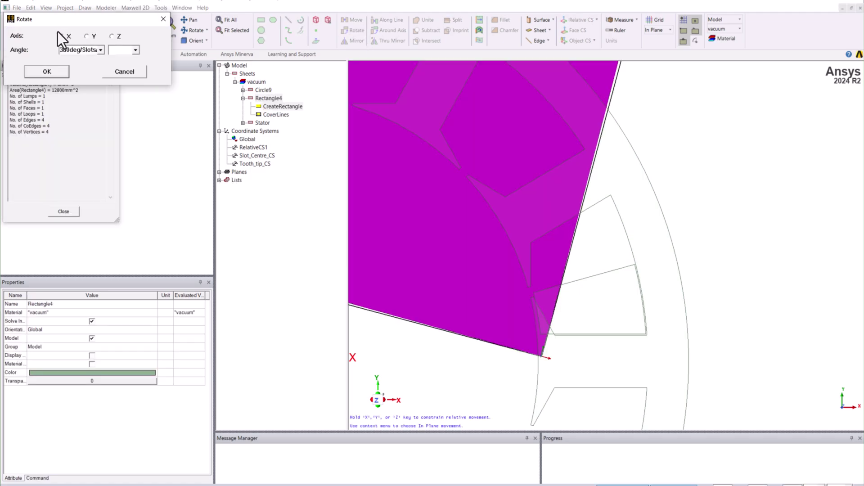
click(116, 36)
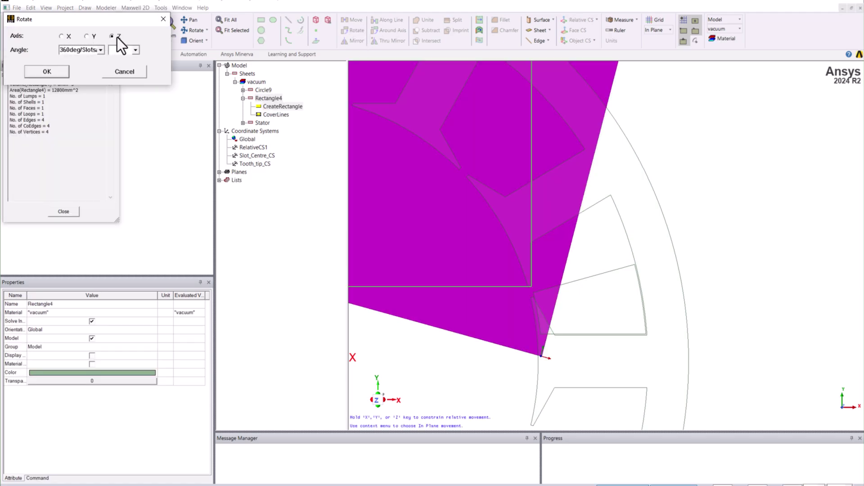
double_click(77, 50)
click(76, 50)
click(54, 72)
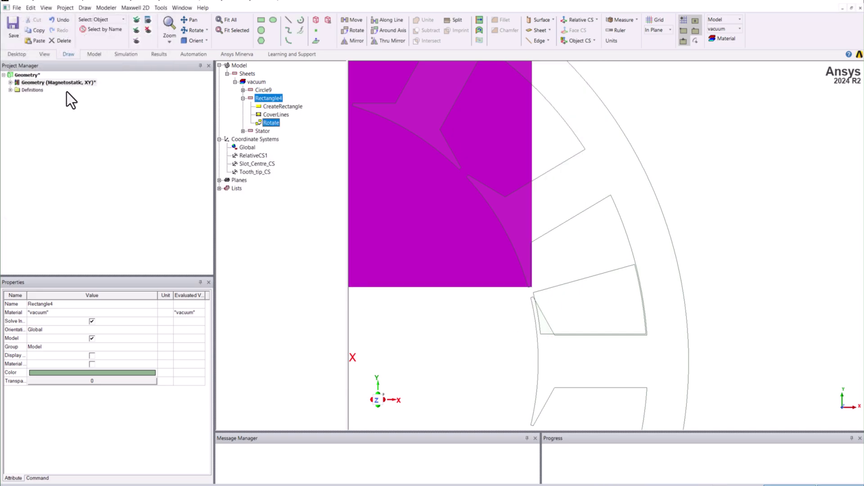
click(312, 207)
Rotate Rectangle4 by 180deg about the X axis of Slot_Centre_CS
click(243, 99)
click(240, 122)
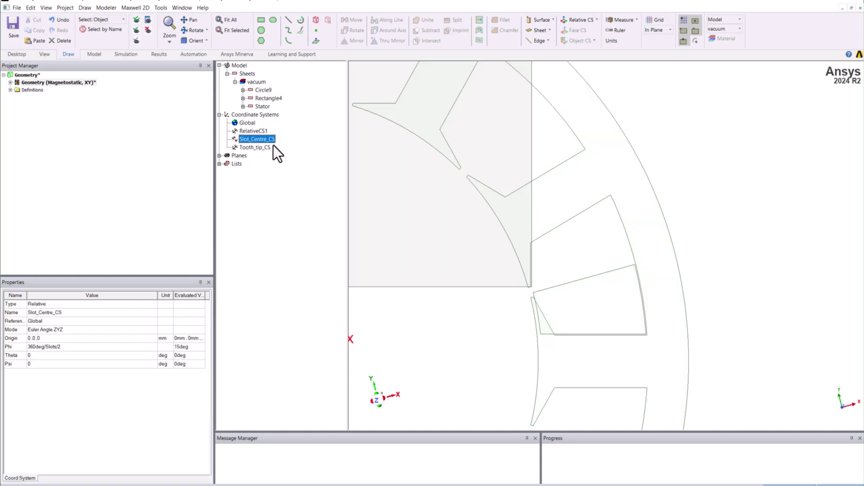
click(266, 100)
click(357, 30)
click(62, 36)
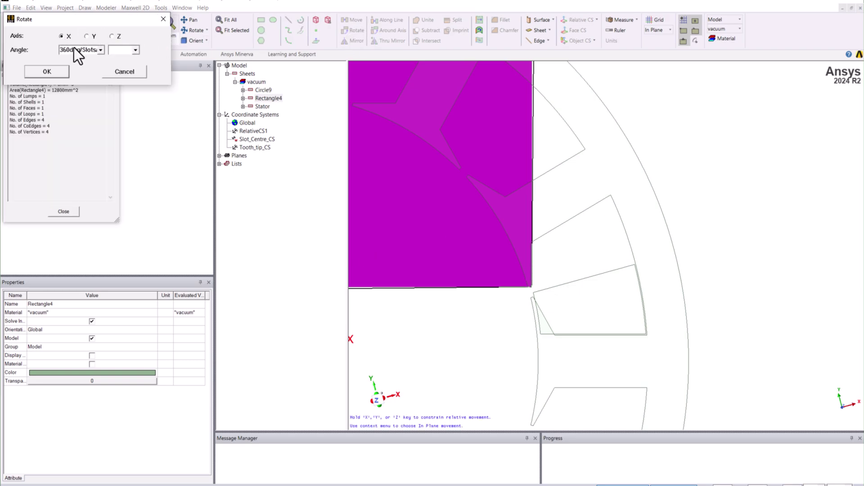
text(180deg)
click(47, 72)
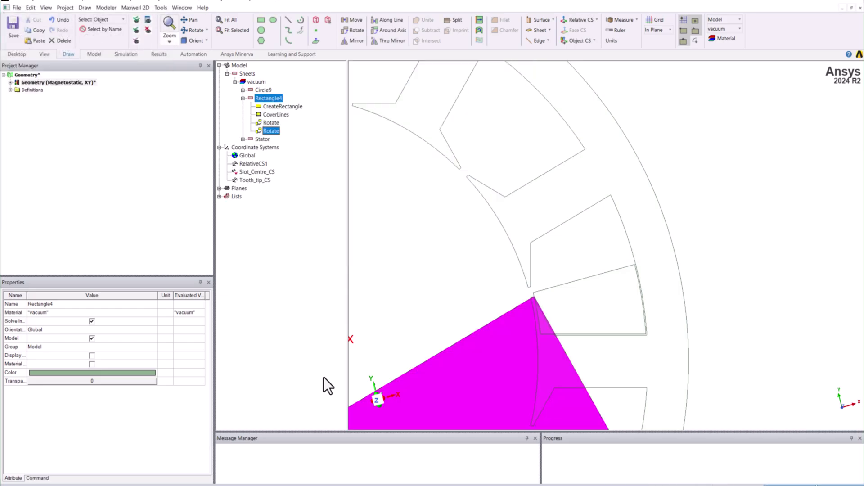
click(724, 303)
Subtract Rectangle4 from Circle9 without cloning the tool object to trim the half-slot region along the tooth tip
scroll(598, 372, up, 10)
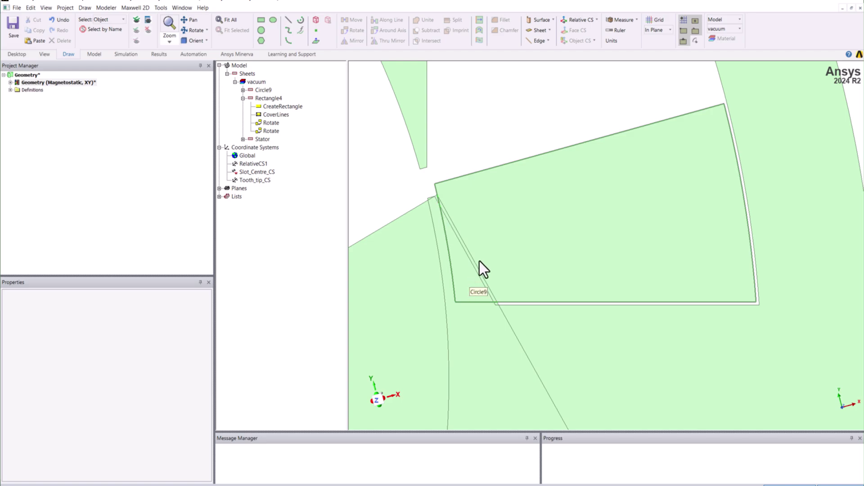
click(243, 98)
click(264, 91)
ctrl+click(269, 98)
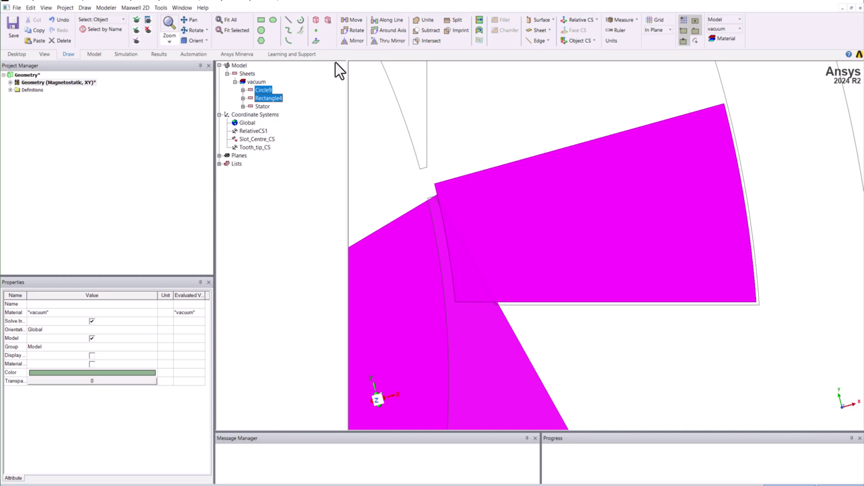
click(430, 30)
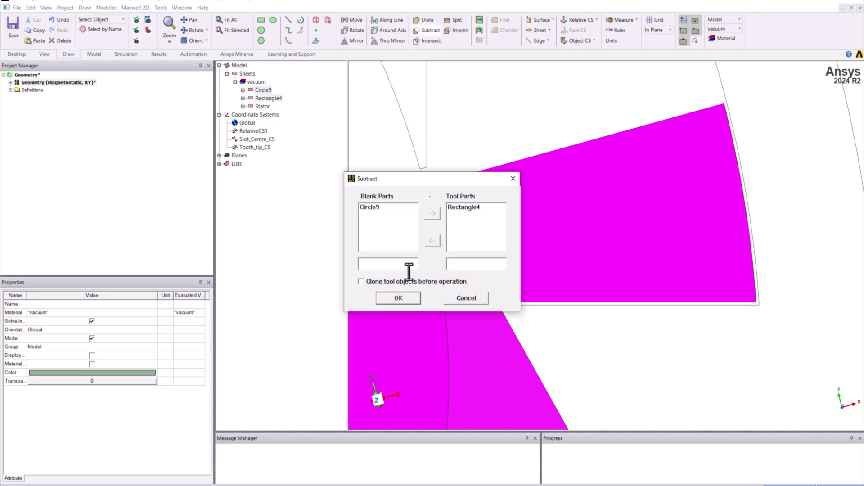
click(404, 300)
scroll(405, 257, down, 6)
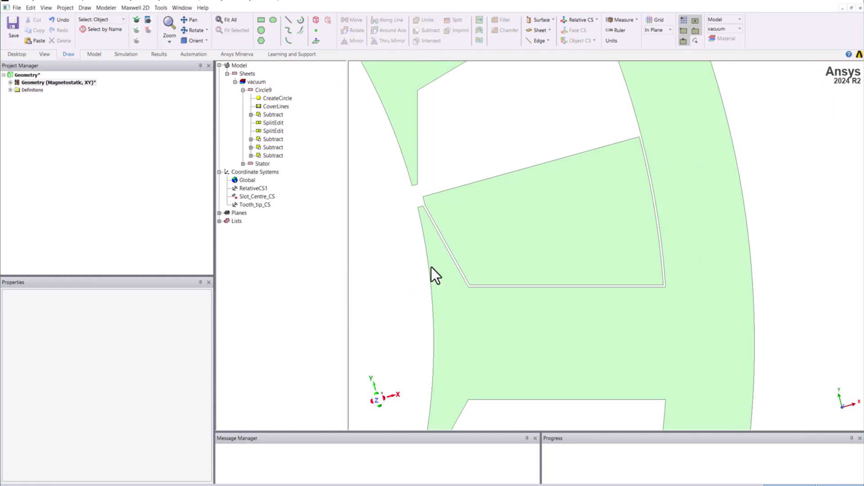
Duplicate the half-slot sheet 180 deg around the Slot_Centre_CS X axis, total number 2, without attaching to the original object
click(607, 262)
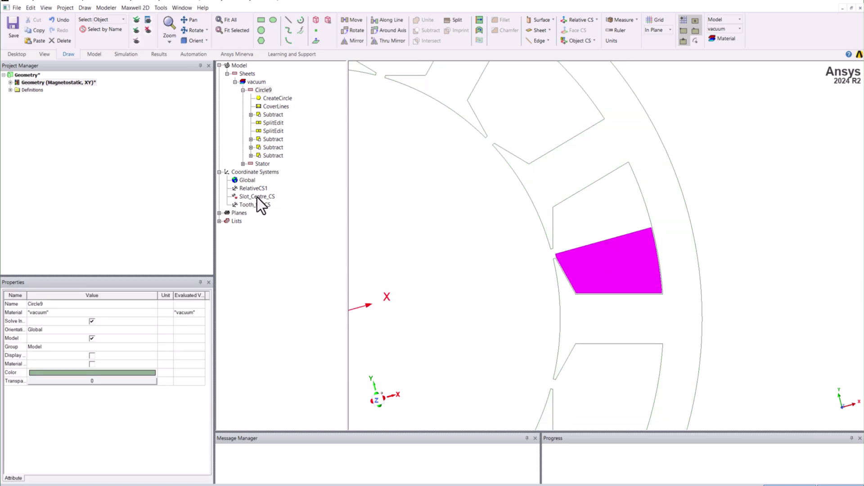
click(258, 197)
click(586, 261)
click(391, 31)
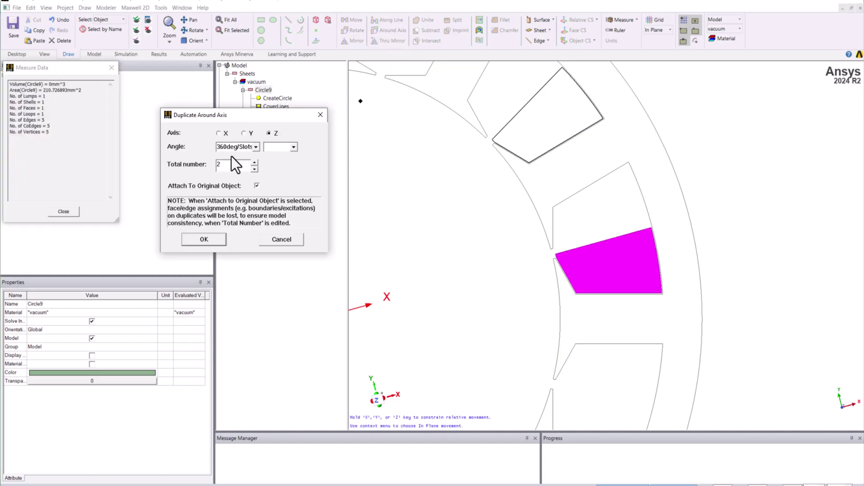
double_click(223, 148)
text(180de)
click(225, 135)
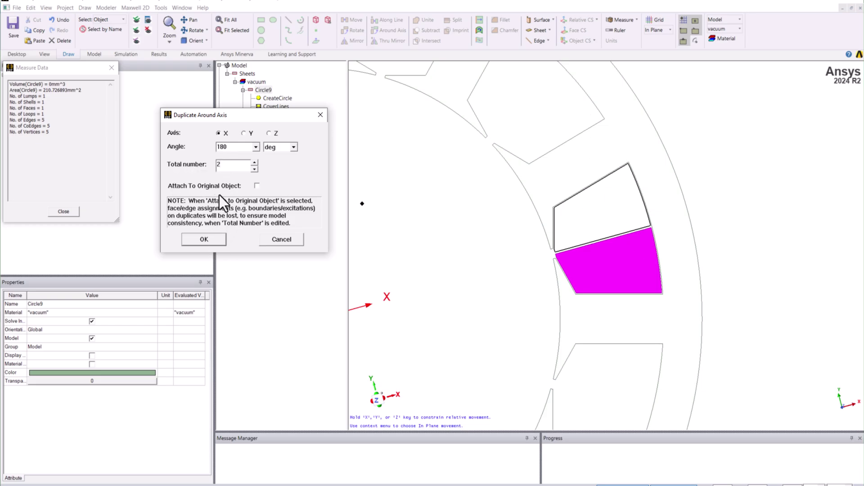
click(220, 241)
click(724, 211)
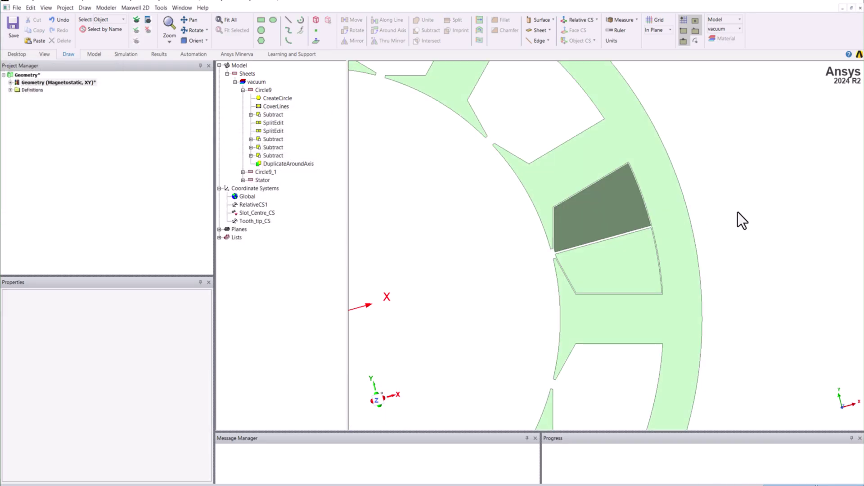
Rename the Circle9 half-slot sheet as C1 and its duplicate Circle9_1 as C2
click(243, 90)
click(259, 90)
click(59, 304)
text(C1)
key(Tab)
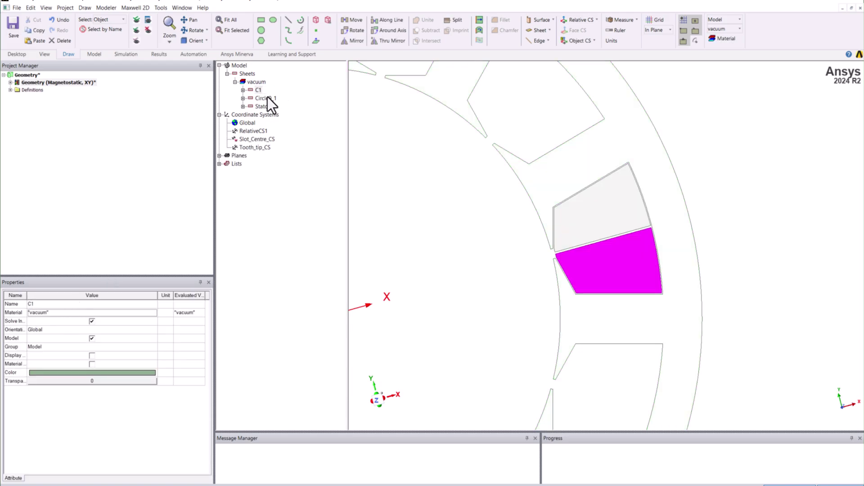
click(266, 98)
click(53, 306)
text(C2)
key(Tab)
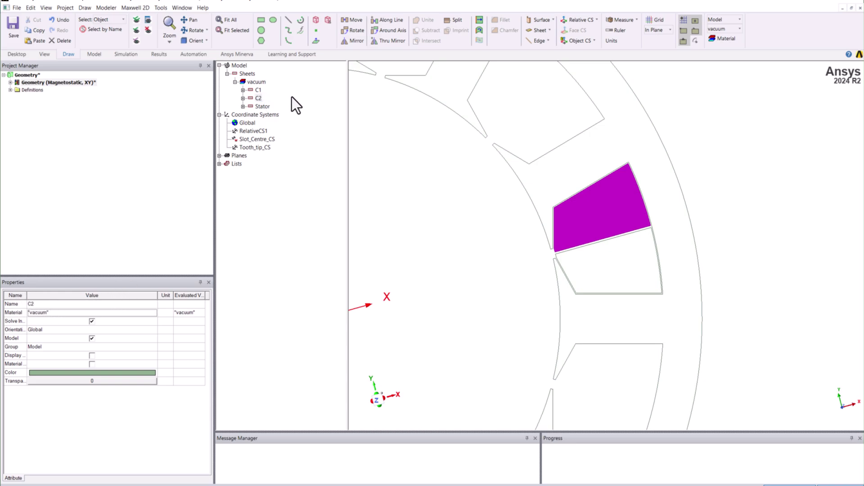
click(812, 311)
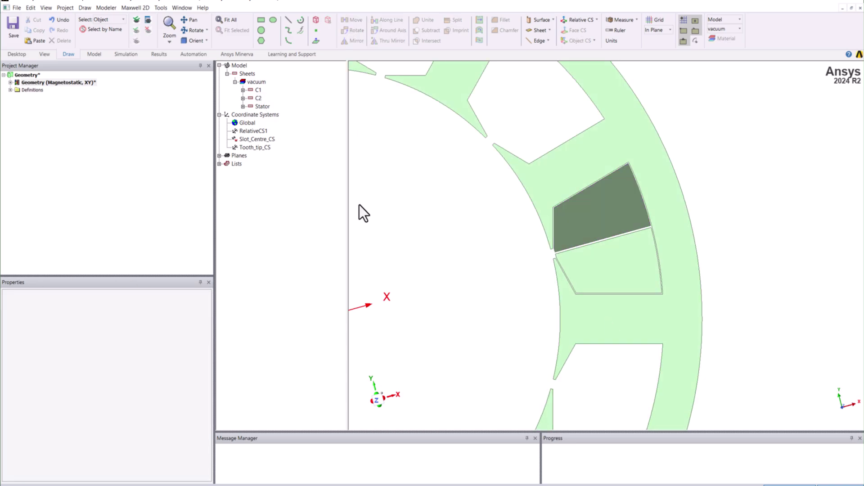
Duplicate C1 and C2 around the Global Z axis at 360deg/Slots, total number 12, without attaching to the original object
click(247, 123)
click(256, 90)
ctrl+click(259, 98)
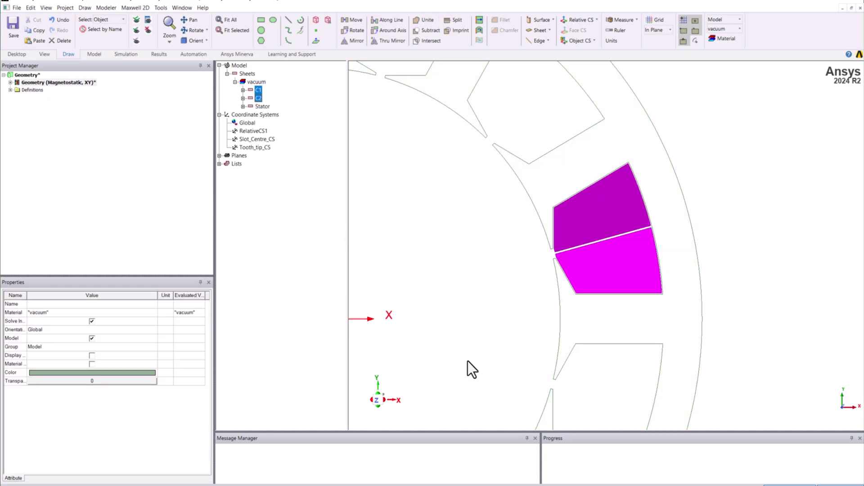
click(388, 30)
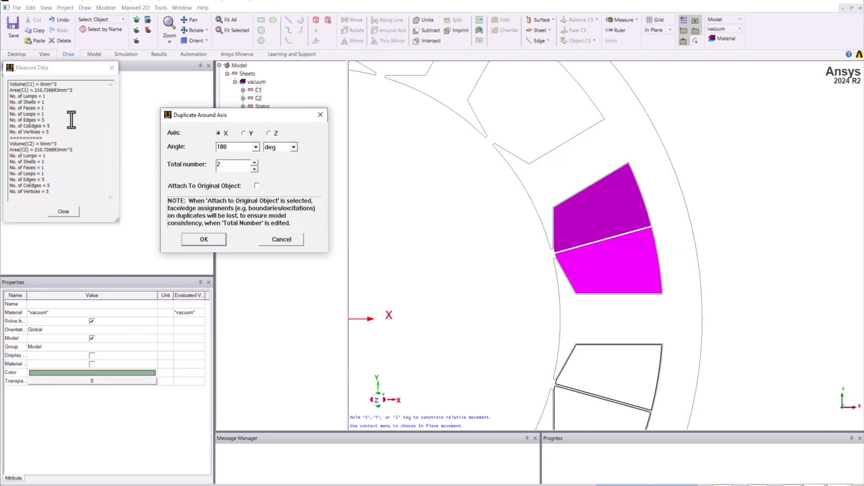
click(270, 134)
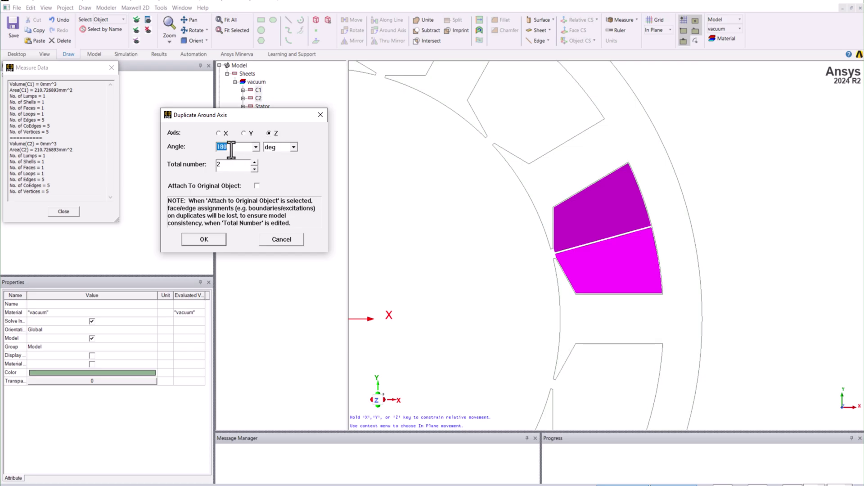
text(360deg/Slots)
double_click(224, 170)
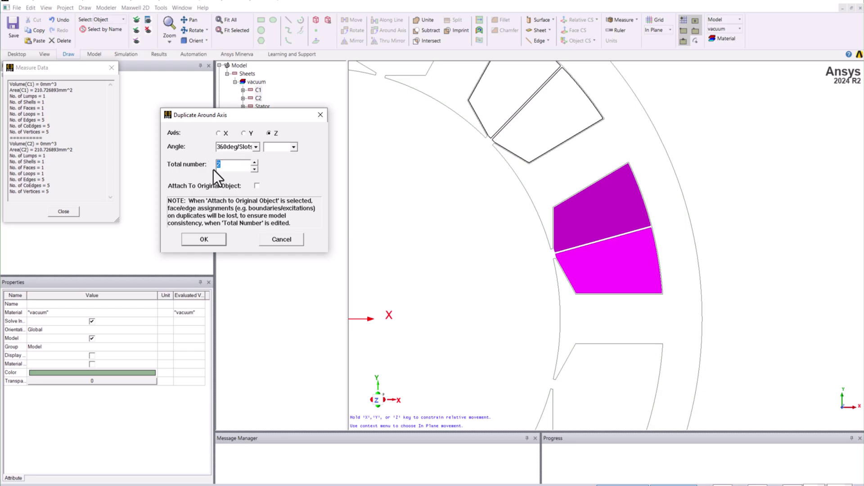
text(12)
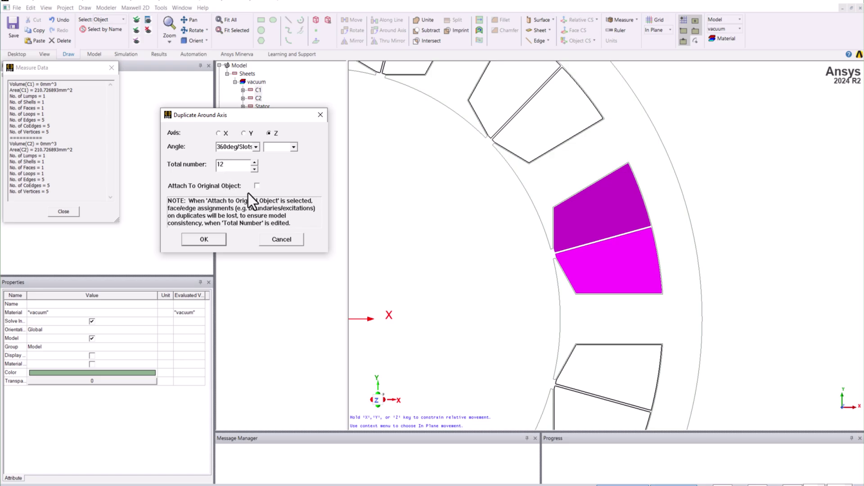
click(220, 240)
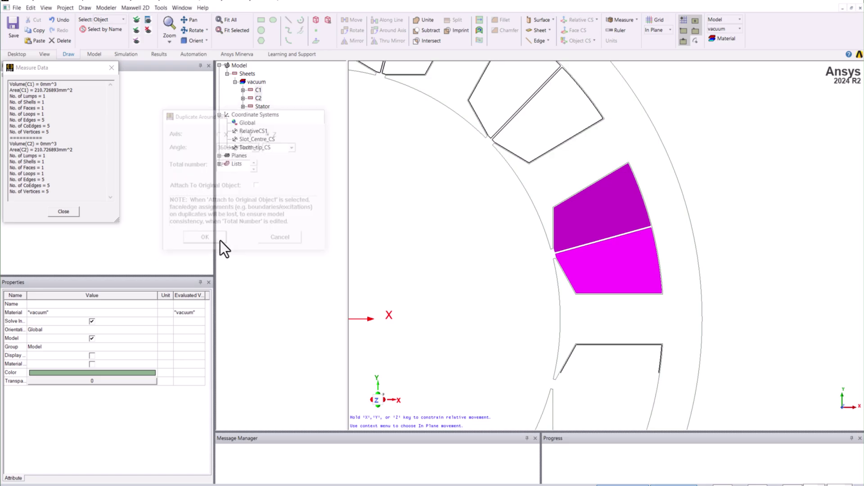
key(ctrl+d)
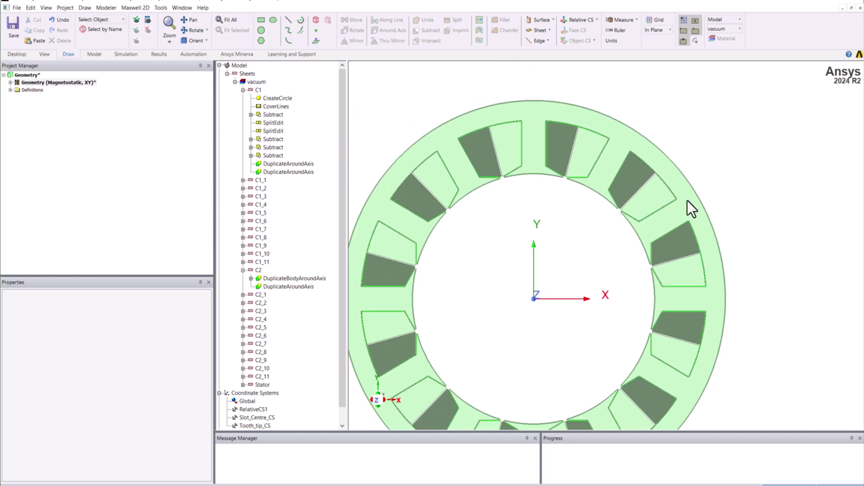
click(243, 90)
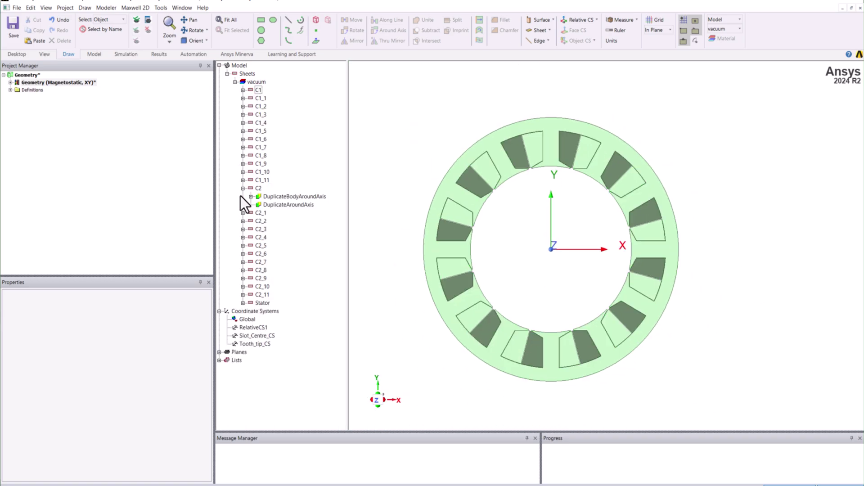
click(243, 189)
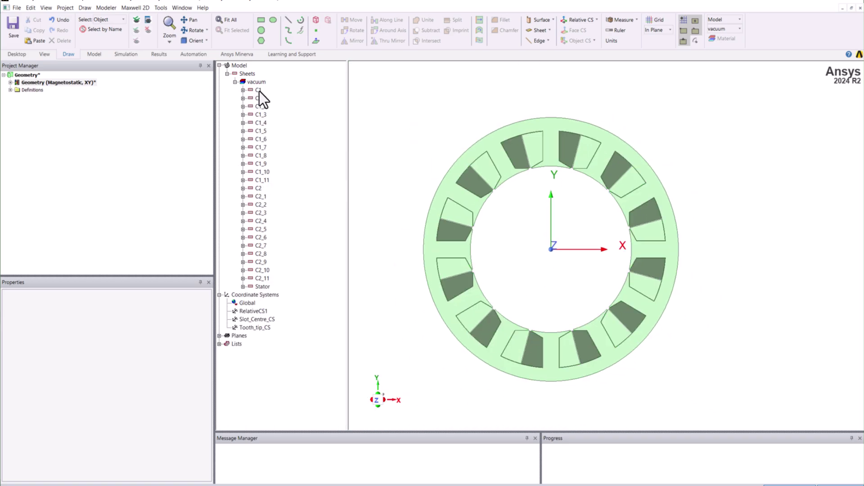
Change the Stator sheet's colour to the basic mid grey
click(263, 288)
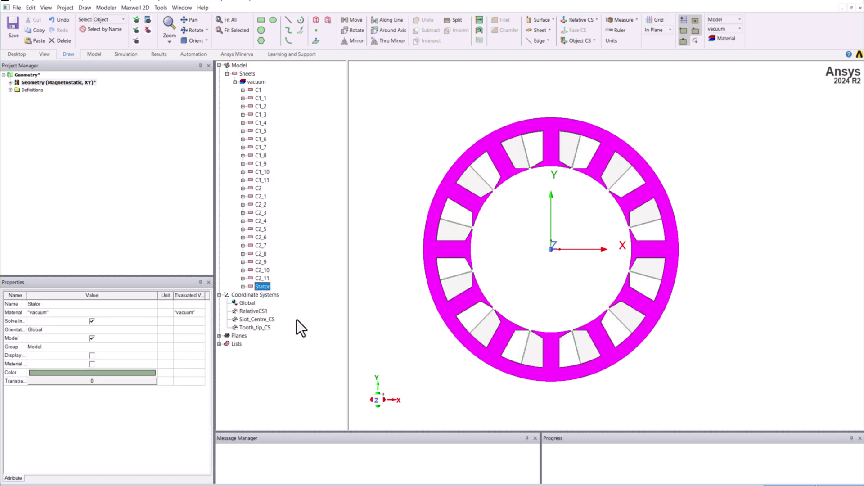
click(56, 373)
click(374, 247)
click(344, 309)
click(396, 336)
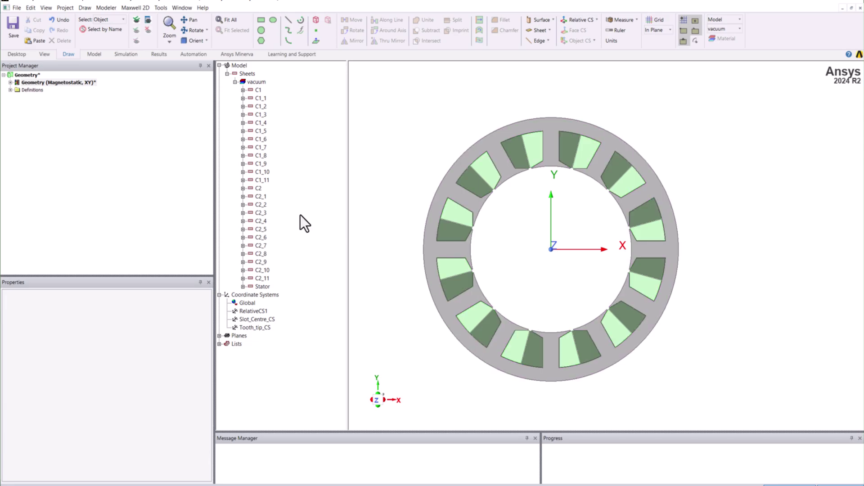
Colour all winding sheets from C1 through C2_11 red and save the project
click(257, 90)
shift+click(260, 279)
click(69, 373)
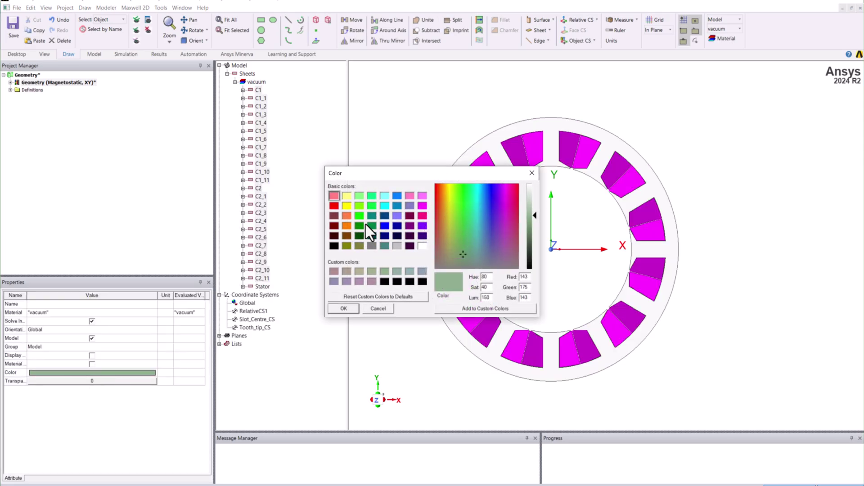
click(335, 225)
drag(536, 248, 535, 242)
click(342, 309)
click(788, 226)
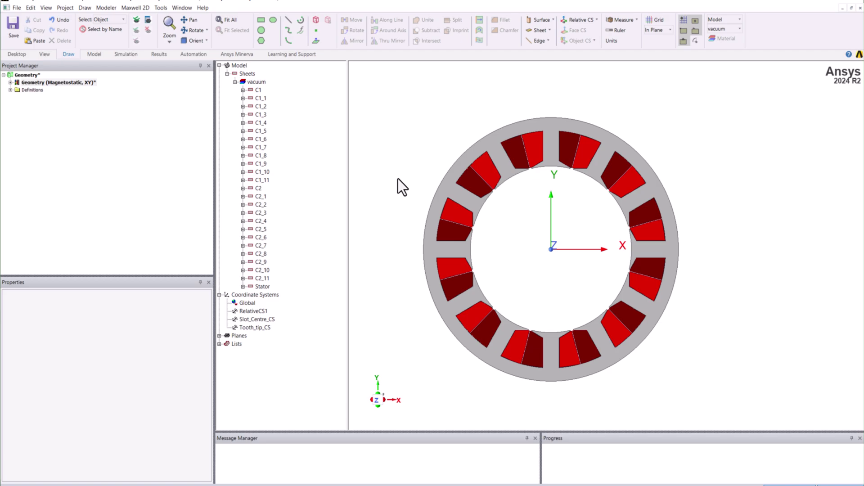
key(ctrl+s)
Draw a circle of about 33.5 mm radius centred on the global origin inside the stator bore
click(262, 30)
click(551, 250)
click(592, 285)
click(62, 308)
Set the new centre circle's radius to Rot_OD/2-PM_Thickness
click(276, 295)
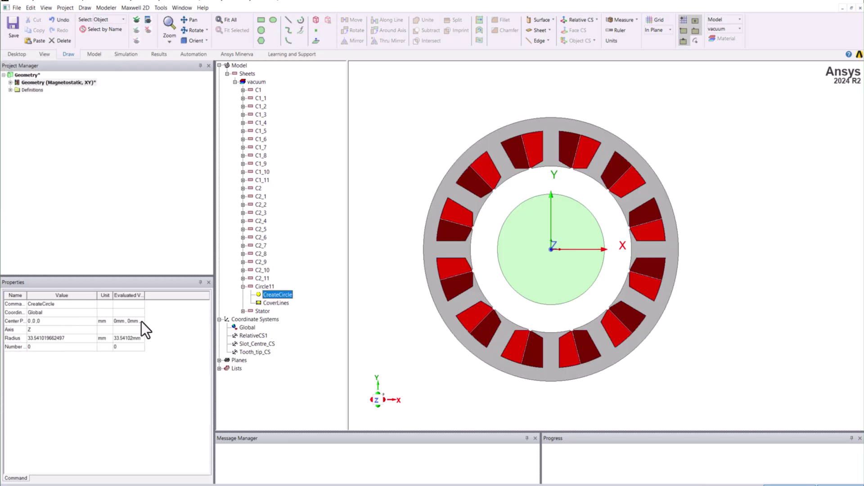
click(50, 338)
text(Rot)
key(Down)
key(Down)
key(Return)
text(/2-PM)
key(Down)
key(Down)
key(Return)
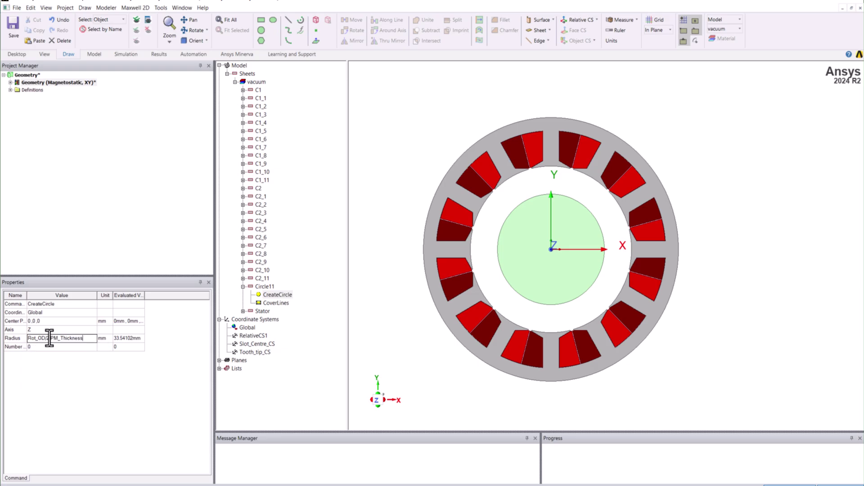
key(Tab)
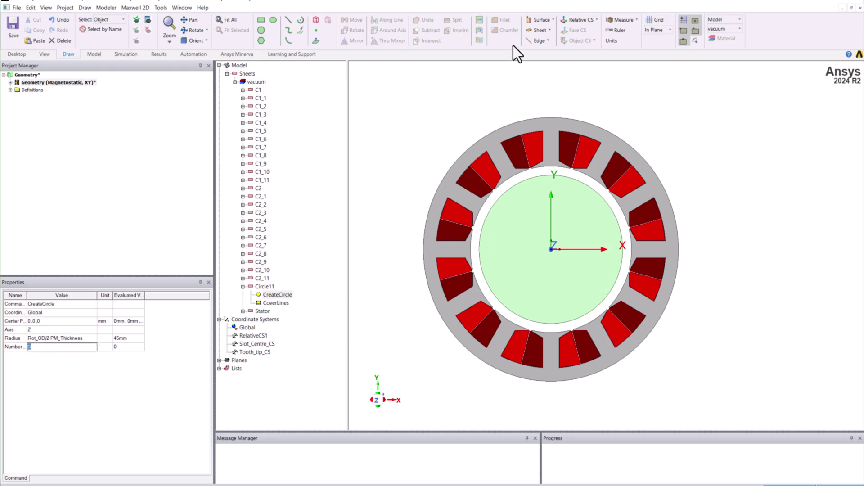
Rename the centre circle sheet as Rotor
click(258, 288)
click(50, 304)
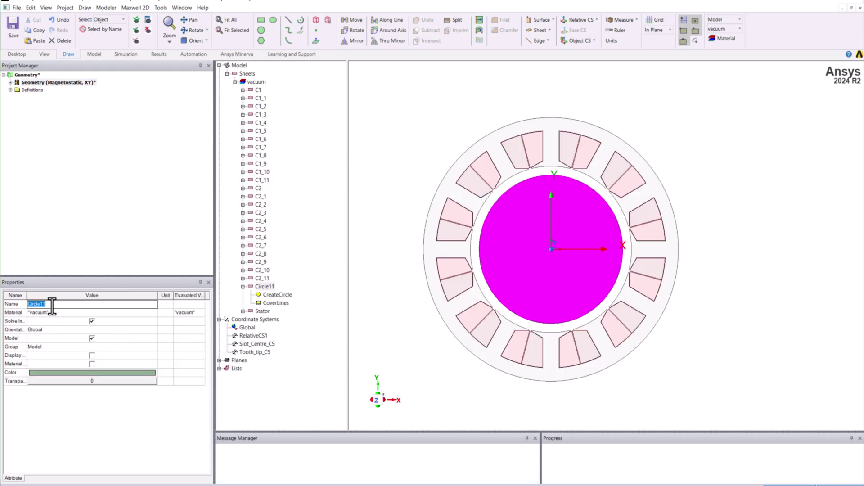
text(Rotor)
key(Tab)
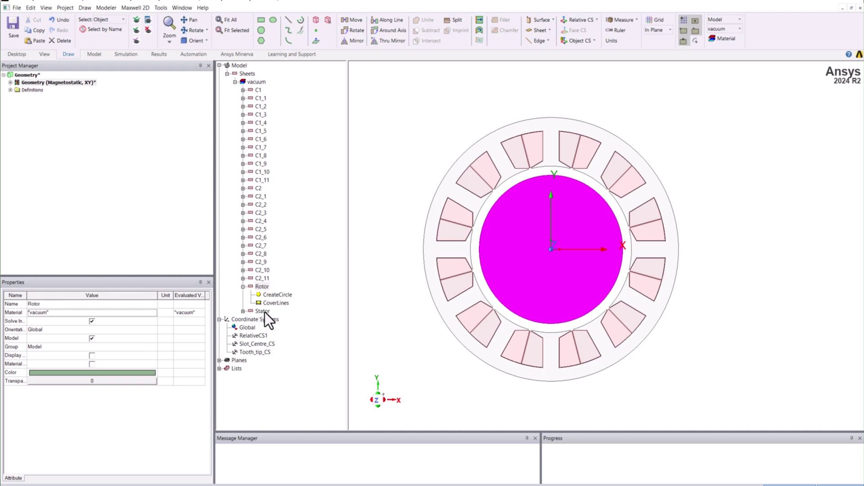
Copy the Rotor sheet in place and set the copy's radius to Rot_ID/2
click(260, 288)
key(ctrl+c)
key(ctrl+v)
click(271, 319)
click(64, 341)
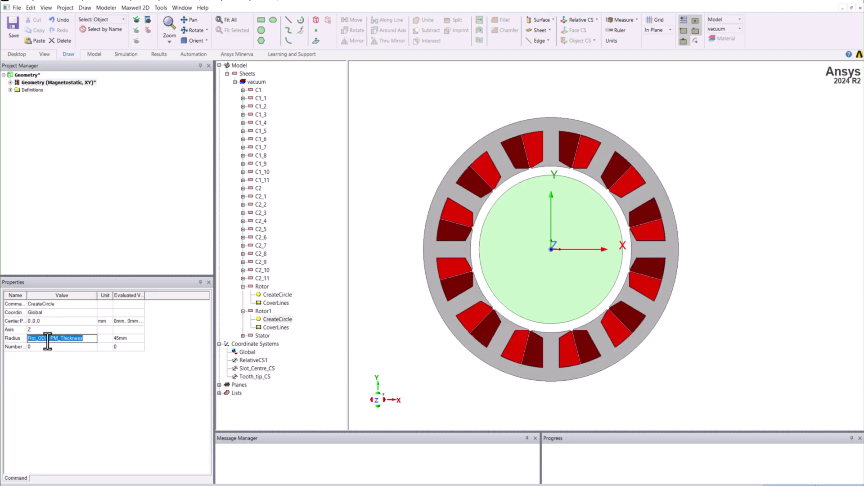
drag(49, 339, 84, 337)
key(BackSpace)
key(shift+Right)
text(I)
key(Tab)
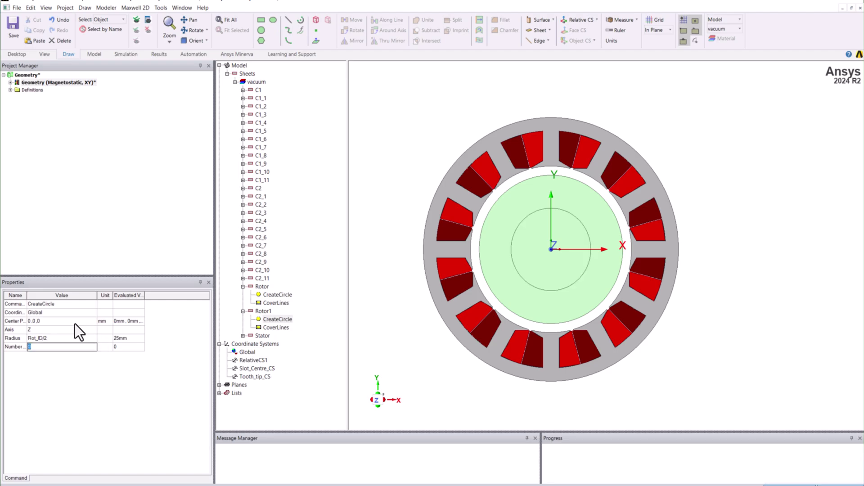
Subtract Rotor1 from Rotor without cloning the tool object to cut the rotor bore
click(261, 287)
ctrl+click(263, 311)
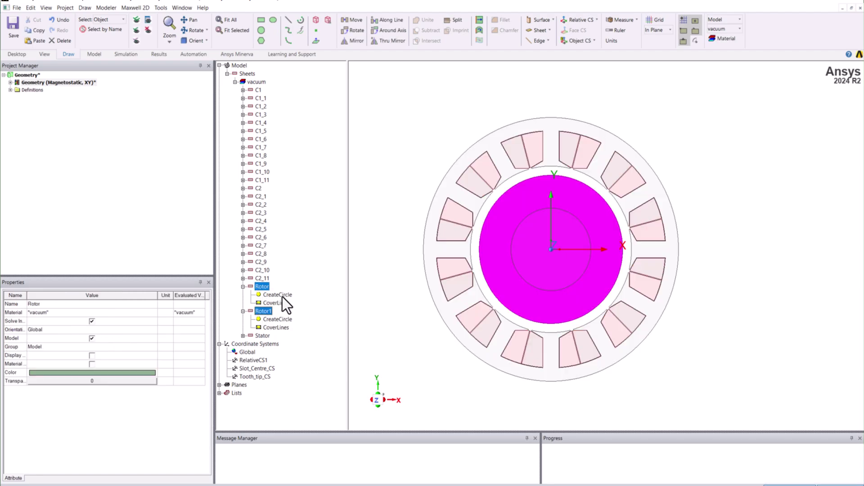
click(426, 32)
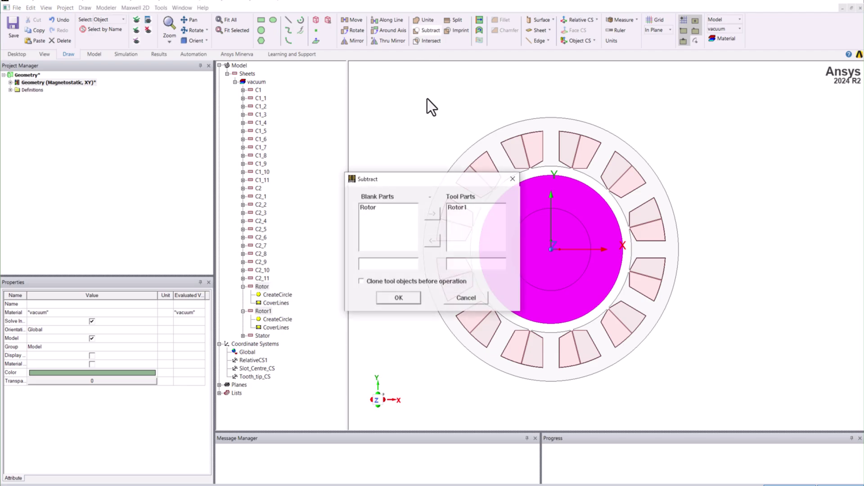
click(402, 298)
click(731, 317)
Change the Rotor sheet's colour to the basic mid grey
click(522, 204)
click(108, 373)
click(371, 246)
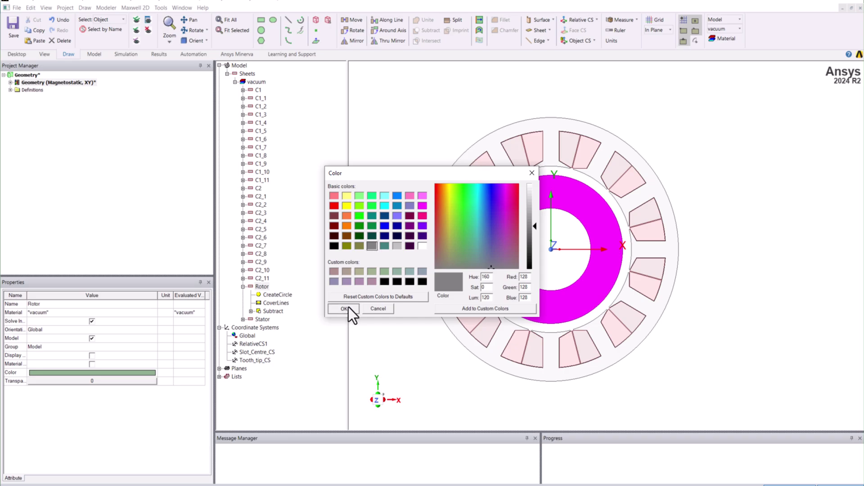
click(347, 308)
click(410, 344)
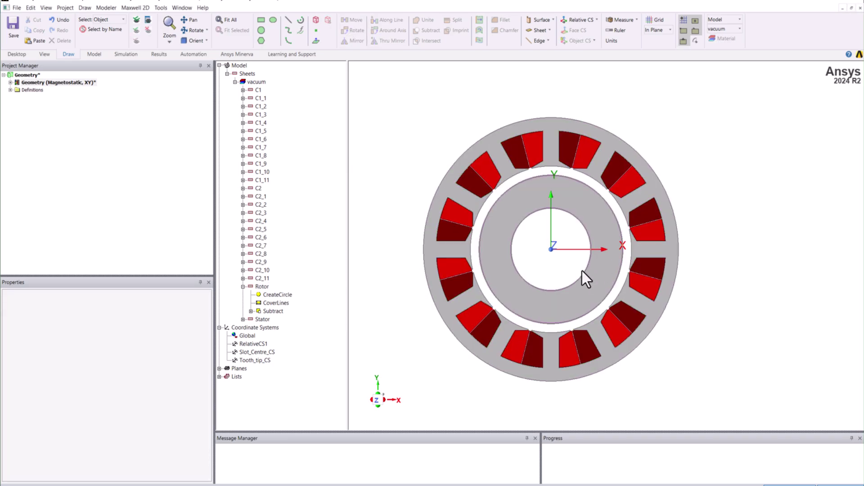
Copy the bored Rotor sheet in place and rename the copy as PM1
scroll(597, 241, up, 3)
click(243, 287)
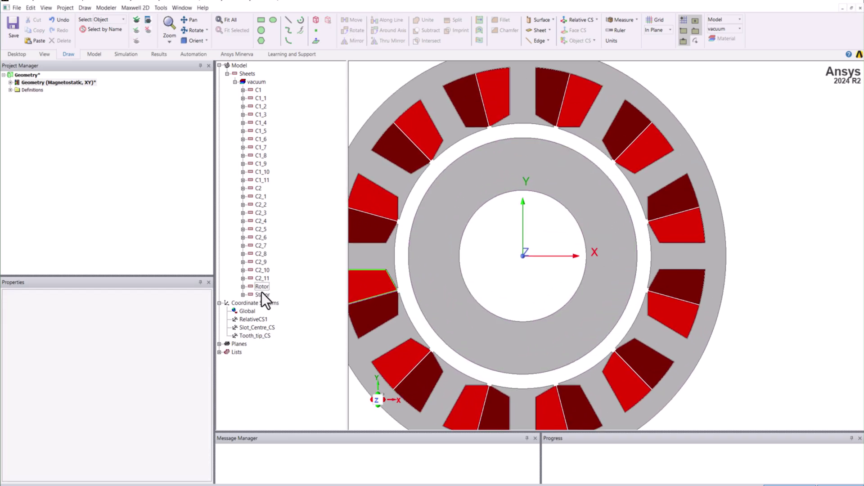
click(260, 287)
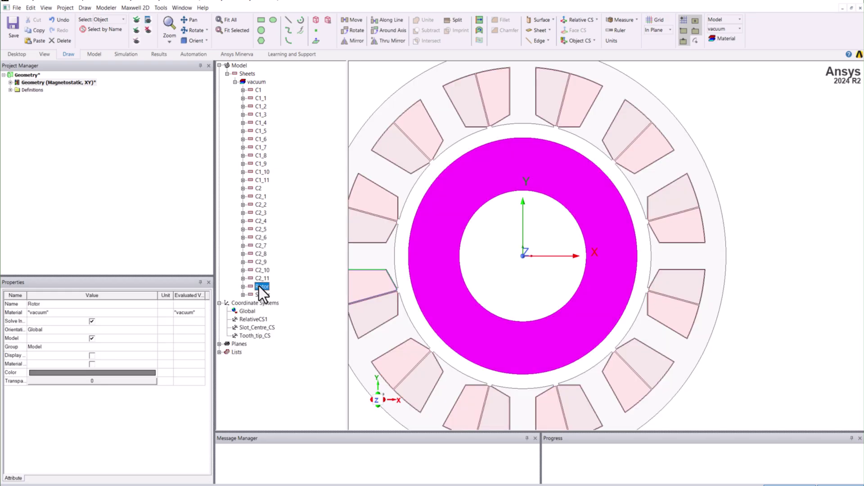
key(ctrl+v)
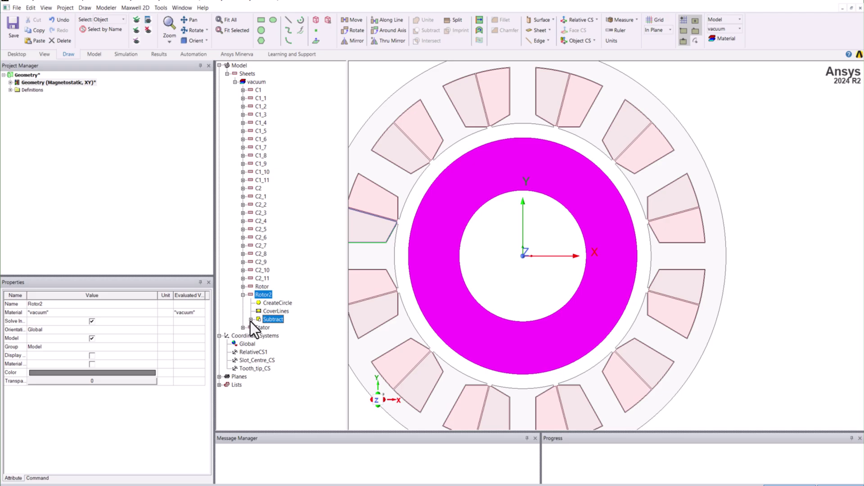
click(52, 304)
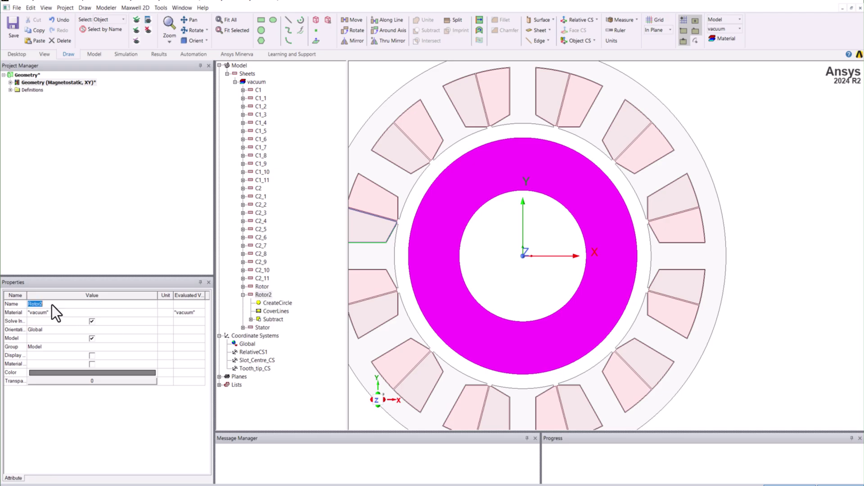
text(PM)
key(Return)
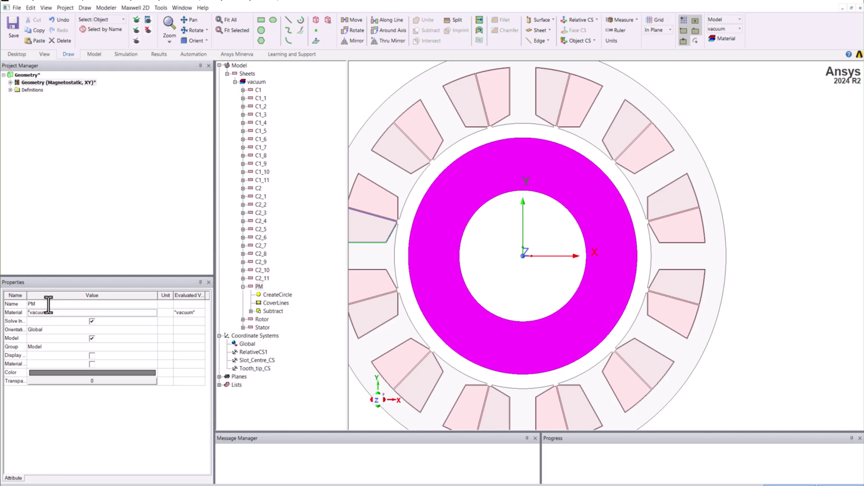
click(49, 304)
text(1)
key(Return)
Set the radius of PM1's outer circle to Rot_OD/2
click(281, 295)
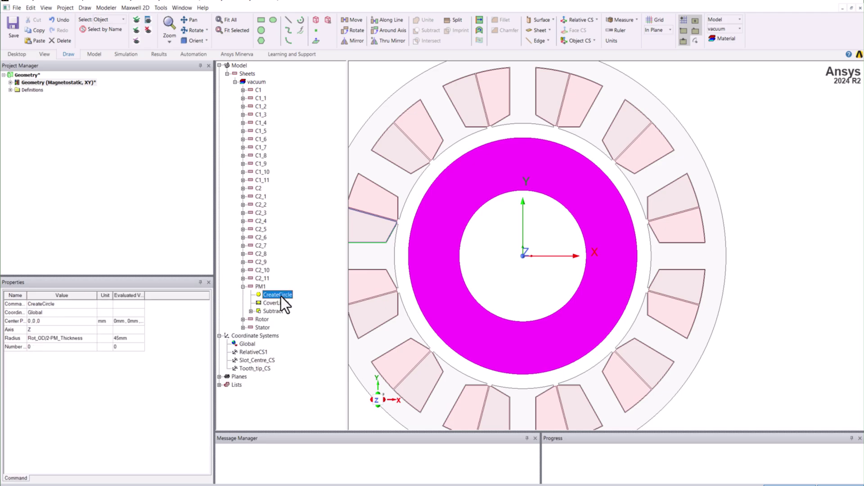
click(84, 339)
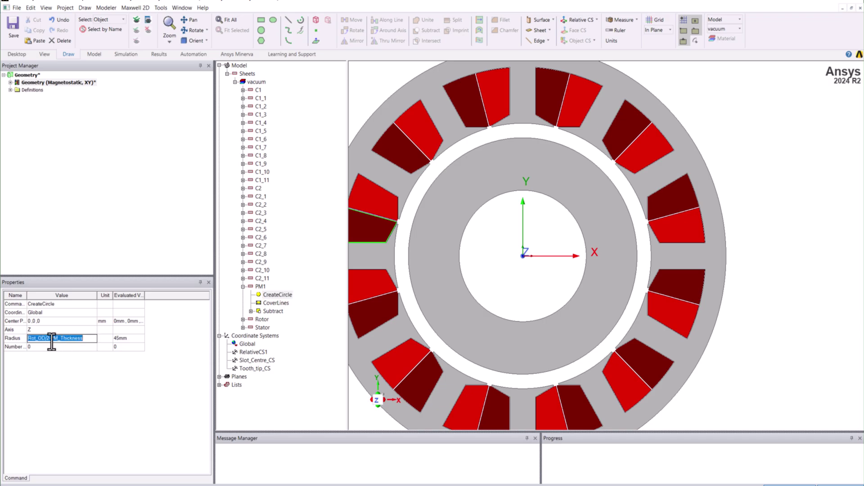
click(52, 338)
key(BackSpace)
key(shift+Right)
key(shift+Right)
key(shift+Right)
key(shift+Right)
key(shift+Right)
key(shift+Right)
key(shift+Right)
key(shift+Right)
key(shift+Right)
key(shift+Right)
key(shift+Right)
key(shift+Right)
key(Delete)
key(Tab)
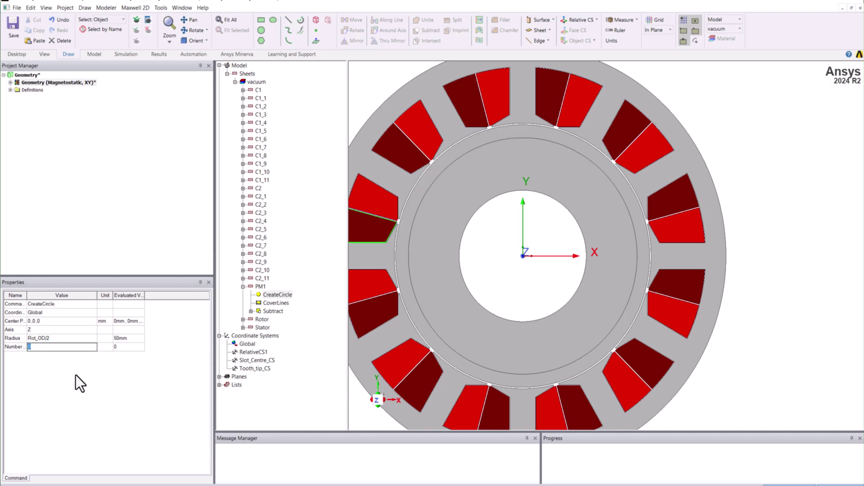
Set the radius of the circle subtracted from PM1 to Rot_OD/2-PM_Thickness
click(252, 311)
click(259, 319)
click(280, 328)
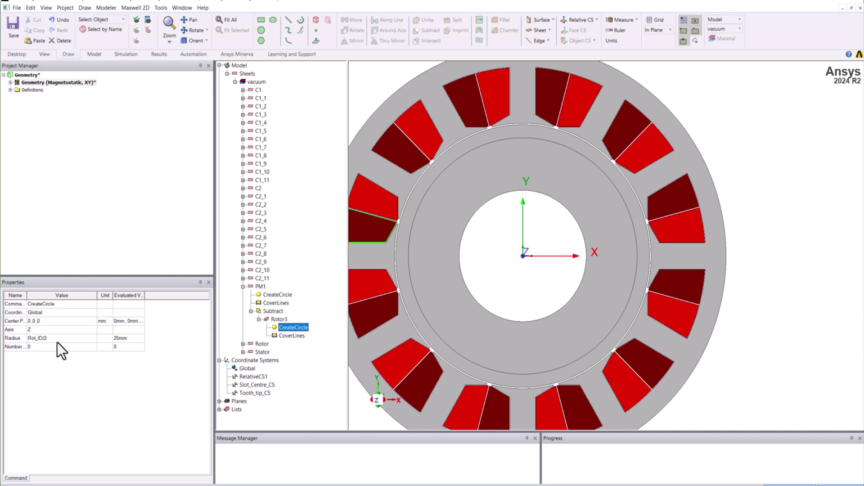
click(39, 341)
key(Delete)
text(OD/2+)
key(BackSpace)
text(-PM)
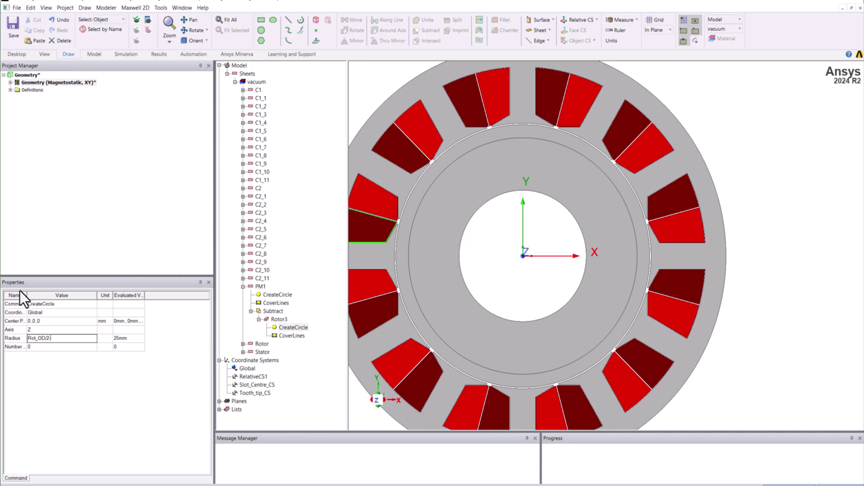
key(Down)
key(Down)
key(Return)
key(Return)
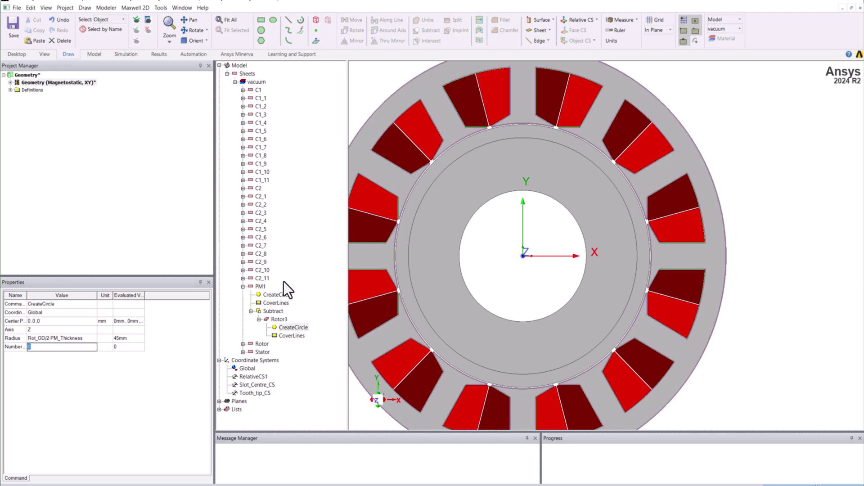
Create an offset relative coordinate system on the Y axis with its origin at 0,15,0 mm
click(243, 287)
click(259, 287)
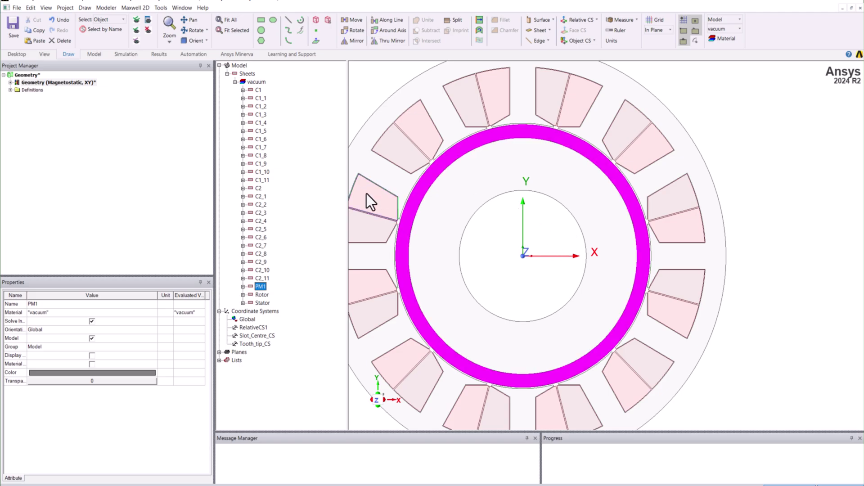
click(597, 20)
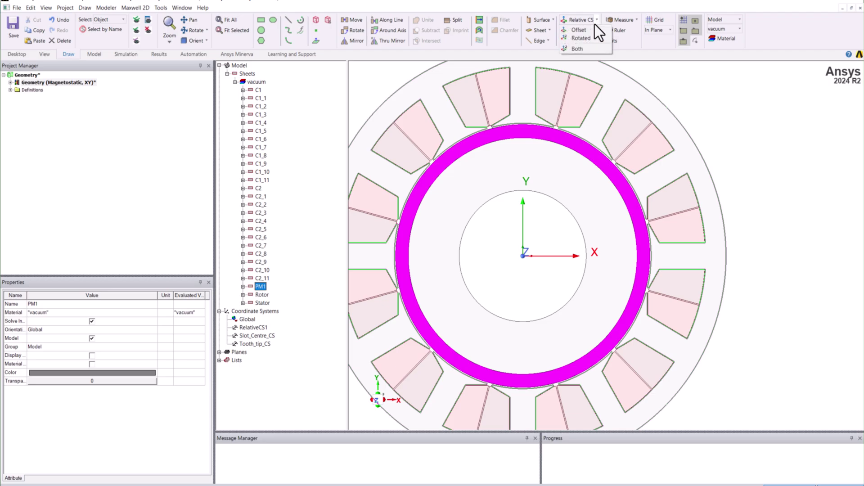
click(593, 30)
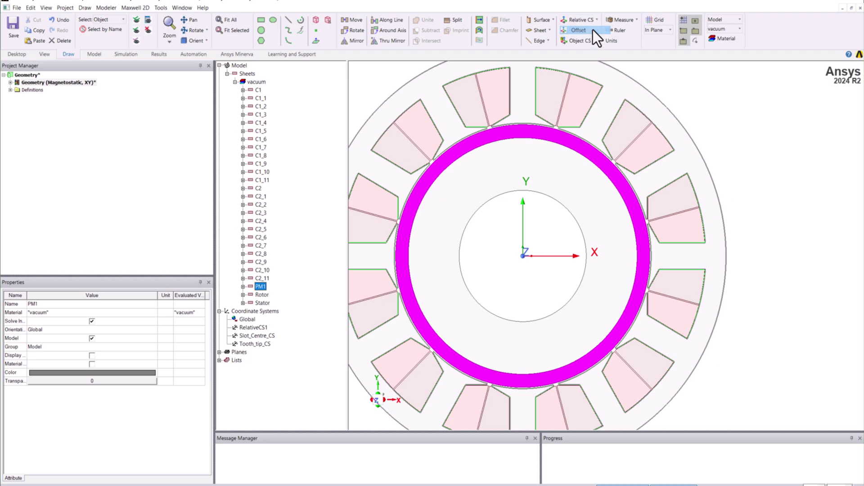
click(523, 217)
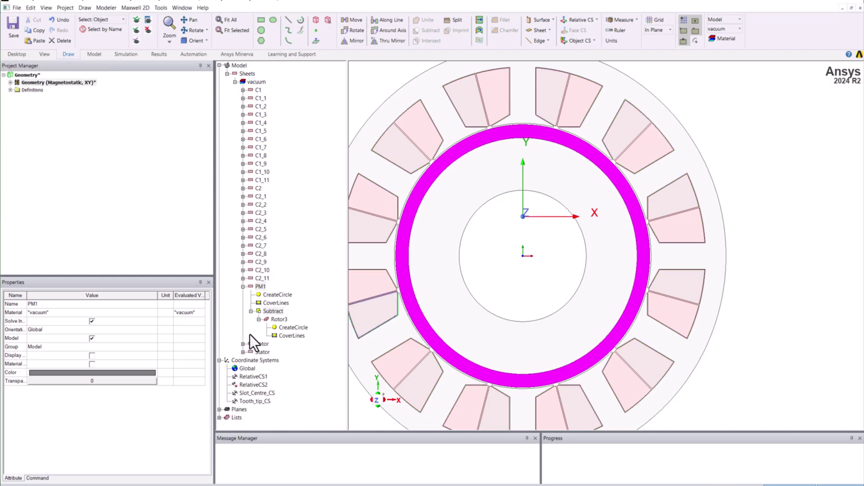
Rename the new offset coordinate system RelativeCS2 as PM_upper_Split_CS
click(258, 386)
click(59, 313)
text(PM_upper_S)
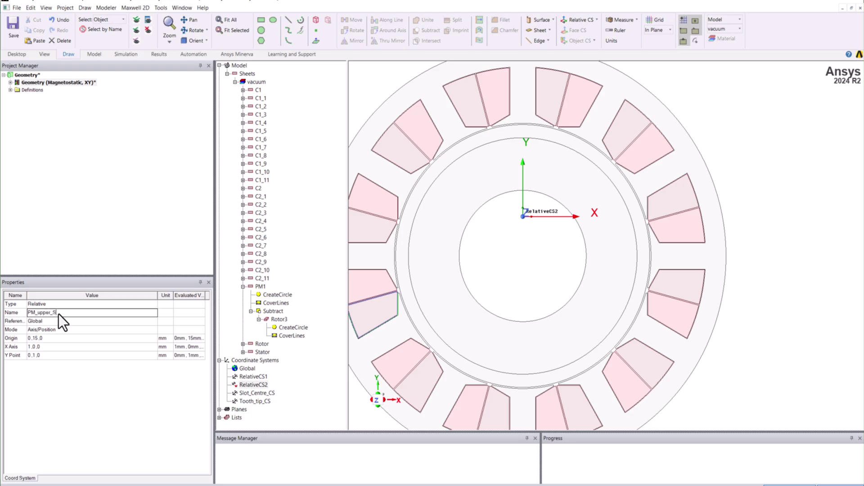
text(plit_CS)
key(Return)
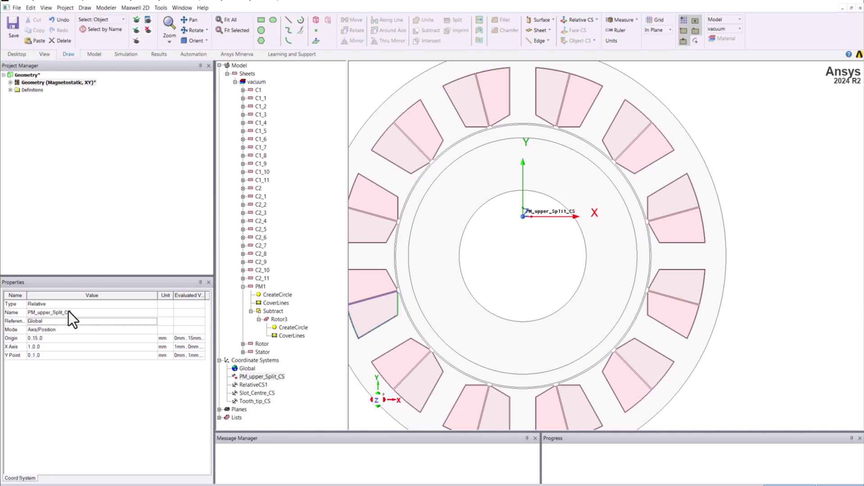
Set PM_upper_Split_CS's origin to 0,(Rot_OD/2-PM_Thickness)*sin(PM_Angle_Edeg/Poles),0 and define Poles as a unitless local variable of 10
click(37, 340)
key(BackSpace)
key(BackSpace)
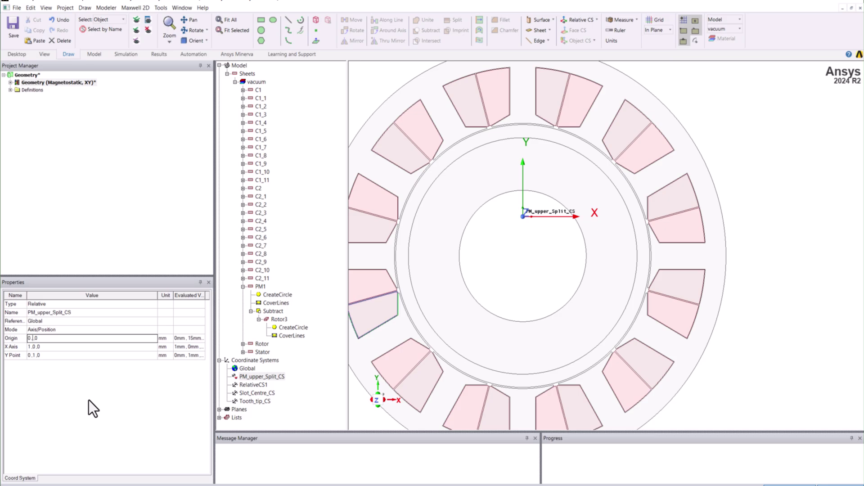
text((Rot_OD)
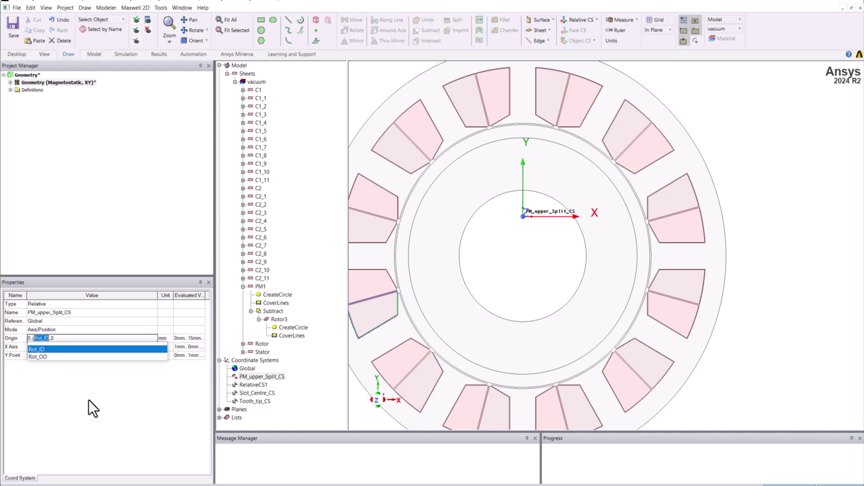
text(/2)
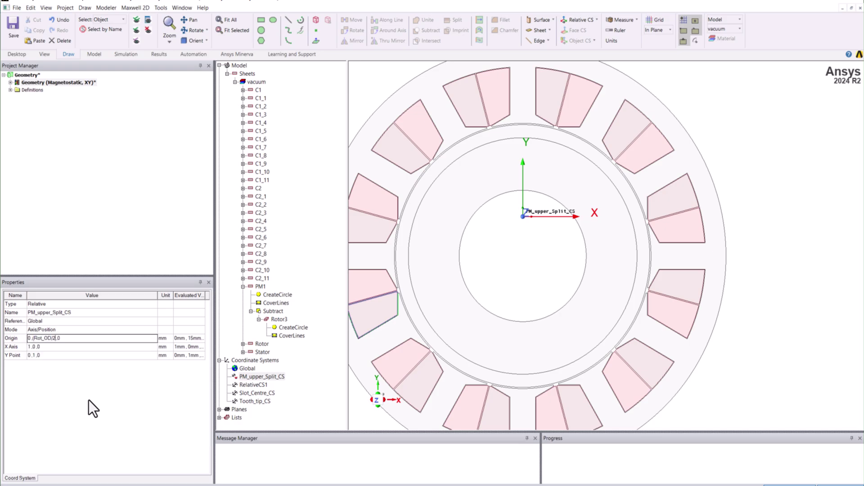
text(-)
text(PM_Thickness)
text())
text(*sin)
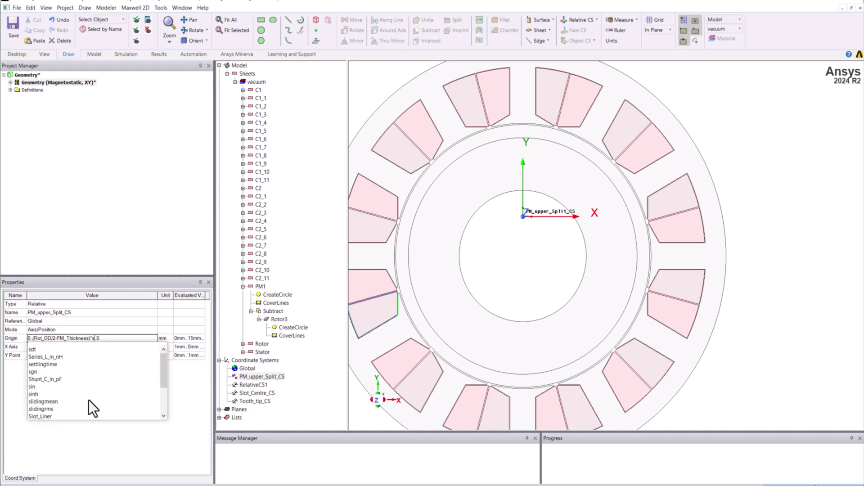
key(Down)
key(Return)
text(()
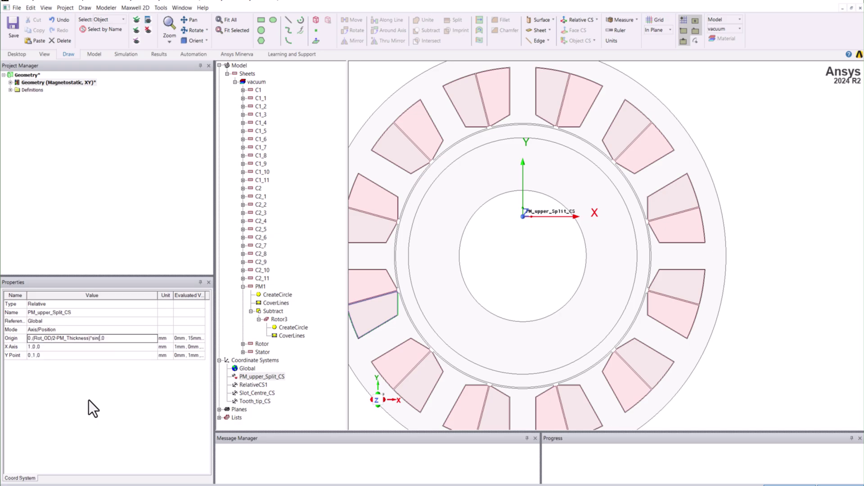
text(PM_Angle_Edeg)
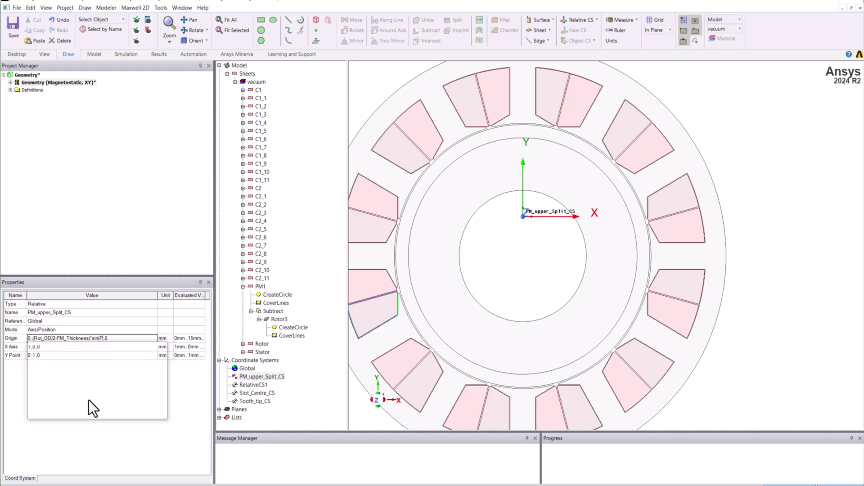
key(Down)
key(Return)
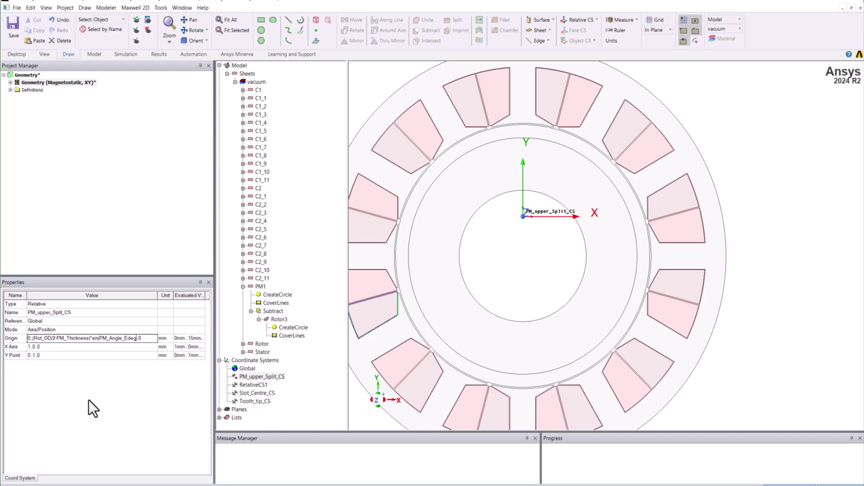
text(/Poles))
key(Return)
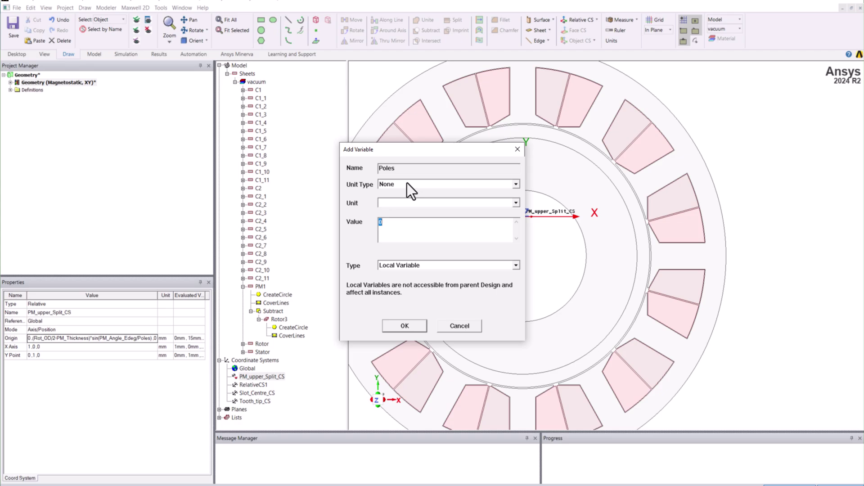
text(10)
click(404, 326)
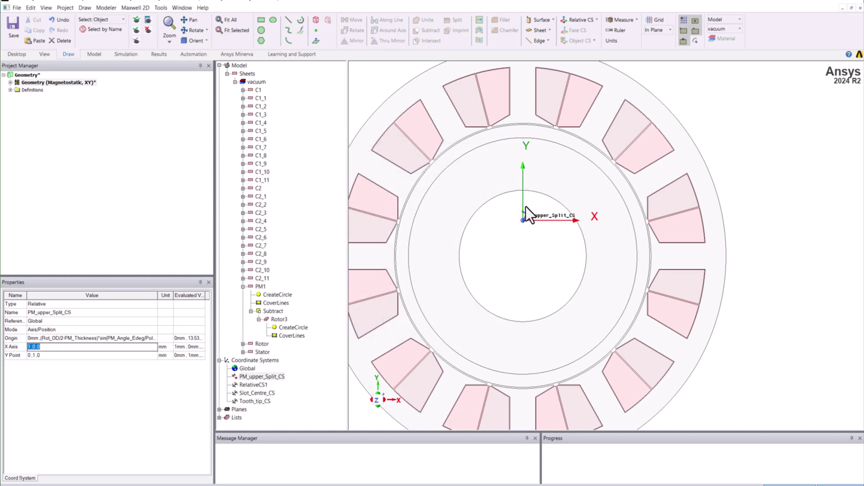
Copy the complete origin expression of PM_upper_Split_CS
click(107, 338)
click(110, 339)
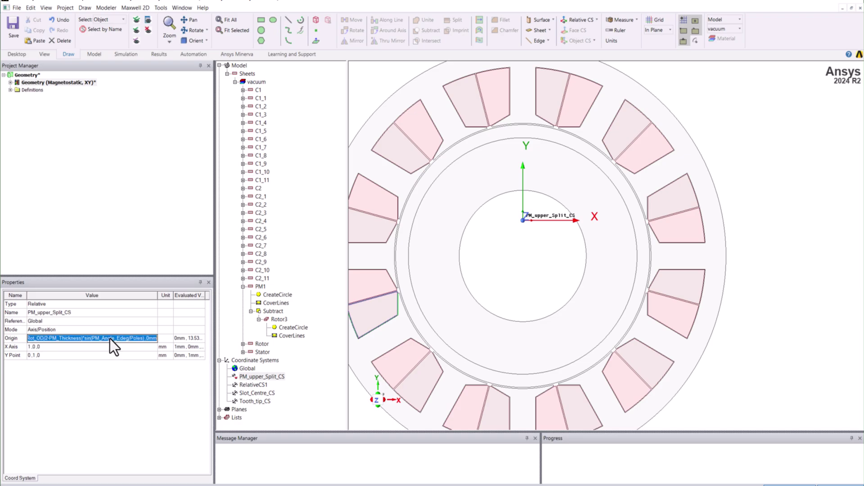
click(140, 401)
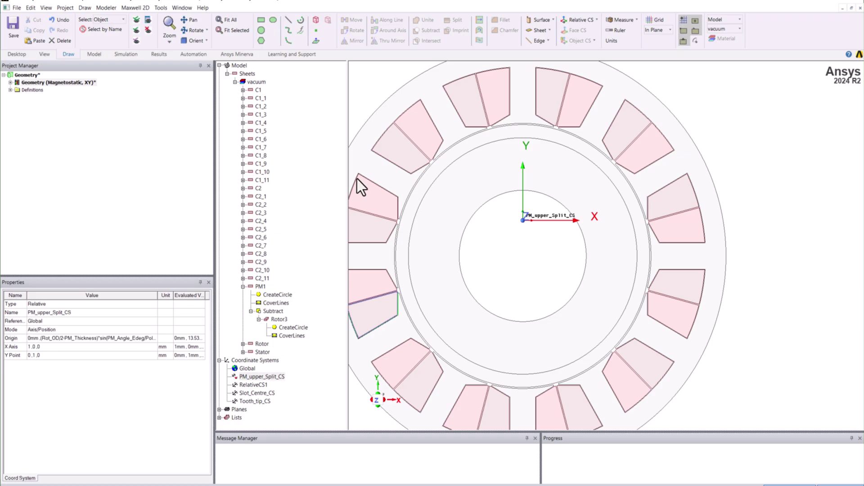
Create an offset coordinate system at 0,-35,0 mm from PM_upper_Split_CS and change its reference coordinate system to Global
click(595, 20)
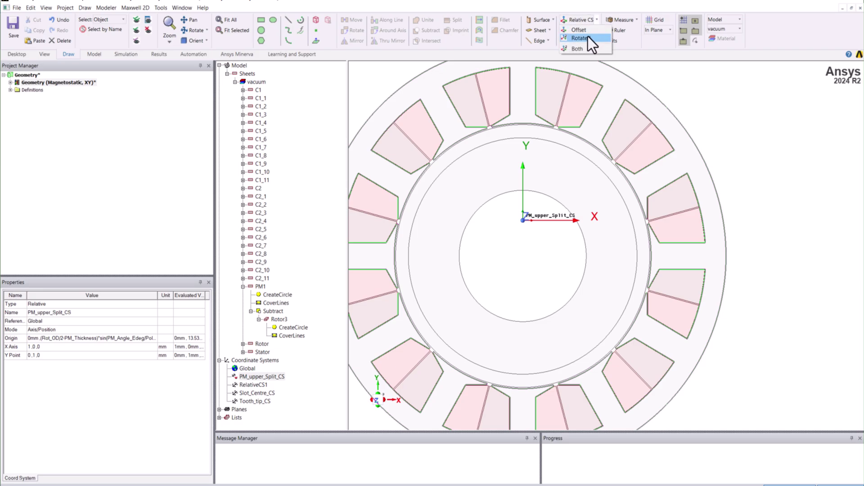
click(580, 30)
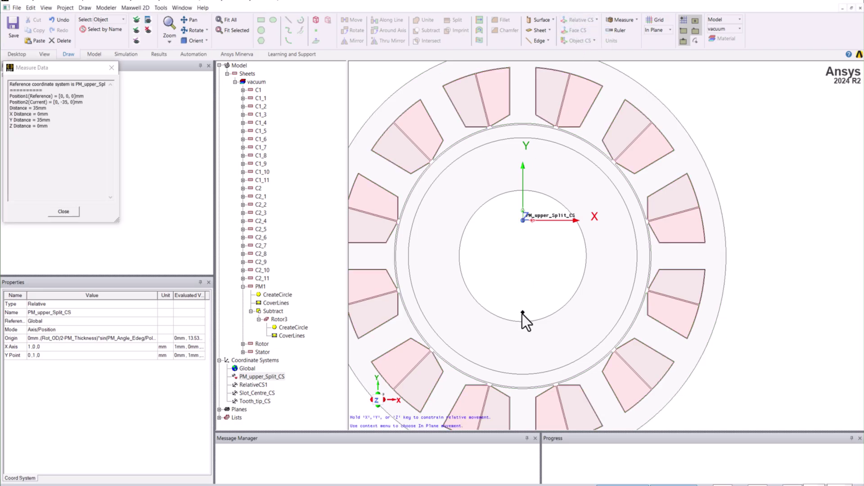
click(522, 315)
click(247, 394)
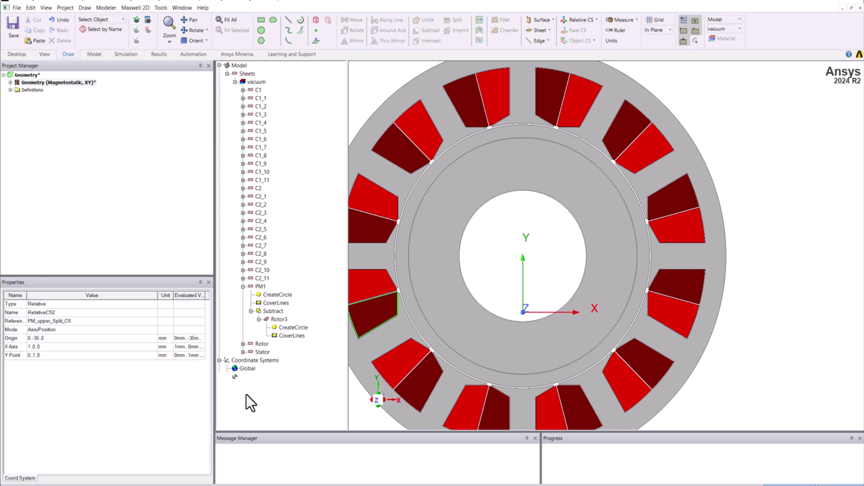
click(77, 323)
click(56, 333)
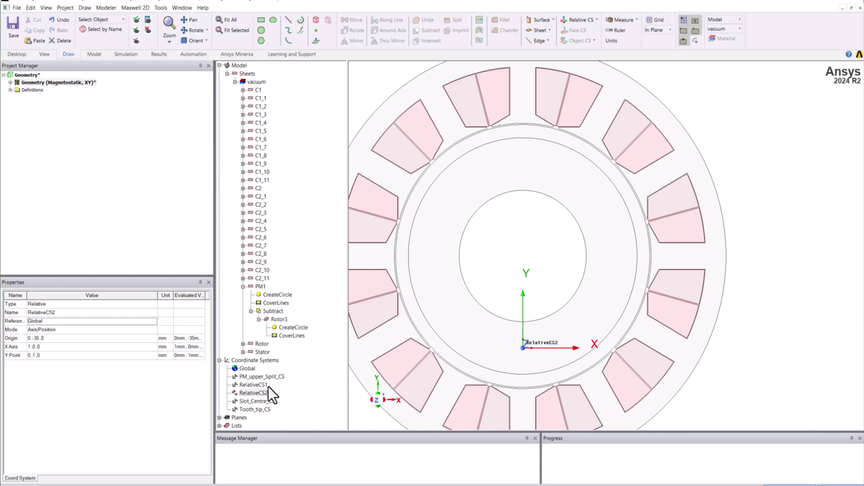
Paste the copied expression as RelativeCS2's origin and negate its Y term to -(Rot_OD/2-PM_Thickness)*sin(PM_Angle_Edeg/Poles)
double_click(43, 339)
key(ctrl+v)
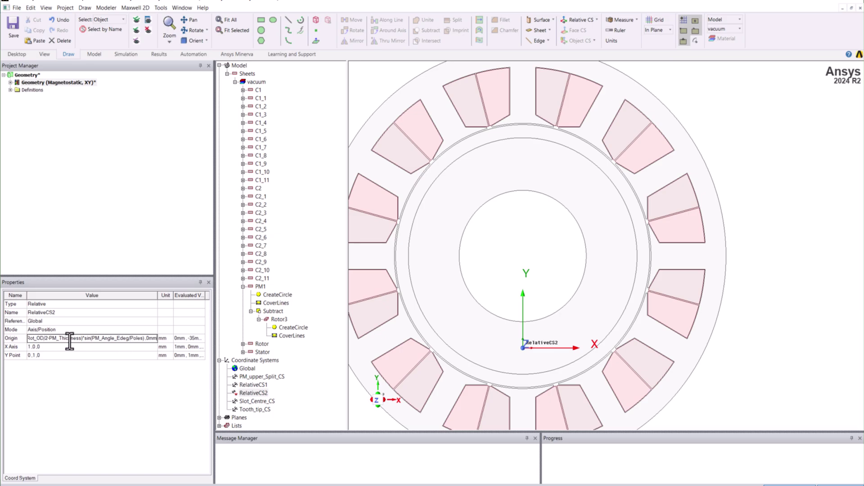
key(Home)
text(-)
key(Tab)
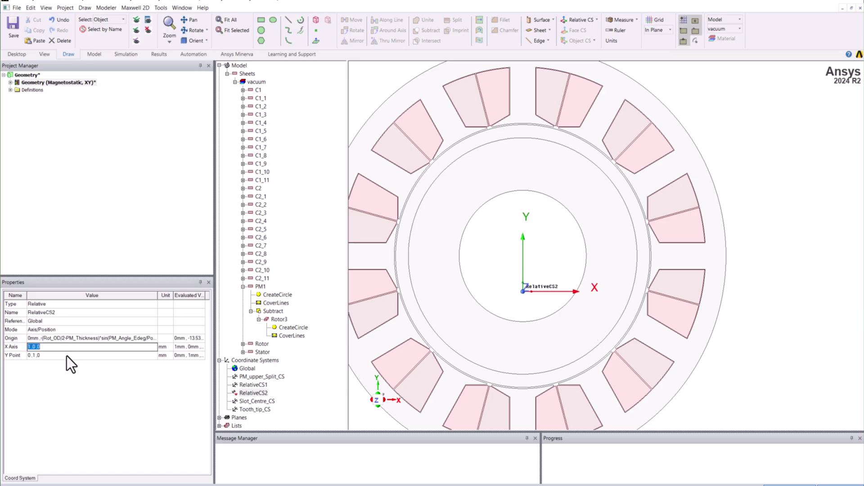
Rename RelativeCS2 as PM_lower_Split_CS, reusing the name of the upper split coordinate system
click(242, 287)
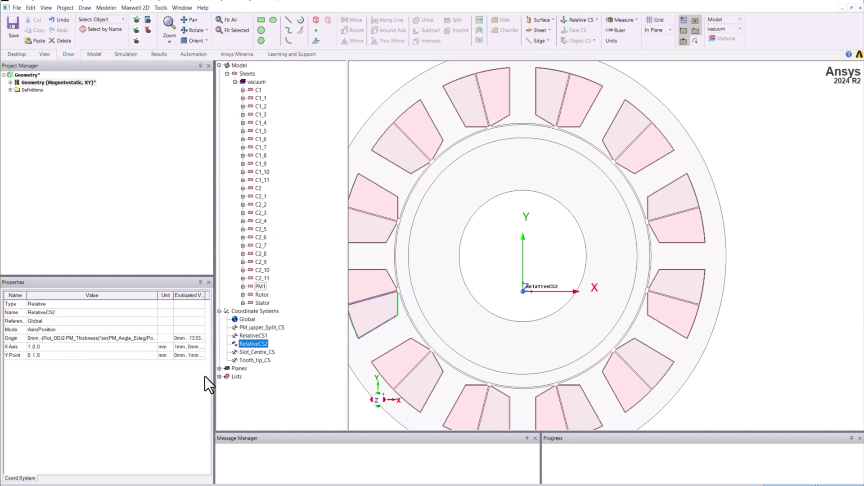
click(262, 327)
click(56, 312)
key(ctrl+c)
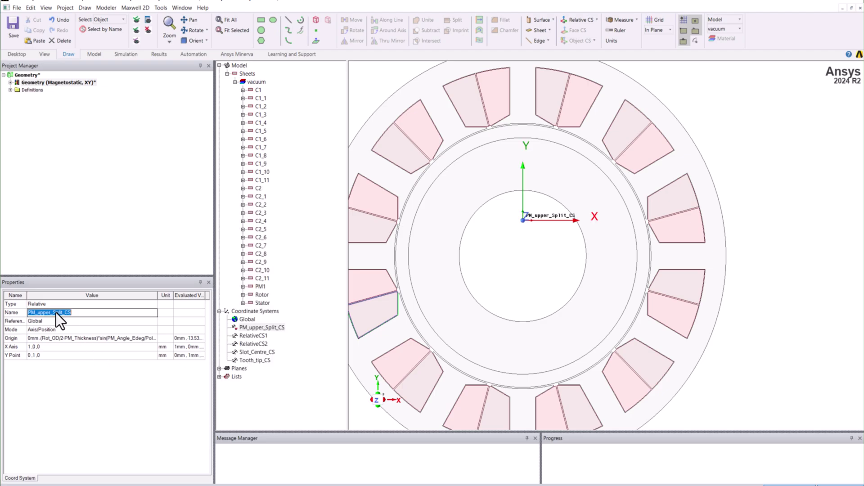
click(250, 344)
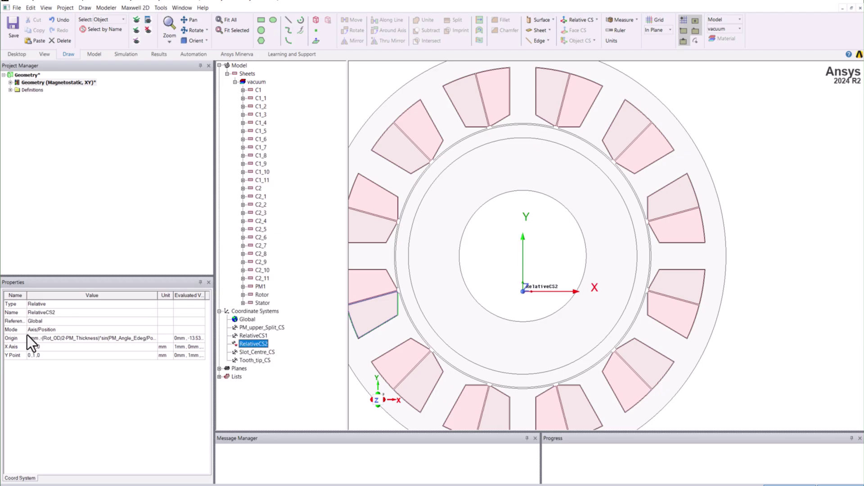
click(60, 312)
key(ctrl+v)
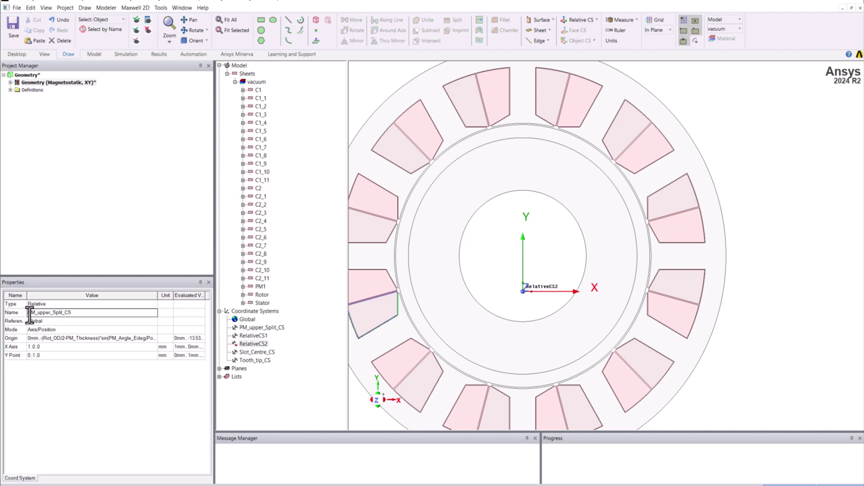
drag(37, 313, 50, 314)
text(lowe)
key(Return)
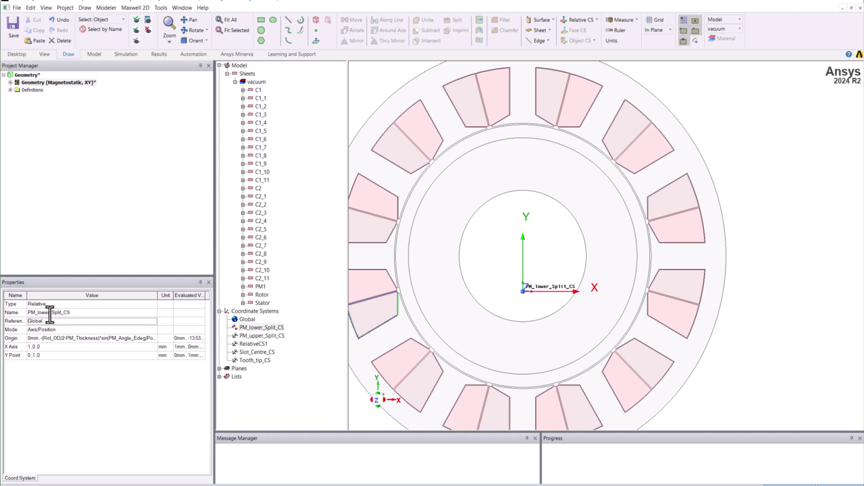
Split PM1 along the ZX plane of PM_lower_Split_CS, keeping the positive side
click(257, 325)
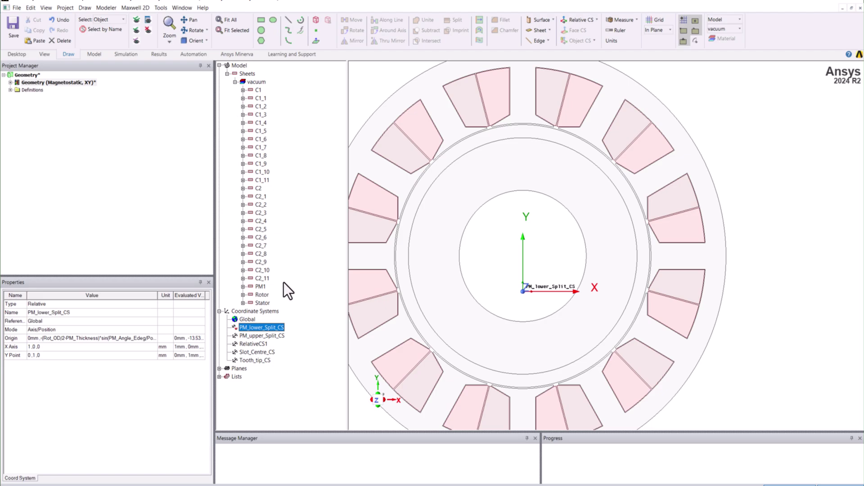
click(260, 287)
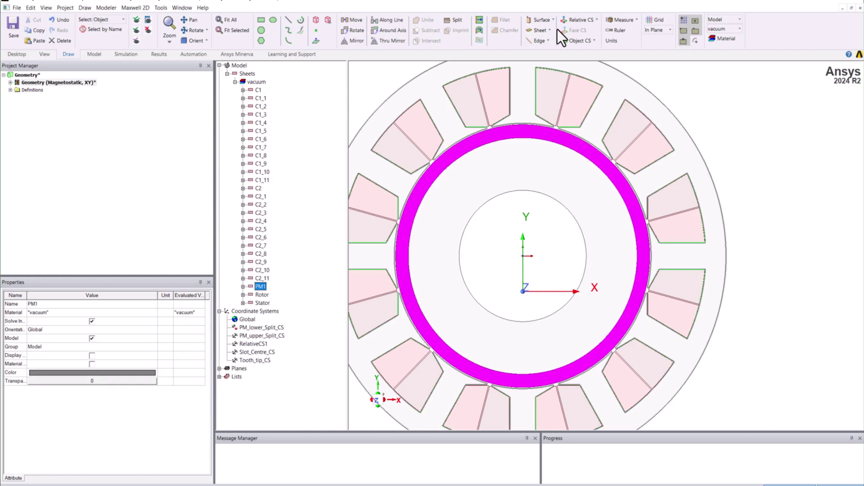
click(456, 20)
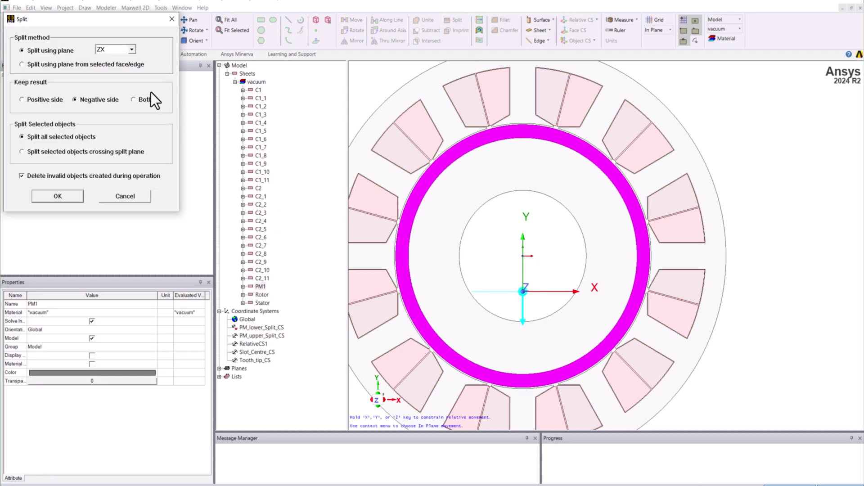
click(38, 100)
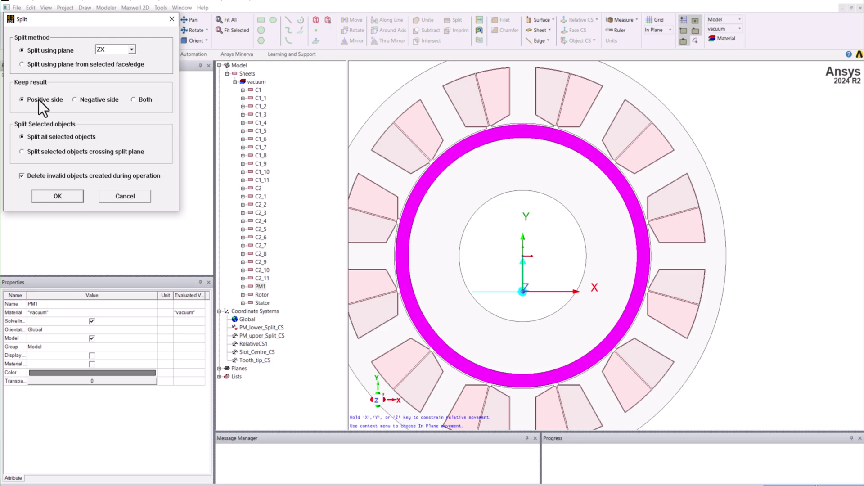
click(76, 201)
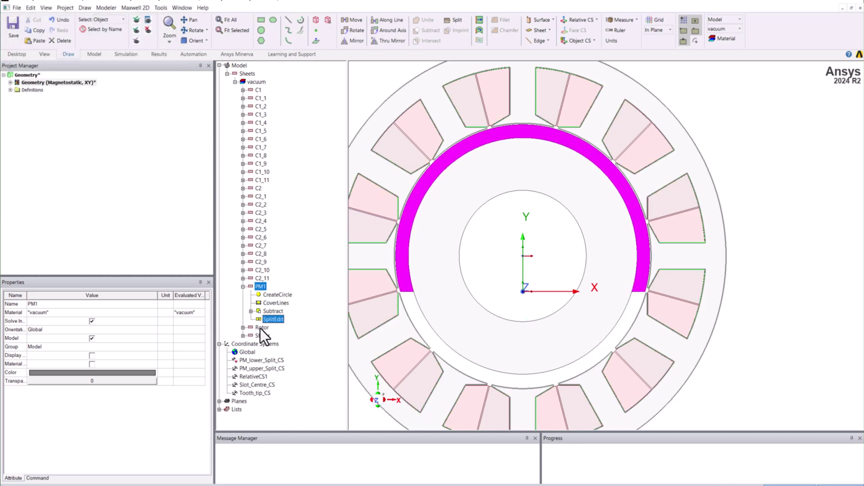
Split PM1 along the ZX plane of PM_upper_Split_CS, keeping the negative side
click(252, 369)
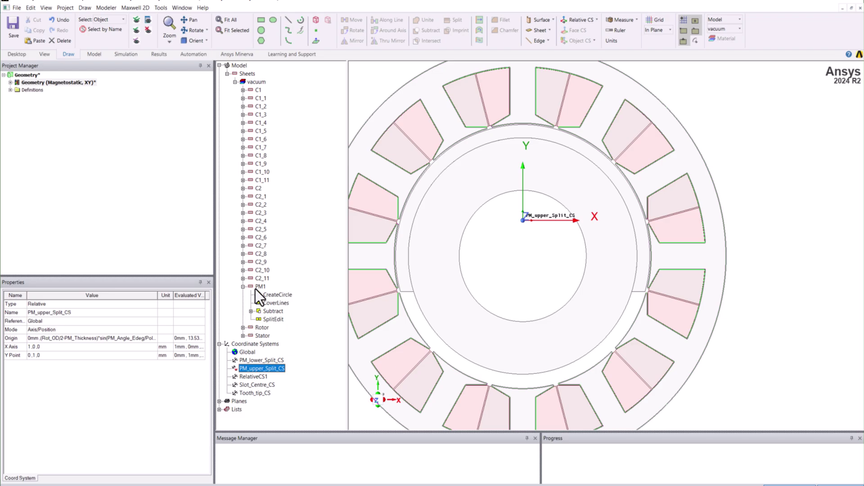
click(256, 287)
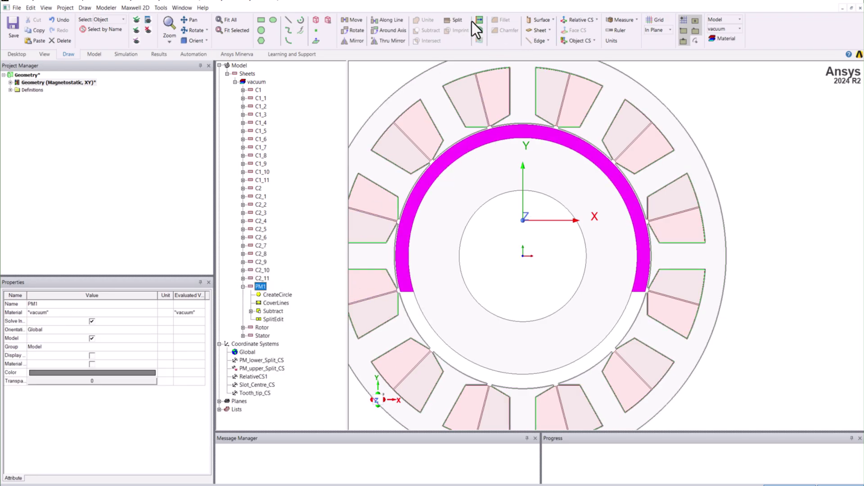
click(459, 23)
click(89, 100)
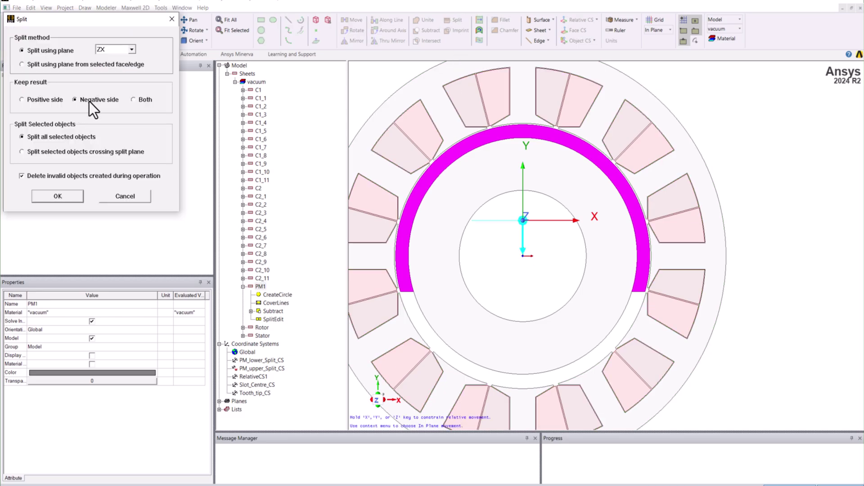
click(58, 196)
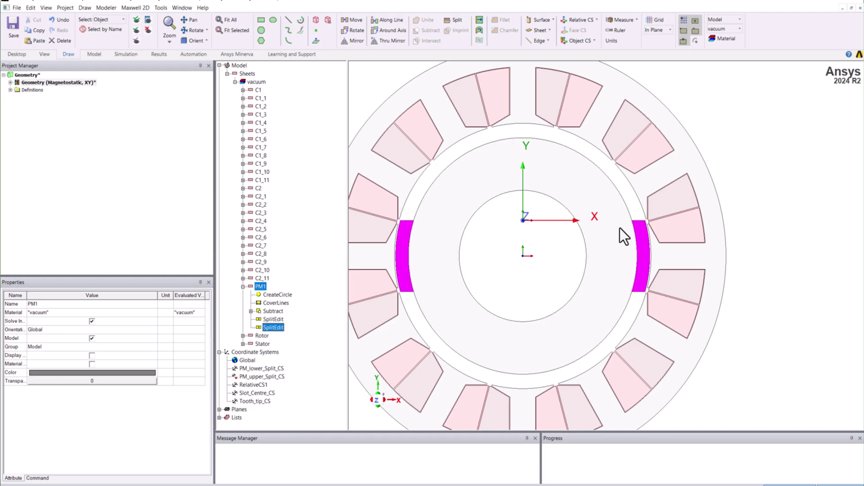
Split PM1 along the YZ plane of the Global coordinate system, keeping the positive side
click(247, 360)
click(259, 287)
click(243, 286)
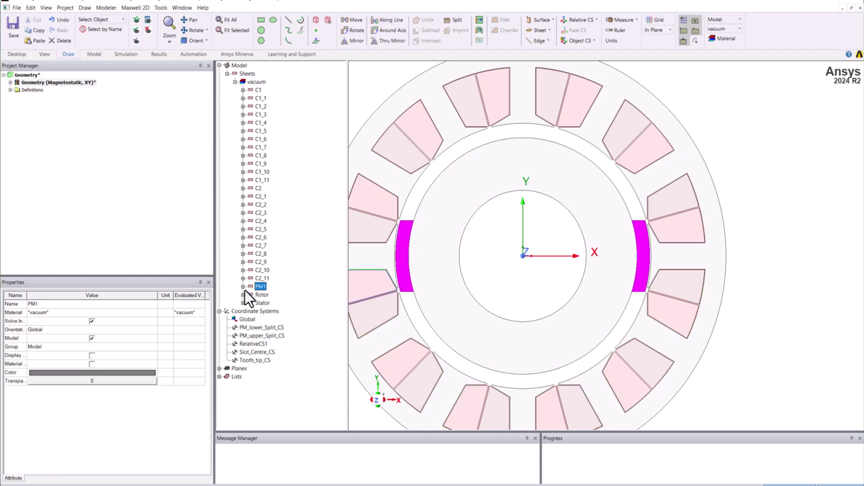
click(455, 21)
click(131, 49)
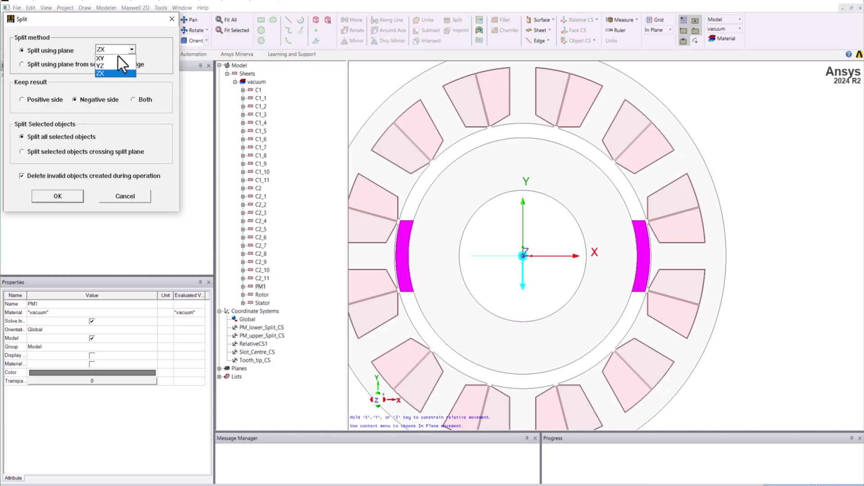
click(110, 66)
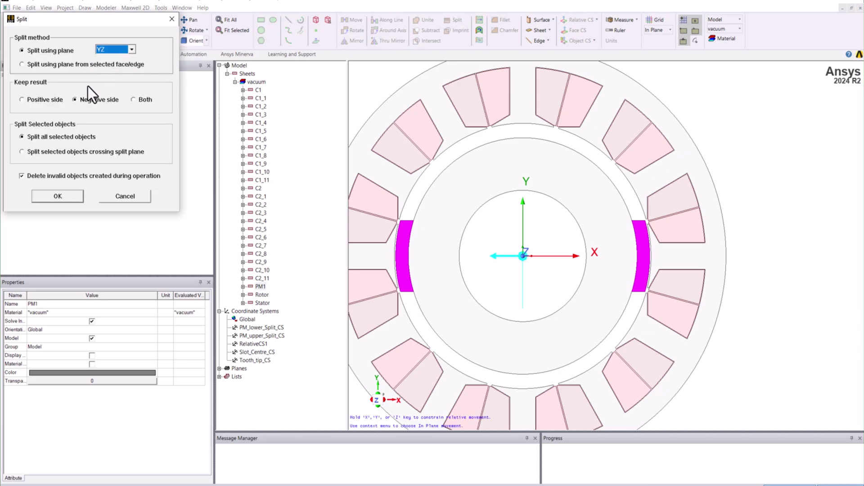
click(32, 100)
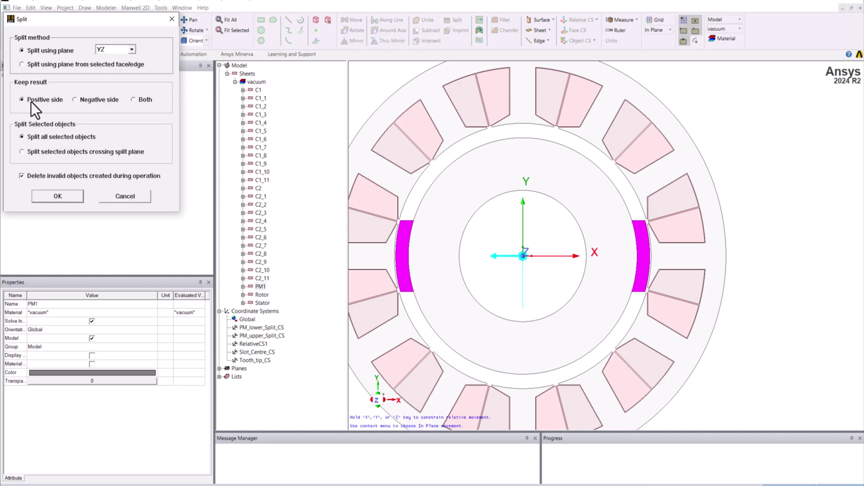
click(71, 199)
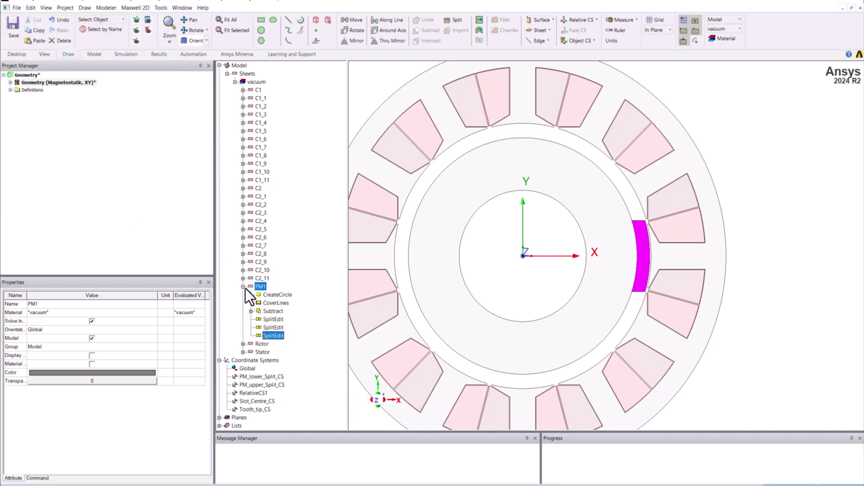
click(244, 287)
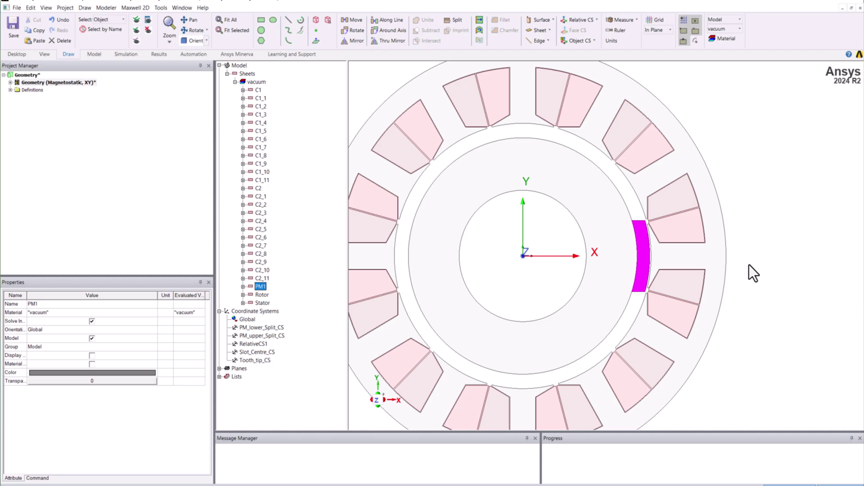
Duplicate PM1 around the Z axis at an angle of 360deg/Poles with a total number of 10
click(394, 33)
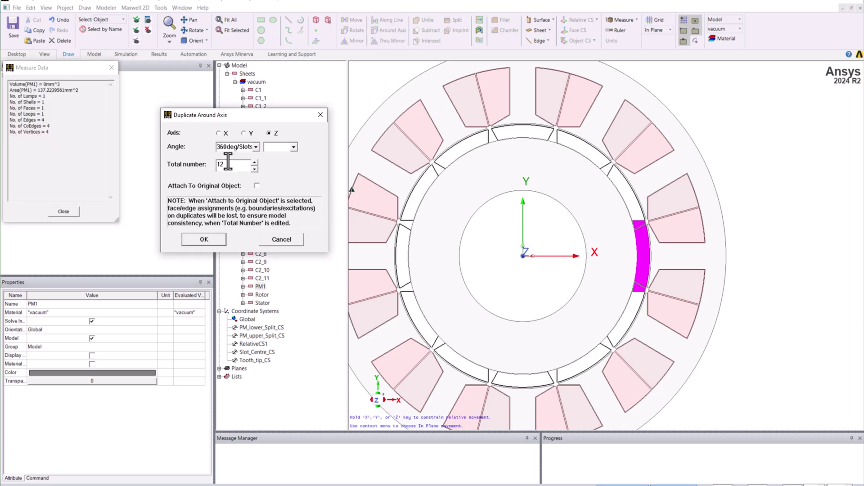
drag(230, 164, 178, 169)
text(10)
double_click(237, 148)
drag(238, 149, 318, 147)
key(BackSpace)
text(Poles)
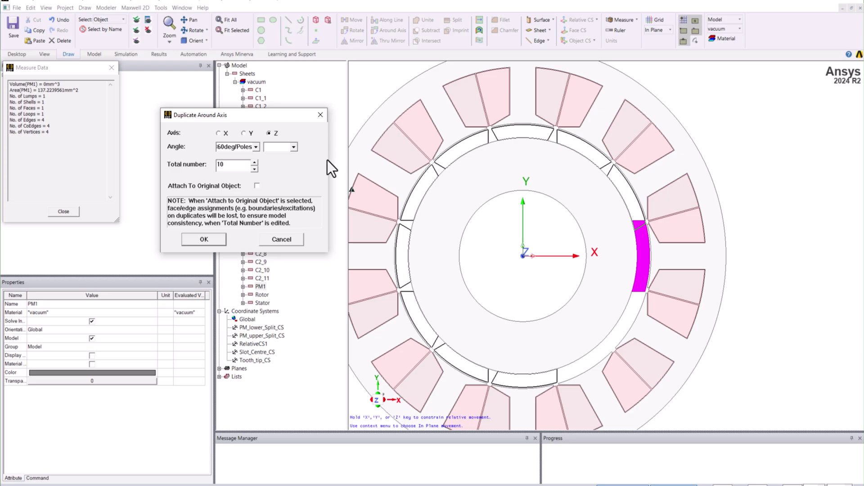
click(240, 168)
drag(239, 169, 205, 164)
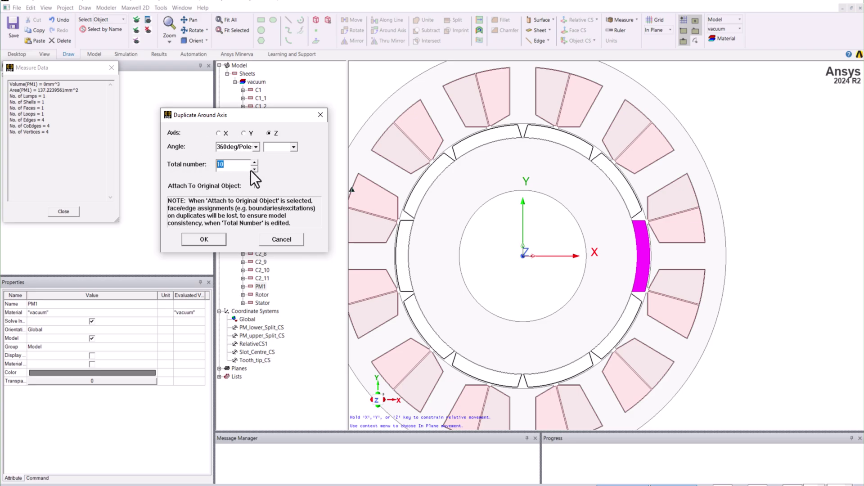
click(189, 240)
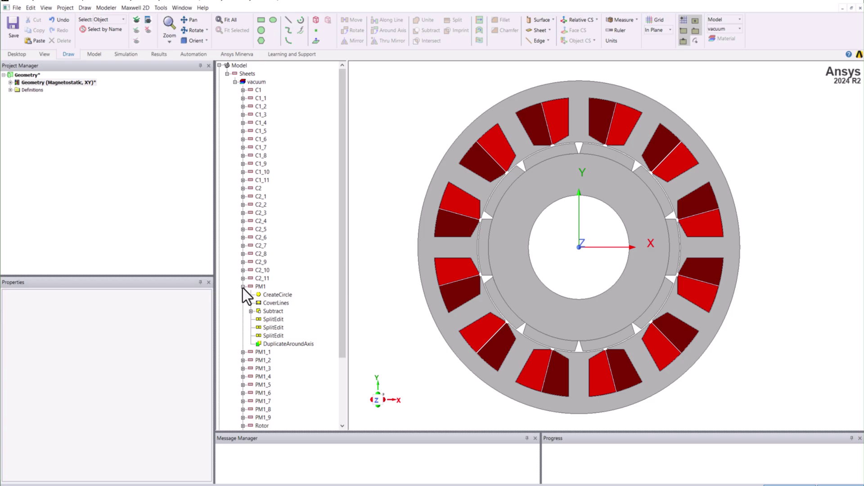
Change the color of all magnets from PM1 to PM1_9 to bright green
click(244, 286)
click(257, 286)
shift+click(261, 360)
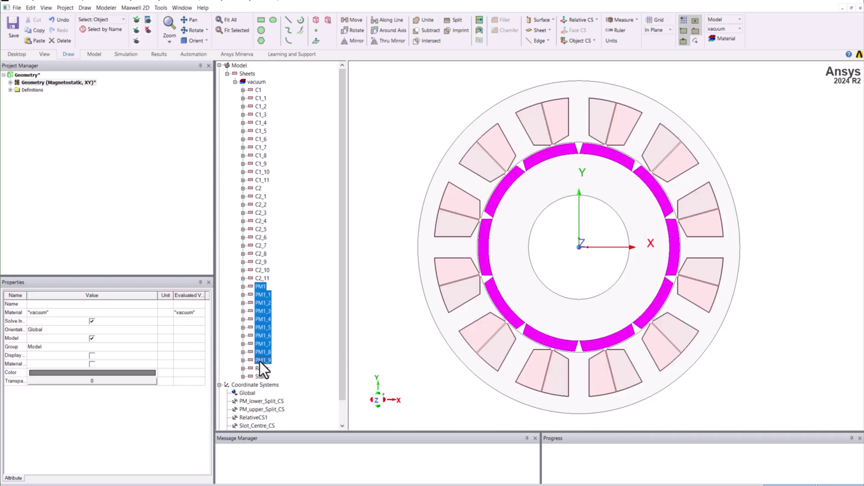
click(110, 373)
click(359, 216)
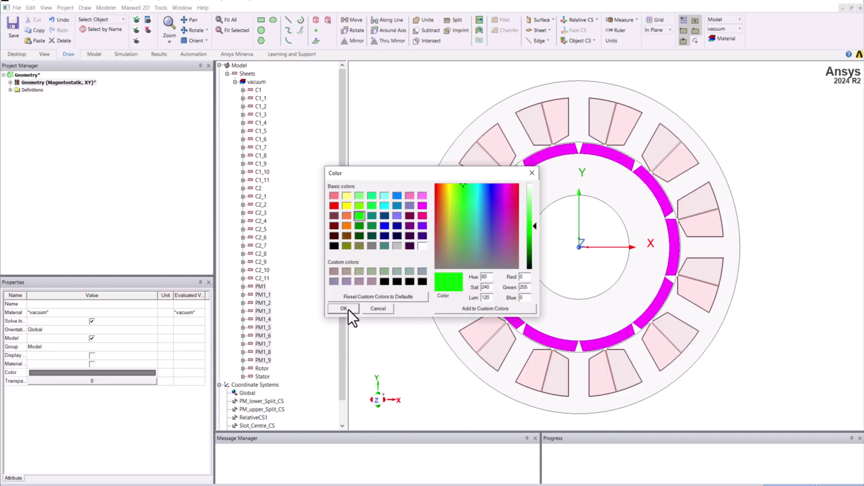
click(344, 309)
click(384, 339)
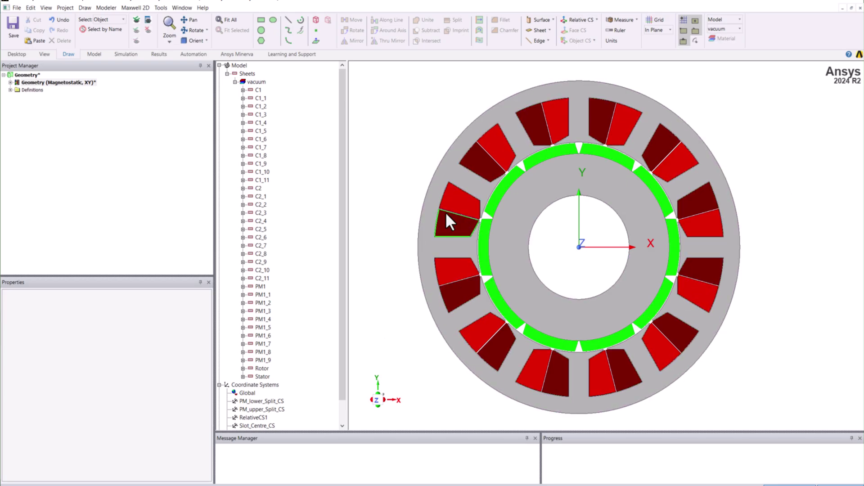
Display the design variables of the Geometry design and widen the name column to read the full variable names
drag(215, 194, 192, 194)
click(70, 82)
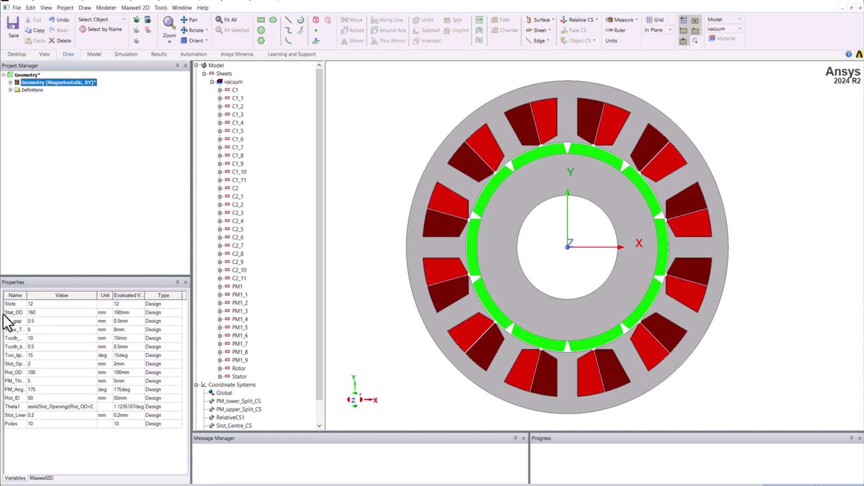
drag(27, 300, 37, 299)
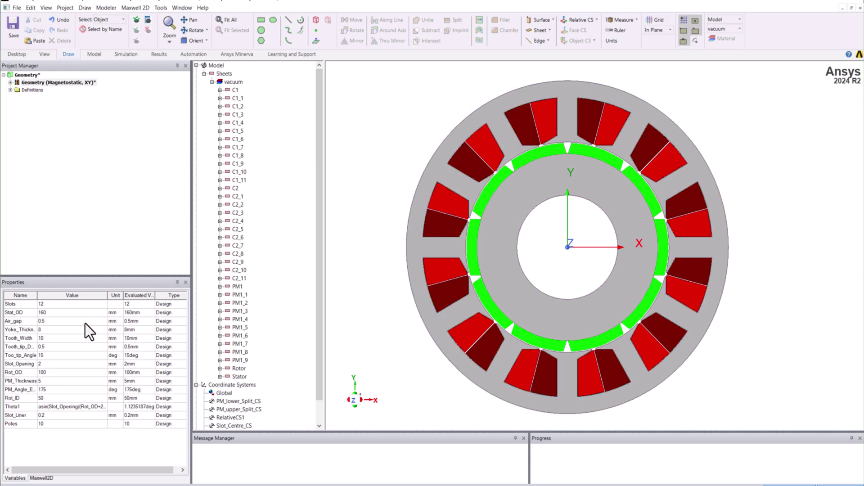
Measure the stator's outer circular edge to check its diameter against the Stat_OD variable
click(55, 314)
click(33, 314)
key(e)
click(726, 225)
click(625, 19)
click(627, 39)
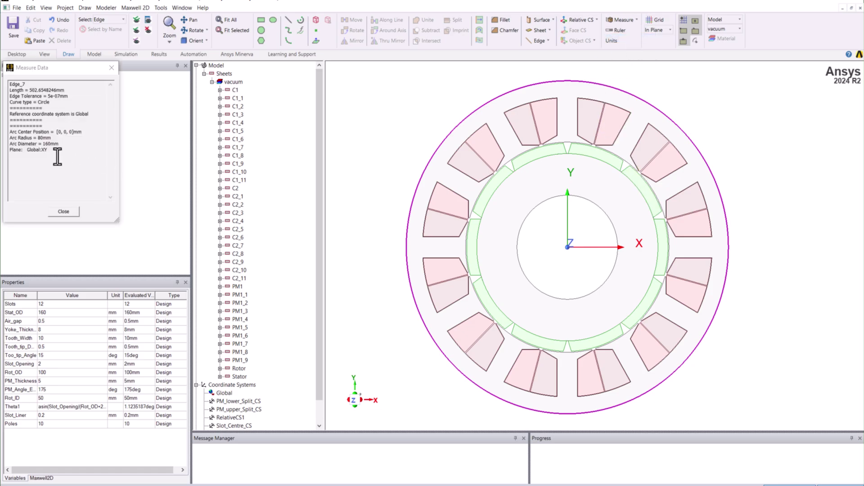
drag(43, 144, 59, 144)
click(71, 162)
click(111, 68)
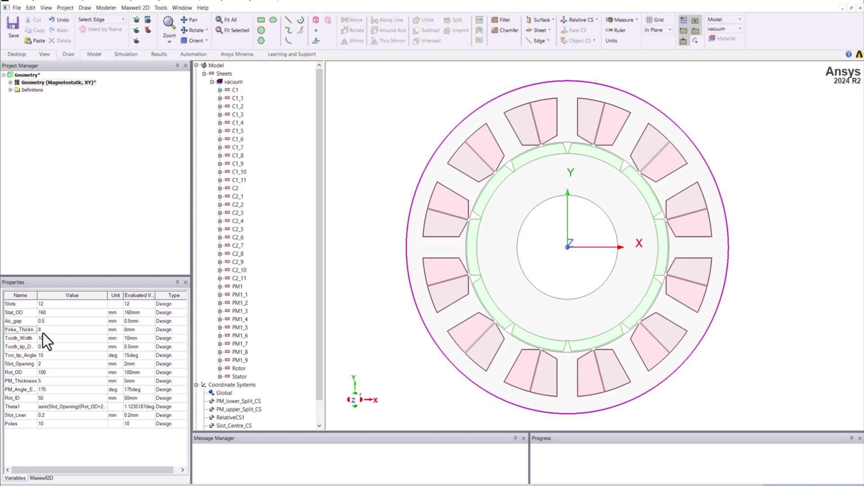
Measure the minimum distance between a slot's outer arc and the stator's outer edge to check the yoke thickness
click(760, 261)
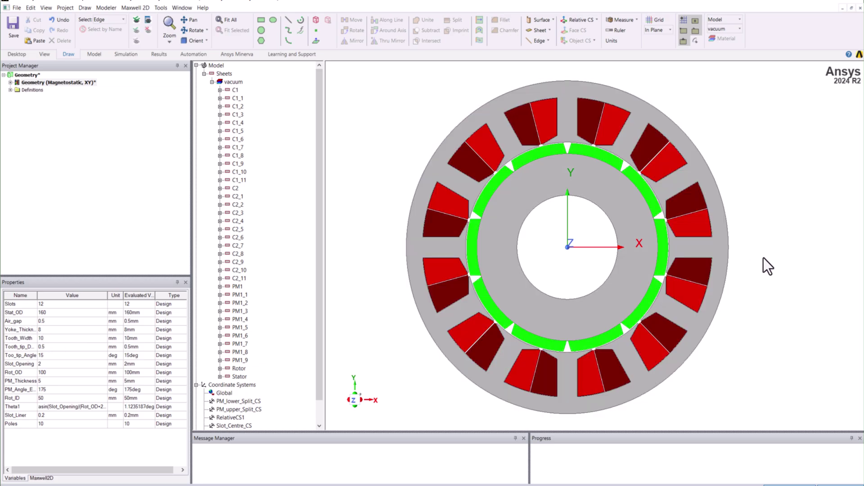
scroll(763, 258, down, 2)
scroll(759, 216, up, 6)
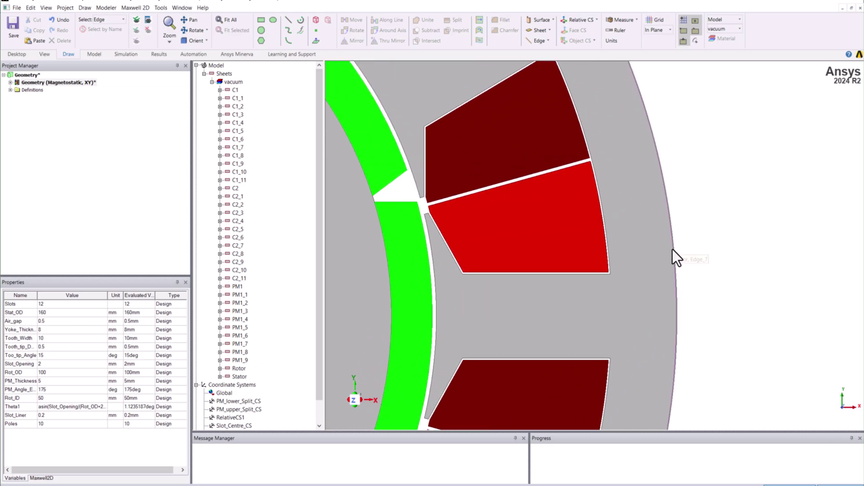
scroll(630, 230, up, 2)
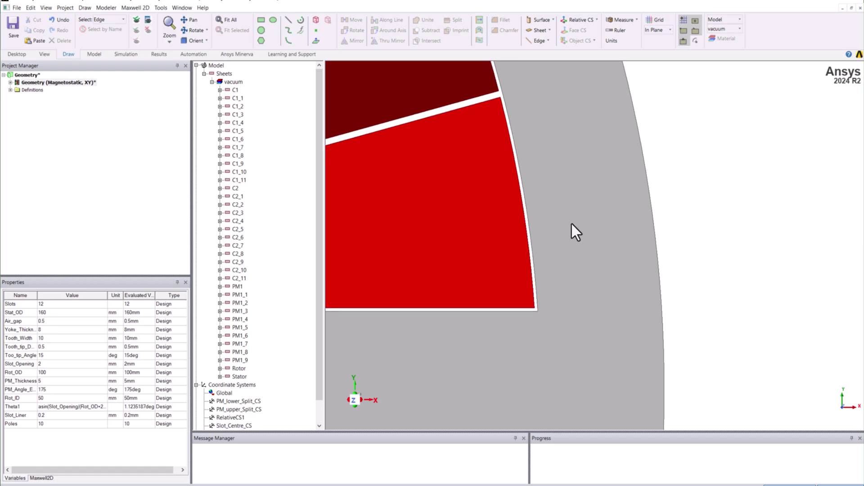
click(528, 212)
ctrl+click(647, 190)
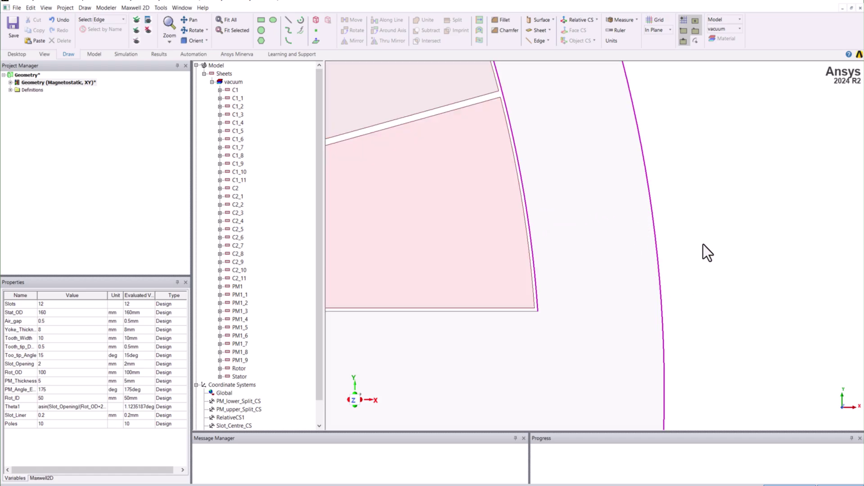
click(617, 20)
click(619, 37)
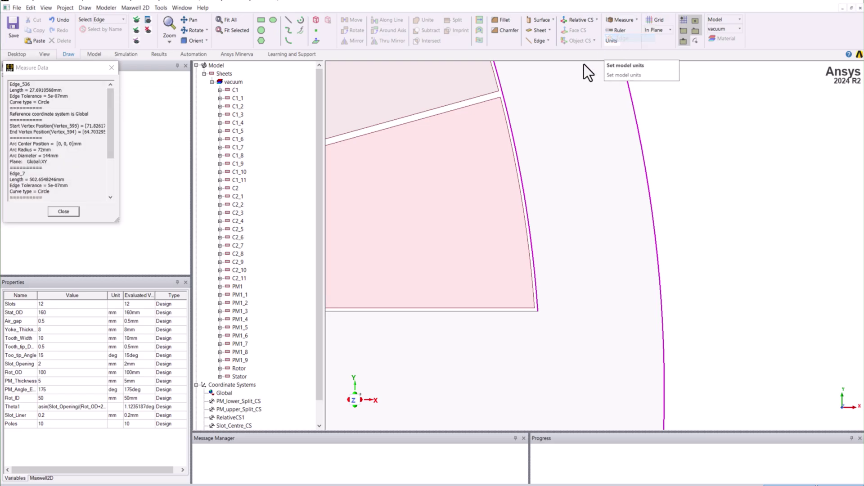
scroll(77, 166, down, 4)
click(59, 188)
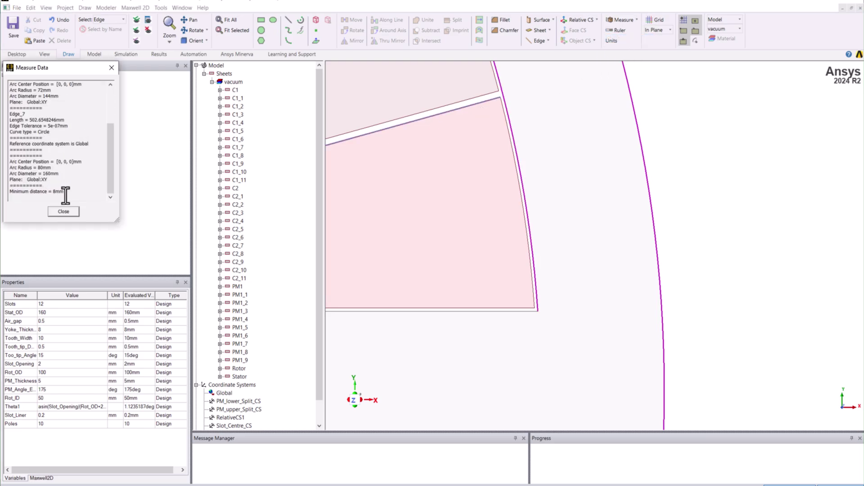
double_click(59, 191)
click(111, 68)
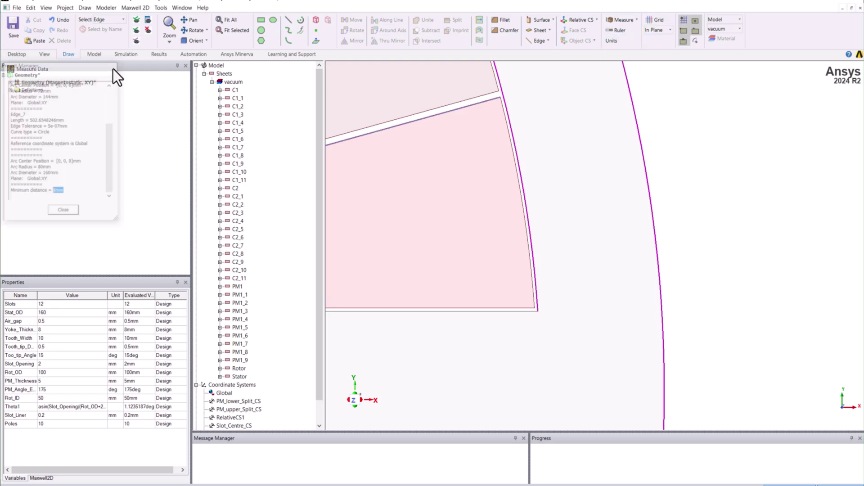
Measure the minimum distance between the facing side edges of two neighbouring slots to check the tooth width against Tooth_Width
click(780, 187)
scroll(782, 187, down, 5)
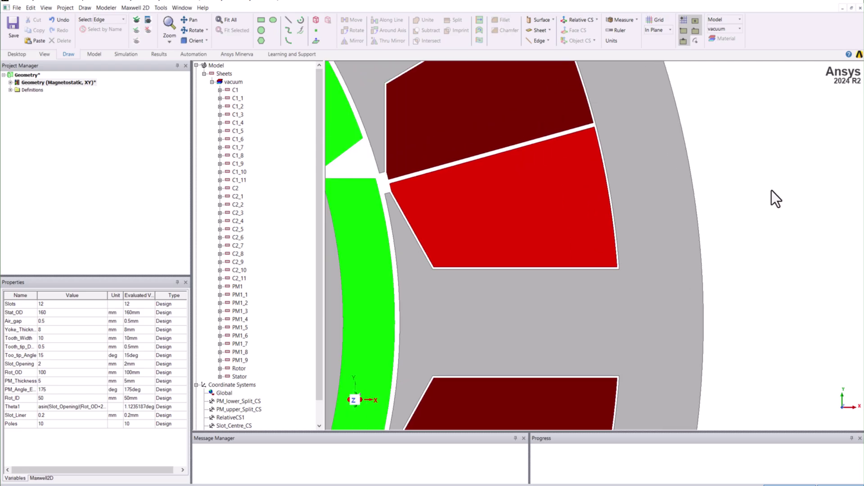
click(527, 373)
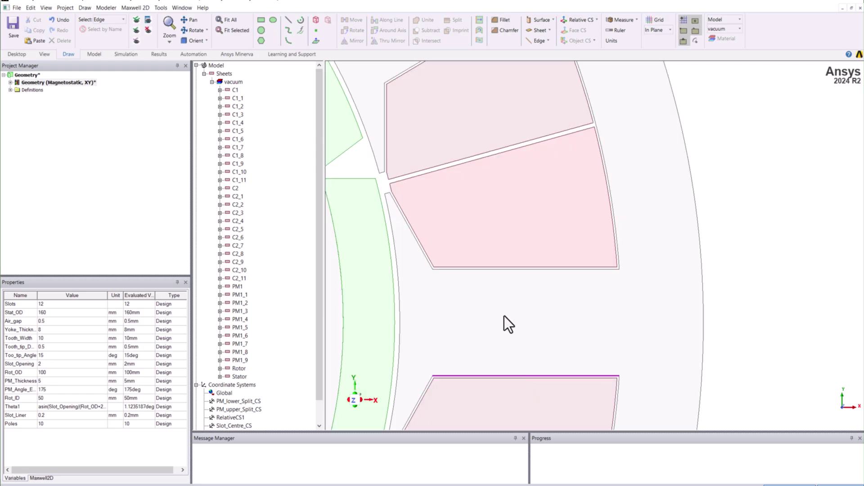
ctrl+click(531, 273)
click(623, 21)
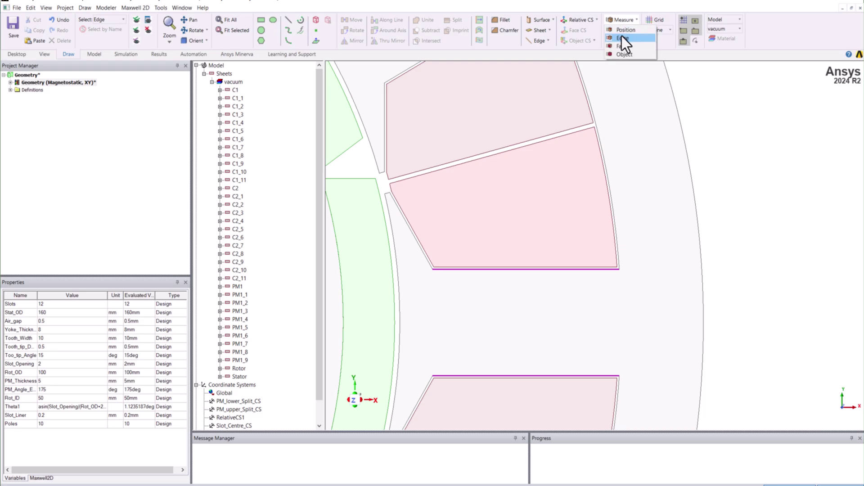
click(622, 38)
scroll(61, 140, down, 3)
drag(55, 189, 65, 187)
click(65, 187)
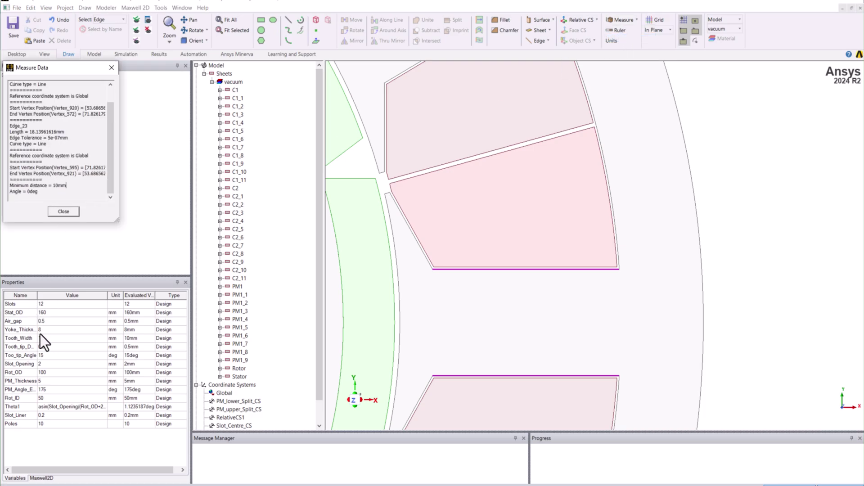
click(111, 68)
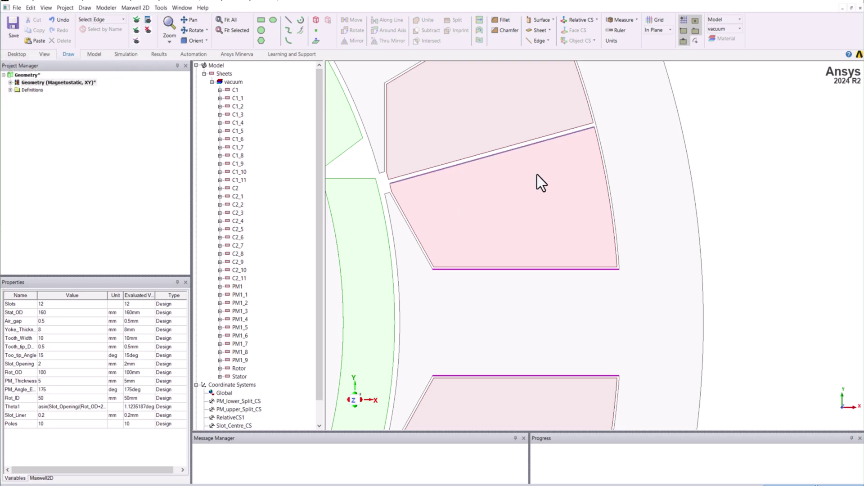
Measure the minimum distance between the tooth's inner arc and the magnet's outer arc to check the air gap against Air_gap
scroll(822, 255, down, 2)
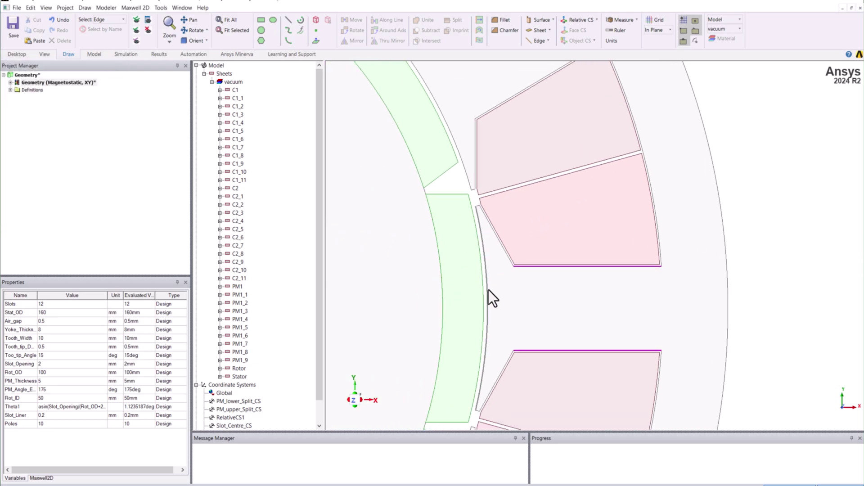
click(483, 292)
click(620, 20)
click(622, 38)
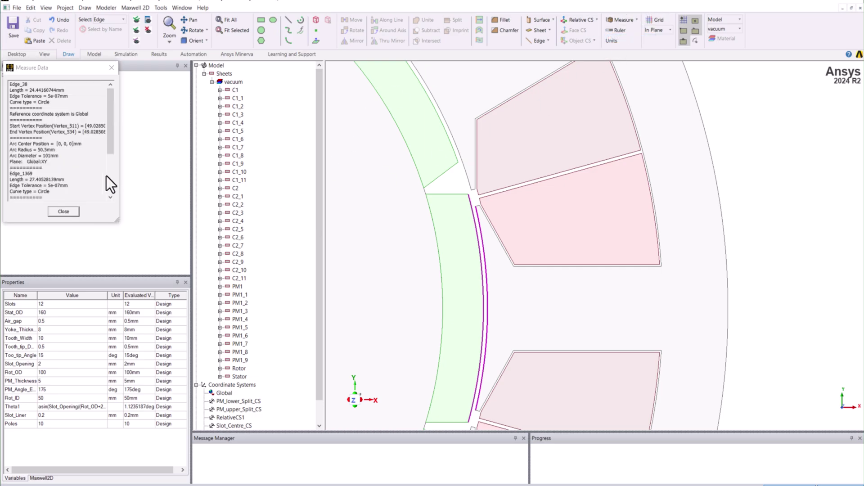
double_click(60, 191)
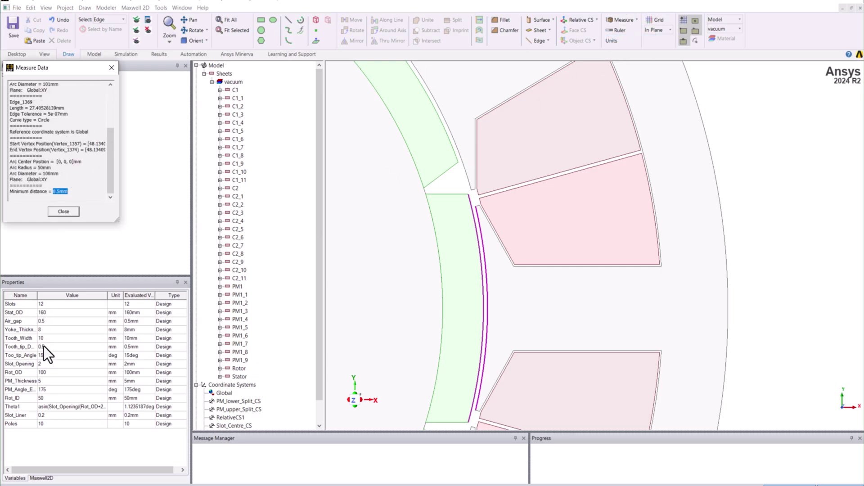
click(112, 69)
click(95, 82)
Measure the minimum distance between the magnet's inner and outer arcs to check its thickness against PM_Thickness
scroll(776, 274, down, 2)
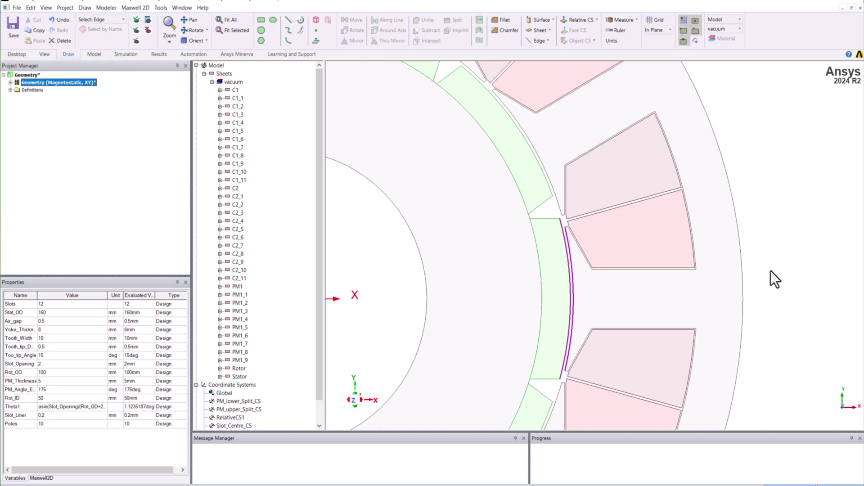
scroll(775, 273, down, 1)
click(566, 304)
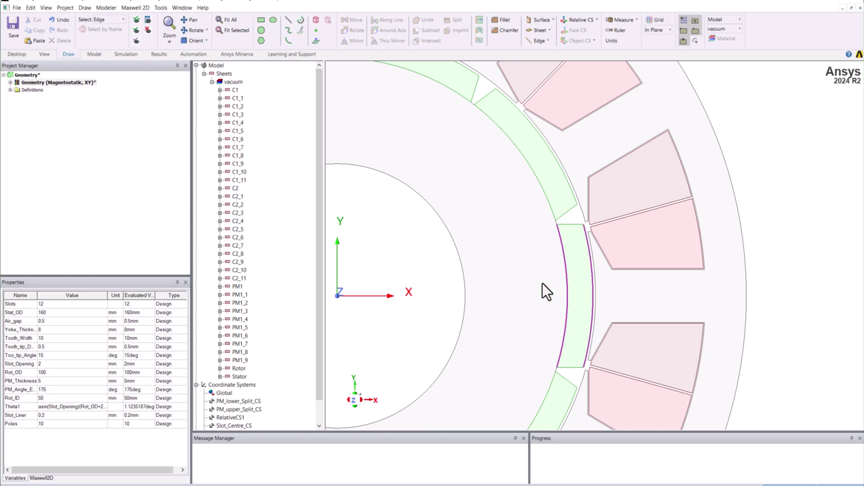
click(623, 22)
click(625, 42)
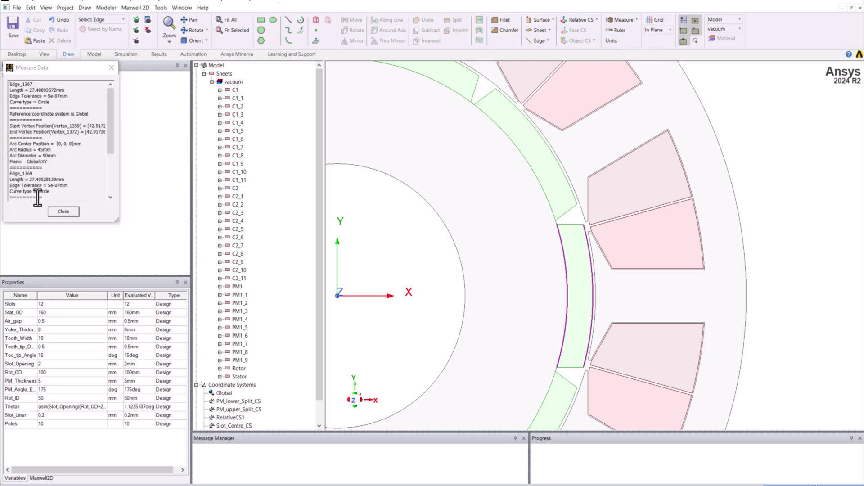
double_click(55, 191)
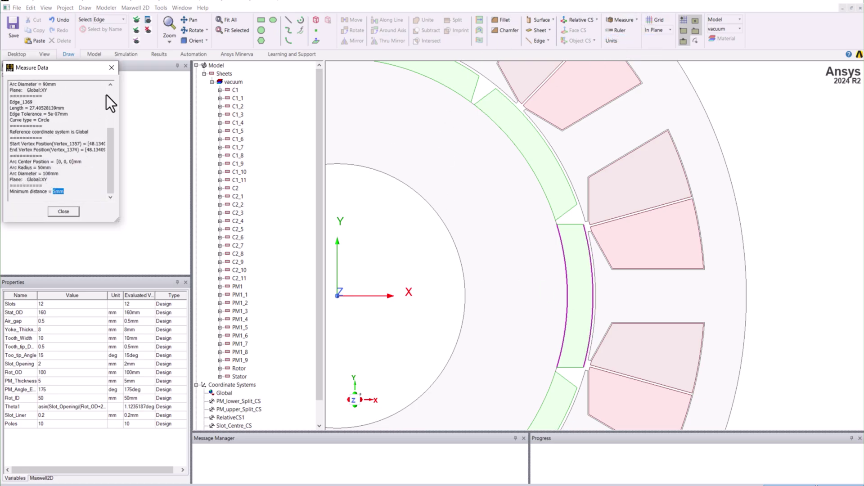
click(112, 68)
Measure the rotor's inner circular edge to check its diameter against the Rot_ID variable
click(456, 247)
click(620, 20)
click(623, 39)
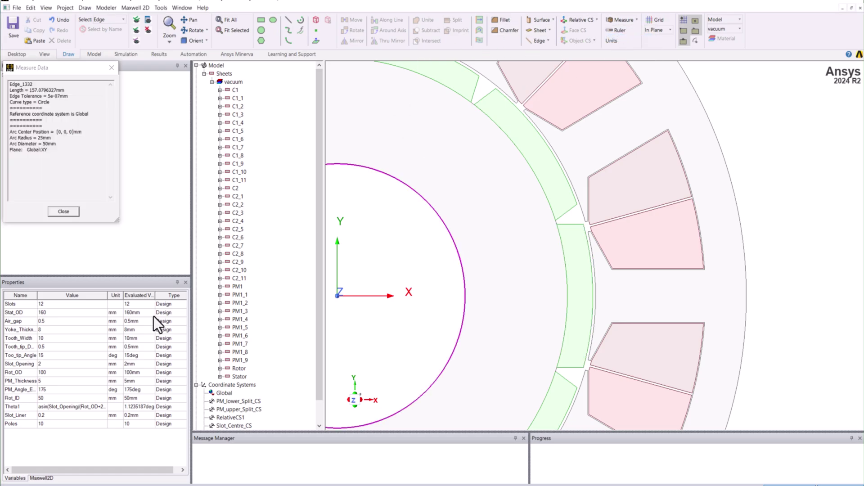
drag(42, 144, 77, 187)
click(77, 187)
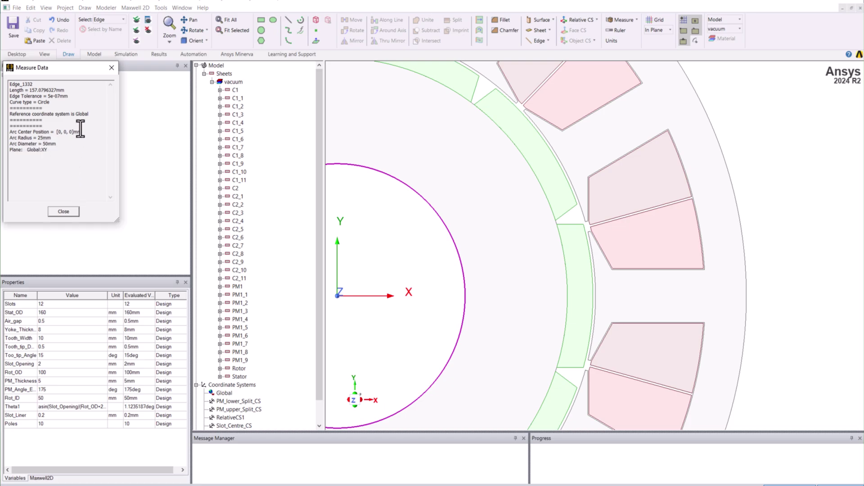
click(112, 68)
Set the Tooth_Width design variable to 12 mm
click(796, 260)
scroll(805, 253, down, 5)
scroll(804, 253, up, 2)
scroll(804, 253, up, 3)
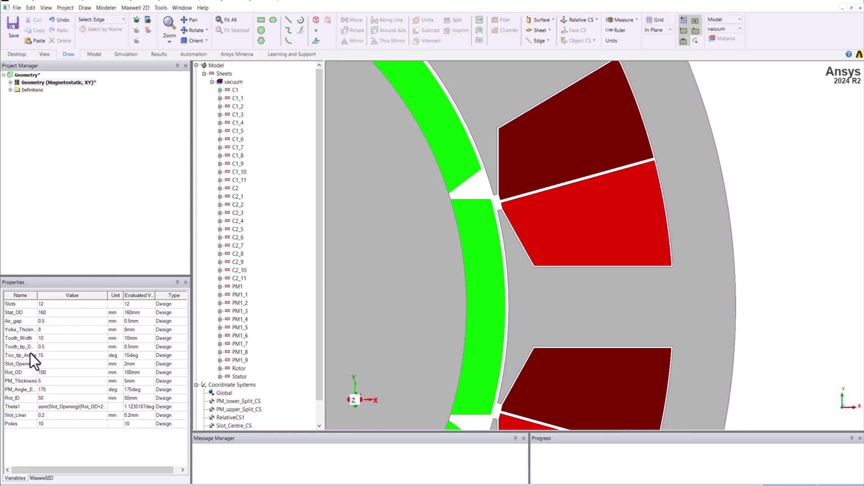
double_click(45, 340)
text(12)
key(Return)
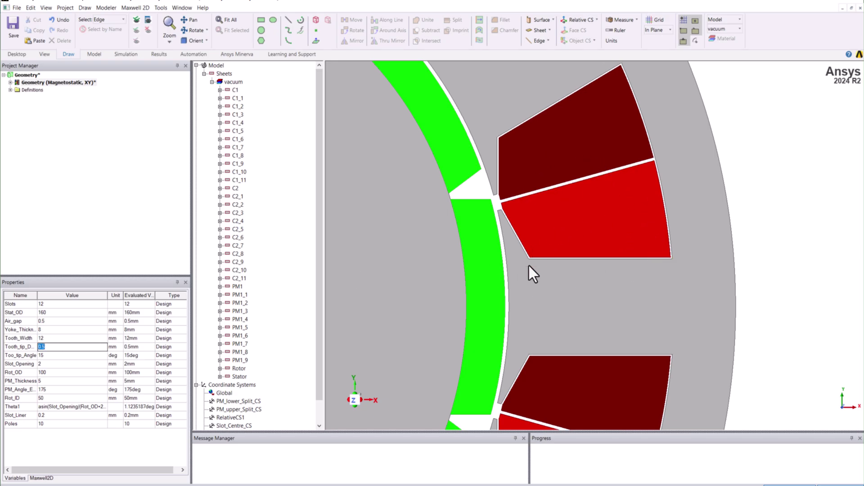
Measure the distance between the slot edges on both sides of the tooth again to check it against the new Tooth_Width value
scroll(588, 144, down, 2)
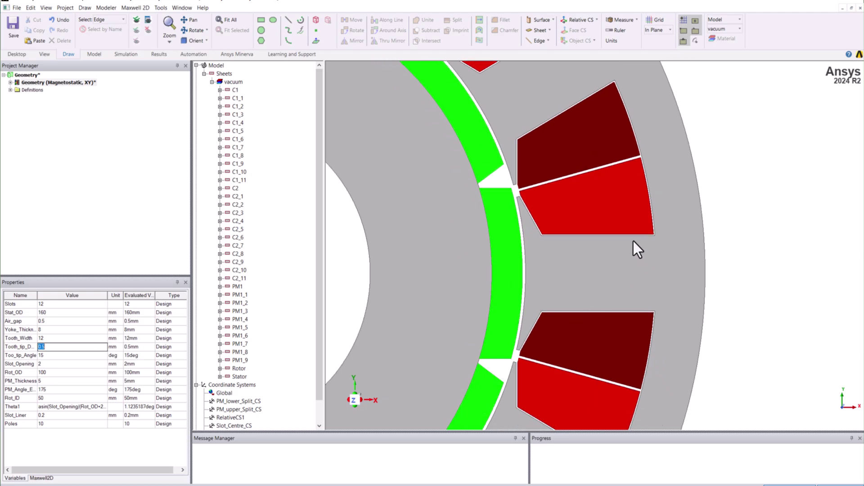
click(31, 338)
scroll(661, 293, up, 3)
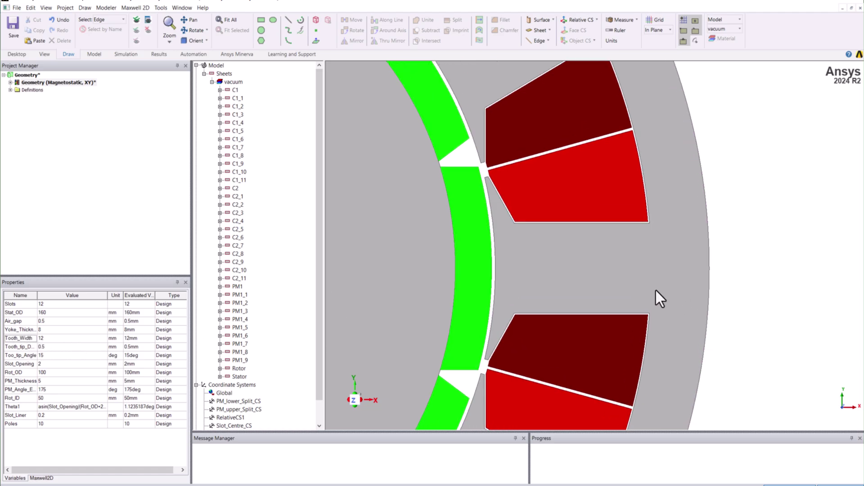
click(606, 210)
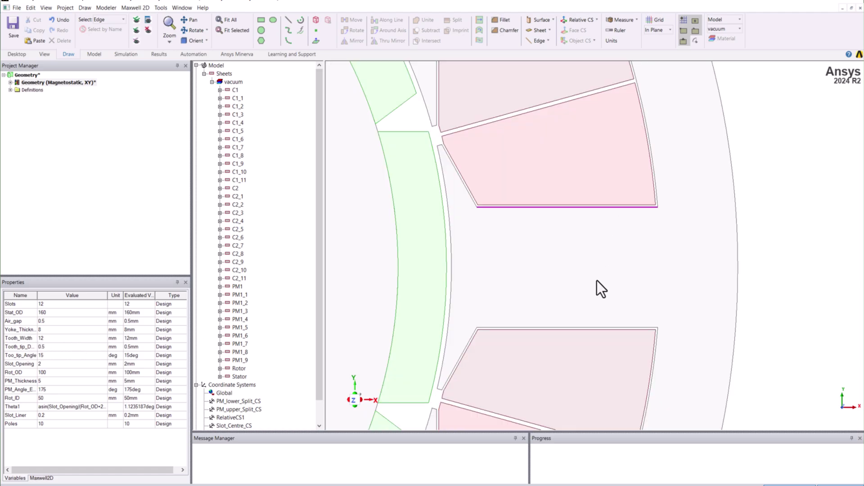
click(582, 327)
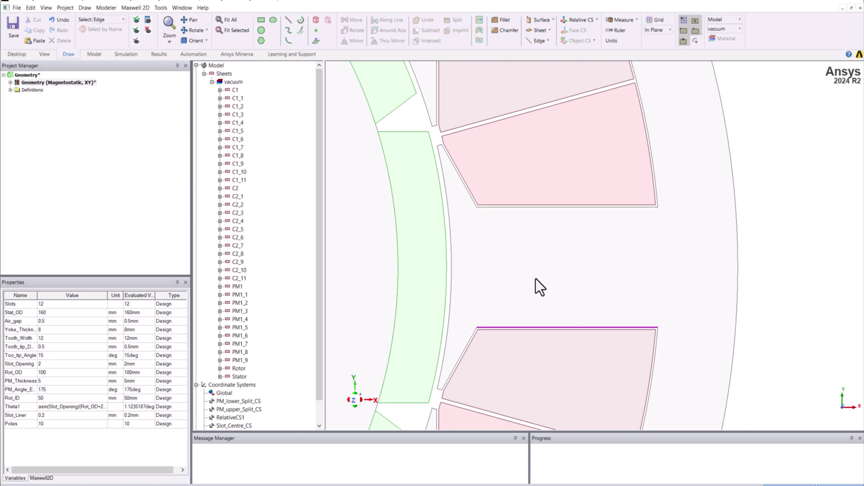
scroll(610, 290, up, 2)
ctrl+click(595, 175)
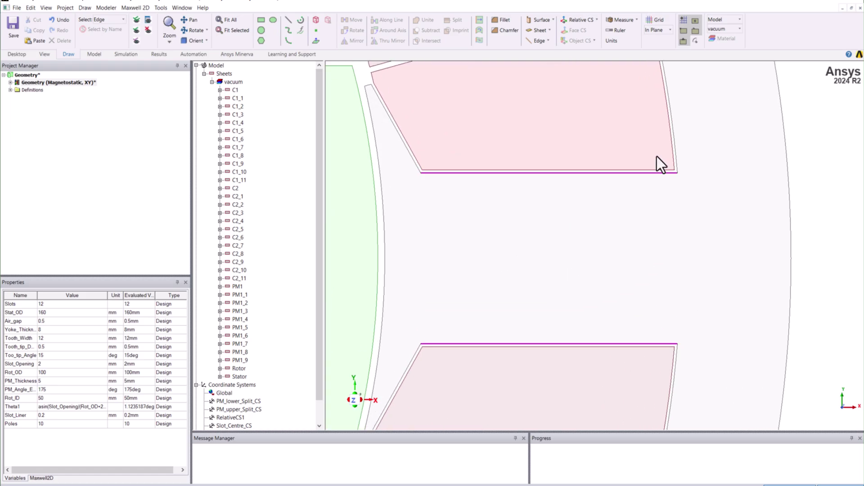
click(626, 20)
click(628, 41)
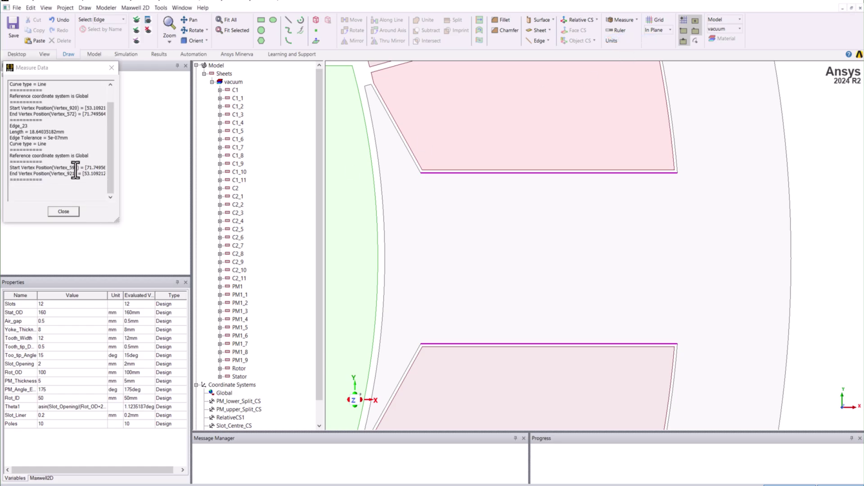
click(54, 191)
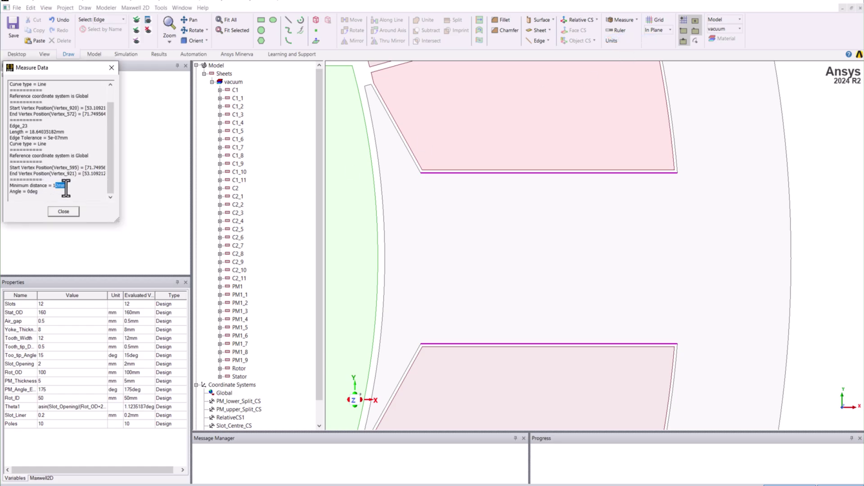
click(111, 67)
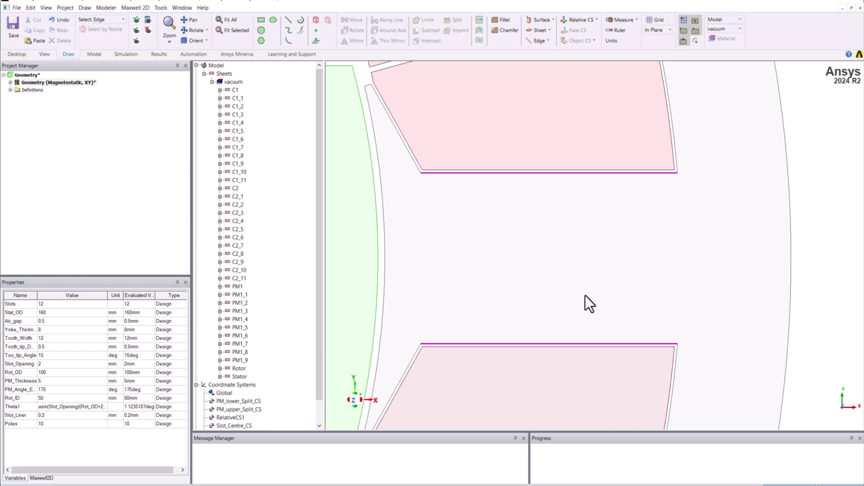
Draw a circle centered at the origin that encloses the whole motor with clearance outside the stator
scroll(621, 288, down, 5)
click(787, 201)
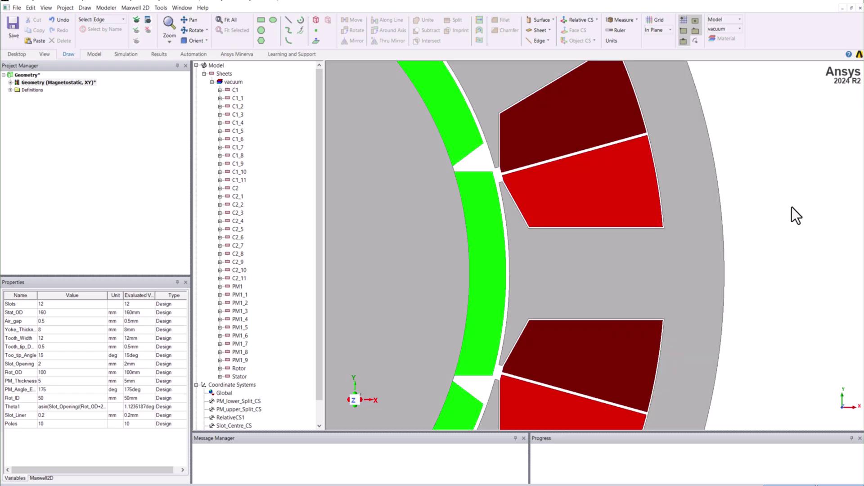
scroll(802, 199, down, 3)
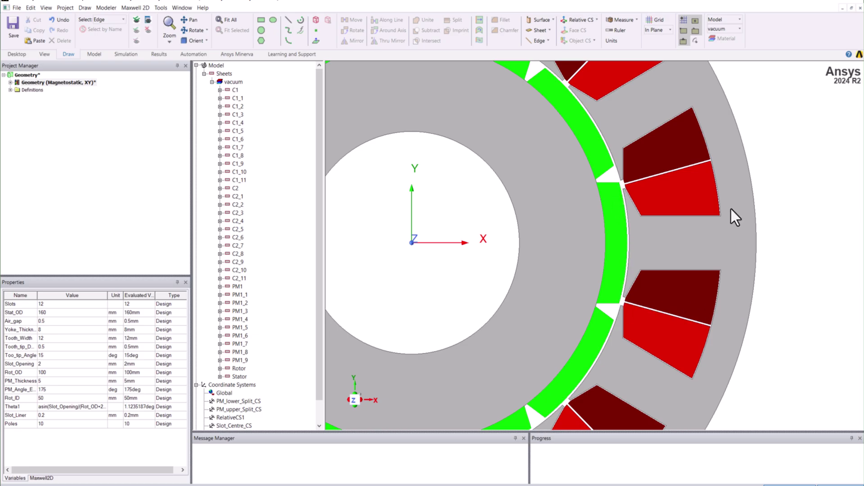
scroll(649, 272, down, 5)
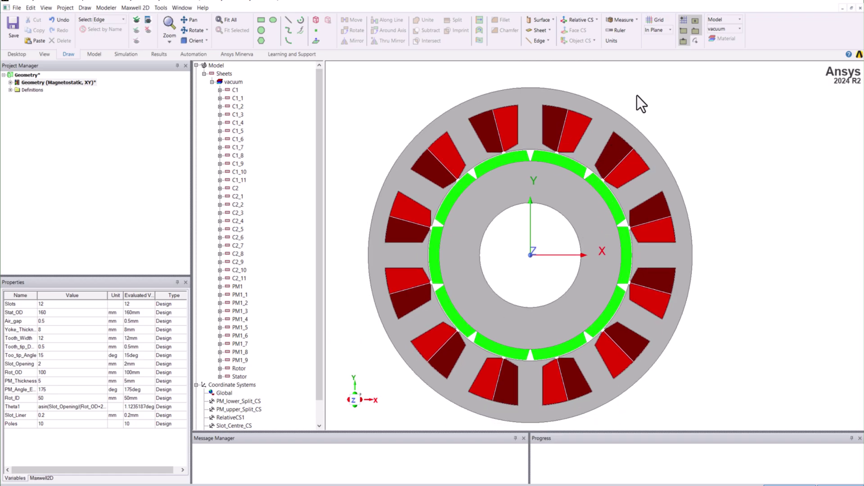
scroll(633, 99, down, 4)
scroll(409, 156, up, 4)
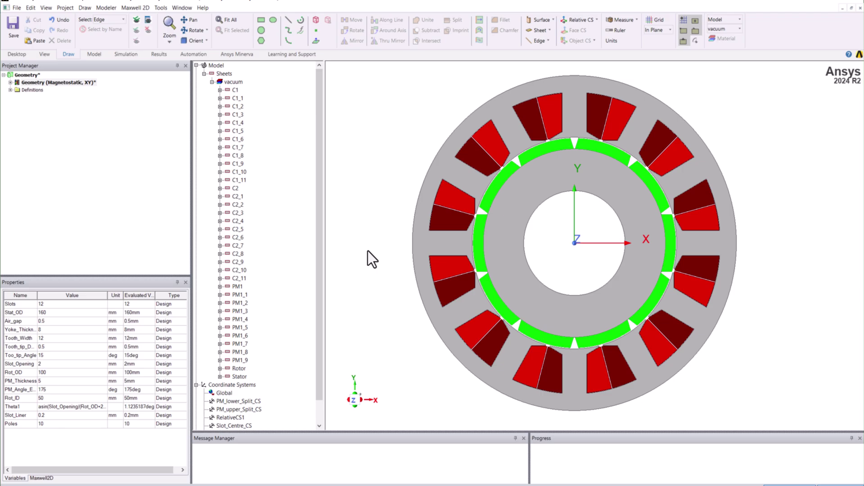
click(262, 31)
click(574, 243)
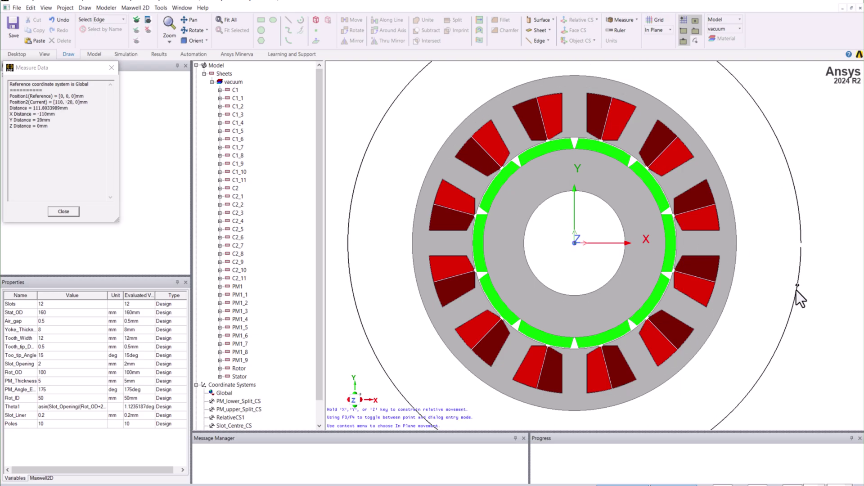
click(775, 284)
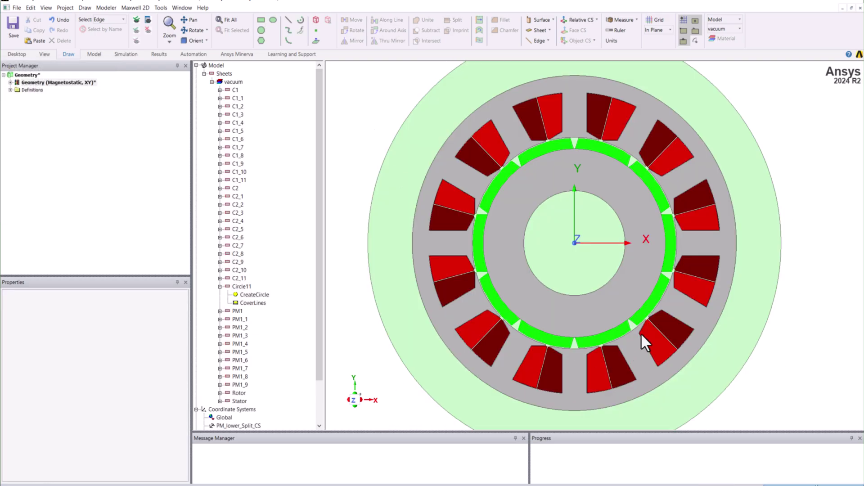
Rename the new enclosing circle sheet as Region
click(242, 287)
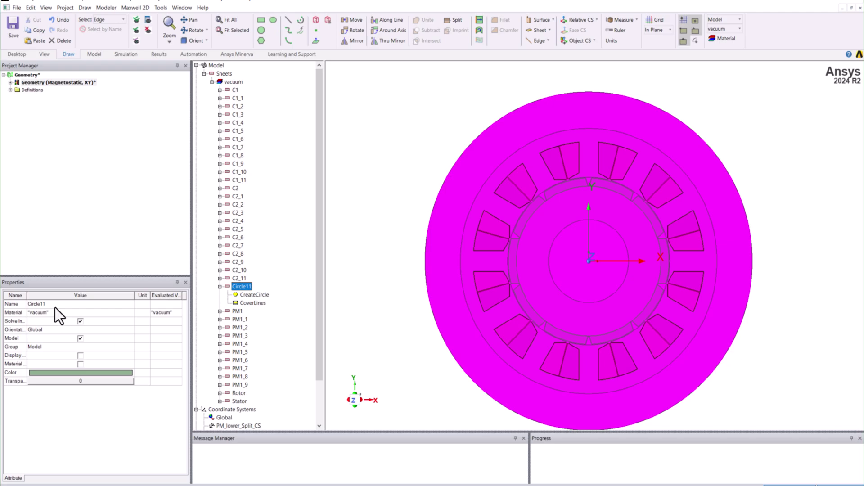
click(55, 306)
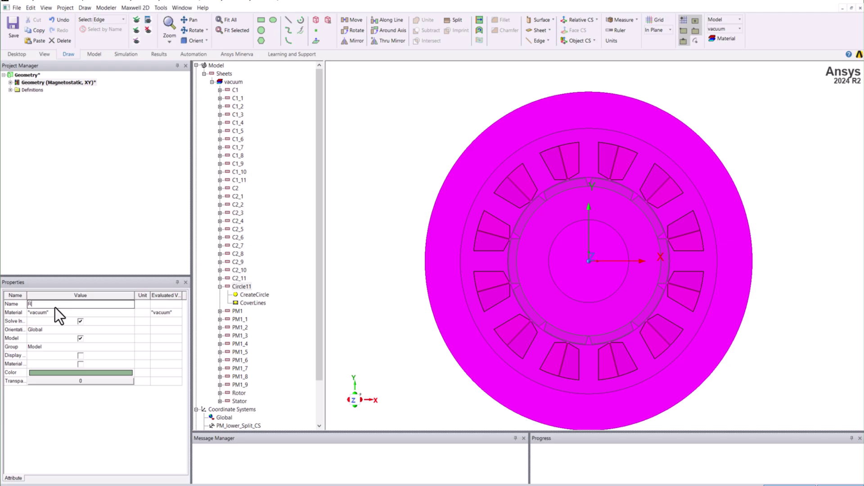
key(Return)
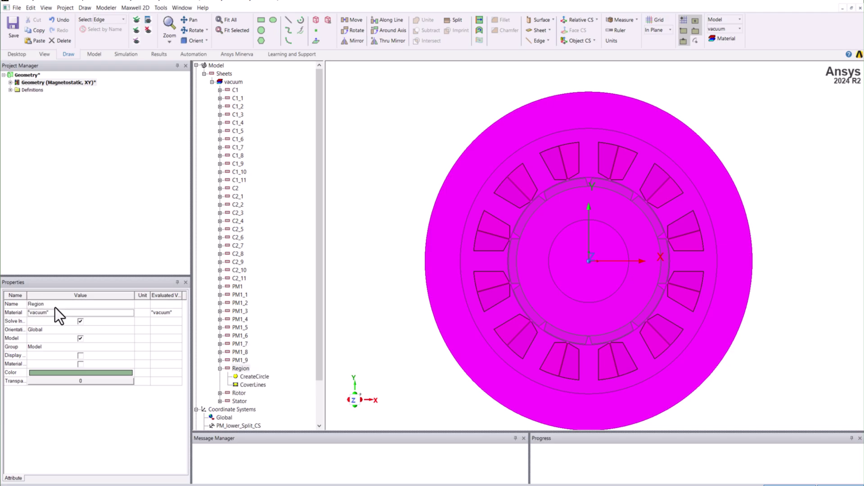
Set the Region sheet's colour to white and make it fully transparent
click(100, 375)
click(422, 245)
click(344, 308)
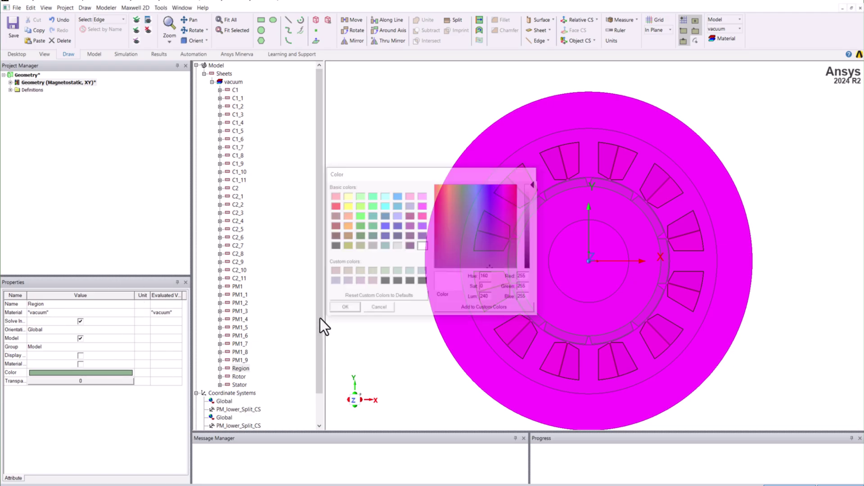
click(77, 383)
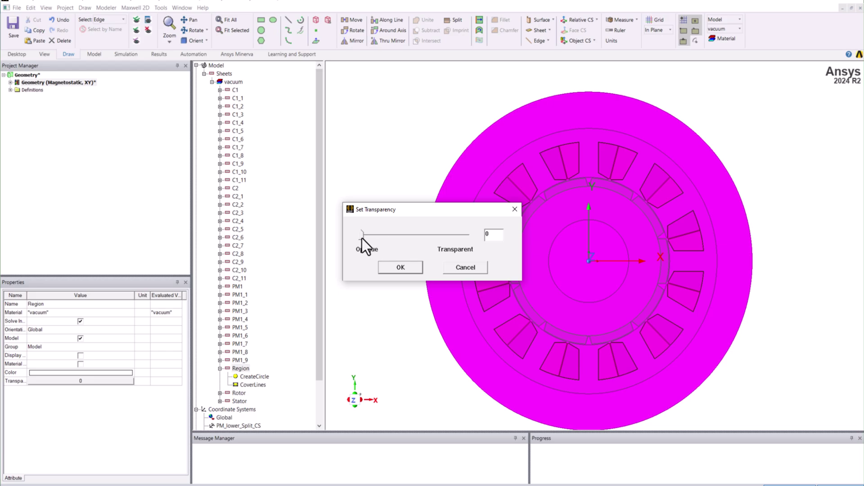
drag(361, 234, 490, 231)
click(411, 267)
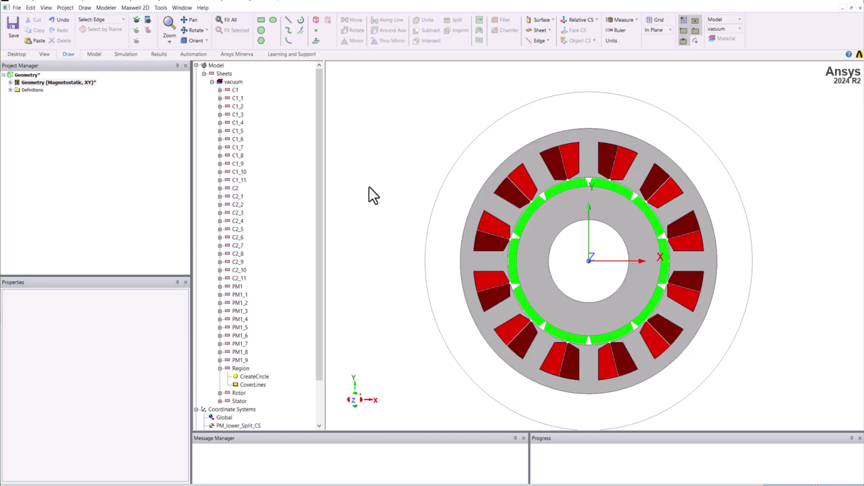
Examine the air gap between the rotor magnets and the inner edge of the stator teeth
scroll(396, 193, down, 1)
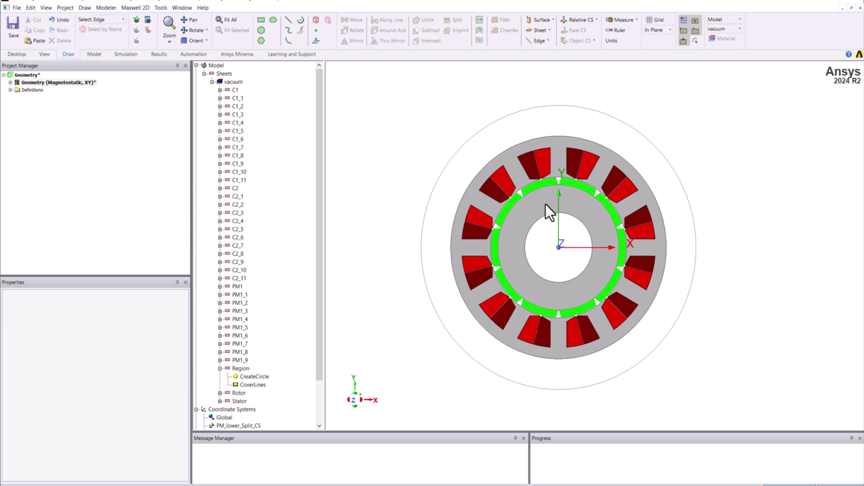
scroll(625, 256, up, 6)
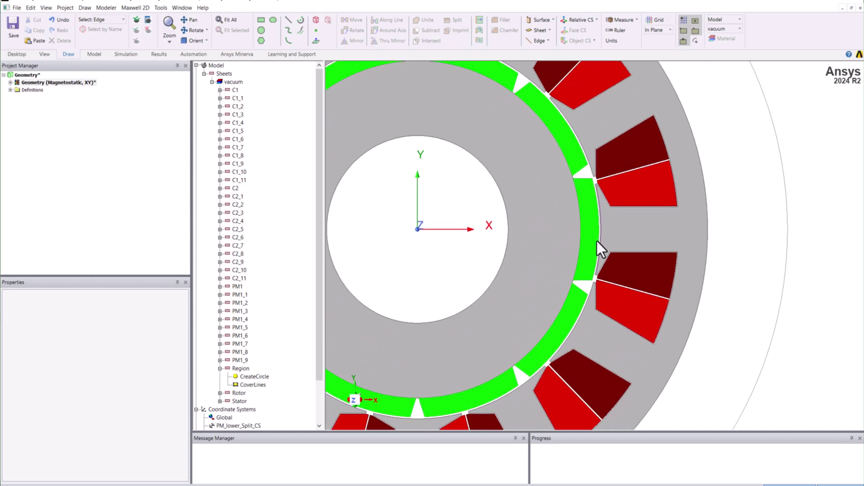
scroll(598, 214, up, 3)
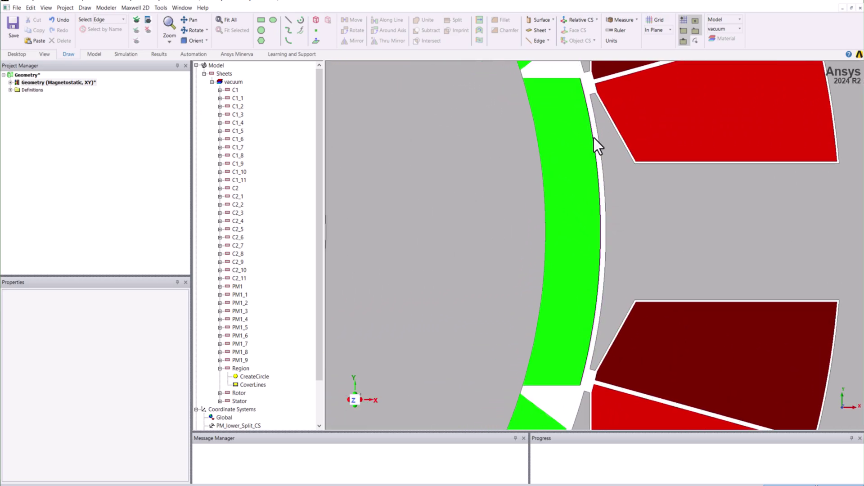
click(222, 20)
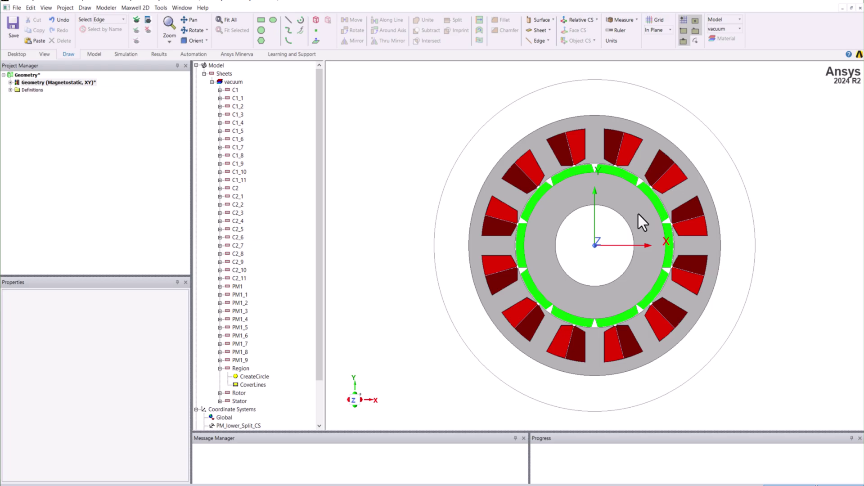
scroll(681, 236, up, 3)
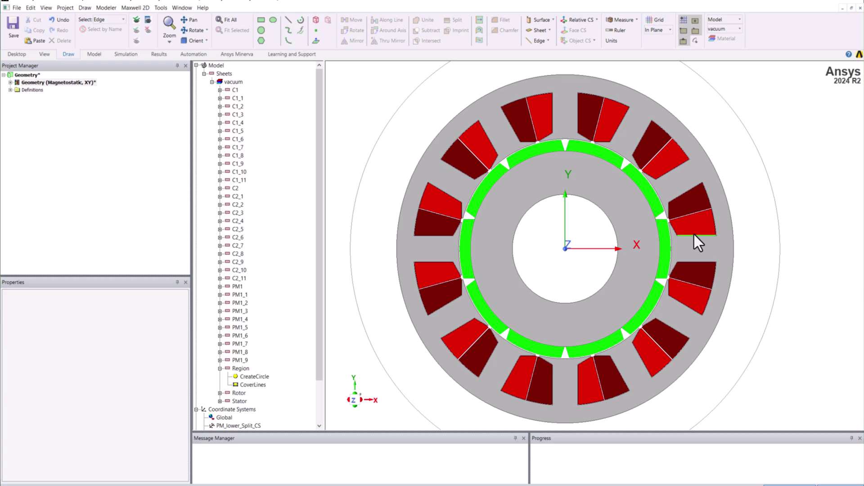
scroll(694, 233, up, 5)
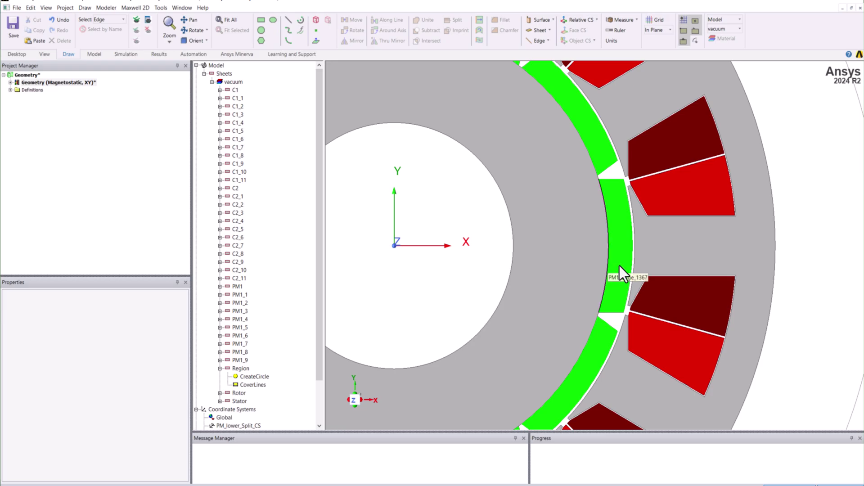
scroll(663, 245, up, 5)
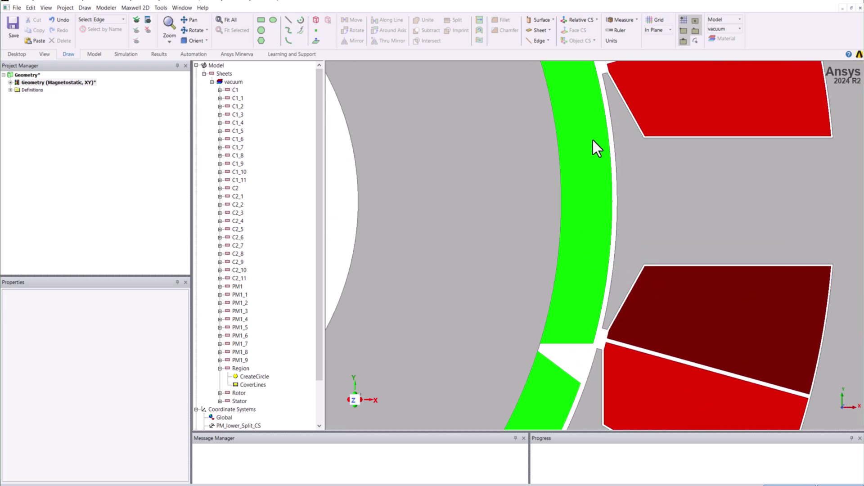
scroll(624, 234, up, 3)
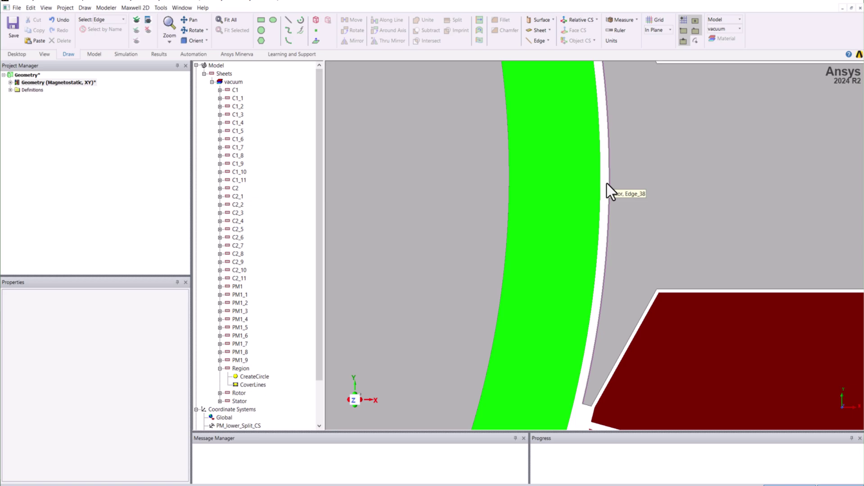
click(220, 369)
scroll(623, 190, down, 5)
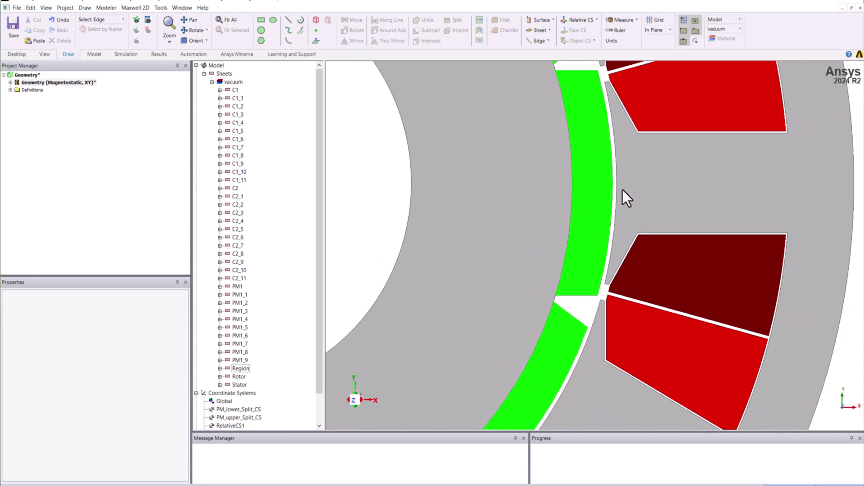
scroll(623, 190, down, 6)
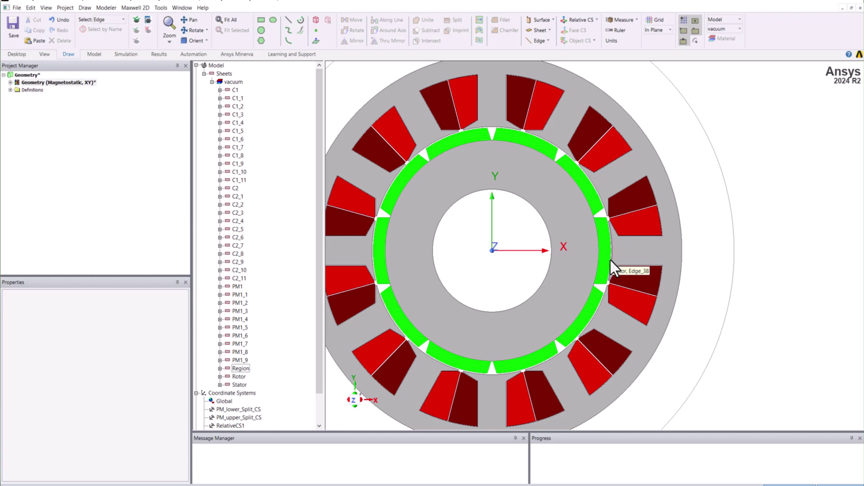
scroll(610, 257, up, 2)
scroll(611, 257, down, 1)
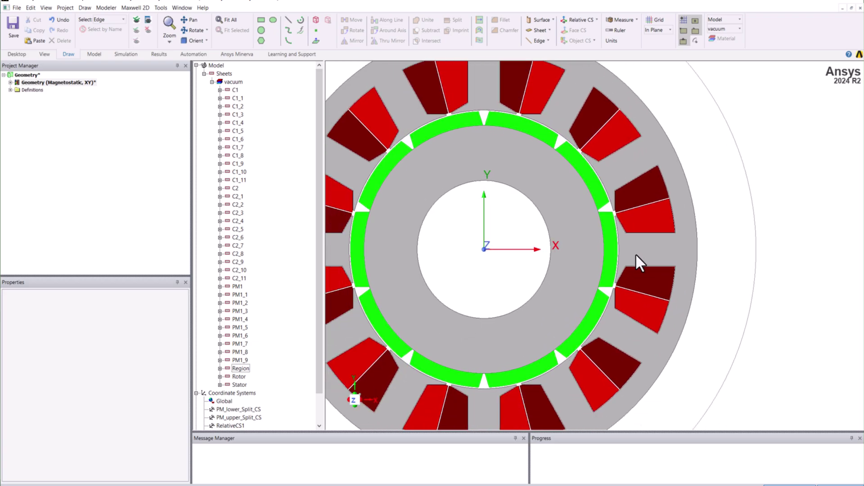
Draw a circle centered at the origin with a radius of about 40 mm, inside the rotor magnets
click(260, 31)
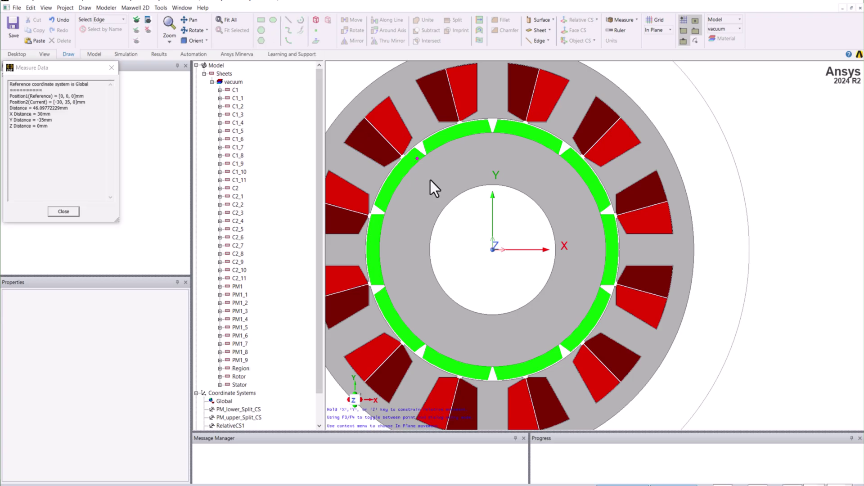
click(492, 251)
click(591, 257)
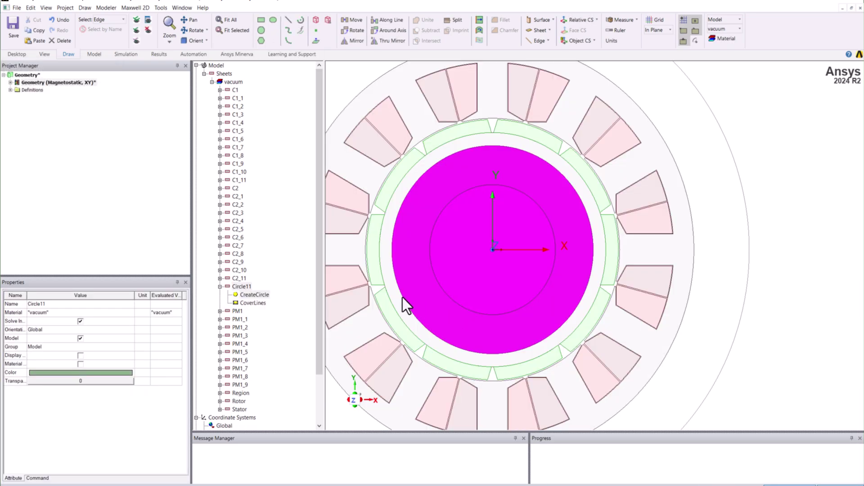
Rename the new circle sheet inside the rotor as Band
click(239, 288)
click(48, 305)
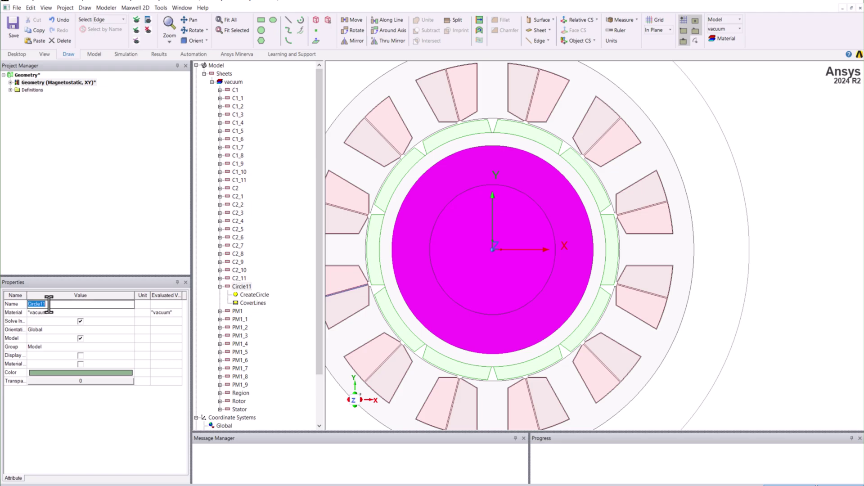
text(Band)
key(Return)
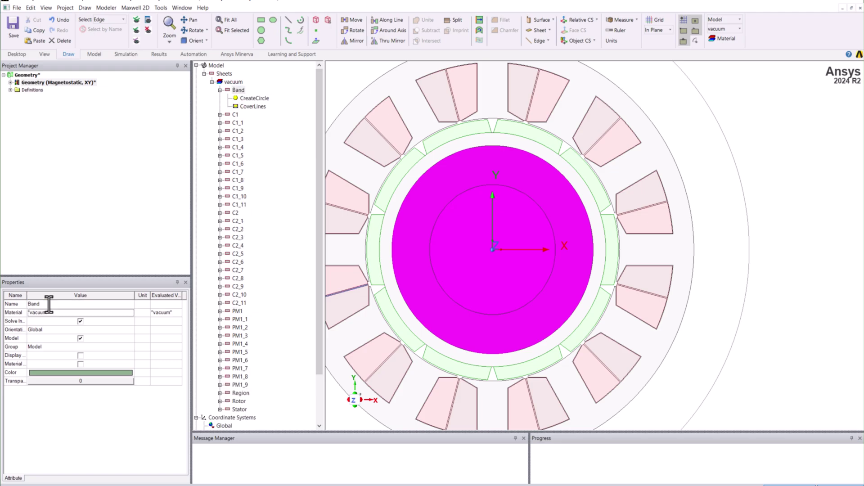
Set the Band circle's radius to the expression Rot_OD/2+0.5*Air_gap
click(249, 98)
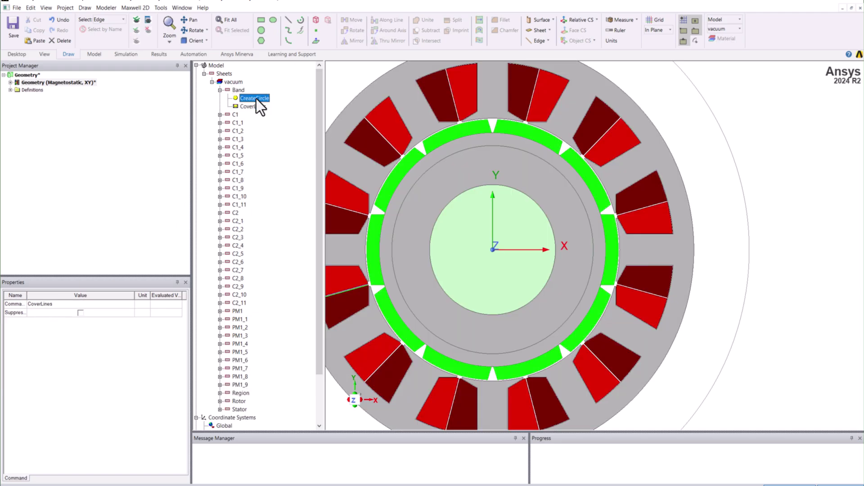
scroll(646, 215, up, 10)
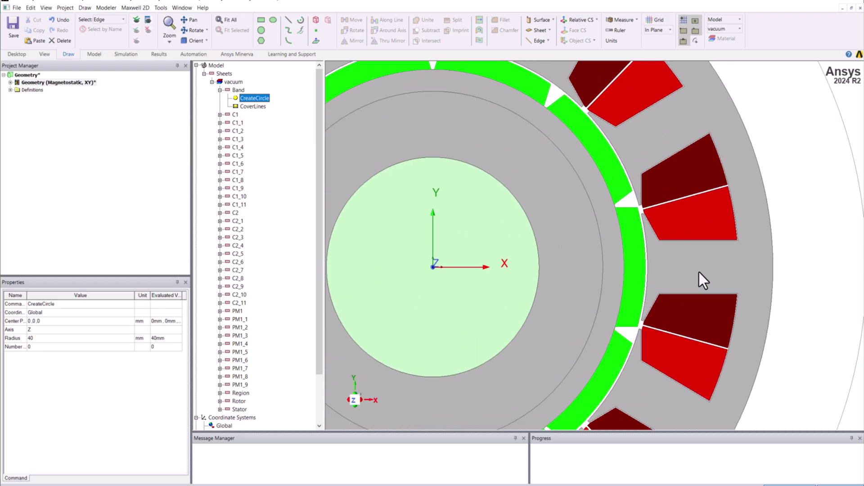
scroll(655, 256, up, 5)
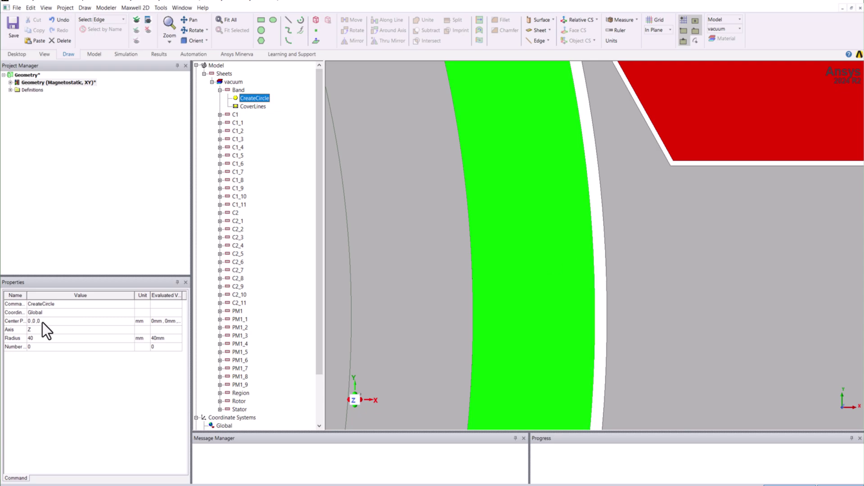
click(39, 339)
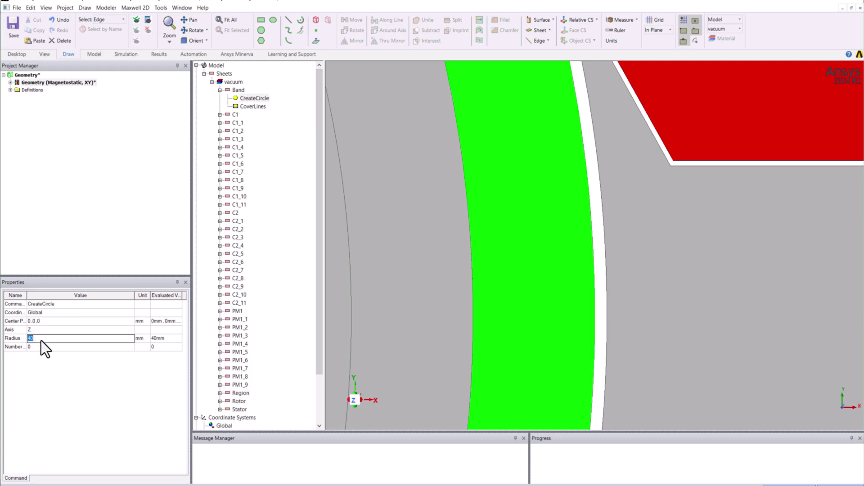
text(Rot_OD/2+0.5*)
text(Air_gap)
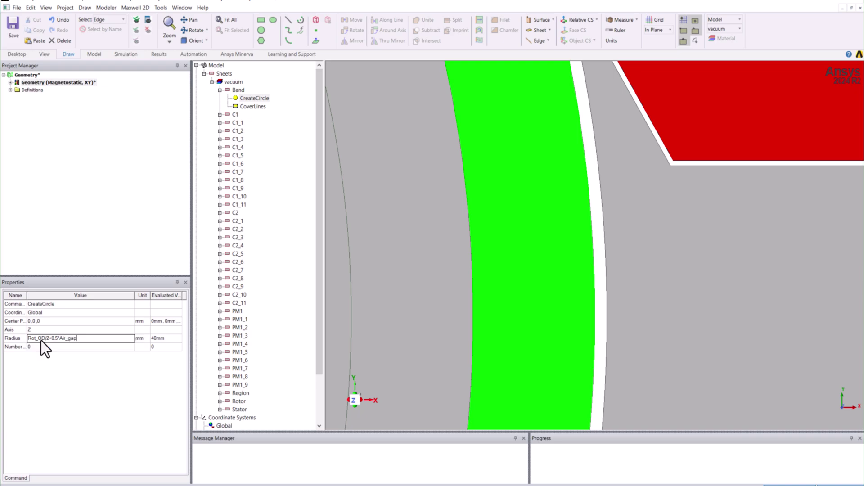
key(Tab)
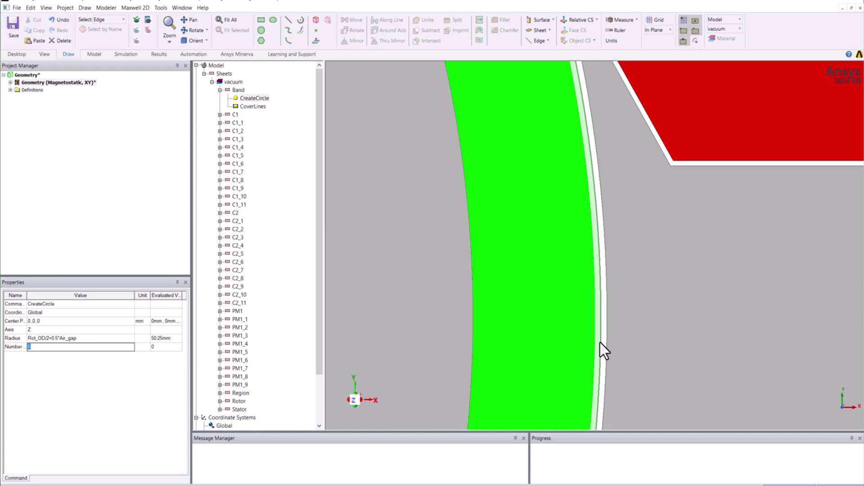
Set the Band sheet's colour to white and its transparency to 1
click(239, 90)
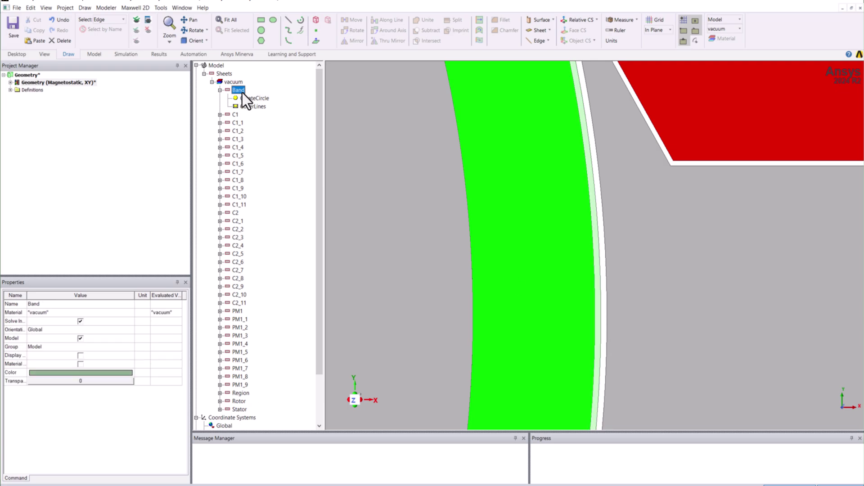
click(66, 372)
click(422, 247)
click(345, 308)
click(91, 380)
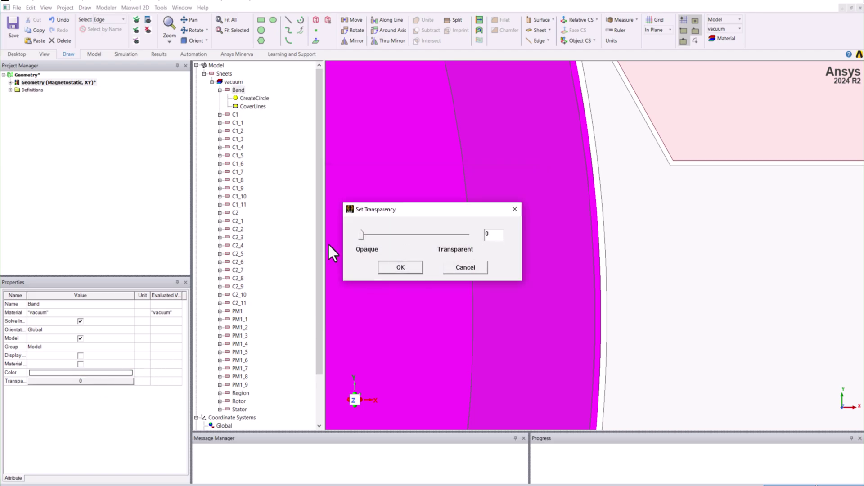
drag(359, 238, 468, 236)
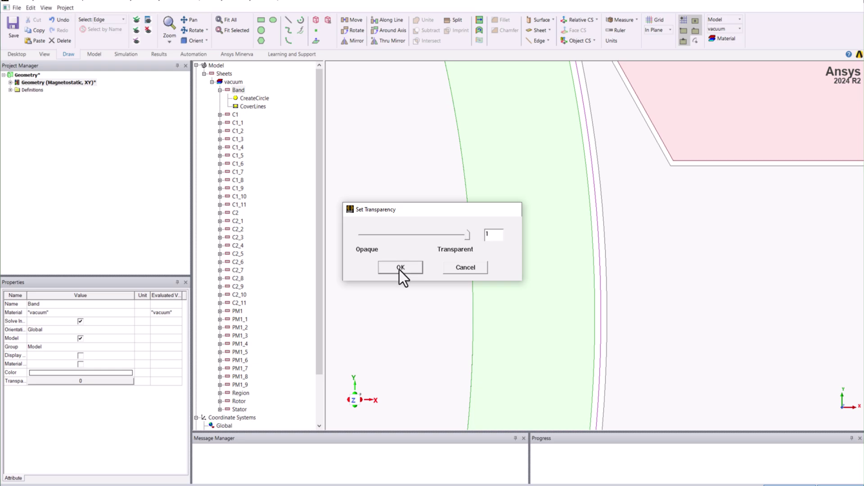
click(399, 269)
click(220, 90)
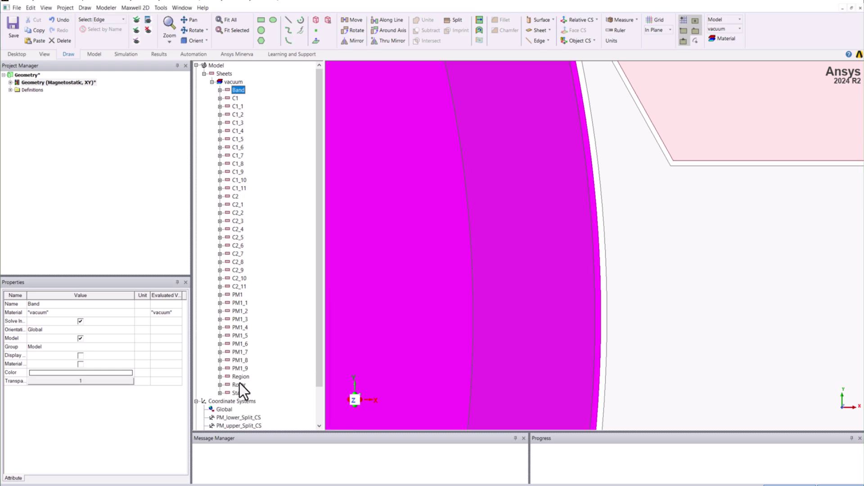
Inspect the Band sheet and its edge in the air gap between the magnets and the stator
click(682, 228)
click(238, 91)
click(298, 259)
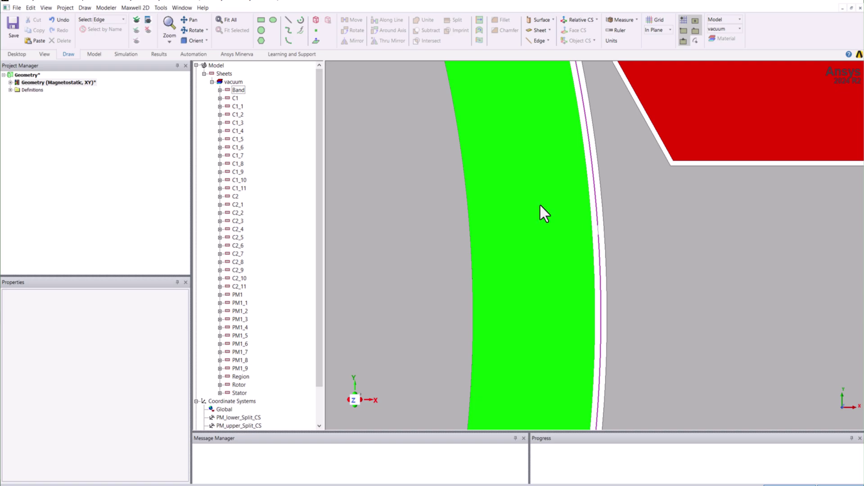
click(238, 90)
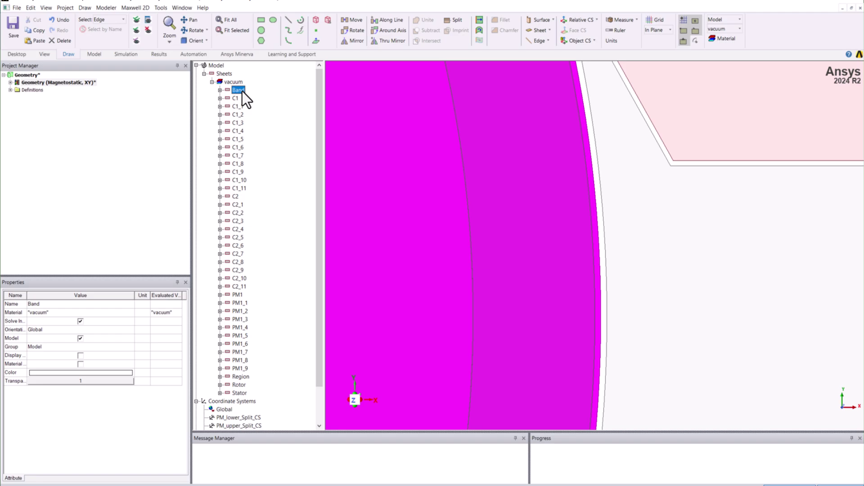
click(666, 281)
scroll(608, 333, up, 1)
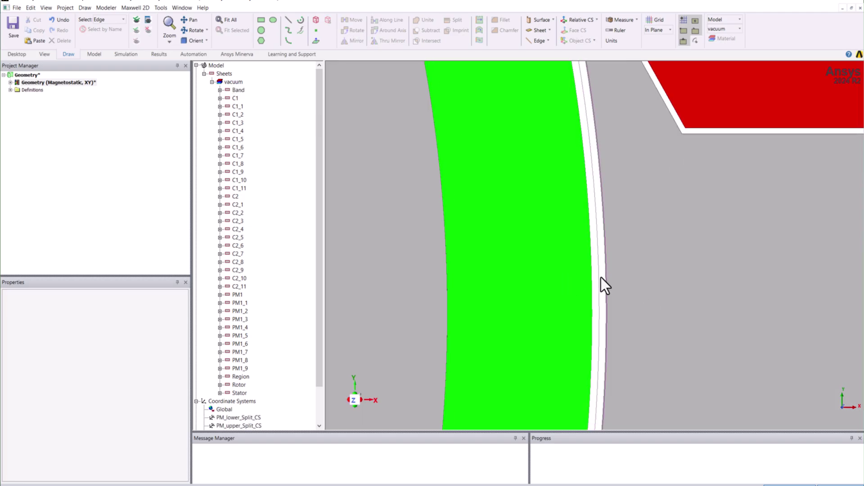
scroll(602, 297, up, 2)
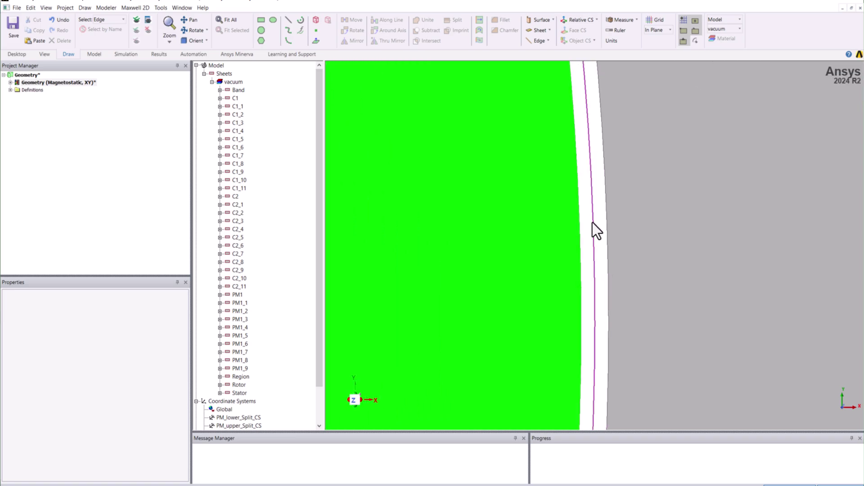
click(593, 222)
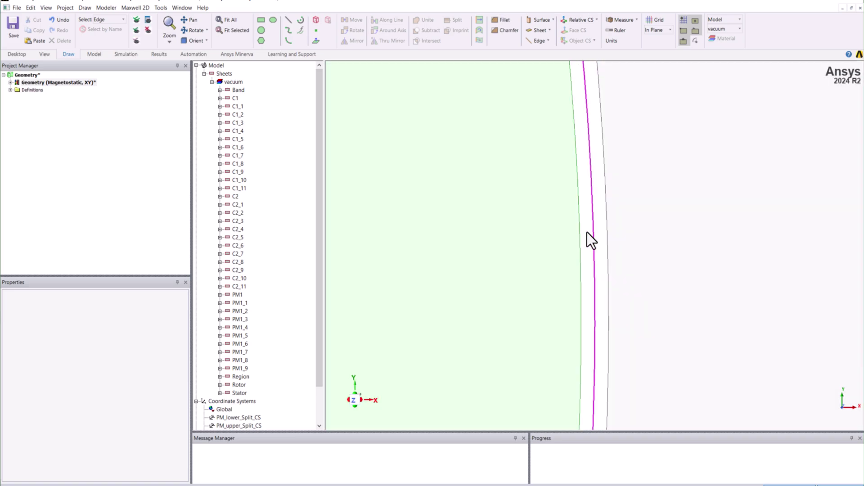
click(593, 234)
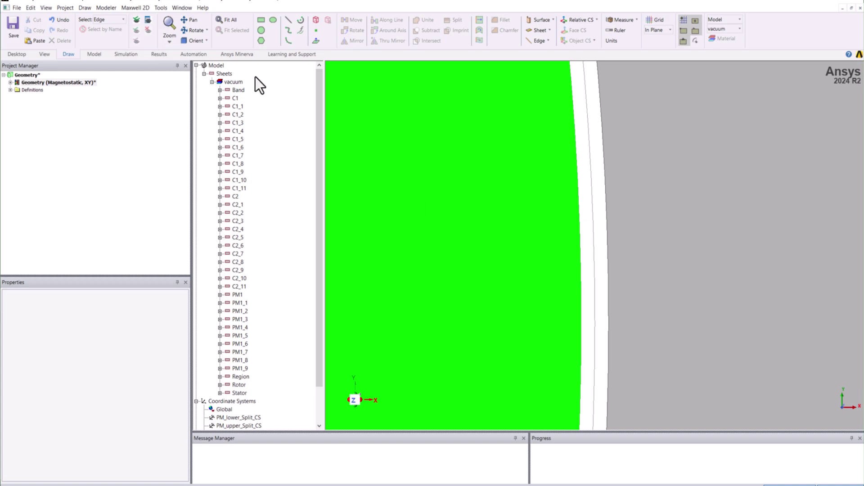
Make two copies of the Band sheet in the same place and select the first copy
click(238, 89)
key(ctrl+c)
key(ctrl+v)
key(ctrl+v)
click(239, 100)
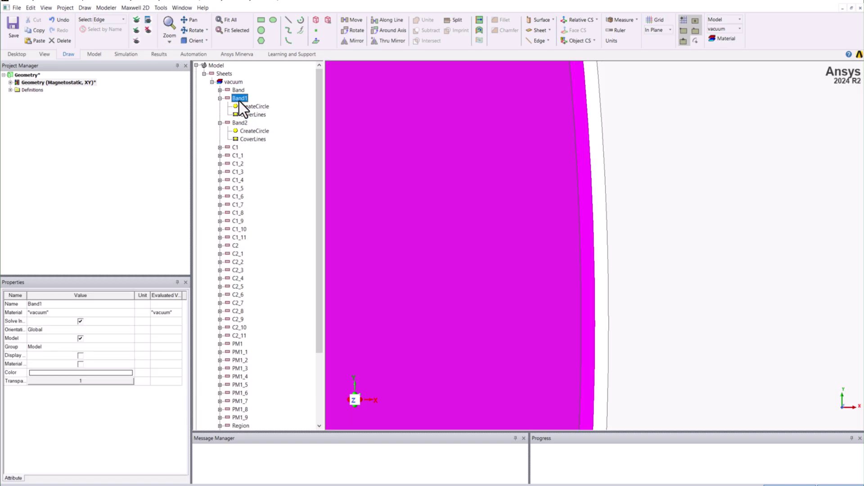
Rename the first Band copy as Band_In and the second copy as Band_Out
click(53, 305)
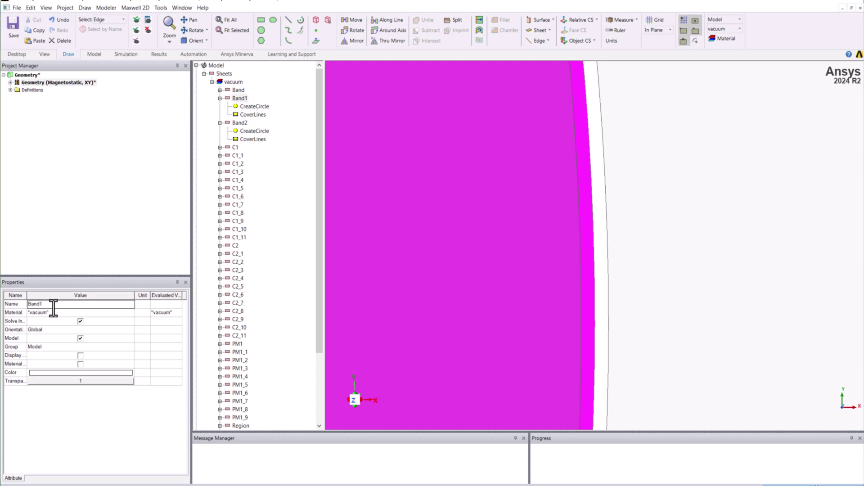
text(_In)
key(Return)
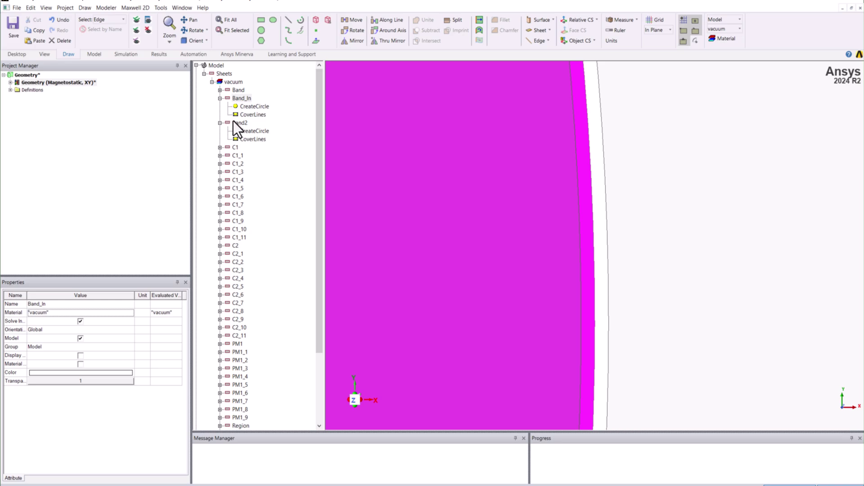
click(238, 123)
click(54, 307)
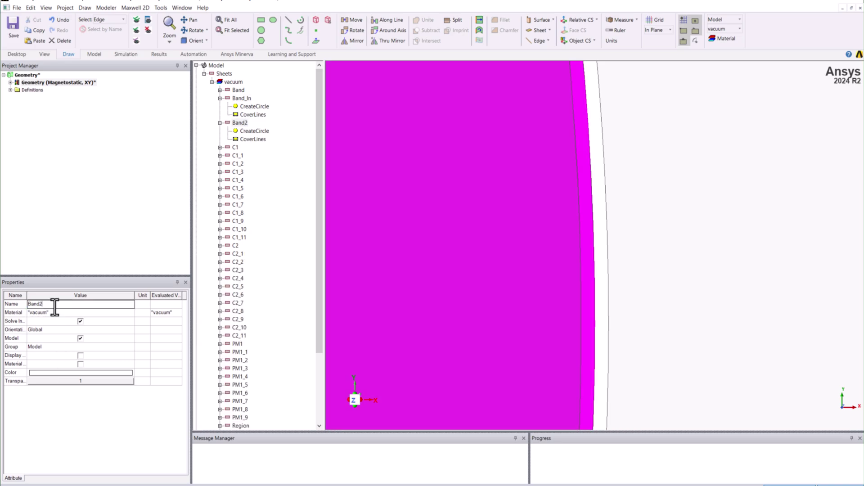
text(2)
key(BackSpace)
text(_Out)
key(Return)
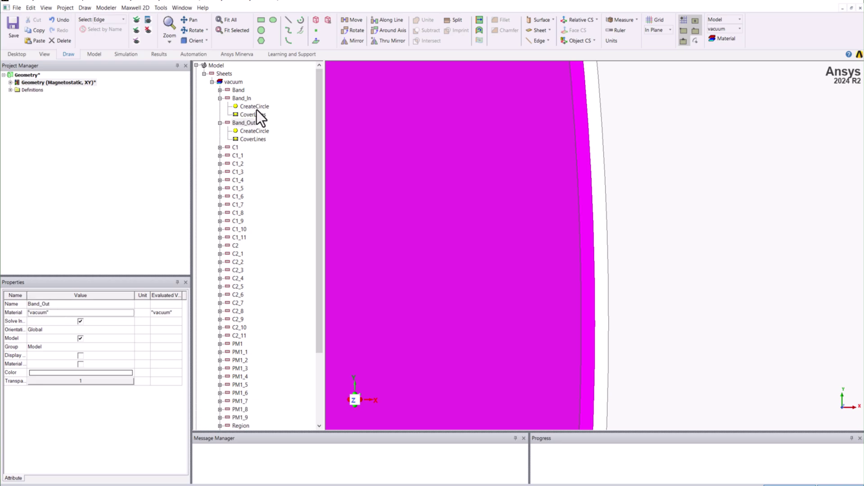
Set the radius of the Band_In circle to the expression Rot_OD/2+0.25*Air_gap
click(257, 108)
click(57, 341)
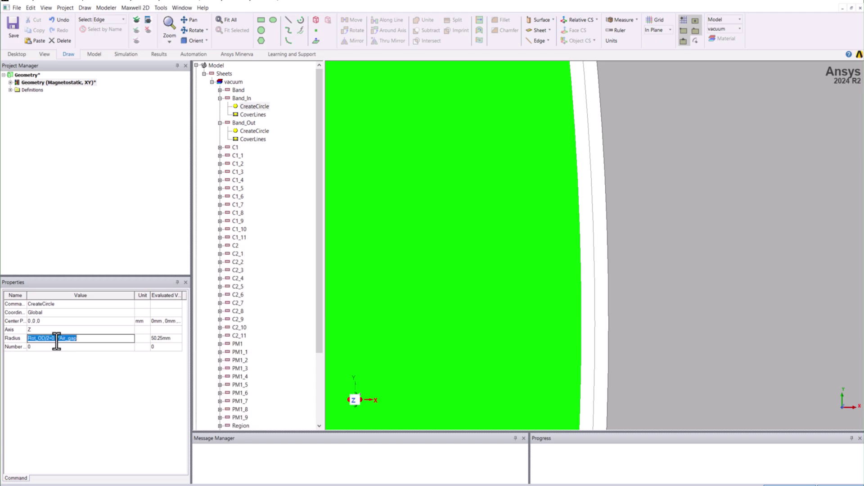
text(2)
key(Tab)
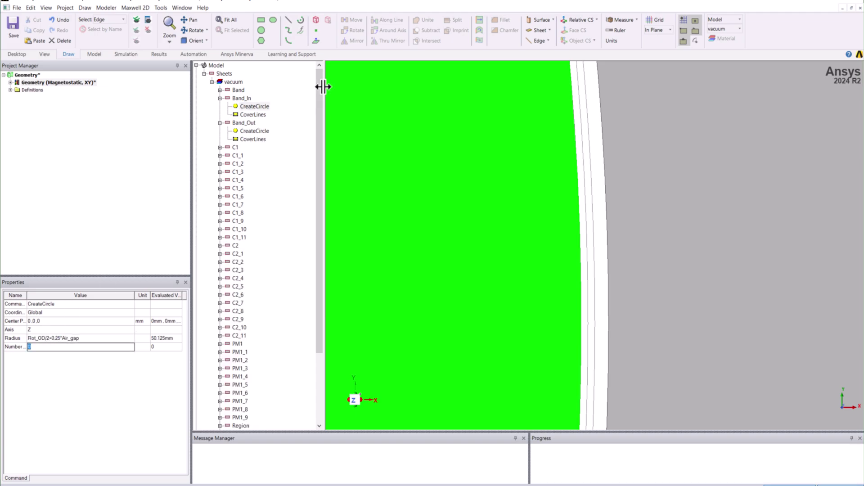
Set the radius of the Band_Out circle to the expression Rot_OD/2+0.75*Air_gap
click(252, 131)
click(54, 341)
drag(58, 340, 55, 341)
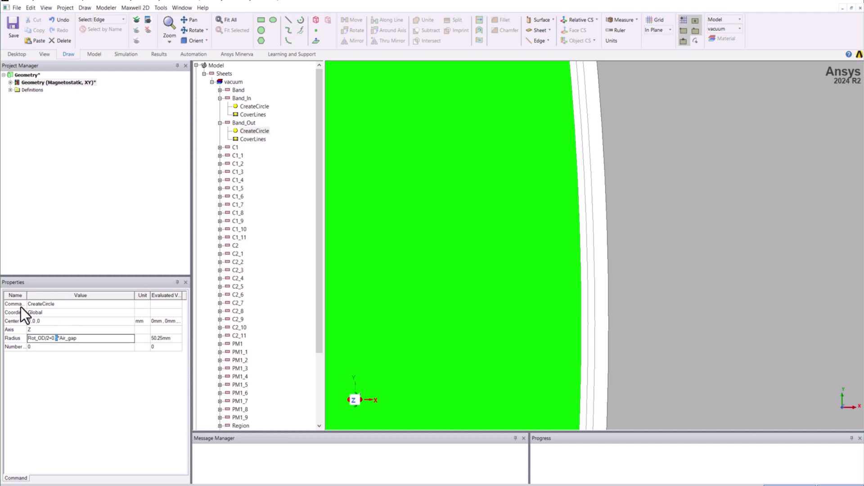
text(75)
key(Tab)
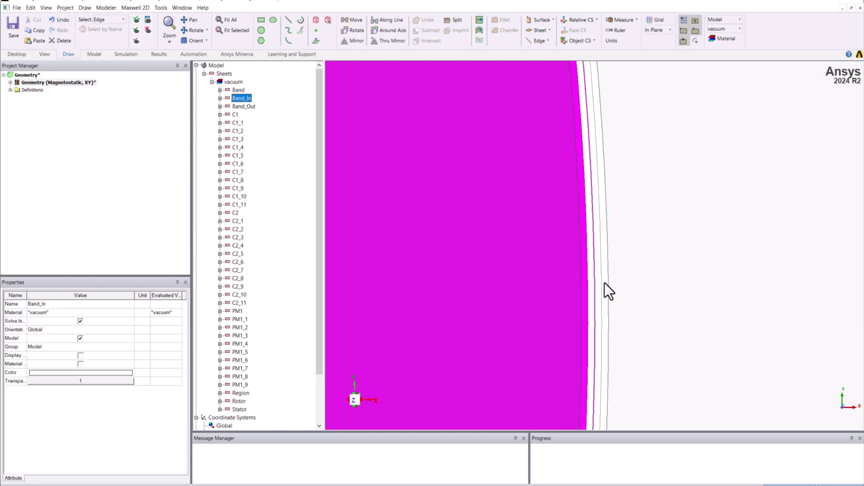
Examine the edges of the three Band sheets in the air gap and the complete motor inside the Region
click(580, 298)
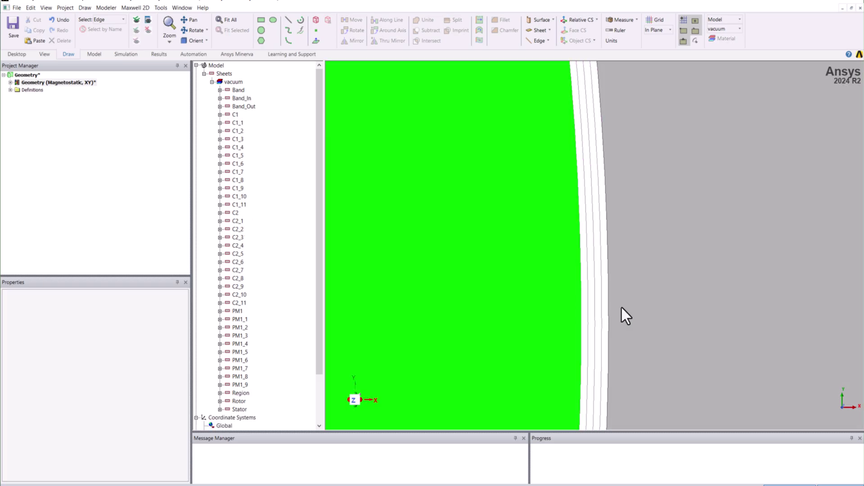
click(236, 90)
shift+click(242, 106)
click(606, 305)
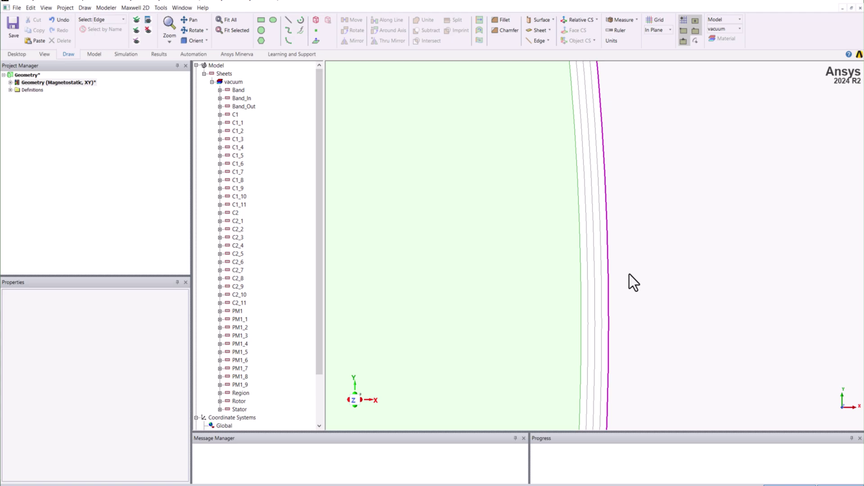
click(617, 259)
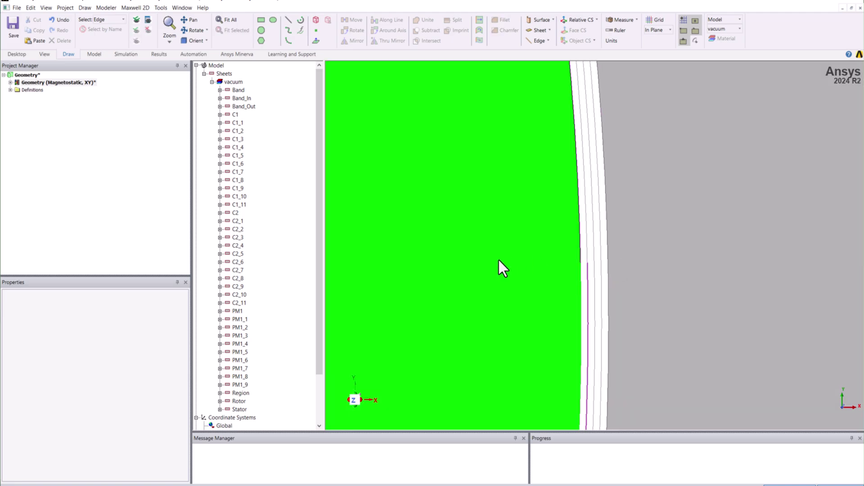
scroll(567, 258, down, 5)
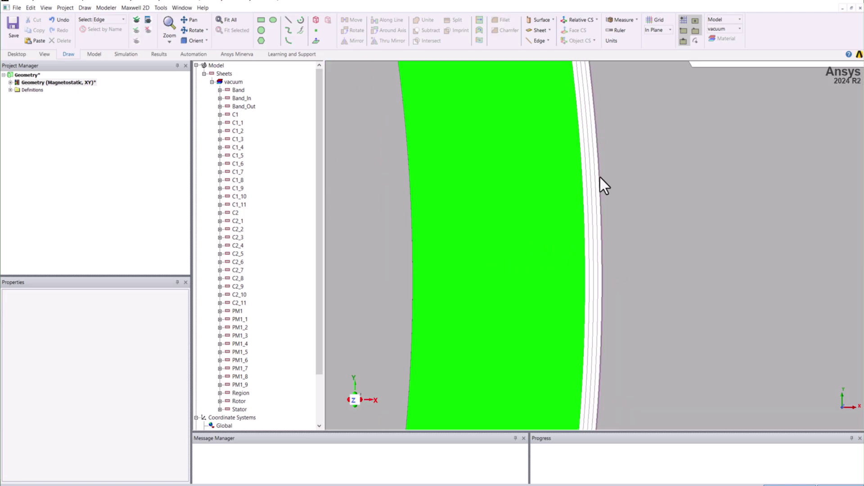
scroll(521, 299, down, 8)
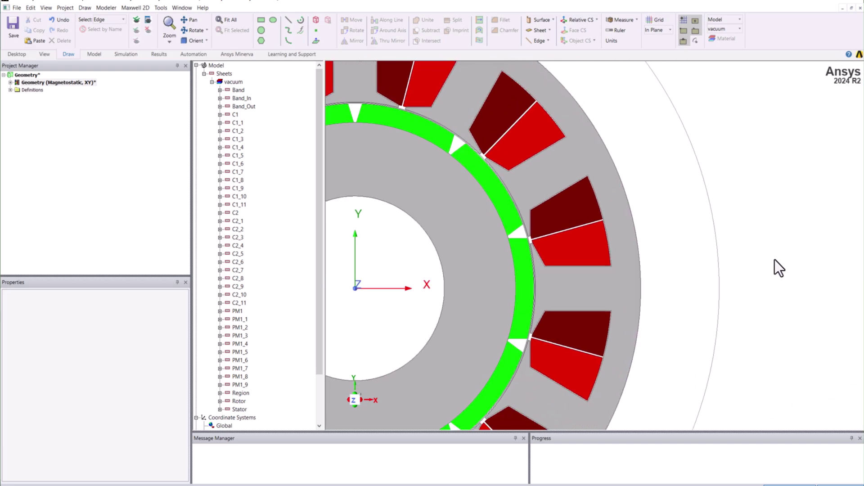
scroll(743, 274, down, 6)
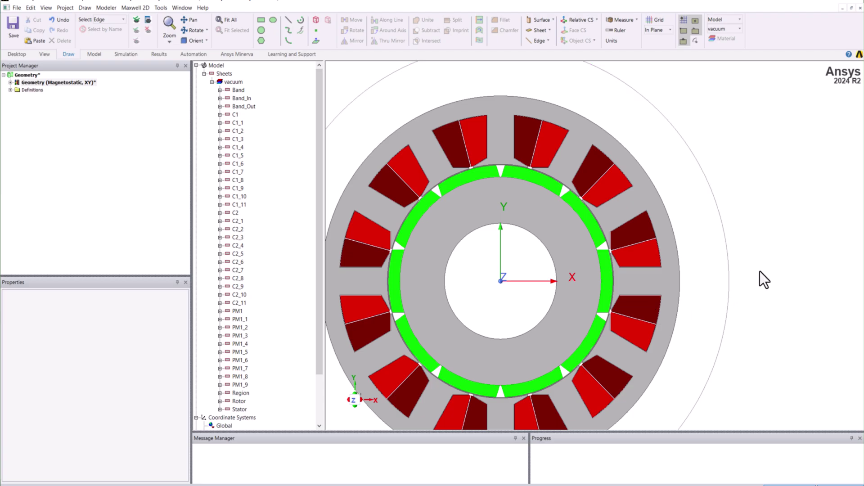
scroll(749, 223, down, 2)
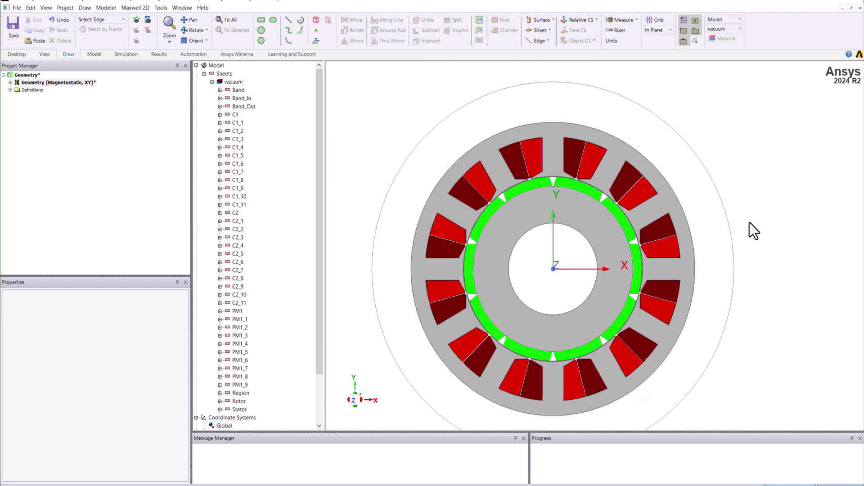
Make the Region circle parametric by setting its radius to the expression Stat_OD/2*1.1
click(220, 393)
click(246, 401)
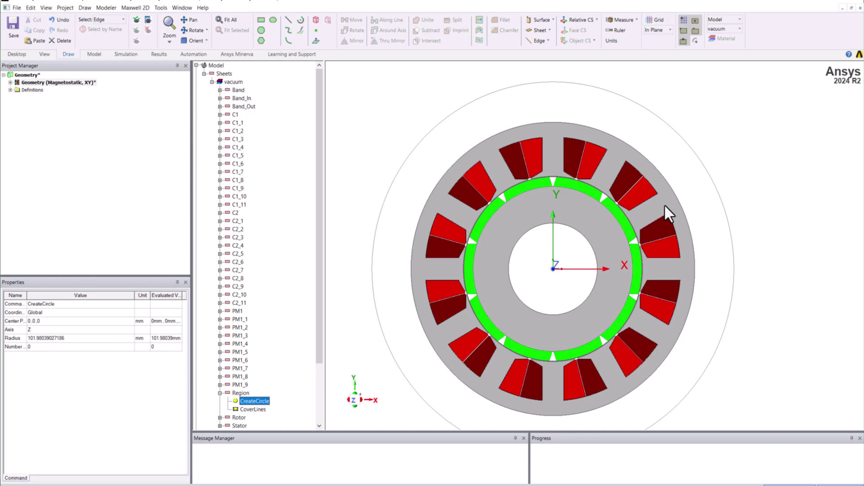
click(680, 203)
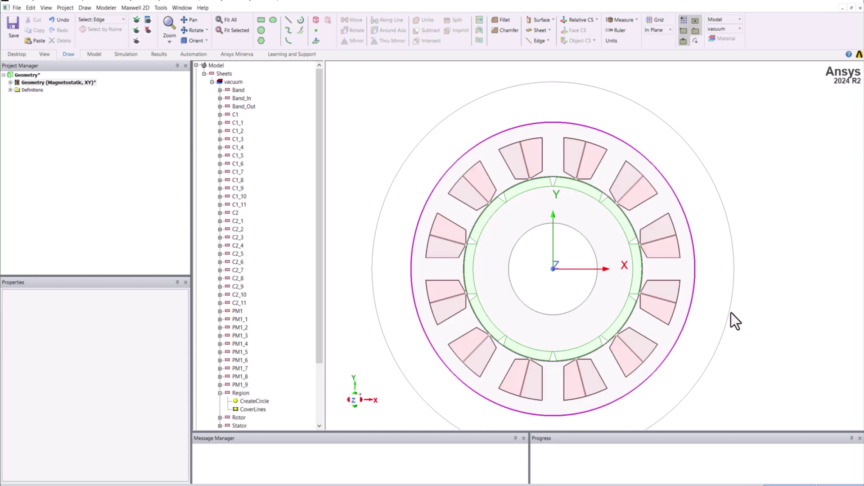
click(255, 402)
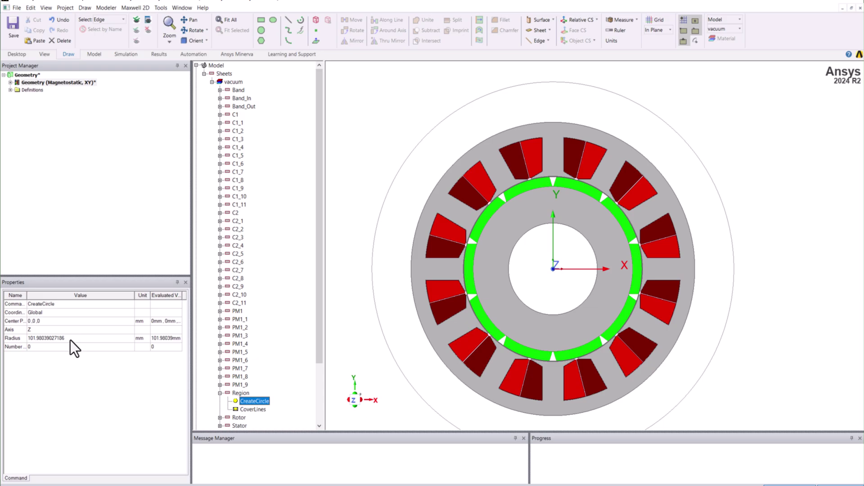
click(70, 338)
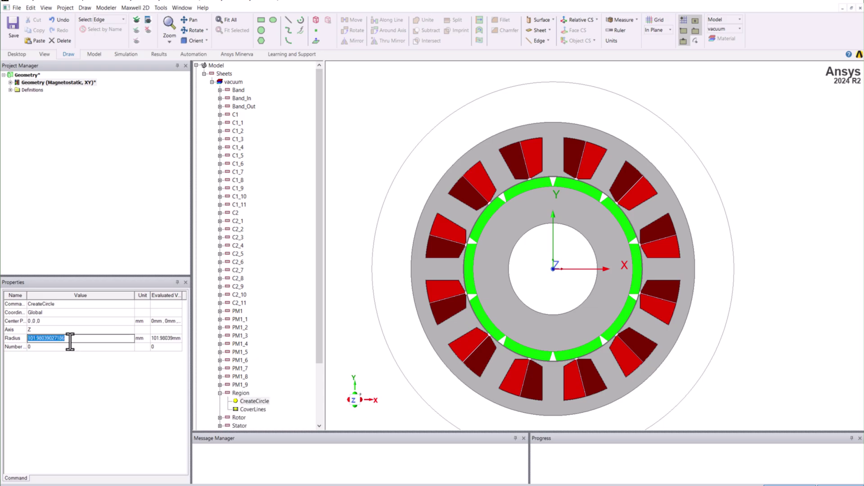
text(S)
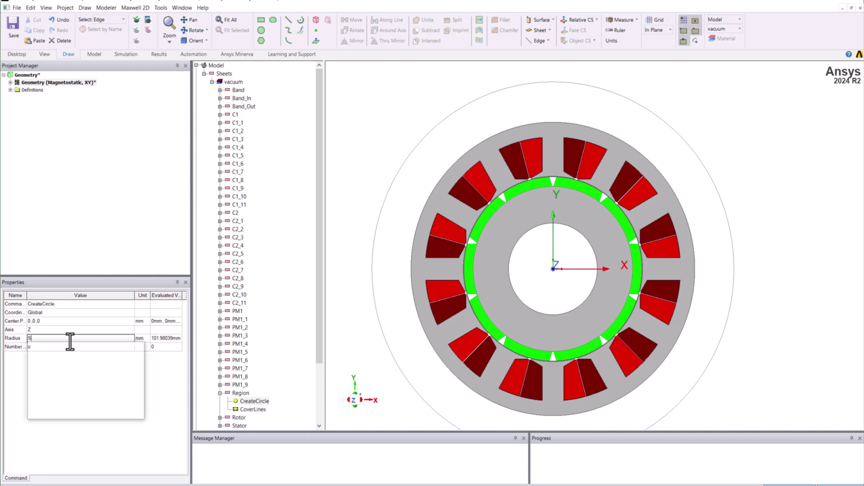
text(tat_OD*1.1)
key(Tab)
click(70, 341)
text(/2*)
key(Tab)
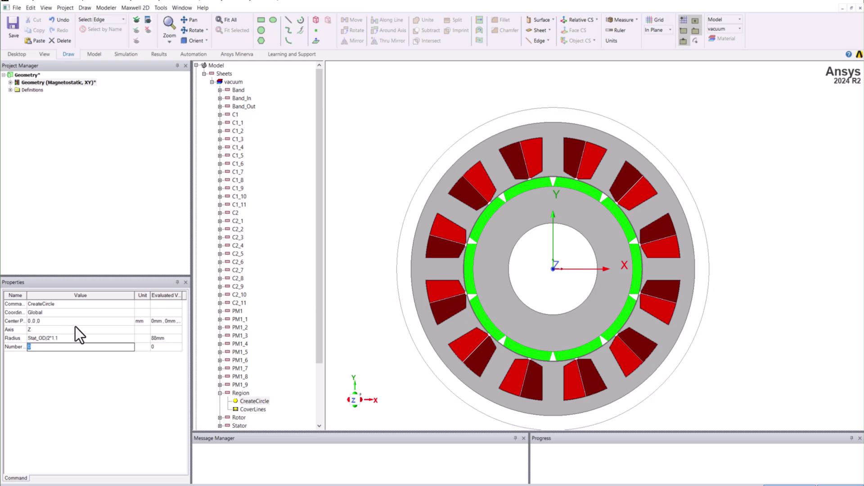
Enlarge the Region circle by changing its radius expression to Stat_OD/2*1.2
click(71, 340)
key(BackSpace)
text(2)
key(Tab)
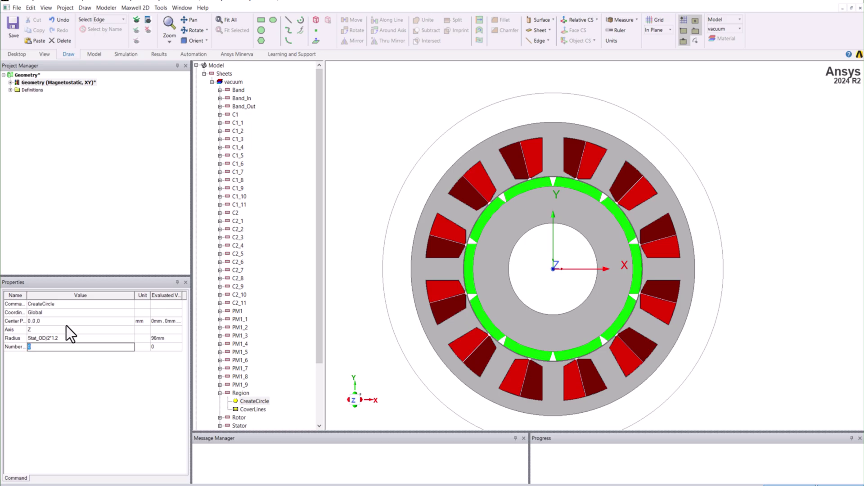
click(220, 393)
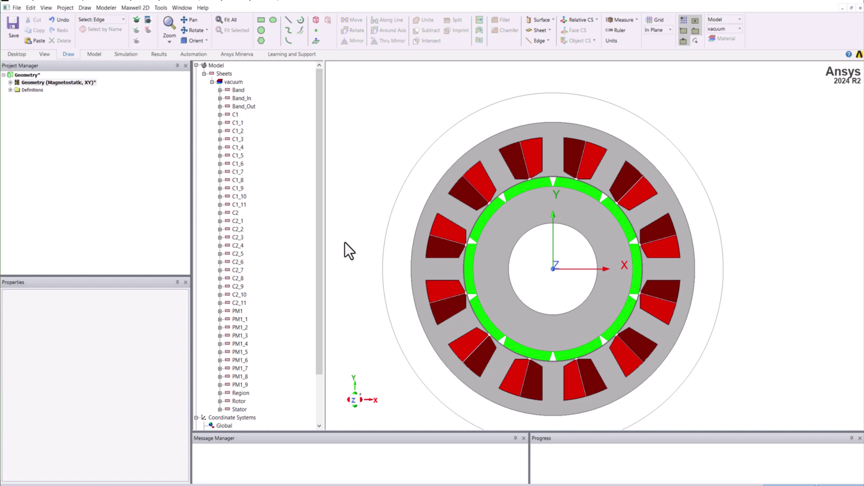
Save the project and fit the complete motor geometry in the view
click(13, 25)
scroll(389, 345, up, 1)
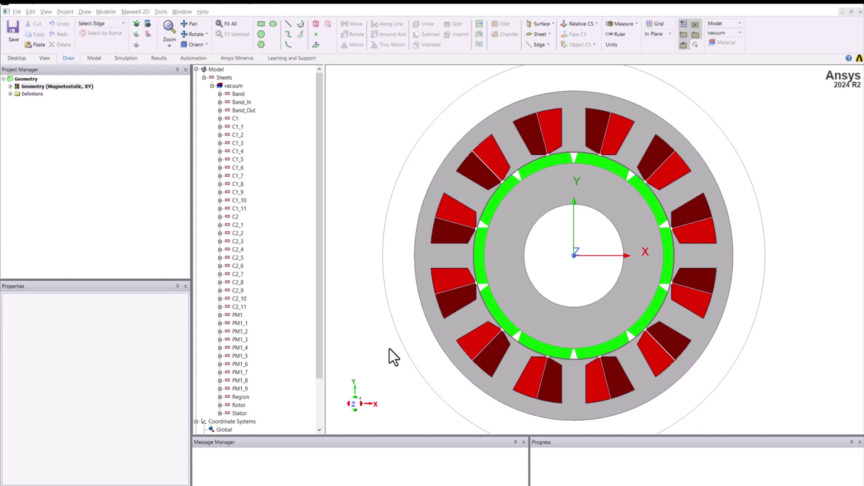
click(221, 27)
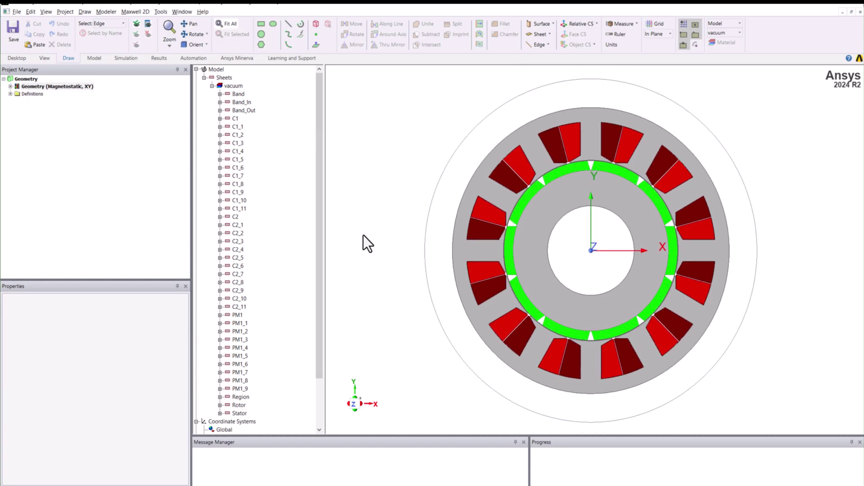